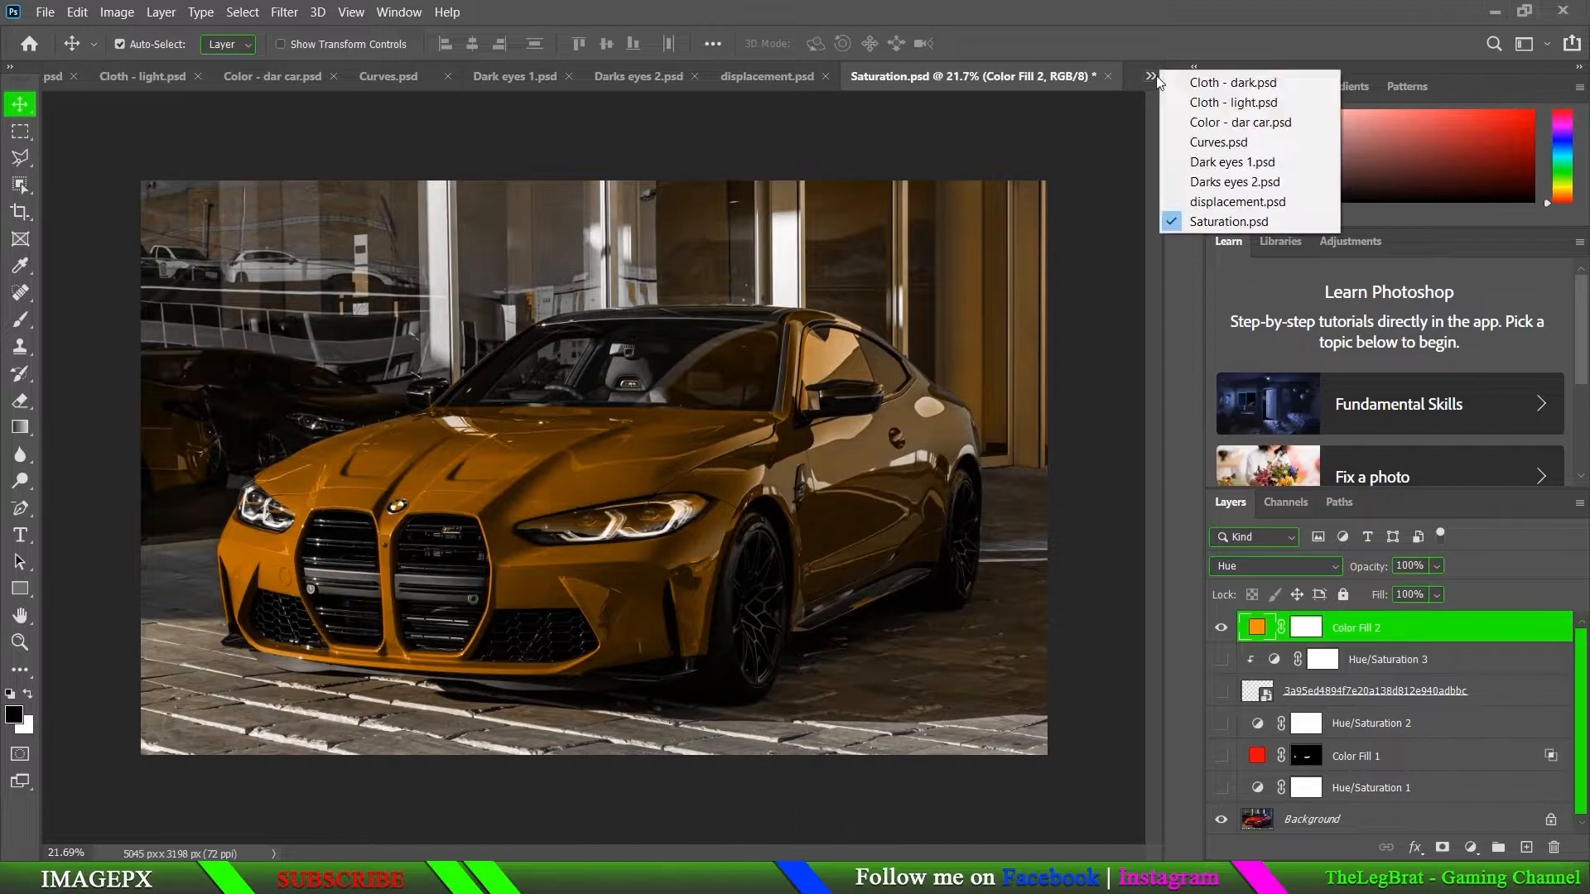
# - Switch to displacement.psd and examine the tribal tattoo on the man's back with its layer hidden and shown
pyautogui.click(1192, 202)
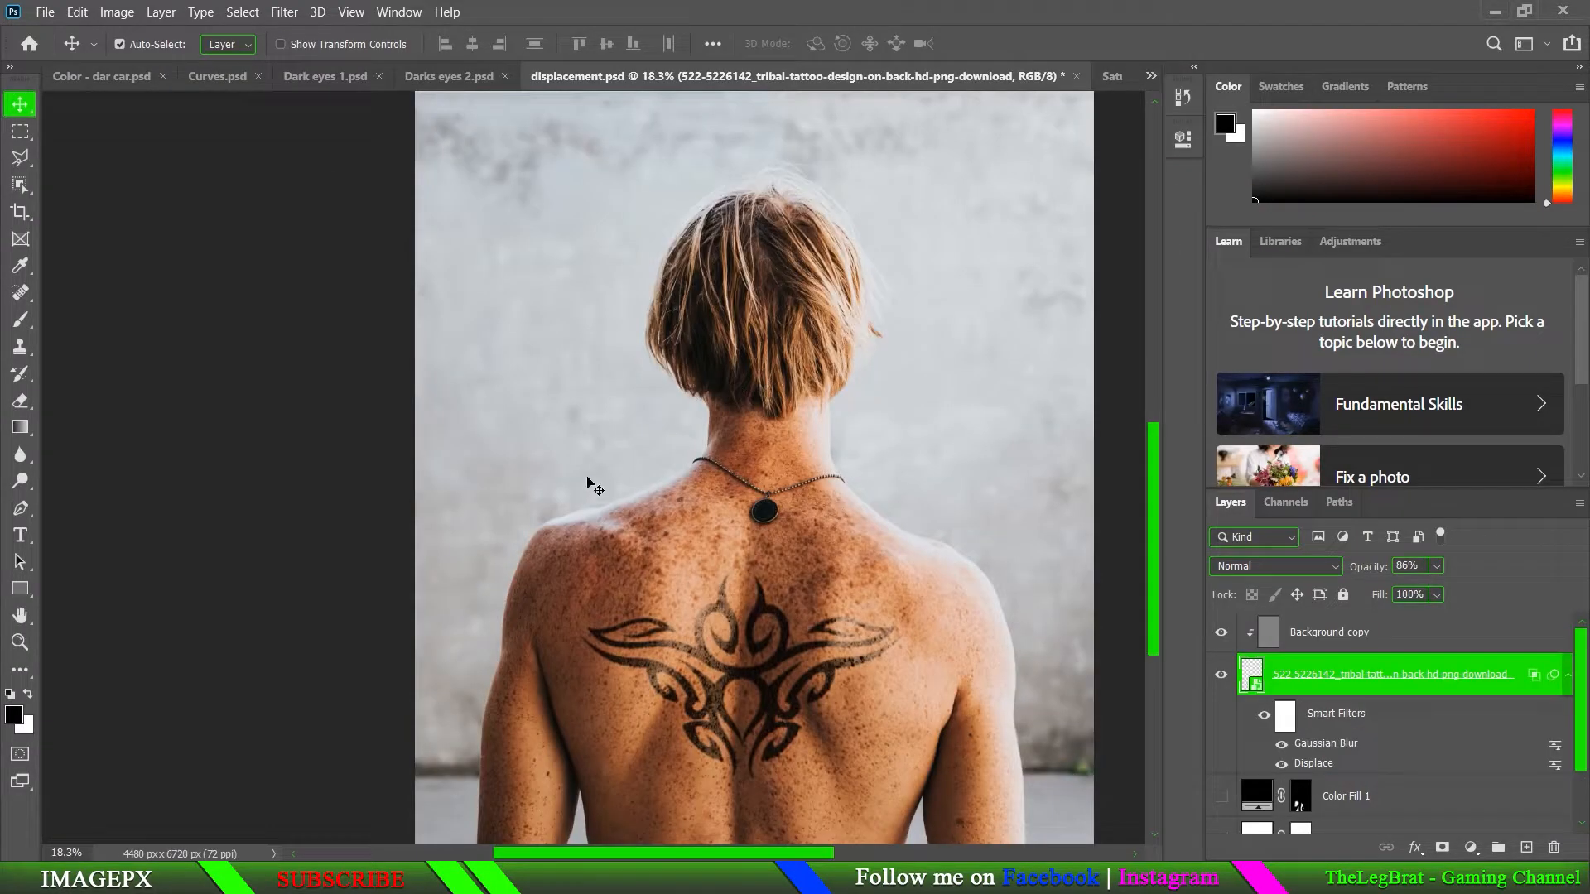
pyautogui.scroll(5, 752, 527)
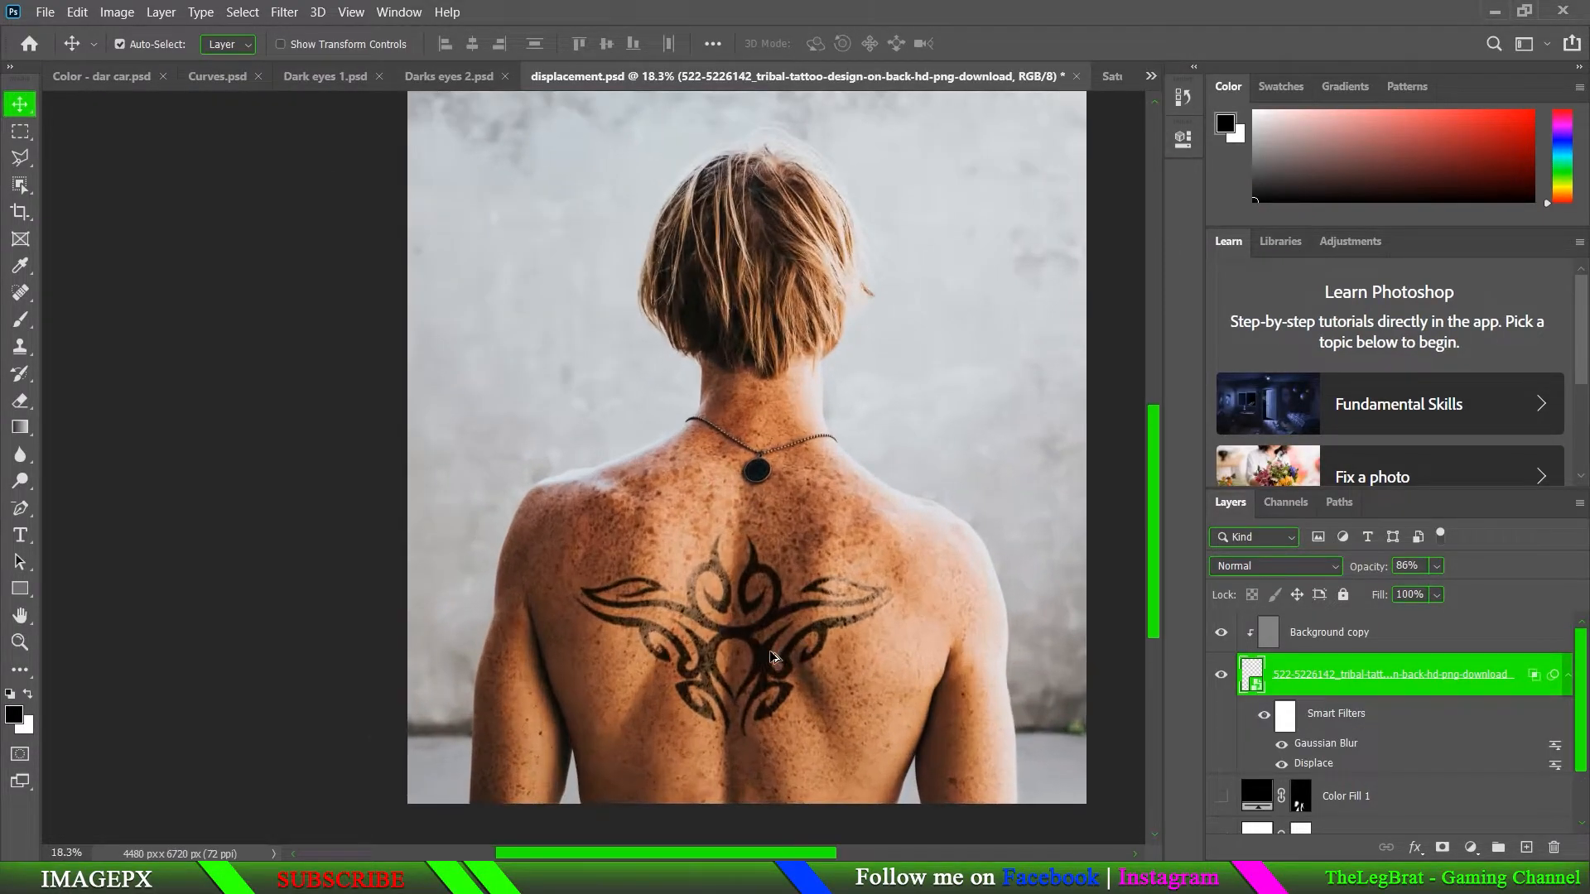
pyautogui.scroll(-3, 752, 550)
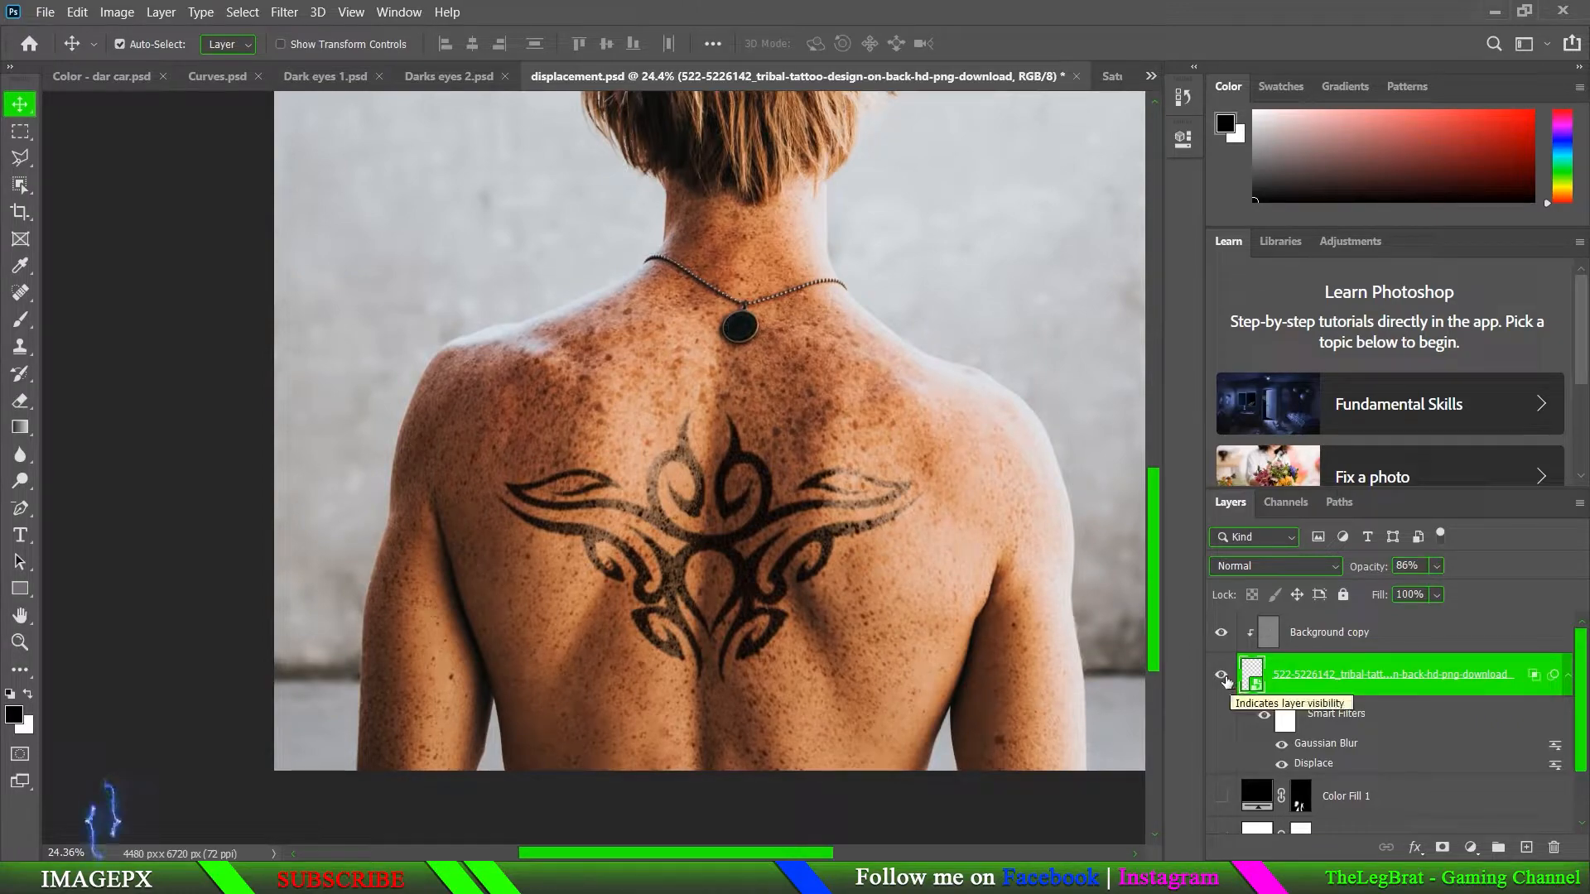
pyautogui.click(1221, 676)
pyautogui.click(1223, 675)
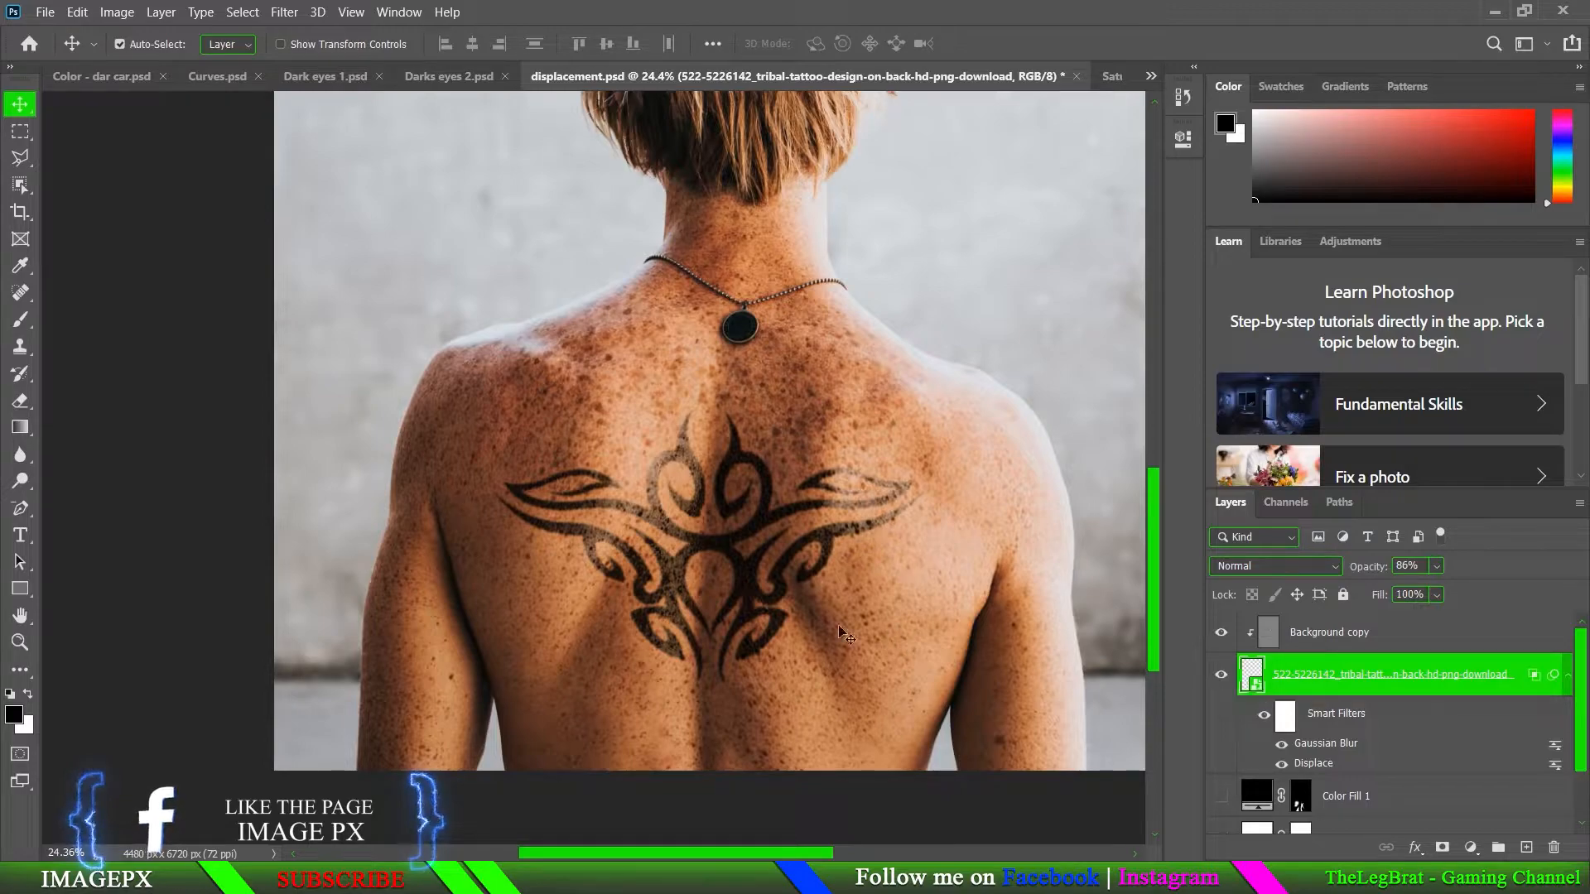
pyautogui.scroll(-1, 836, 633)
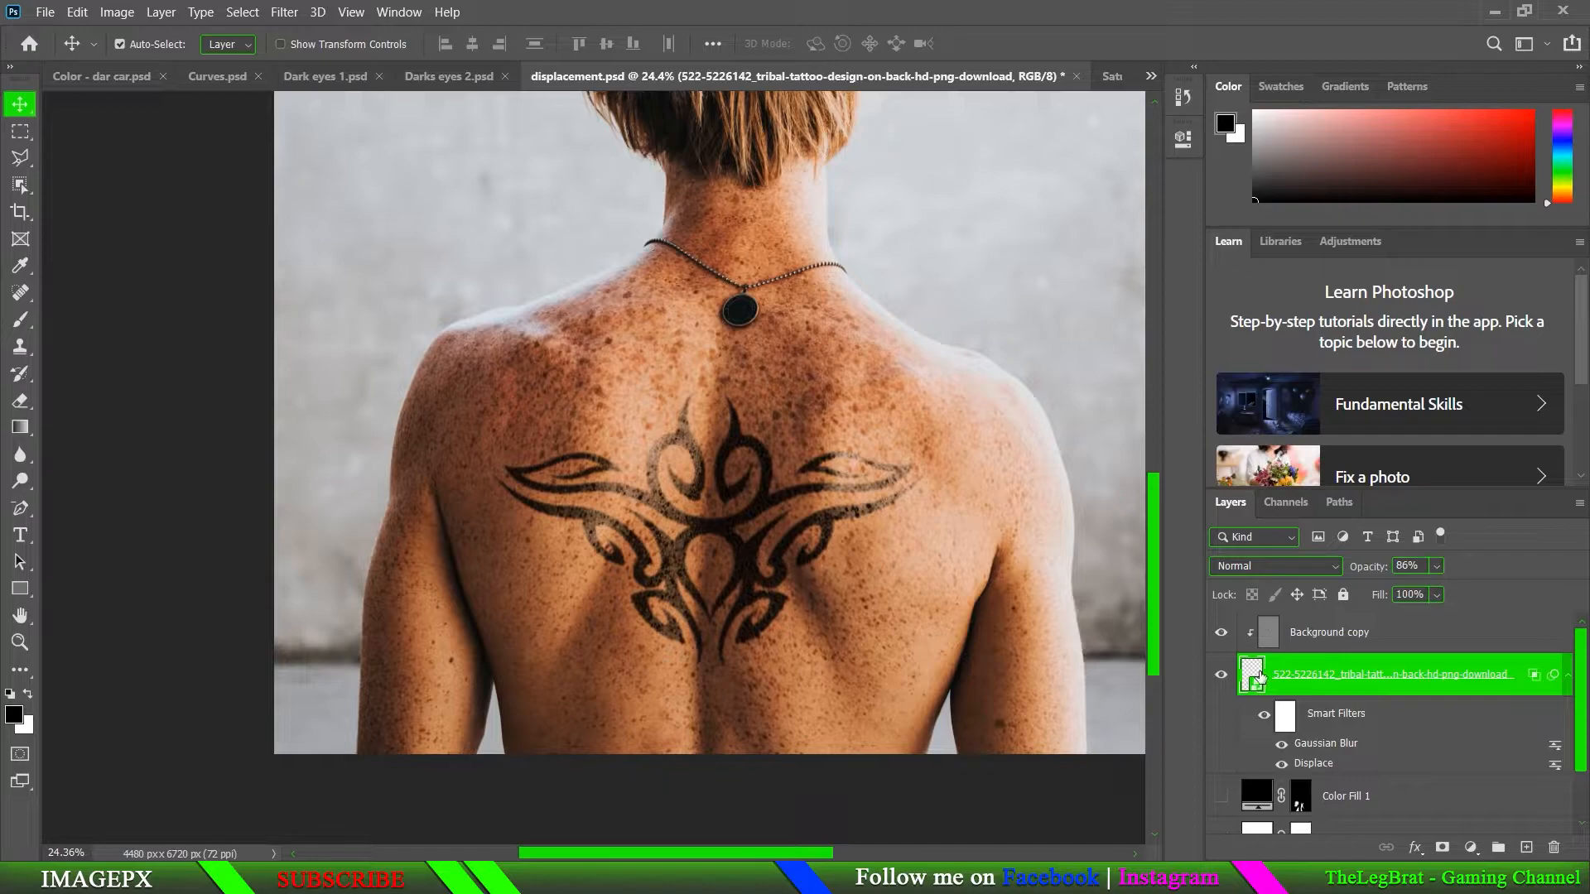
pyautogui.doubleClick(1256, 675)
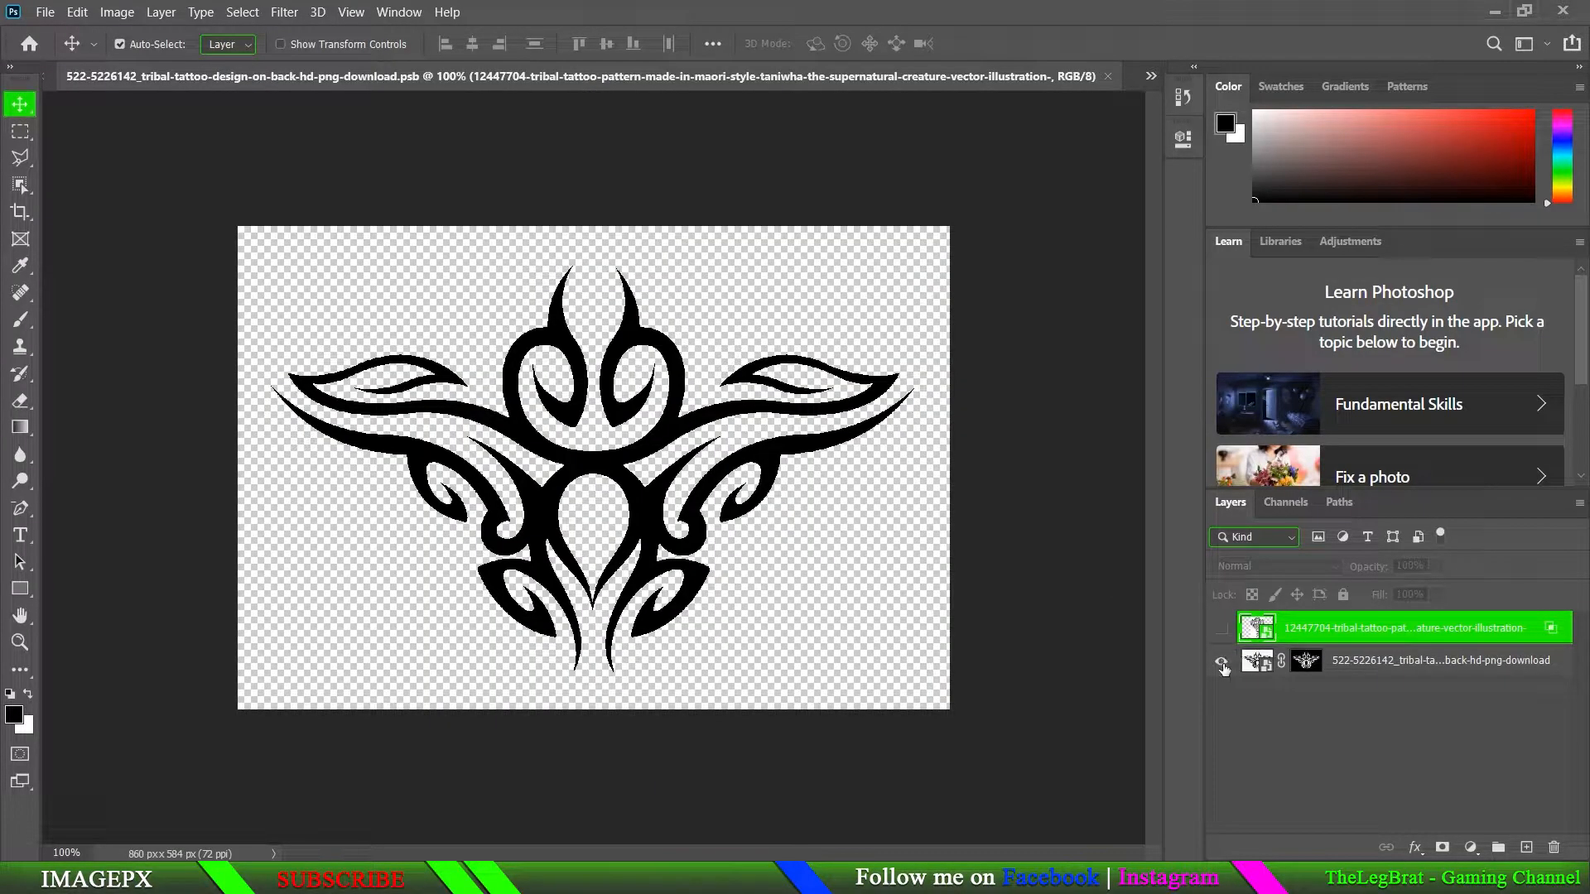
pyautogui.click(1221, 663)
pyautogui.click(1222, 630)
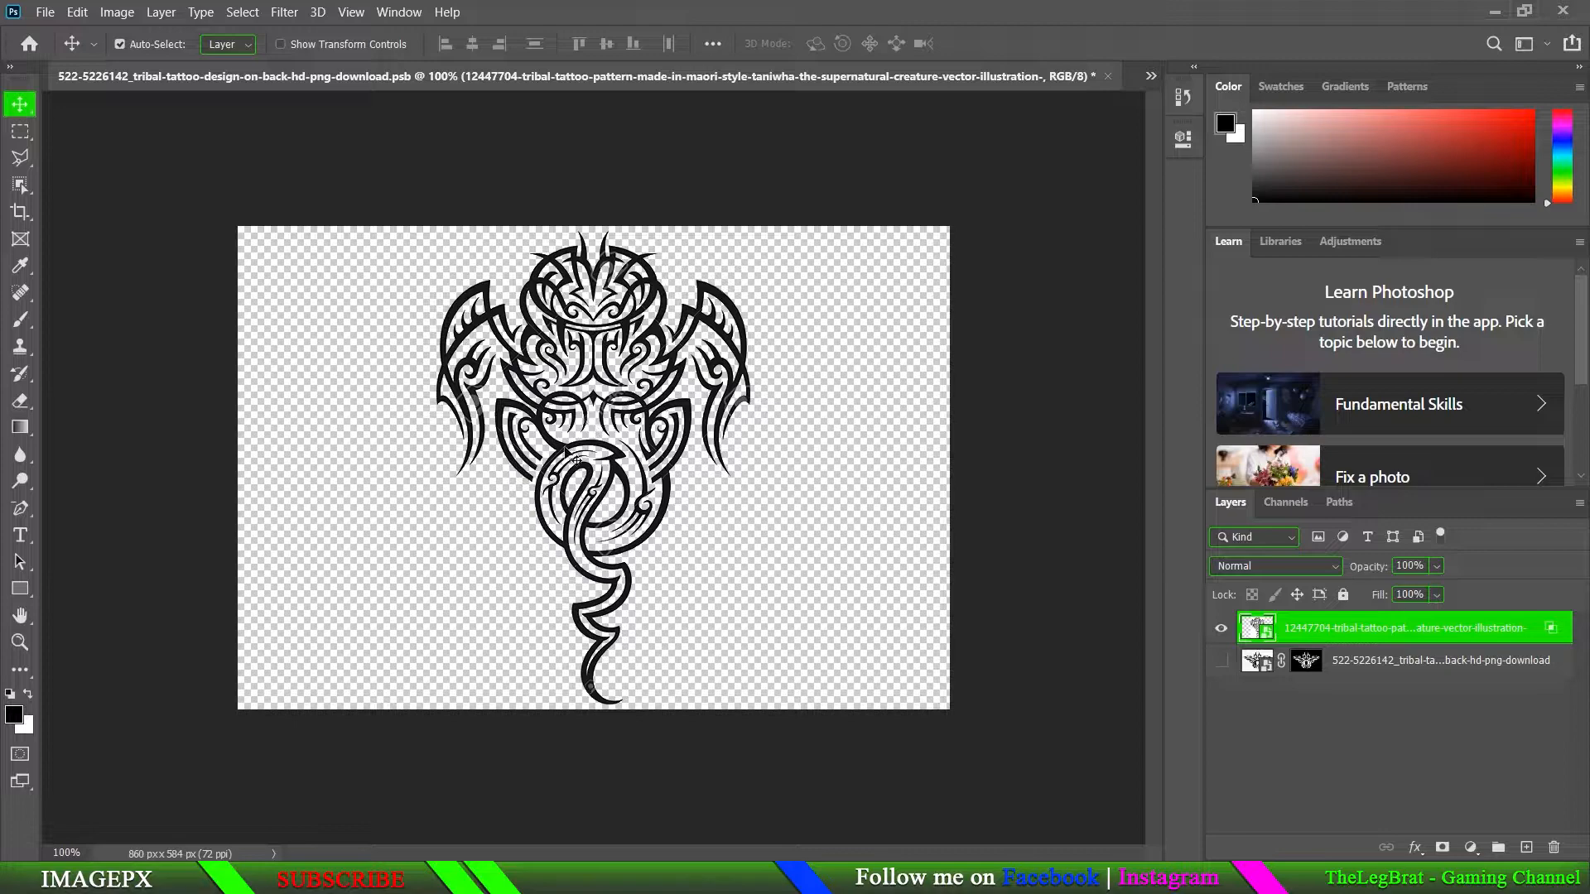
pyautogui.click(45, 11)
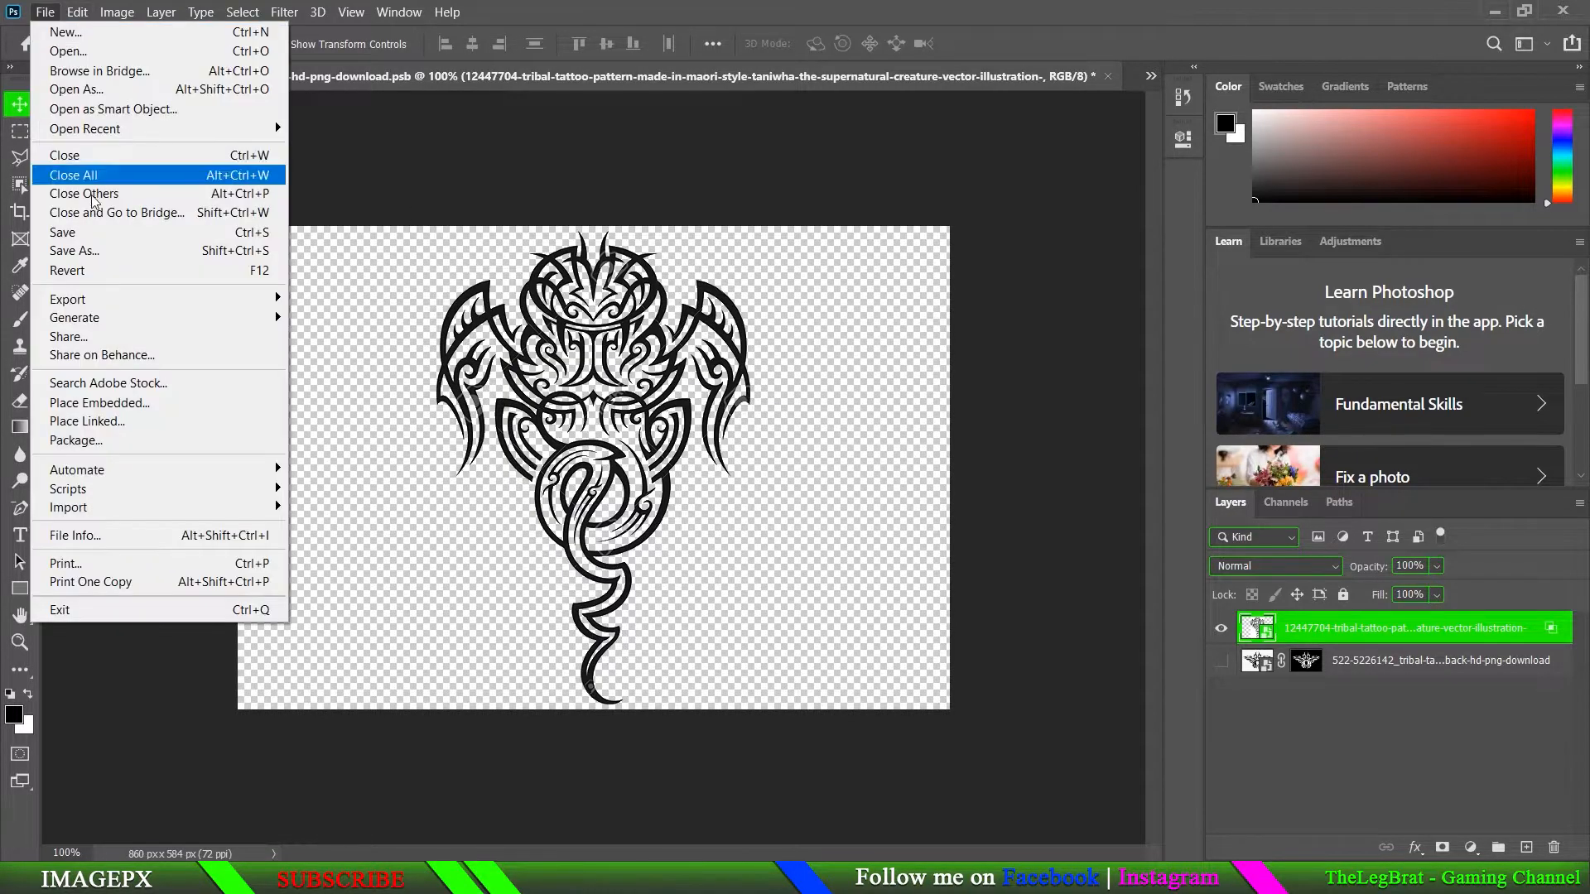
pyautogui.click(93, 235)
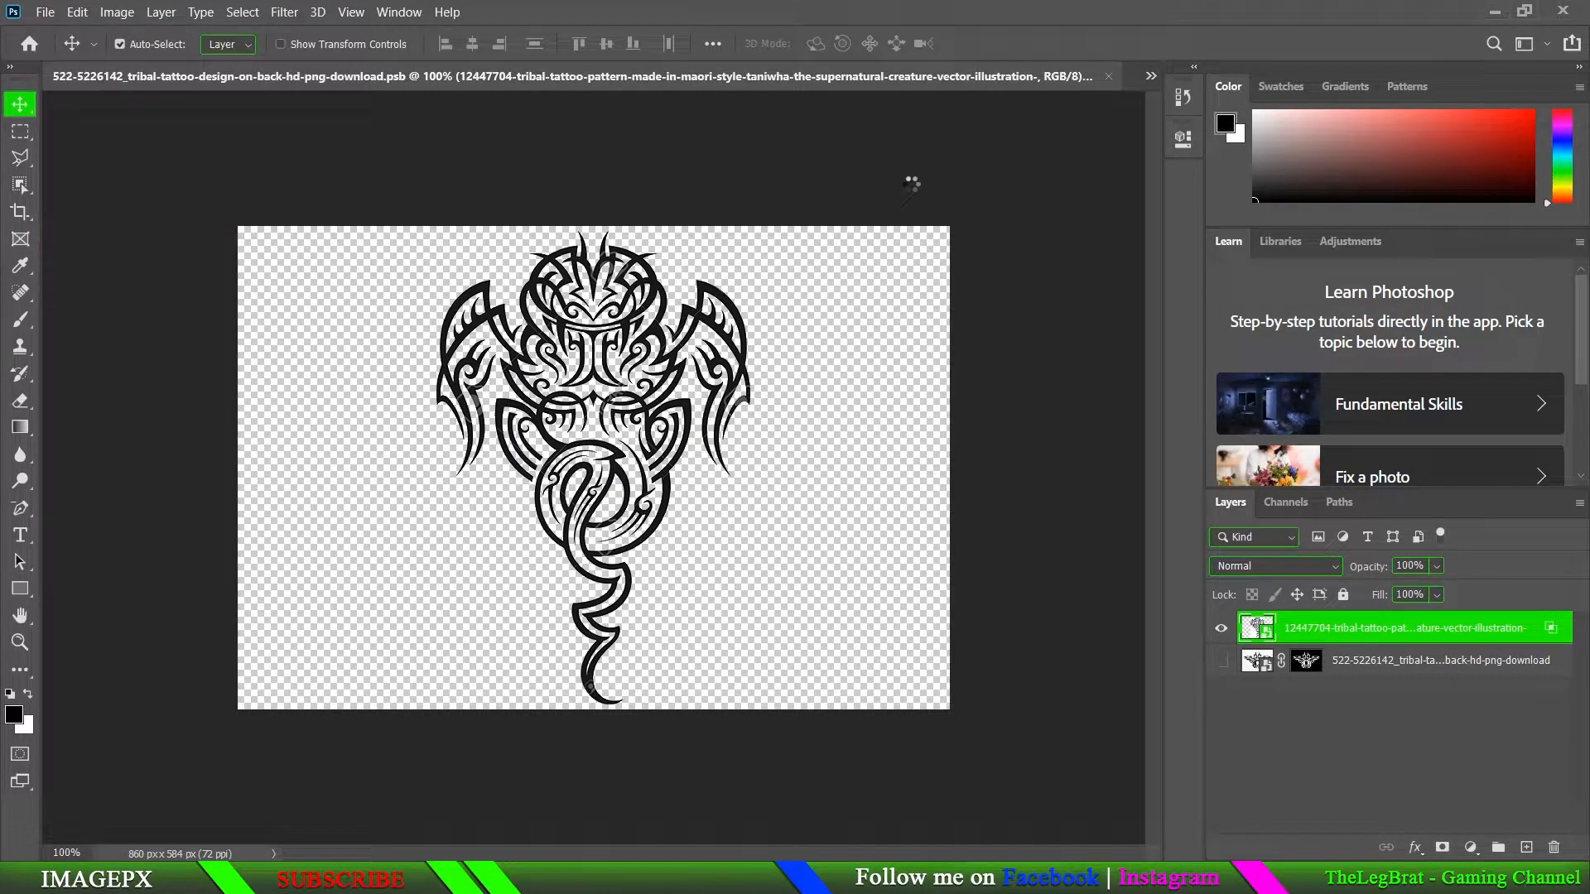
# - Return to displacement.psd and examine how the swapped Maori-style tattoo blends with the skin on the back
pyautogui.click(1154, 76)
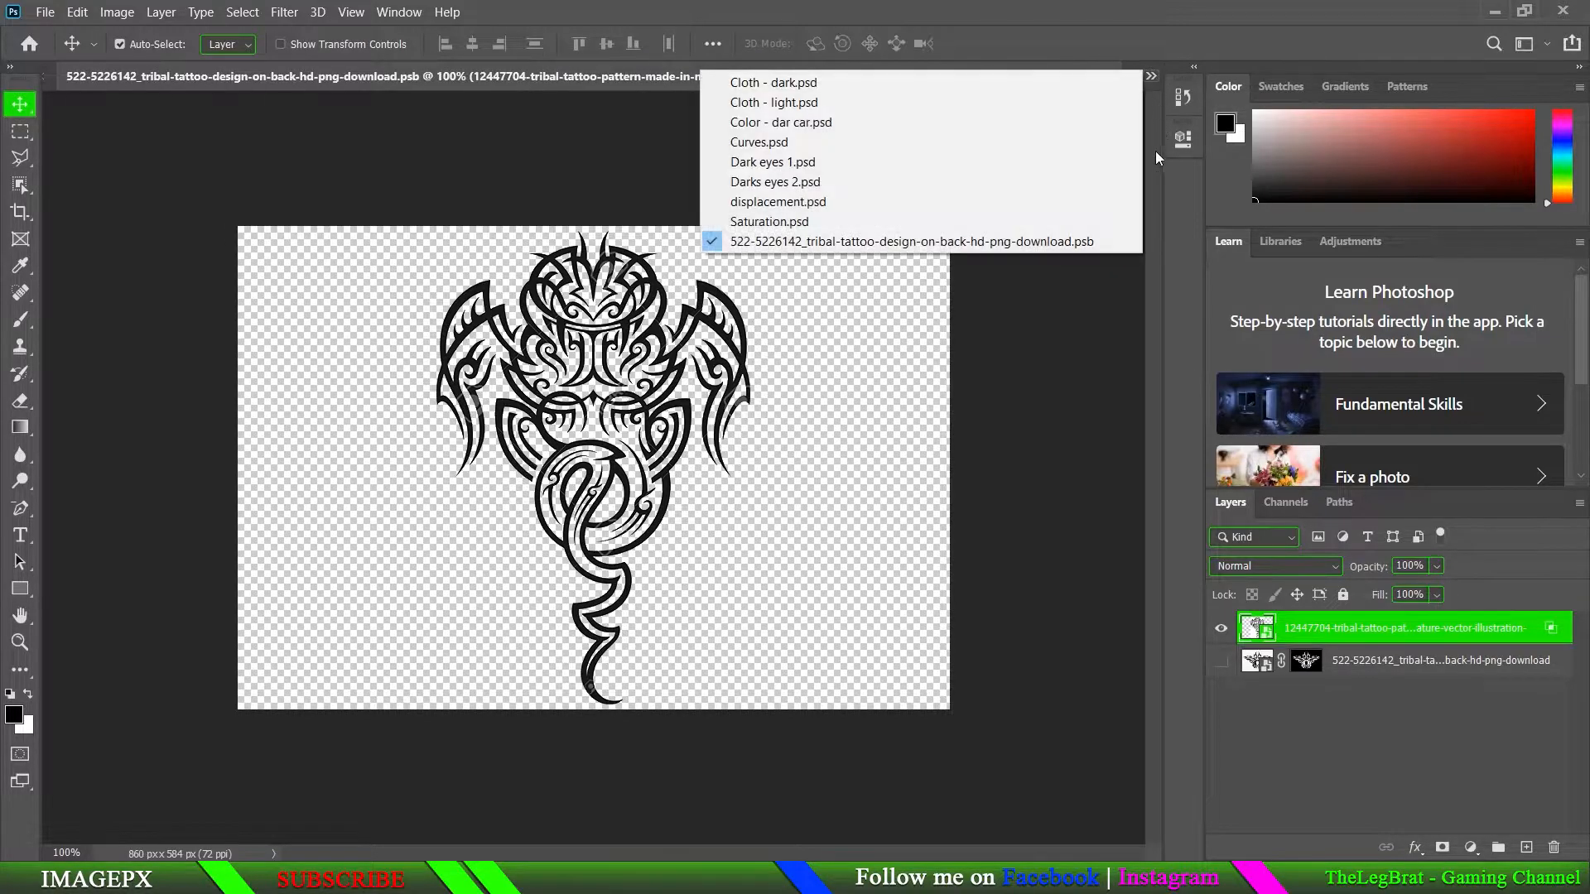
pyautogui.click(807, 202)
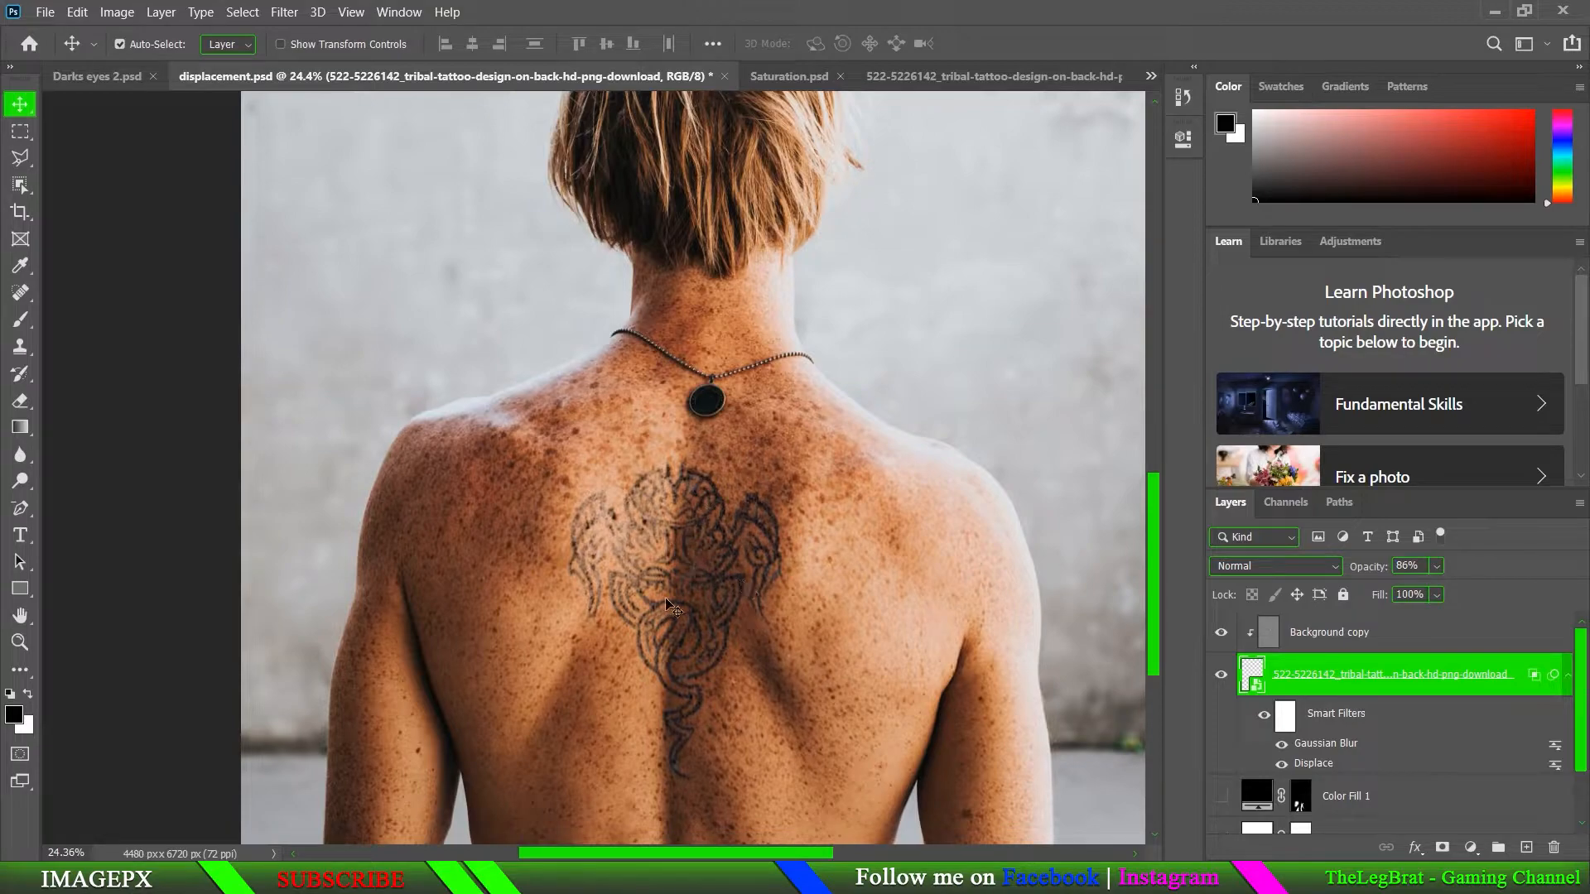
pyautogui.scroll(-4, 673, 608)
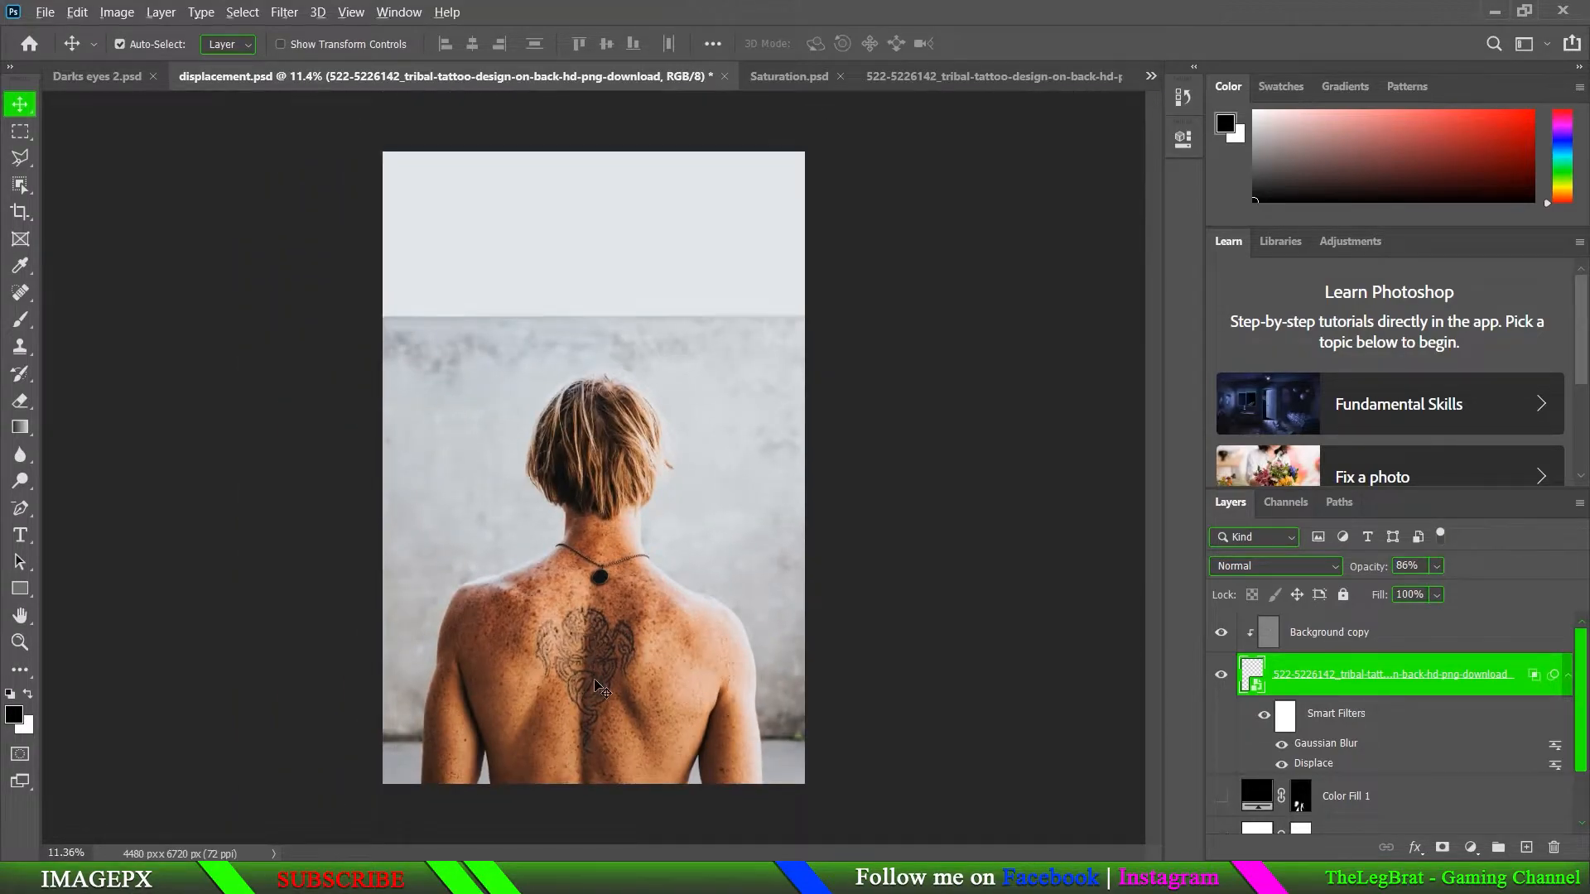
pyautogui.scroll(5, 602, 689)
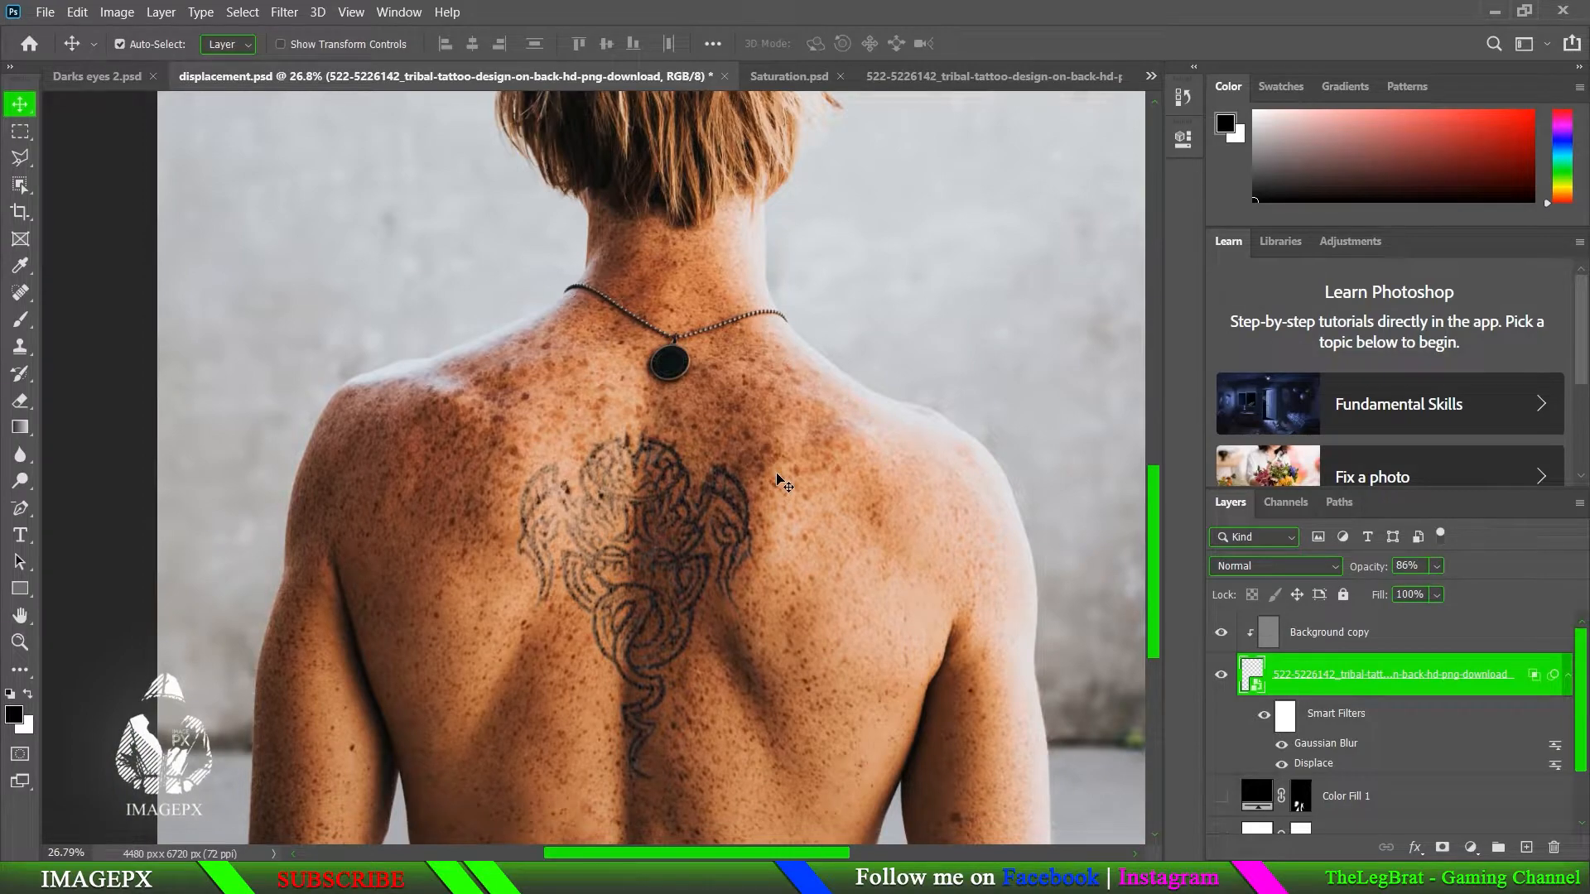
pyautogui.scroll(-1, 778, 480)
pyautogui.scroll(-1, 781, 481)
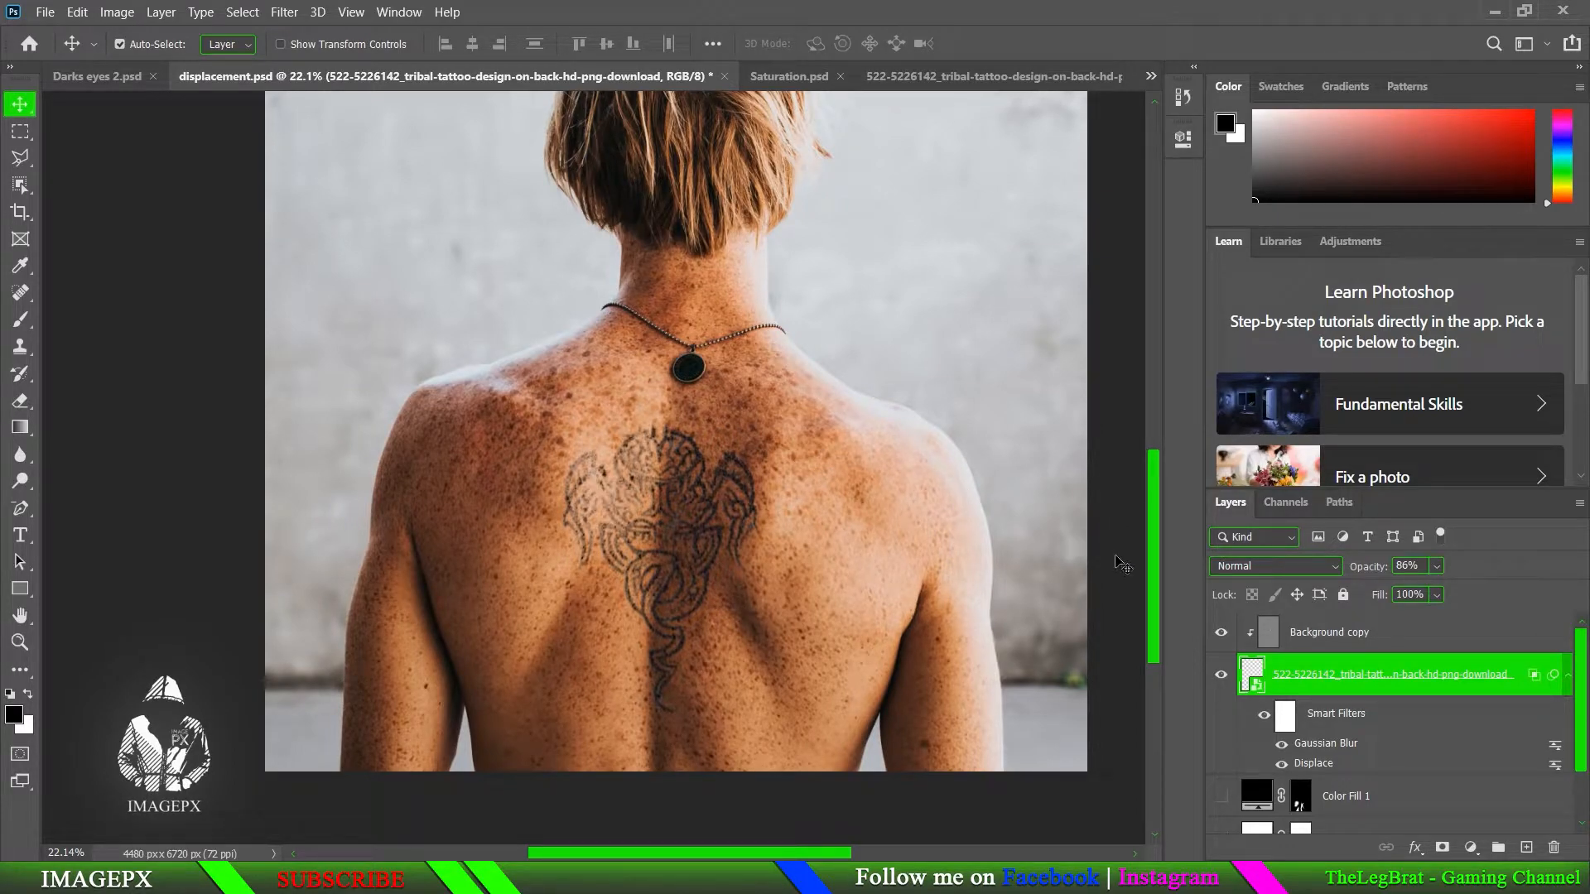
pyautogui.doubleClick(1259, 679)
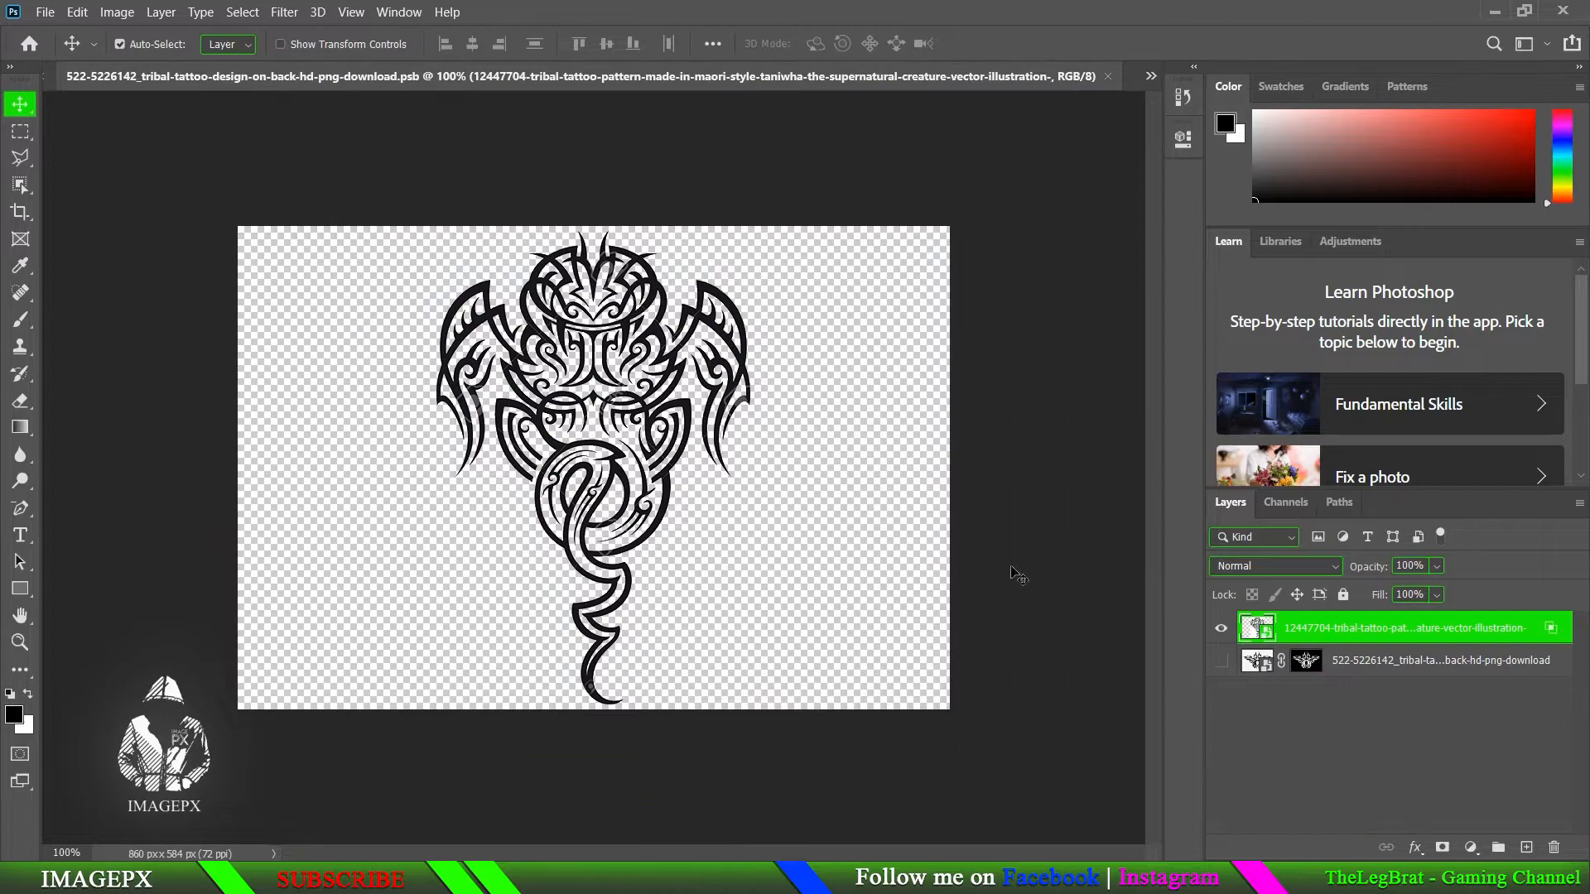
pyautogui.moveTo(1220, 628); pyautogui.dragTo(1218, 679)
pyautogui.click(1221, 660)
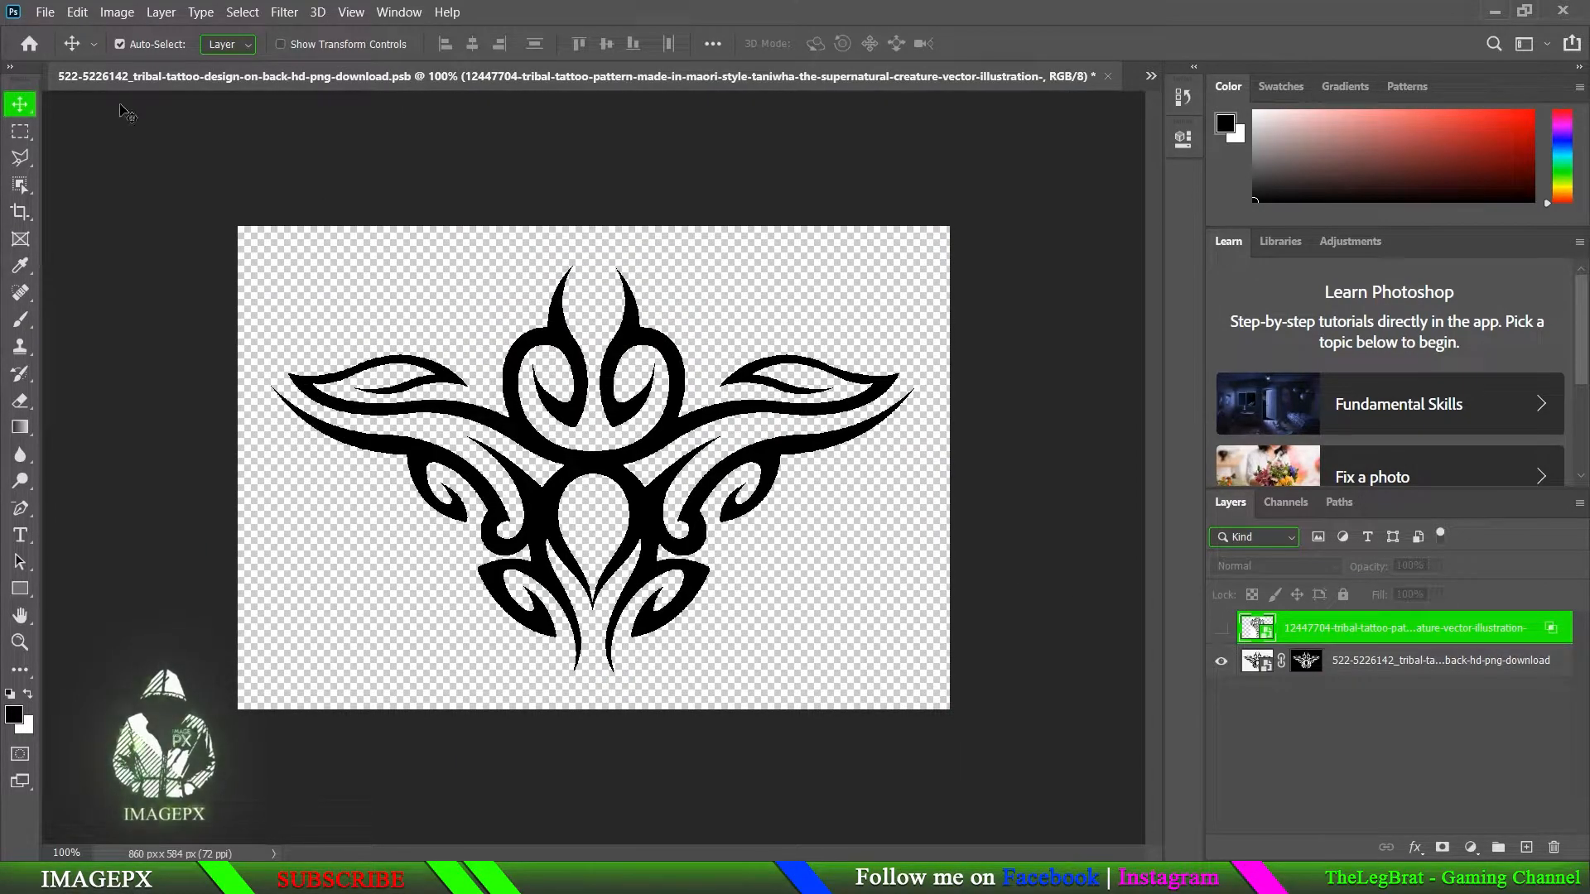
pyautogui.click(45, 12)
pyautogui.click(86, 232)
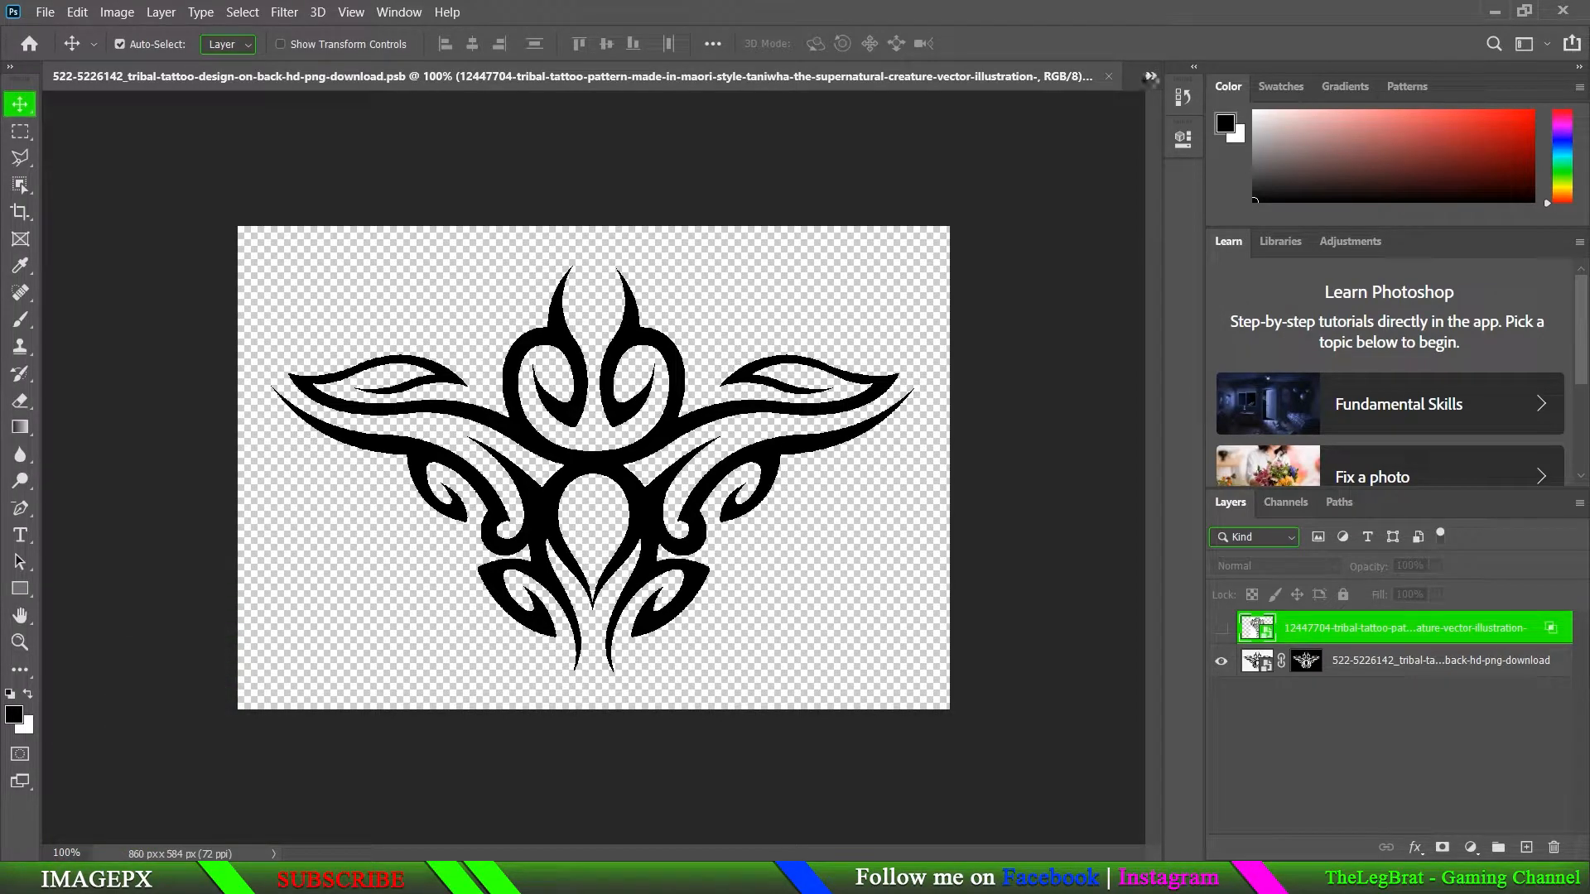
# - Return to displacement.psd and hide the tattoo smart object layer and the Background copy layer, leaving the plain photo
pyautogui.click(1150, 81)
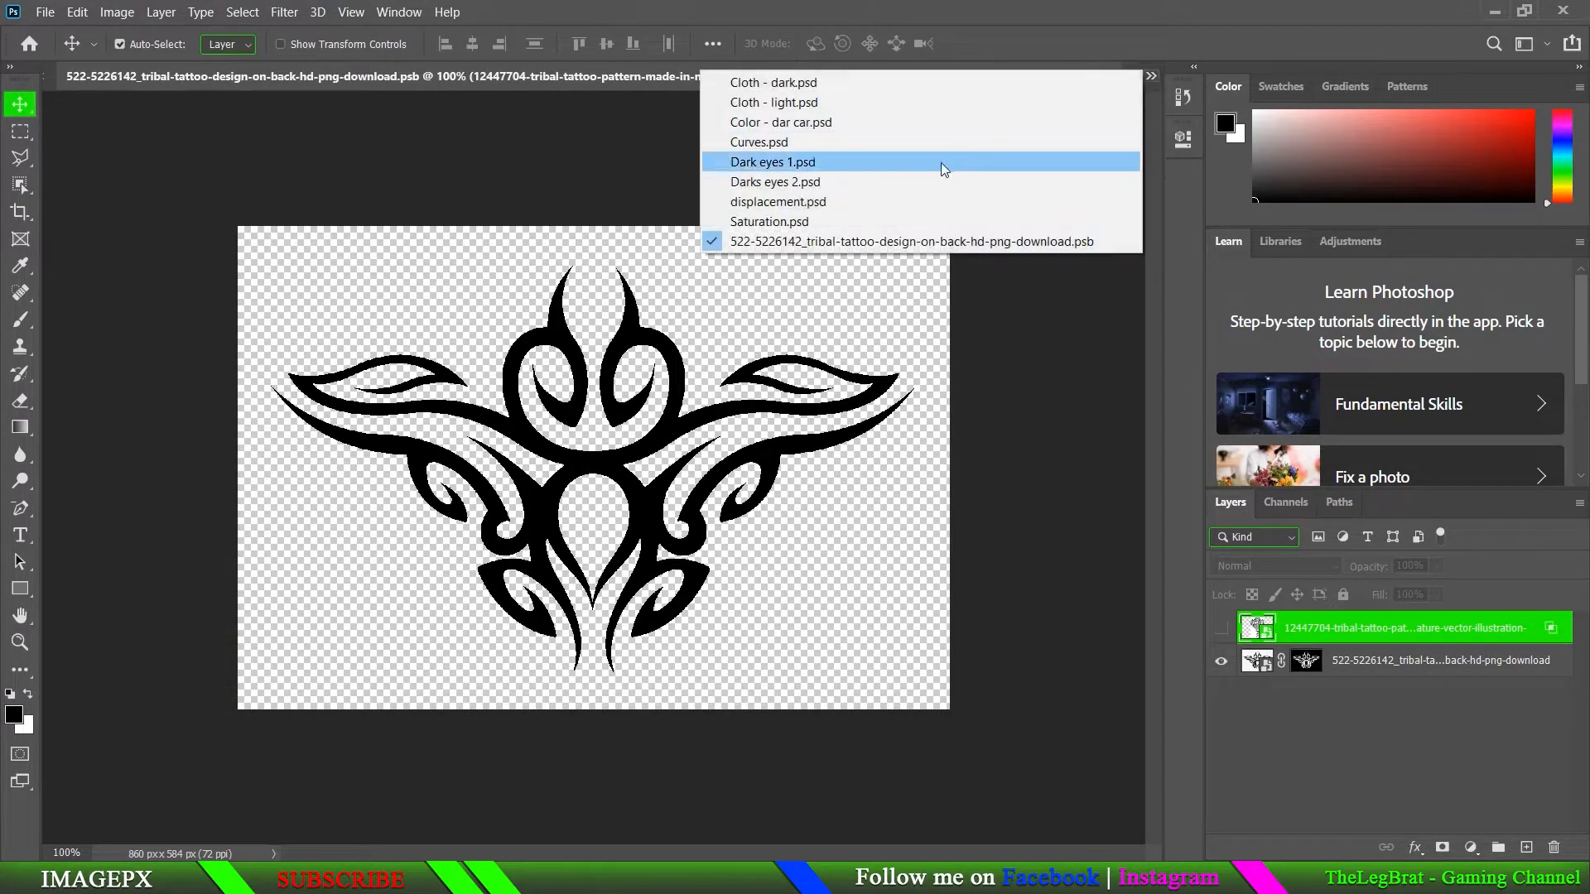
pyautogui.click(931, 202)
pyautogui.scroll(-2, 933, 239)
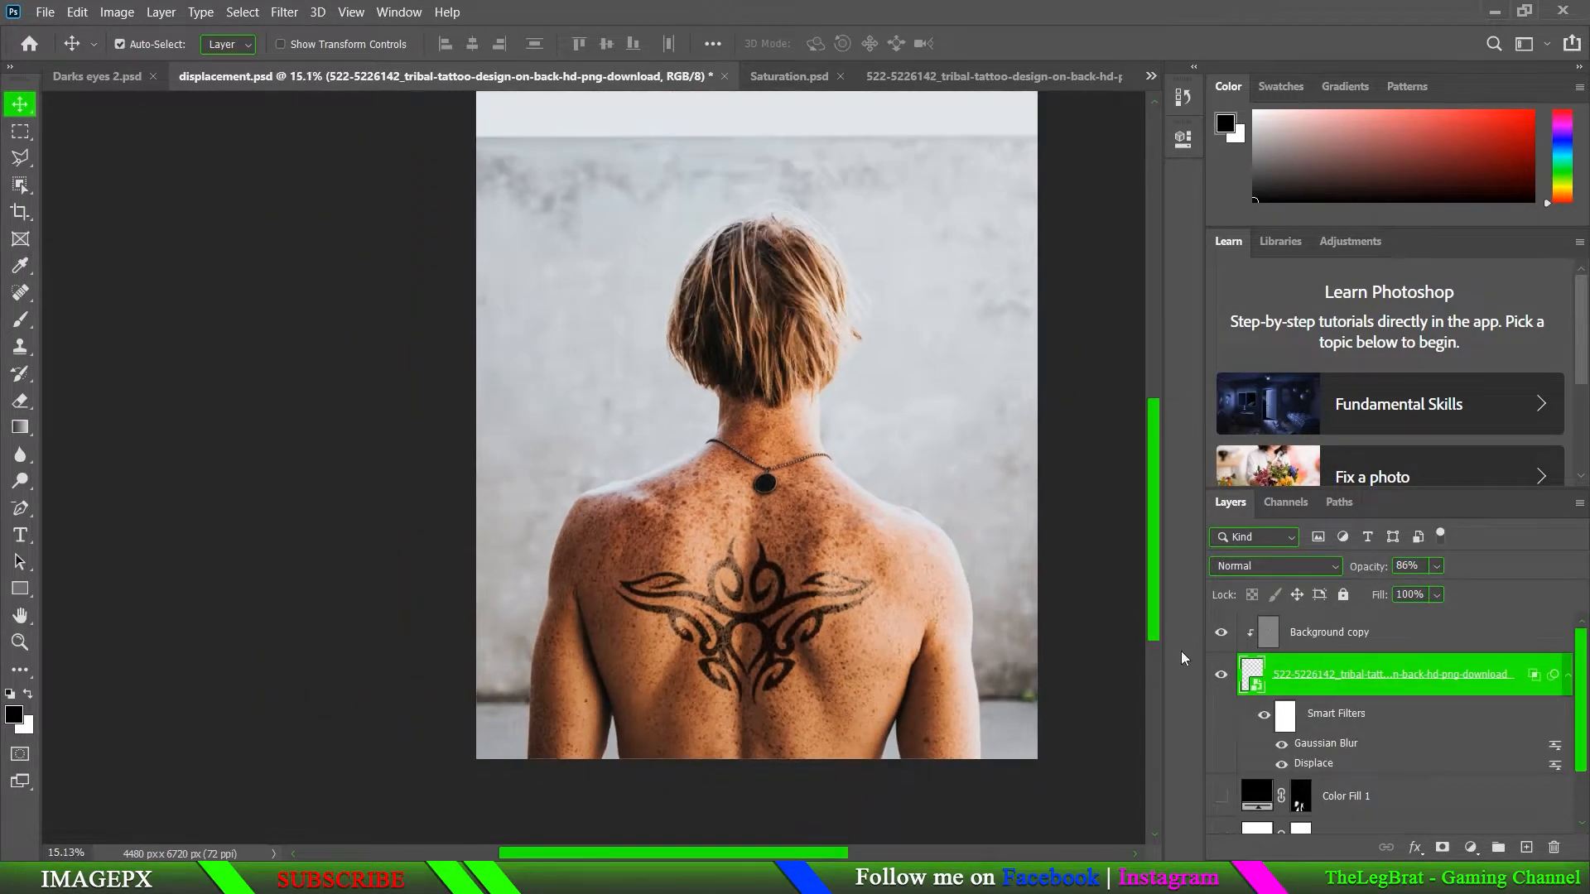
pyautogui.click(1220, 674)
pyautogui.click(1221, 639)
pyautogui.click(1220, 673)
pyautogui.scroll(-1, 1228, 704)
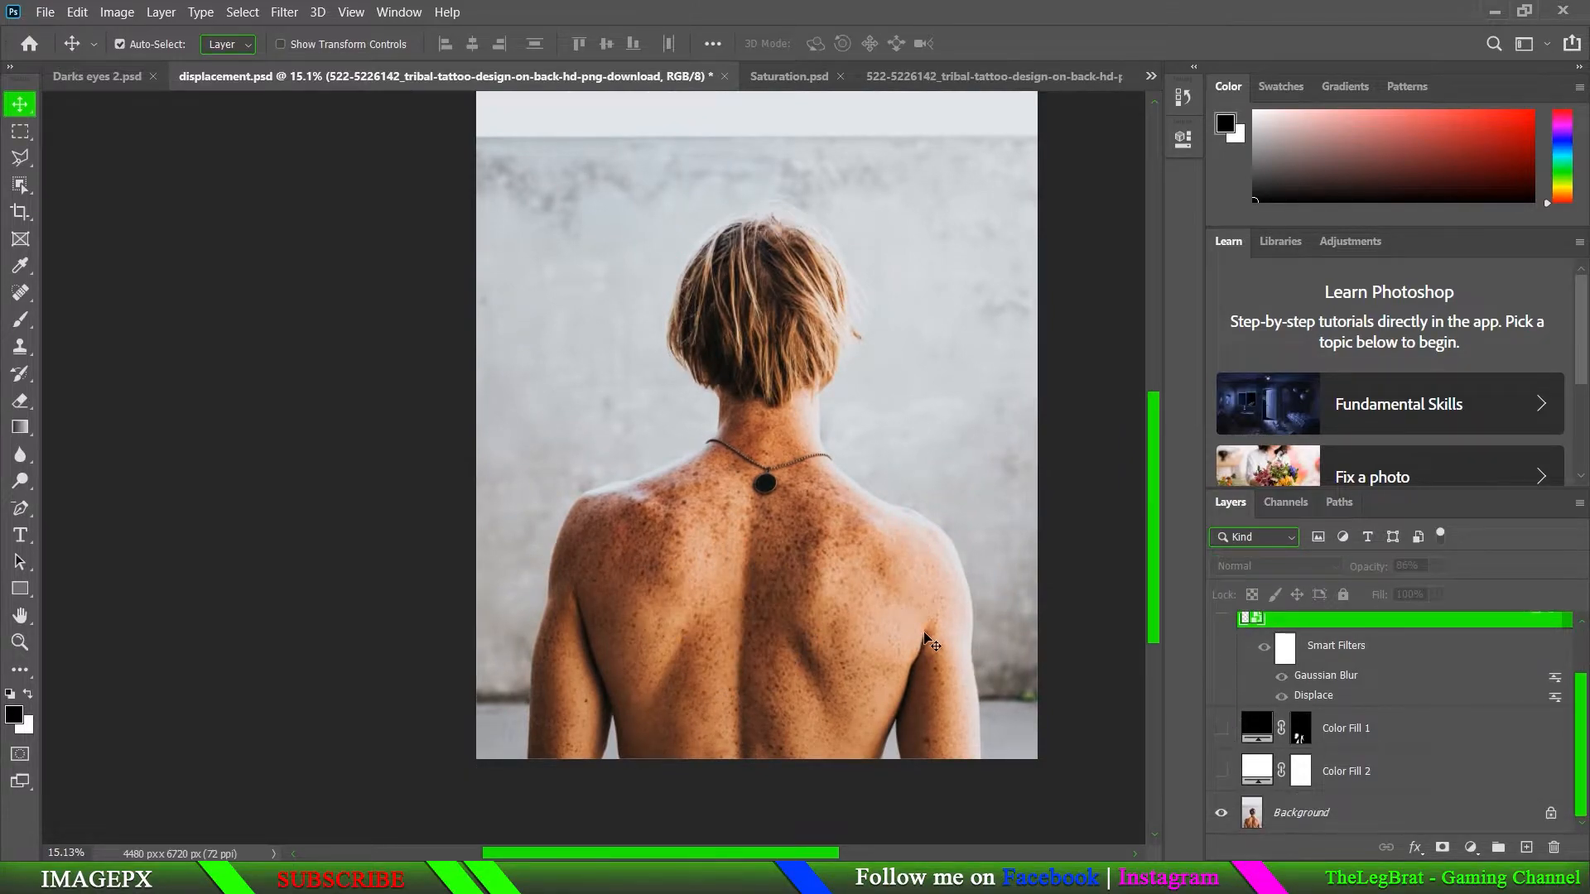
pyautogui.scroll(-1, 931, 644)
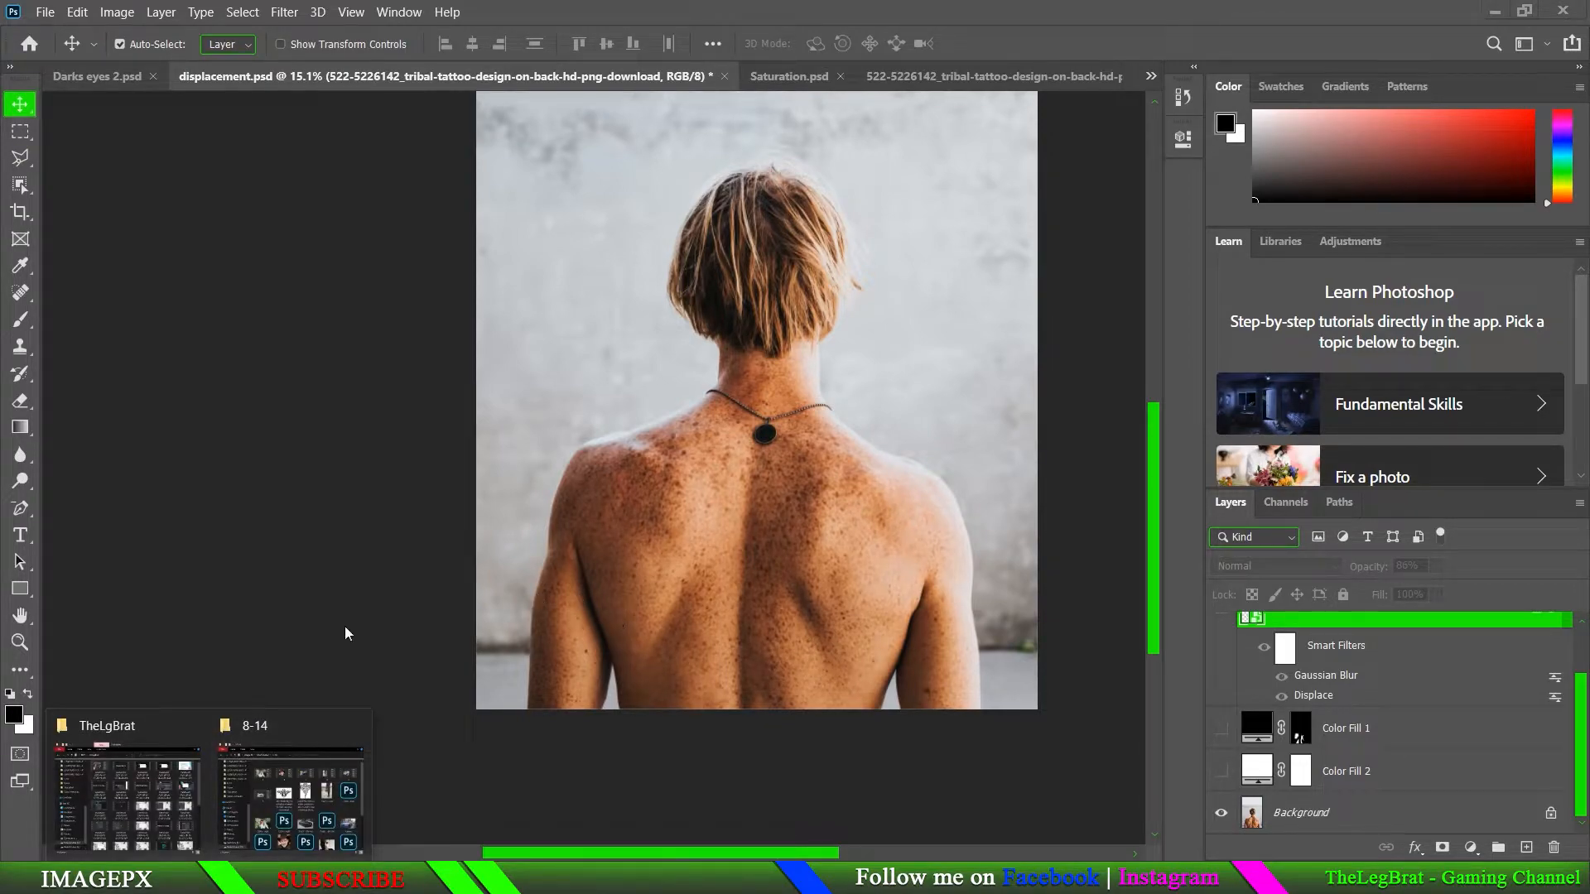
pyautogui.click(286, 795)
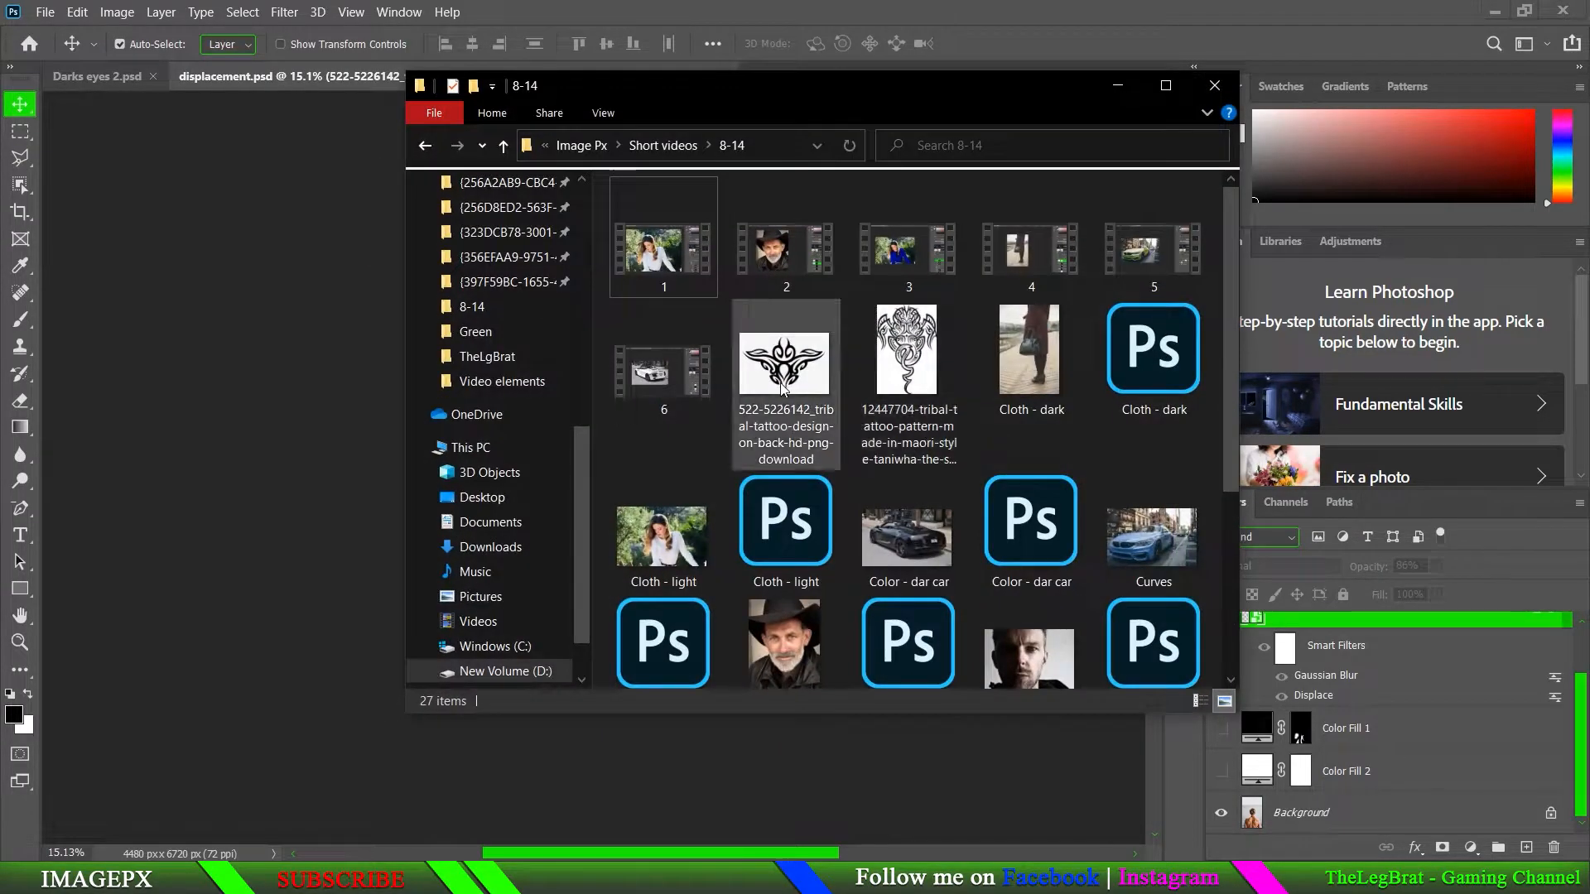
pyautogui.moveTo(970, 88); pyautogui.dragTo(1390, 195)
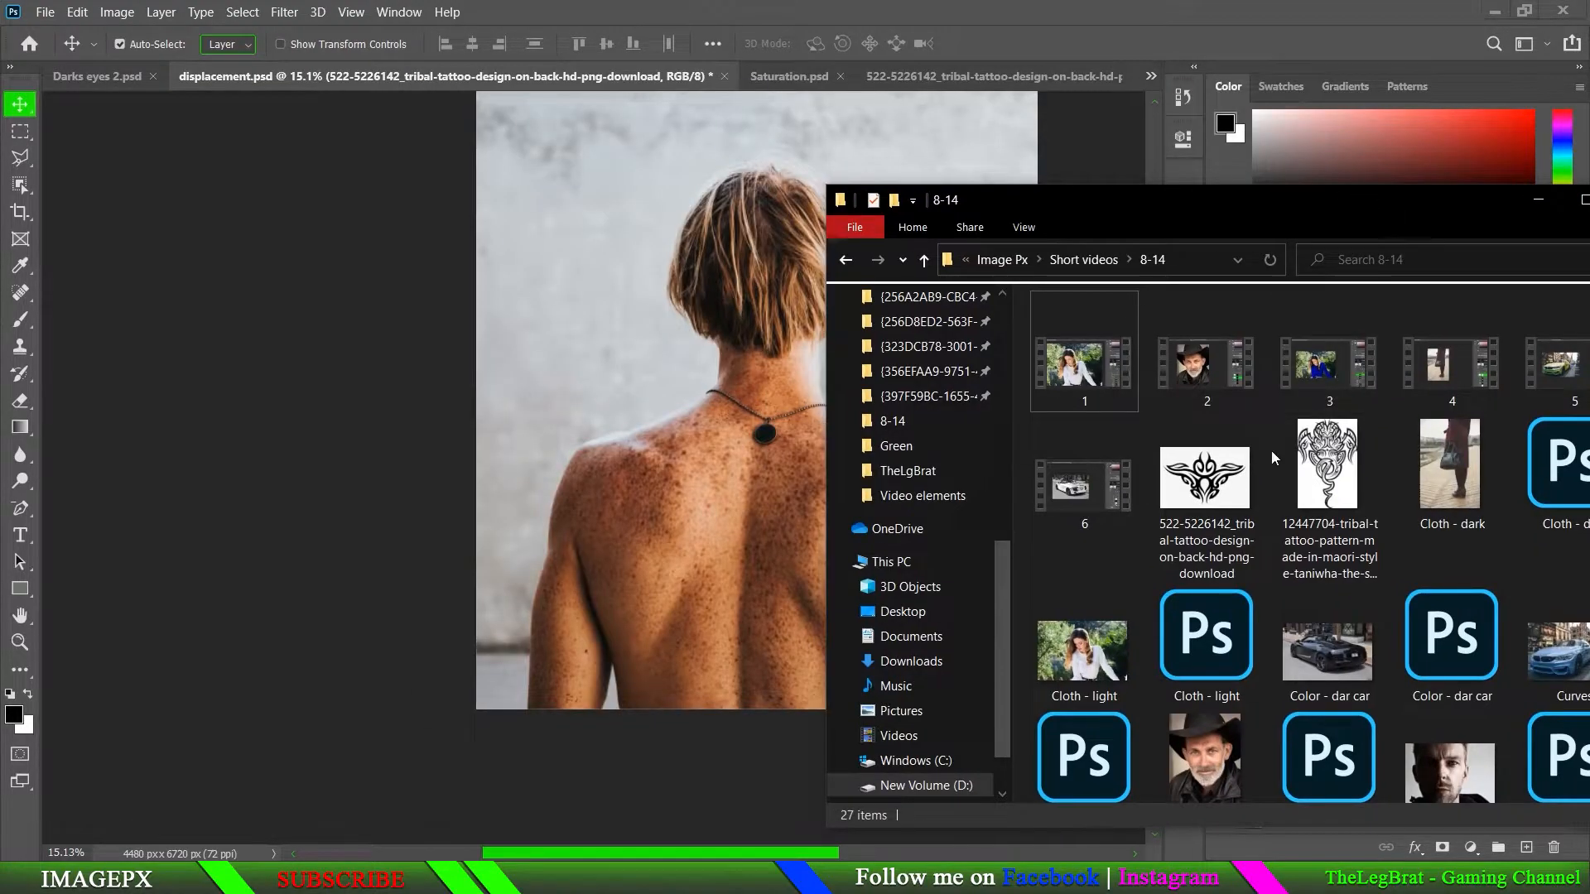
pyautogui.moveTo(1212, 498); pyautogui.dragTo(702, 444)
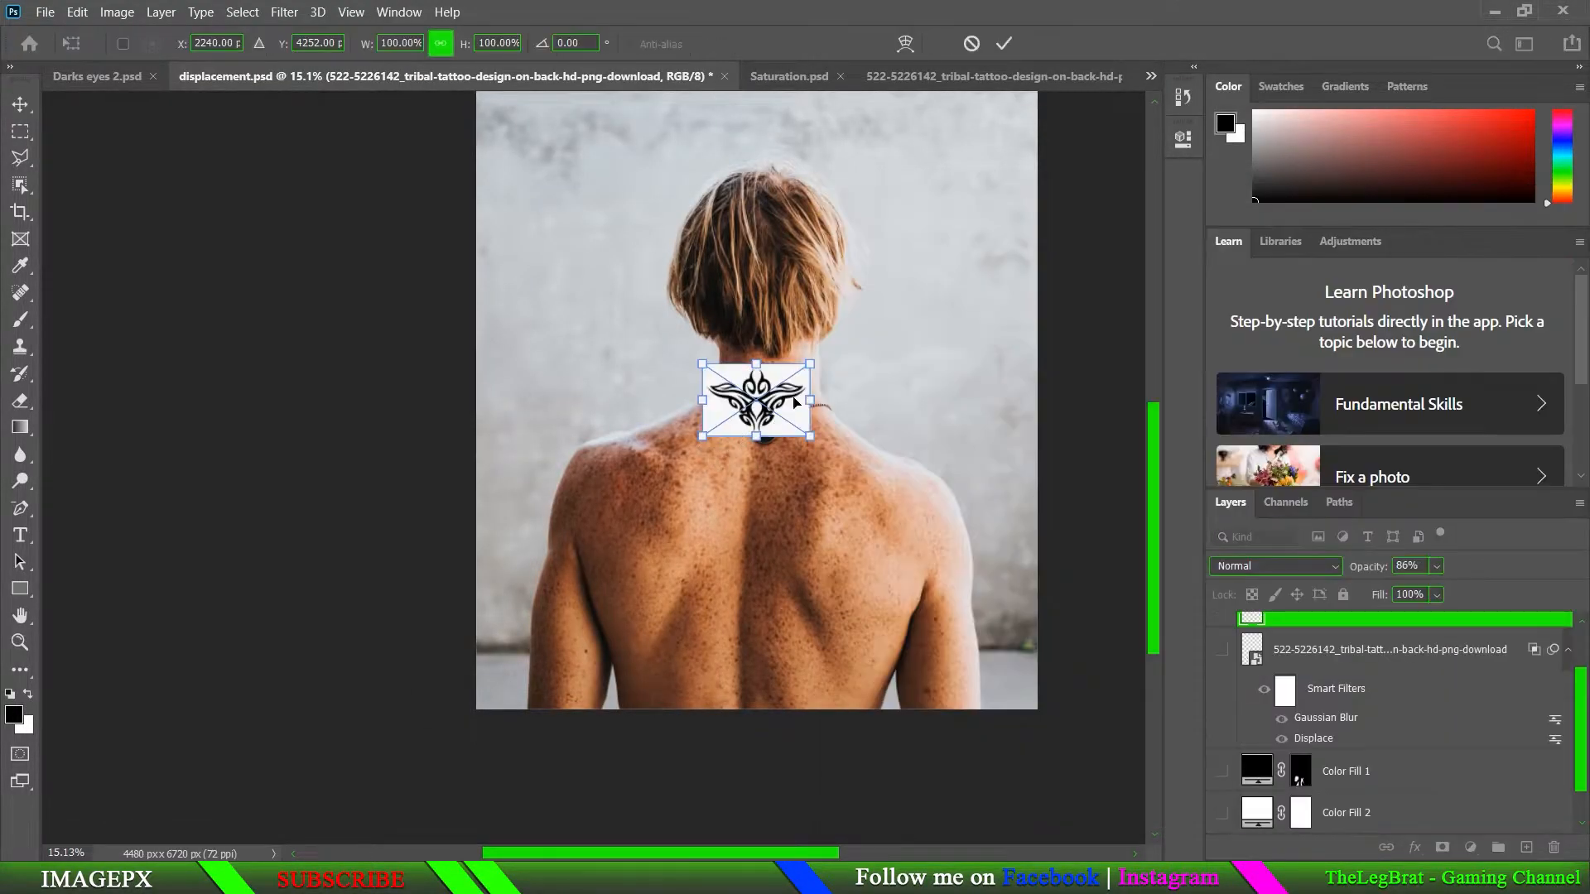
# - Scale the placed tattoo image up proportionally to span the man's upper back, position it below the necklace, and commit the placement
pyautogui.moveTo(810, 367); pyautogui.dragTo(966, 263)
pyautogui.moveTo(903, 351); pyautogui.dragTo(904, 520)
pyautogui.moveTo(957, 430); pyautogui.dragTo(925, 451)
pyautogui.moveTo(856, 508)
pyautogui.mouseDown()
pyautogui.moveTo(1019, 426)
pyautogui.moveTo(865, 501)
pyautogui.mouseUp()
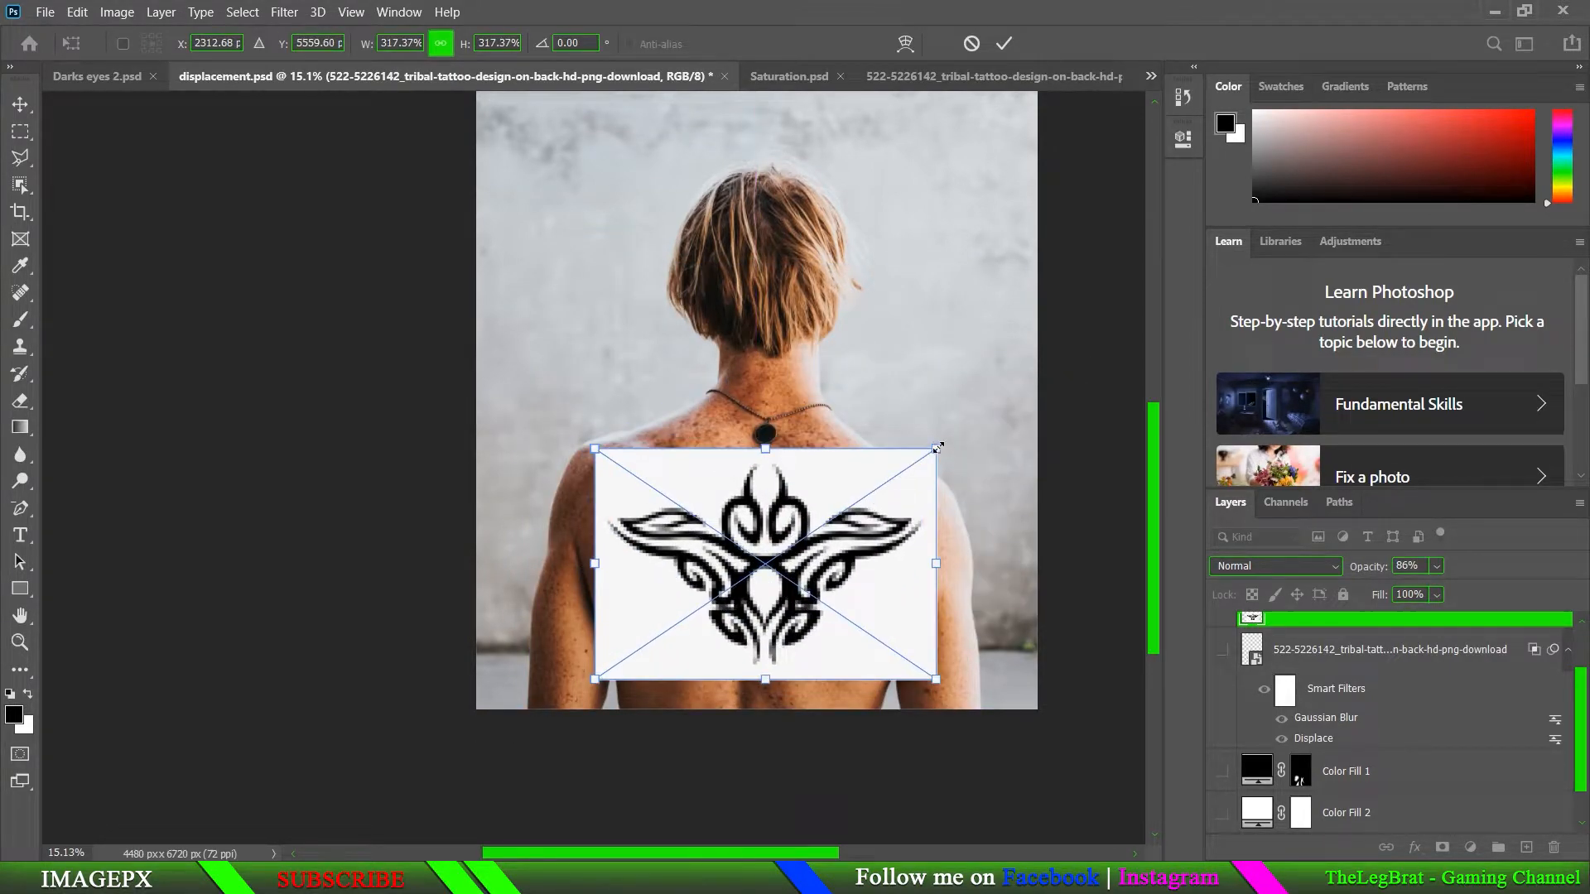
pyautogui.moveTo(938, 448); pyautogui.dragTo(954, 436)
pyautogui.moveTo(863, 492)
pyautogui.mouseDown()
pyautogui.moveTo(953, 482)
pyautogui.moveTo(840, 503)
pyautogui.mouseUp()
pyautogui.press('Return')
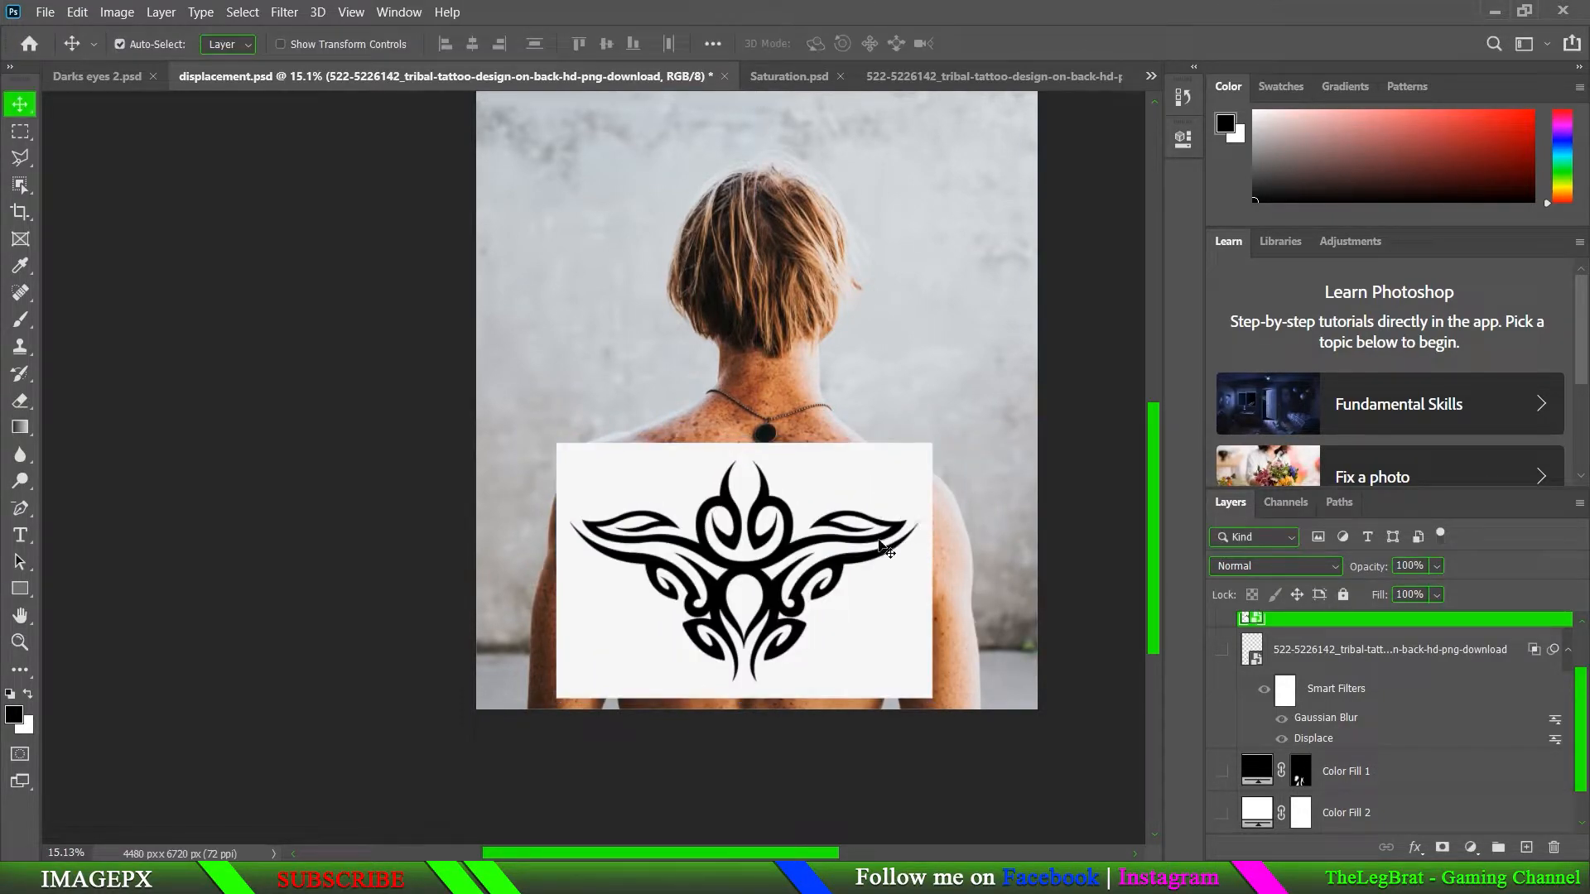
# - Convert the newly placed tattoo layer to a smart object
pyautogui.scroll(2, 1508, 685)
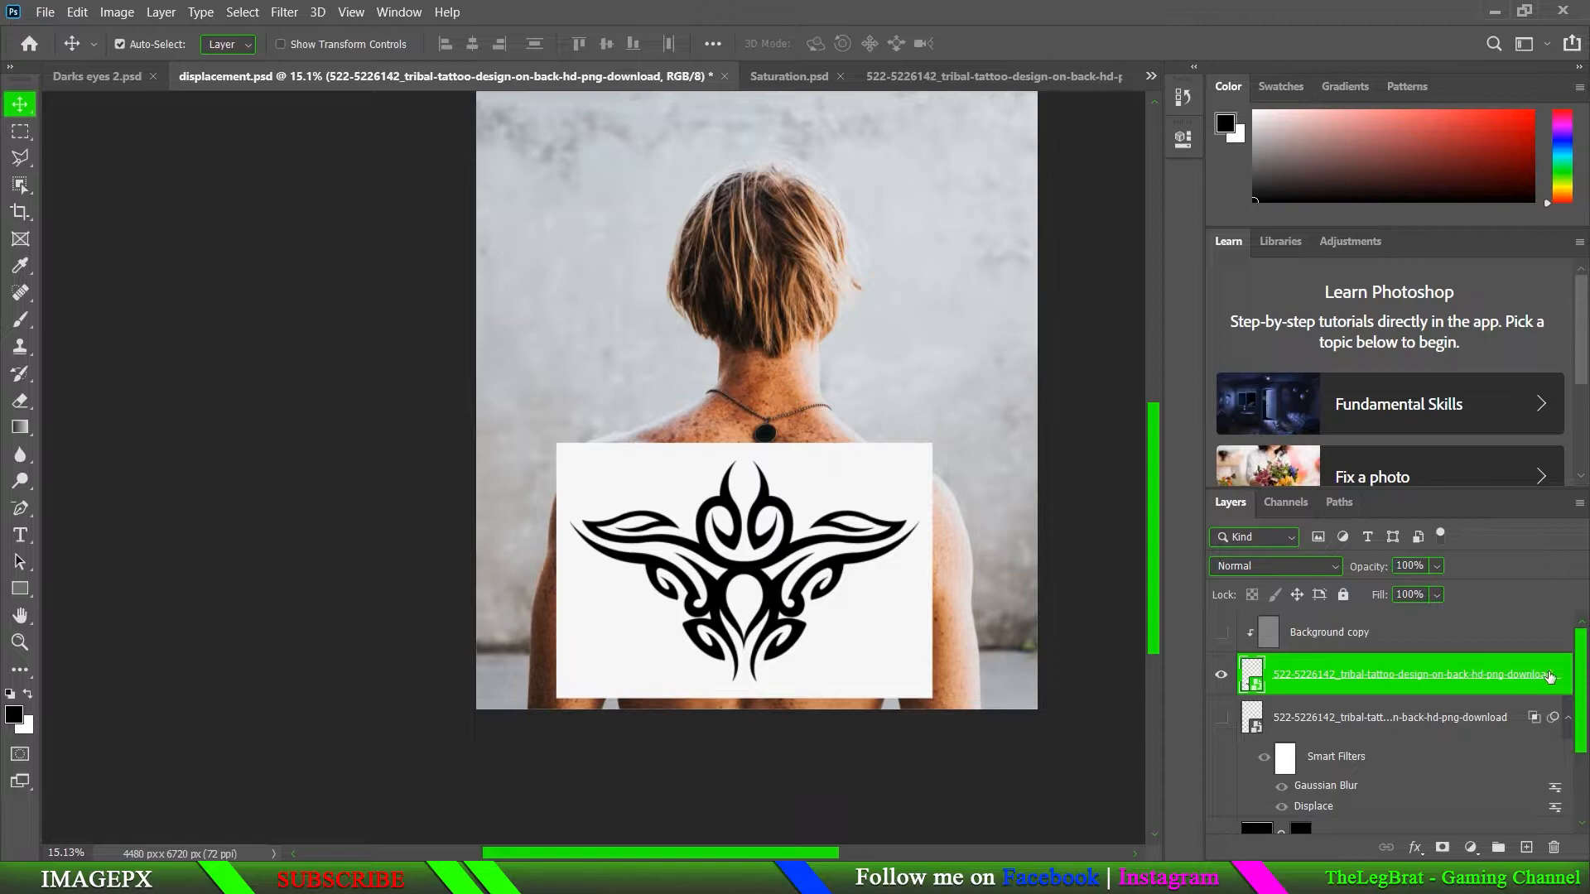
pyautogui.rightClick(1290, 661)
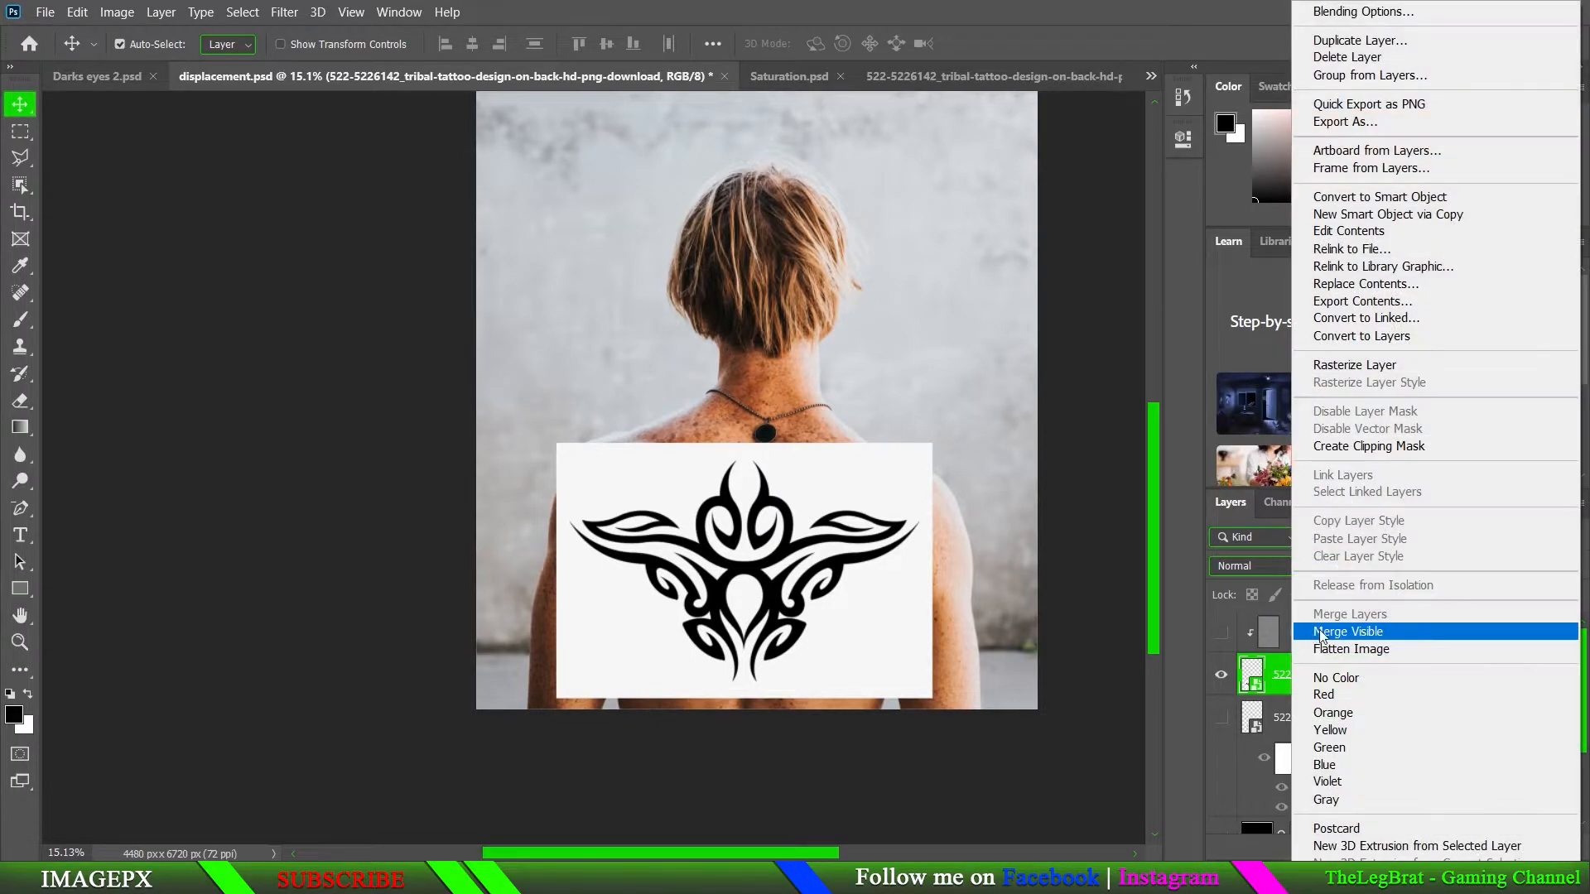
pyautogui.click(1381, 200)
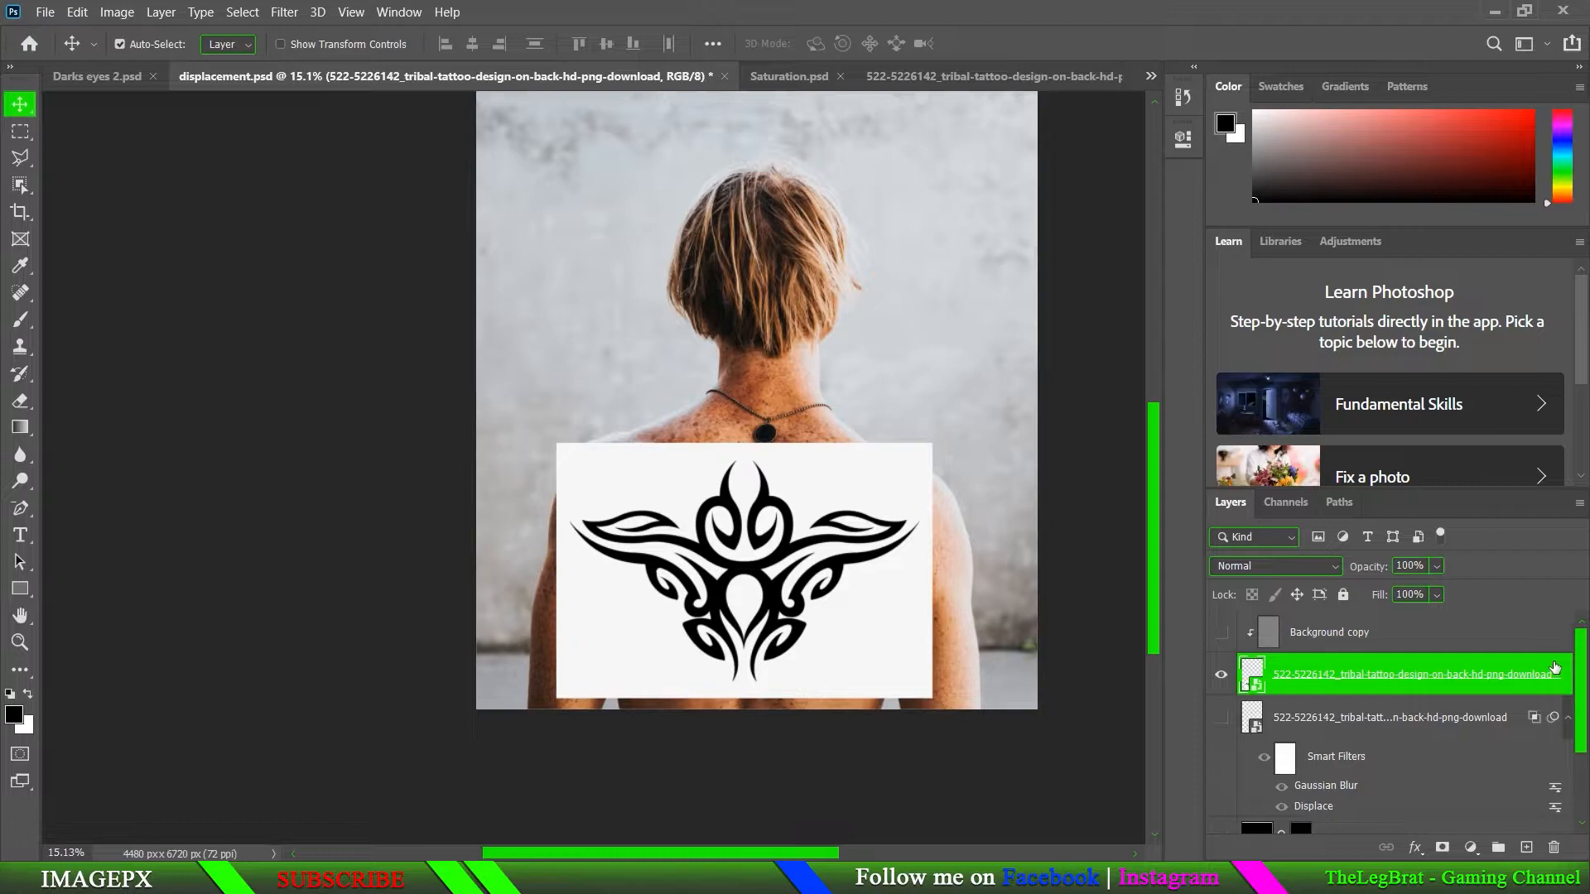
# - Open the new smart object's contents and remove the tattoo's white background by lowering the Blend If white limit for This Layer
pyautogui.doubleClick(1251, 674)
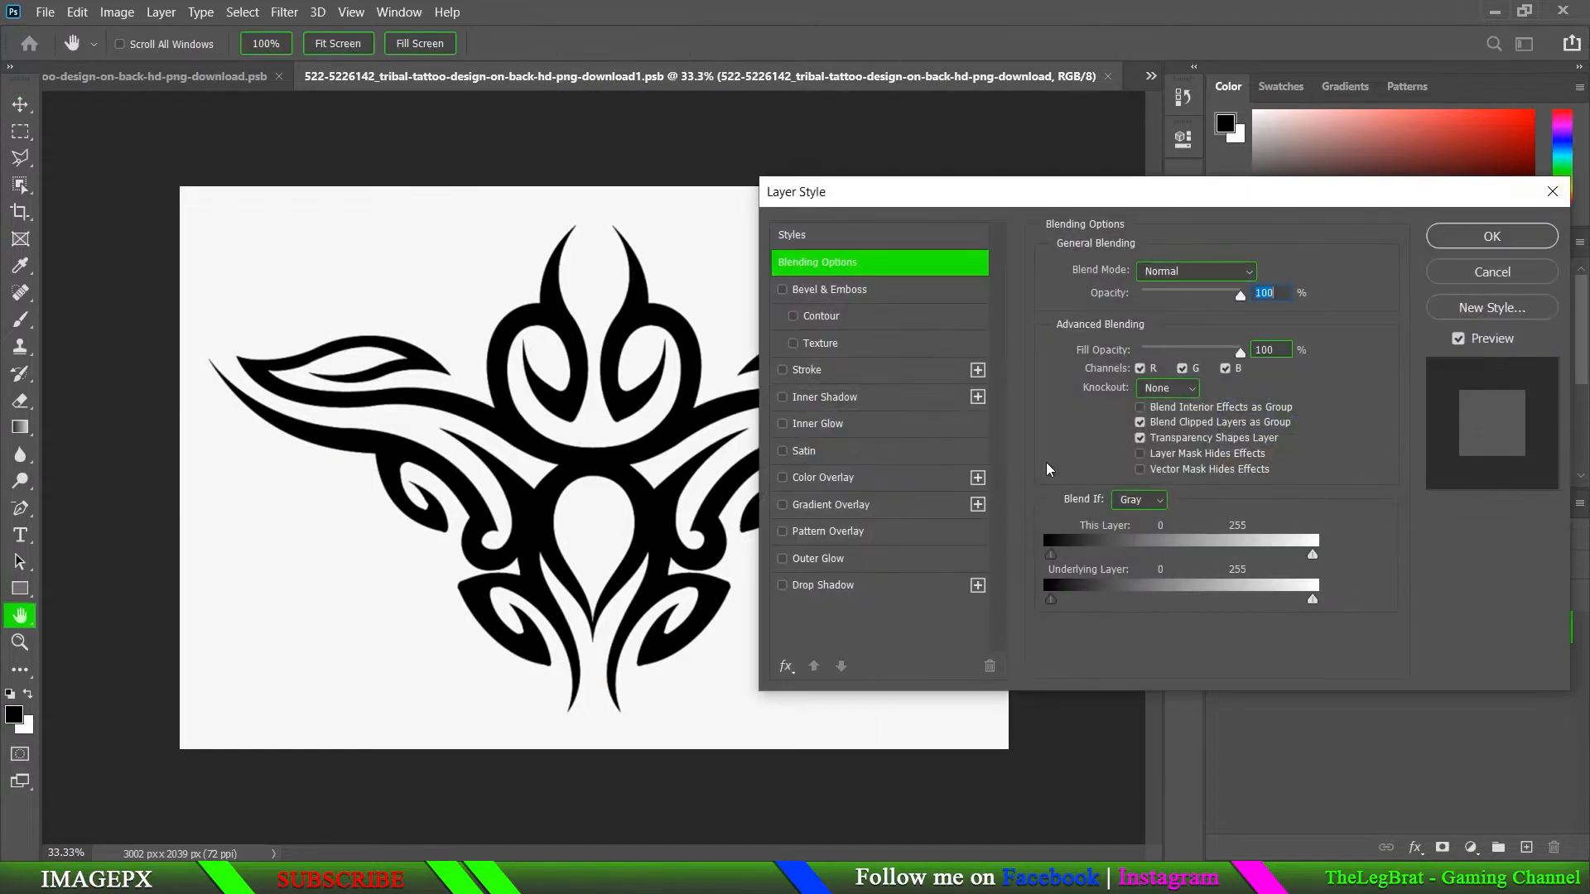
pyautogui.moveTo(1313, 557); pyautogui.dragTo(1262, 556)
pyautogui.click(1459, 240)
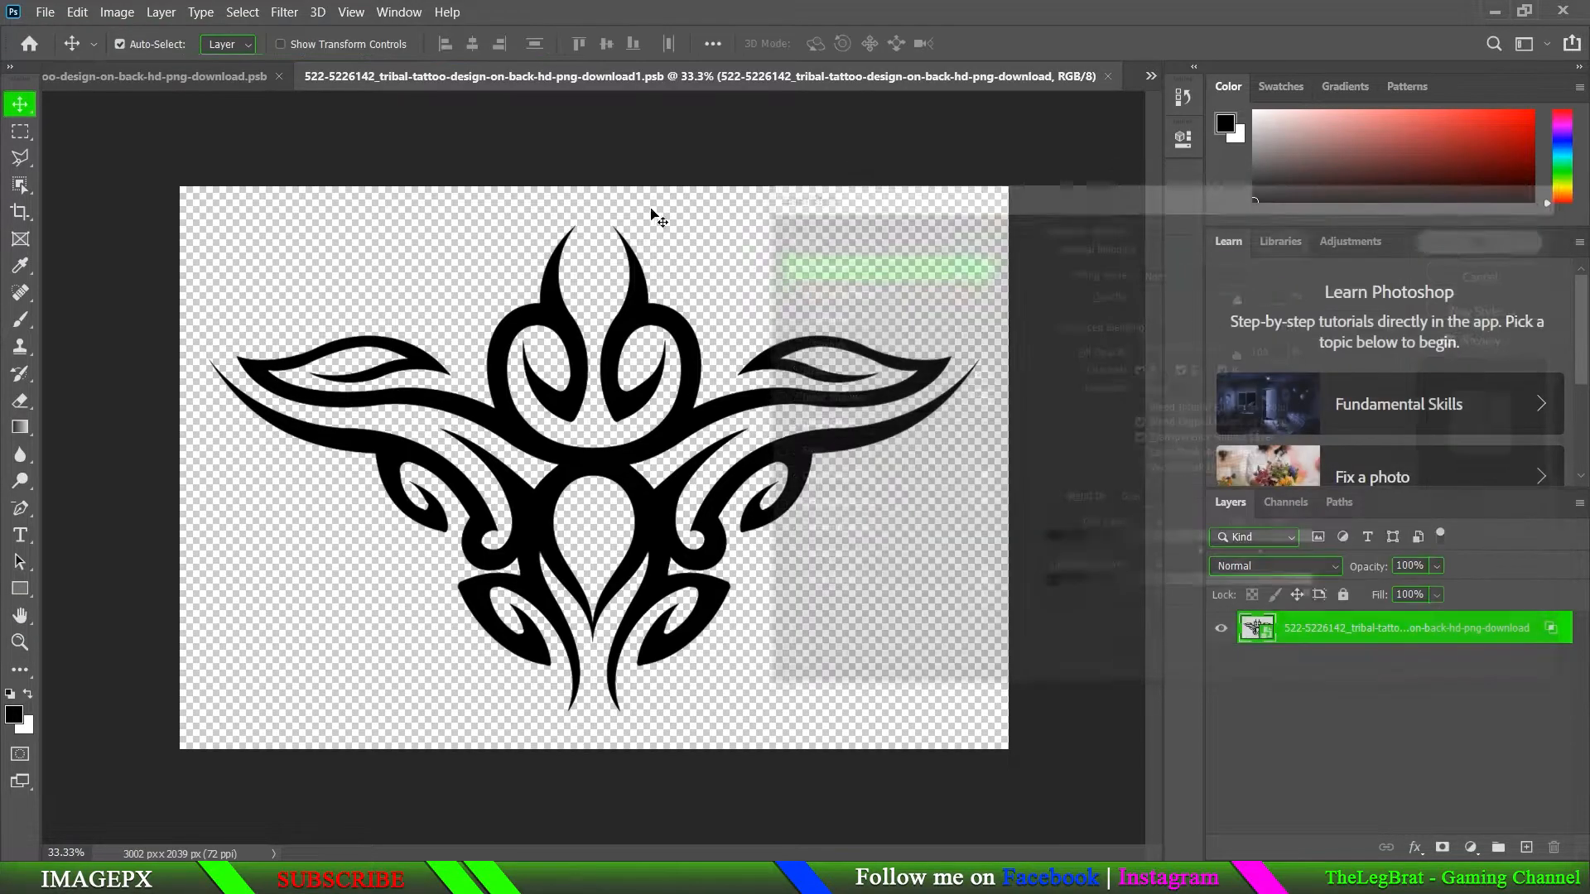
# - Check the placed tattoo in displacement.psd and reopen its smart object contents
pyautogui.click(240, 76)
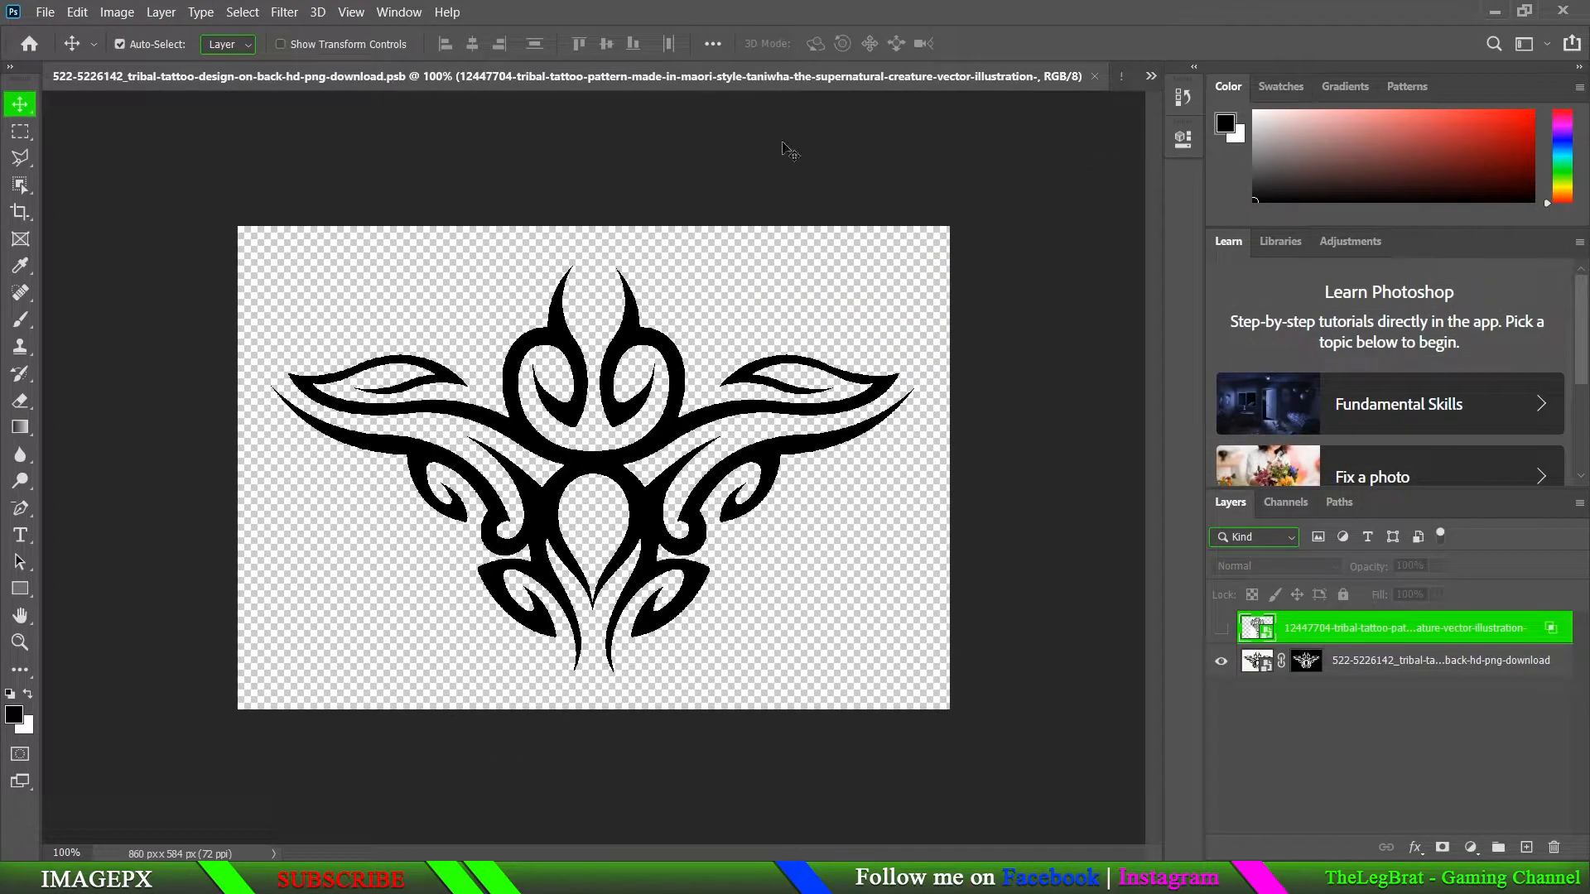
pyautogui.click(1155, 76)
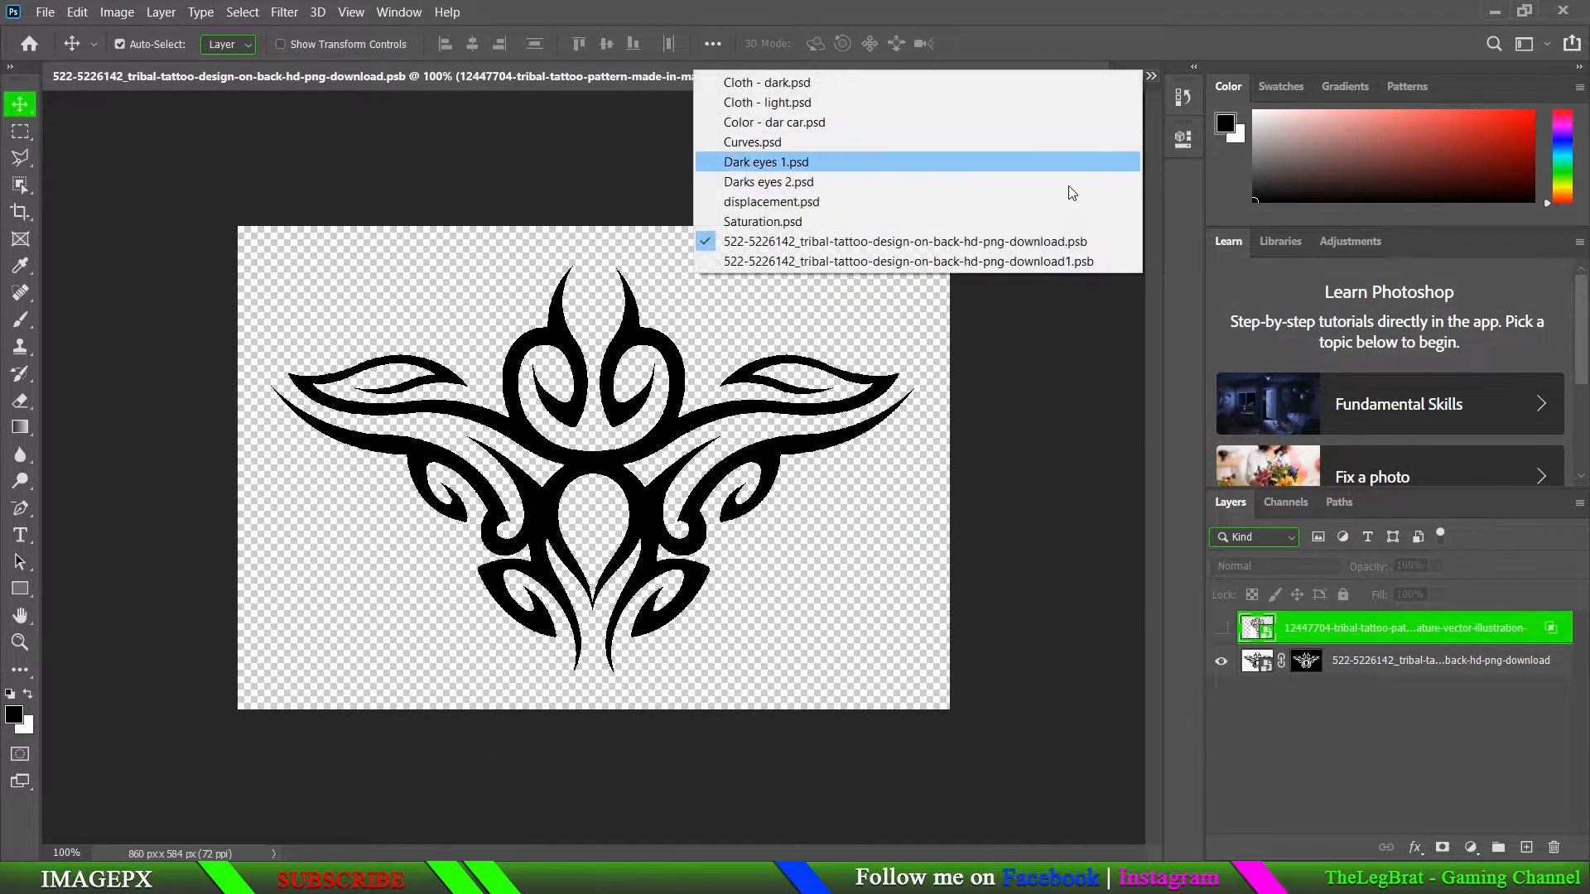
pyautogui.click(1028, 201)
pyautogui.moveTo(902, 667); pyautogui.dragTo(914, 550)
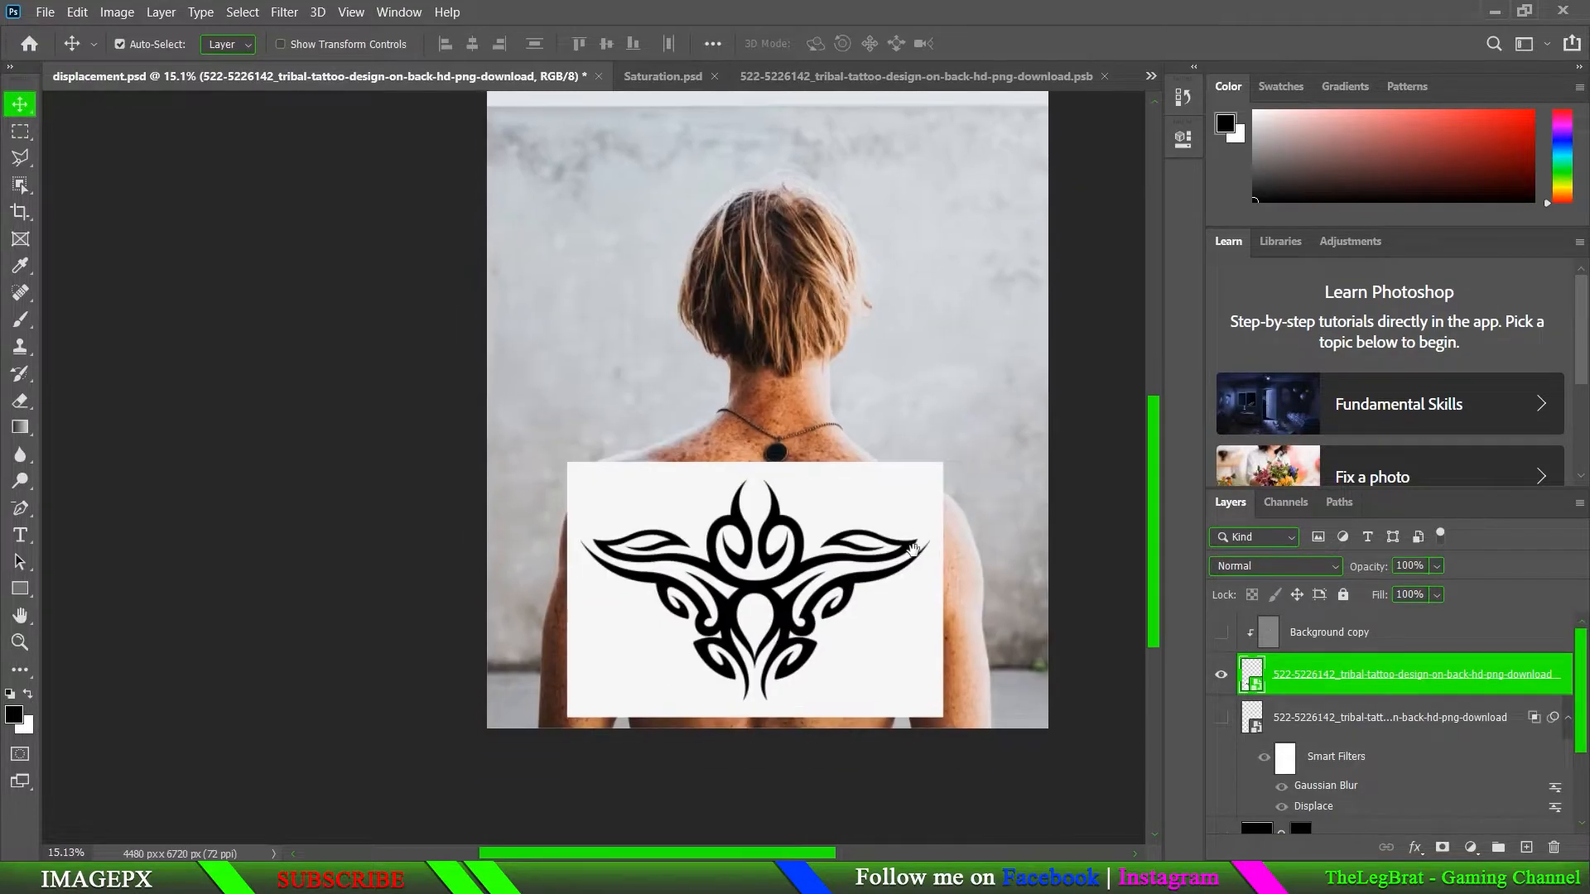
pyautogui.doubleClick(1250, 674)
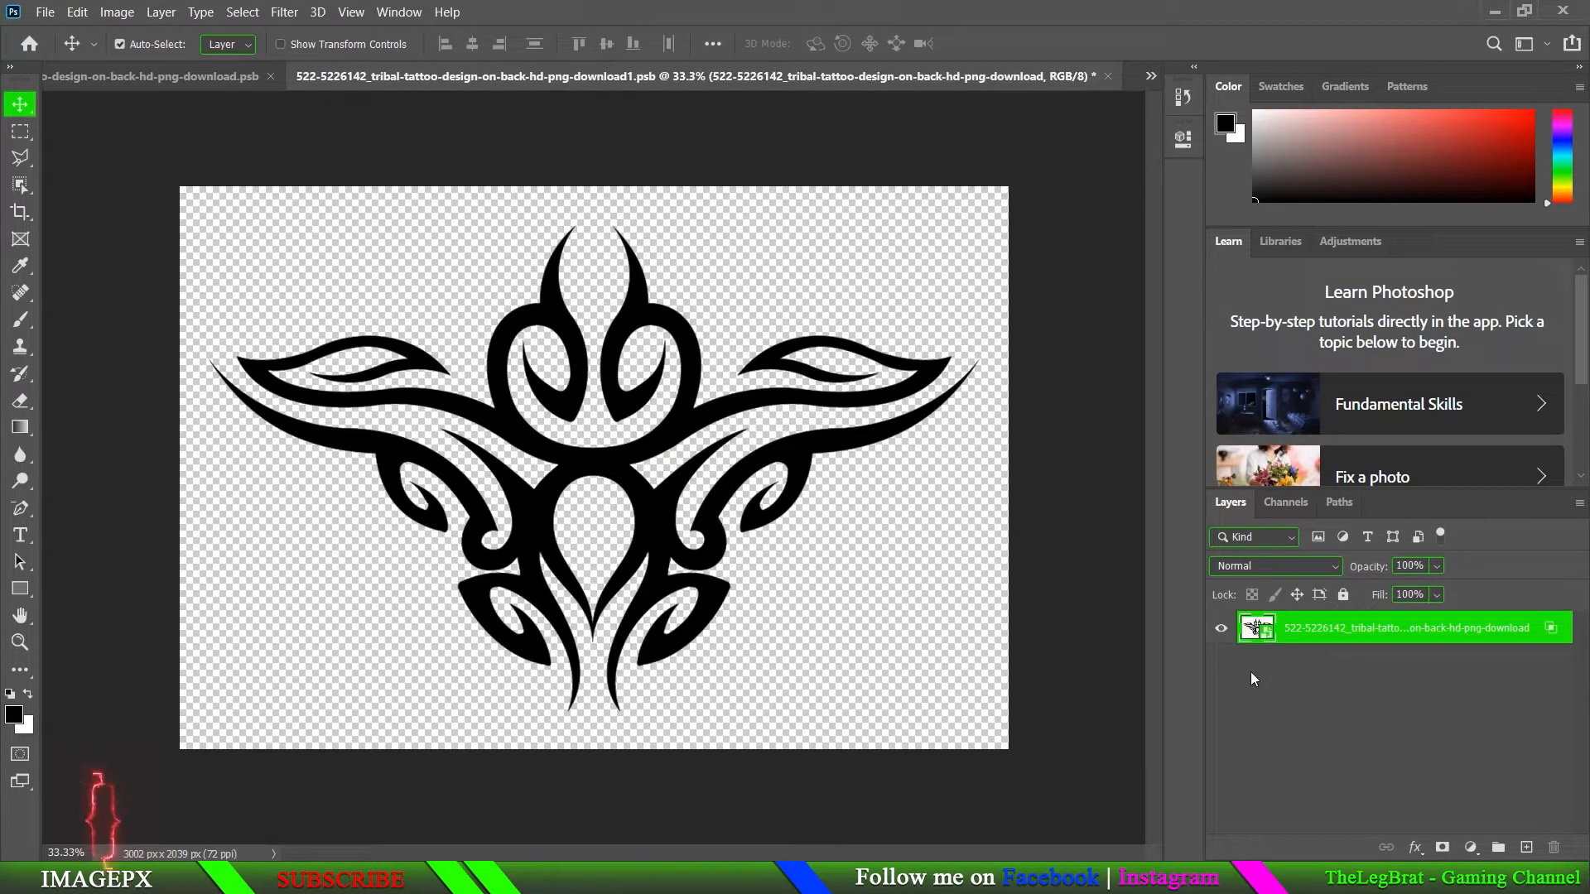
# - Save the edited smart object contents and return to displacement.psd to inspect the tattoo on the man's back
pyautogui.click(45, 11)
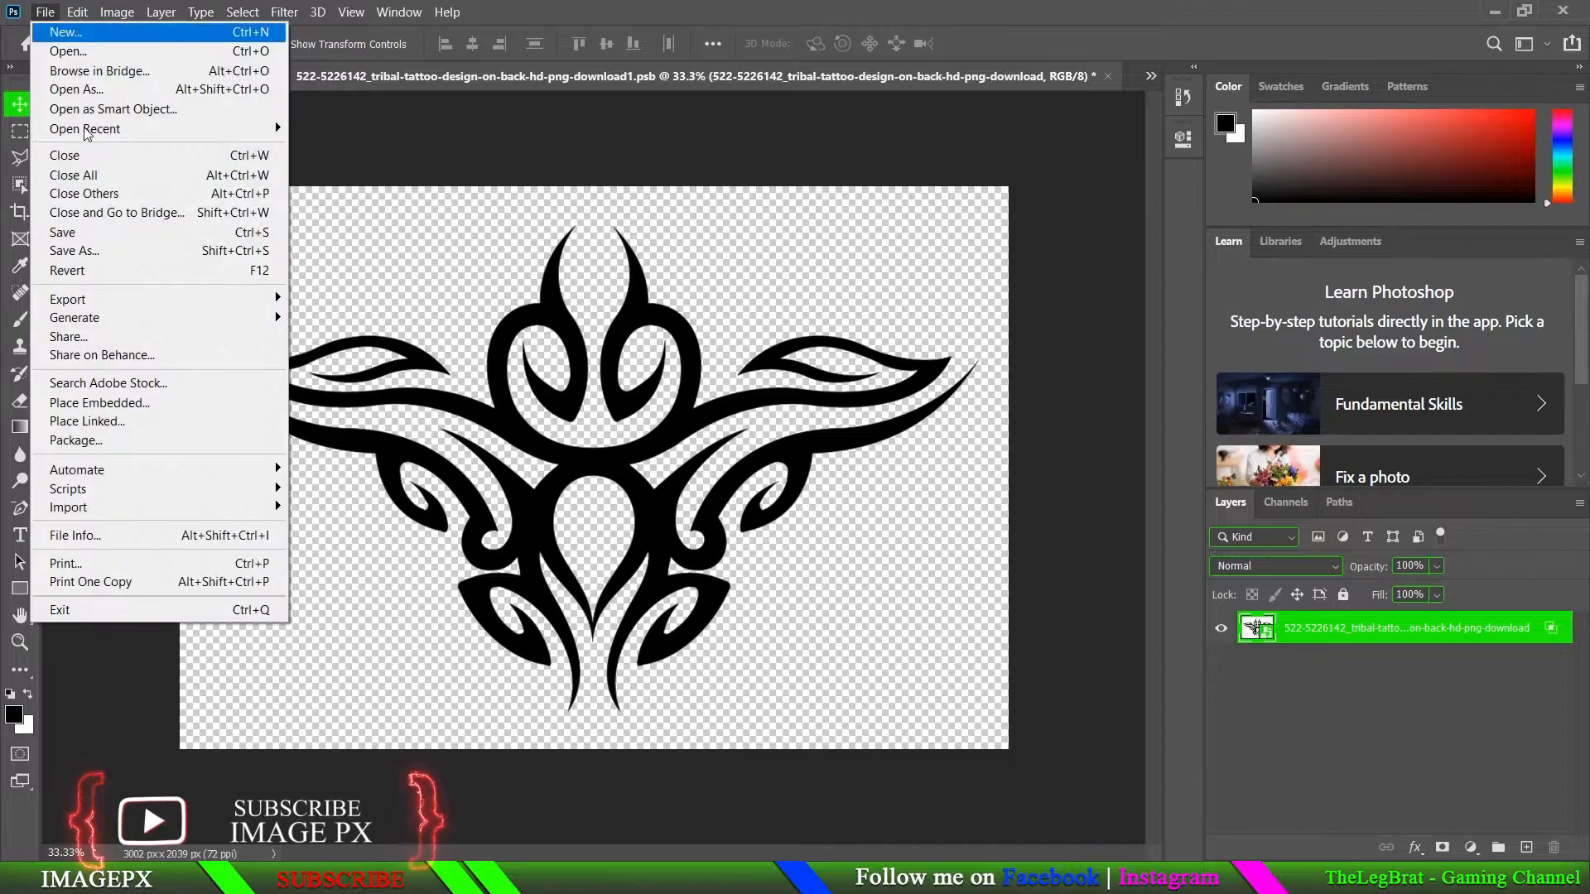
pyautogui.click(66, 213)
pyautogui.click(1150, 76)
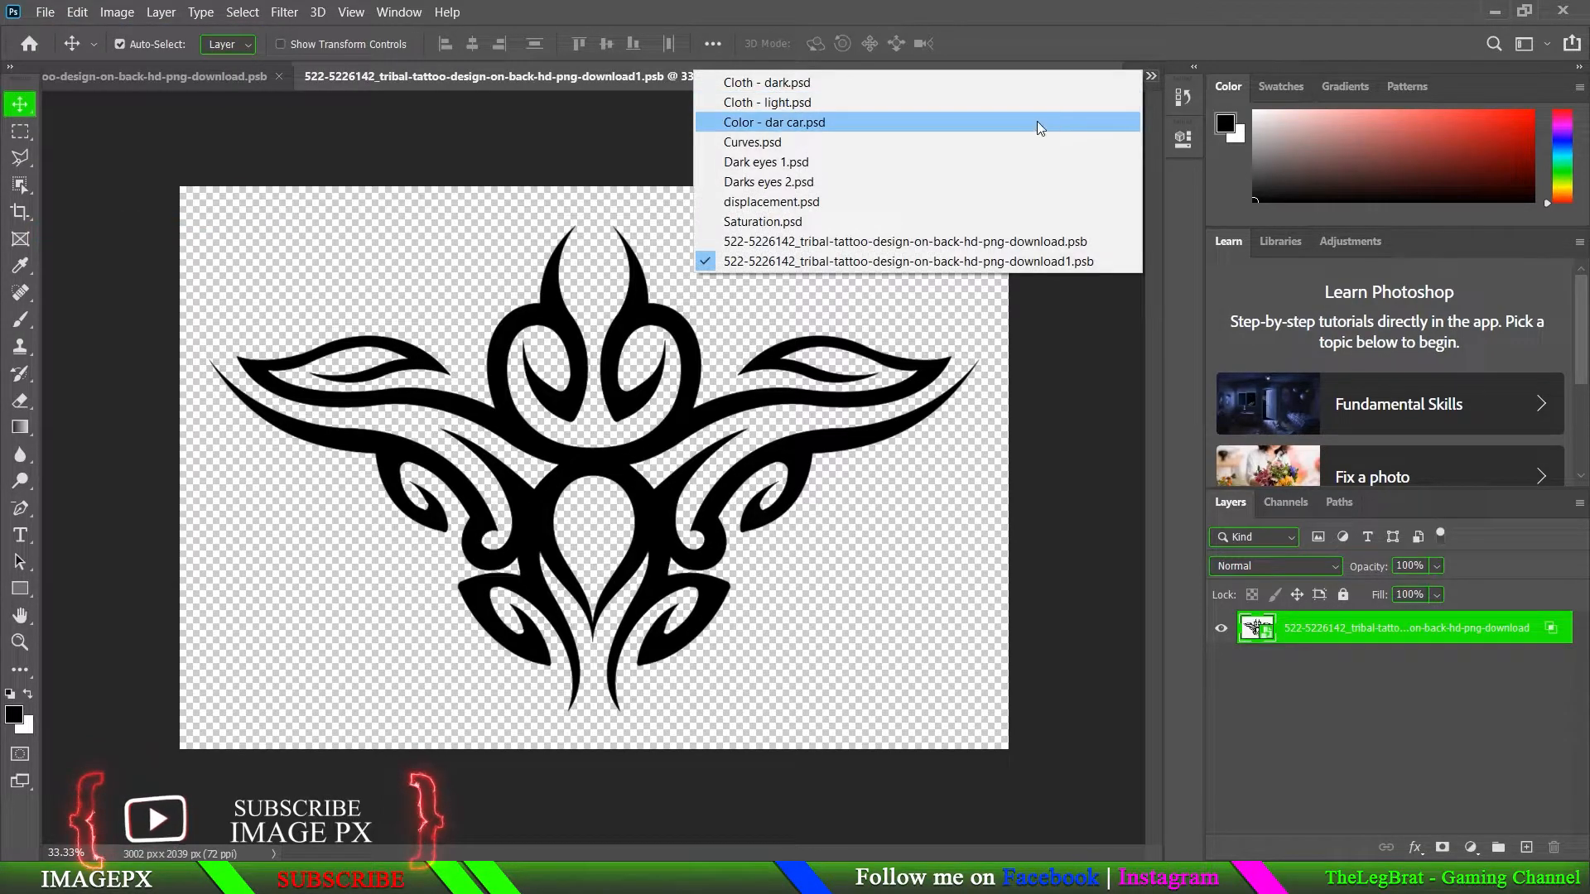
pyautogui.click(997, 202)
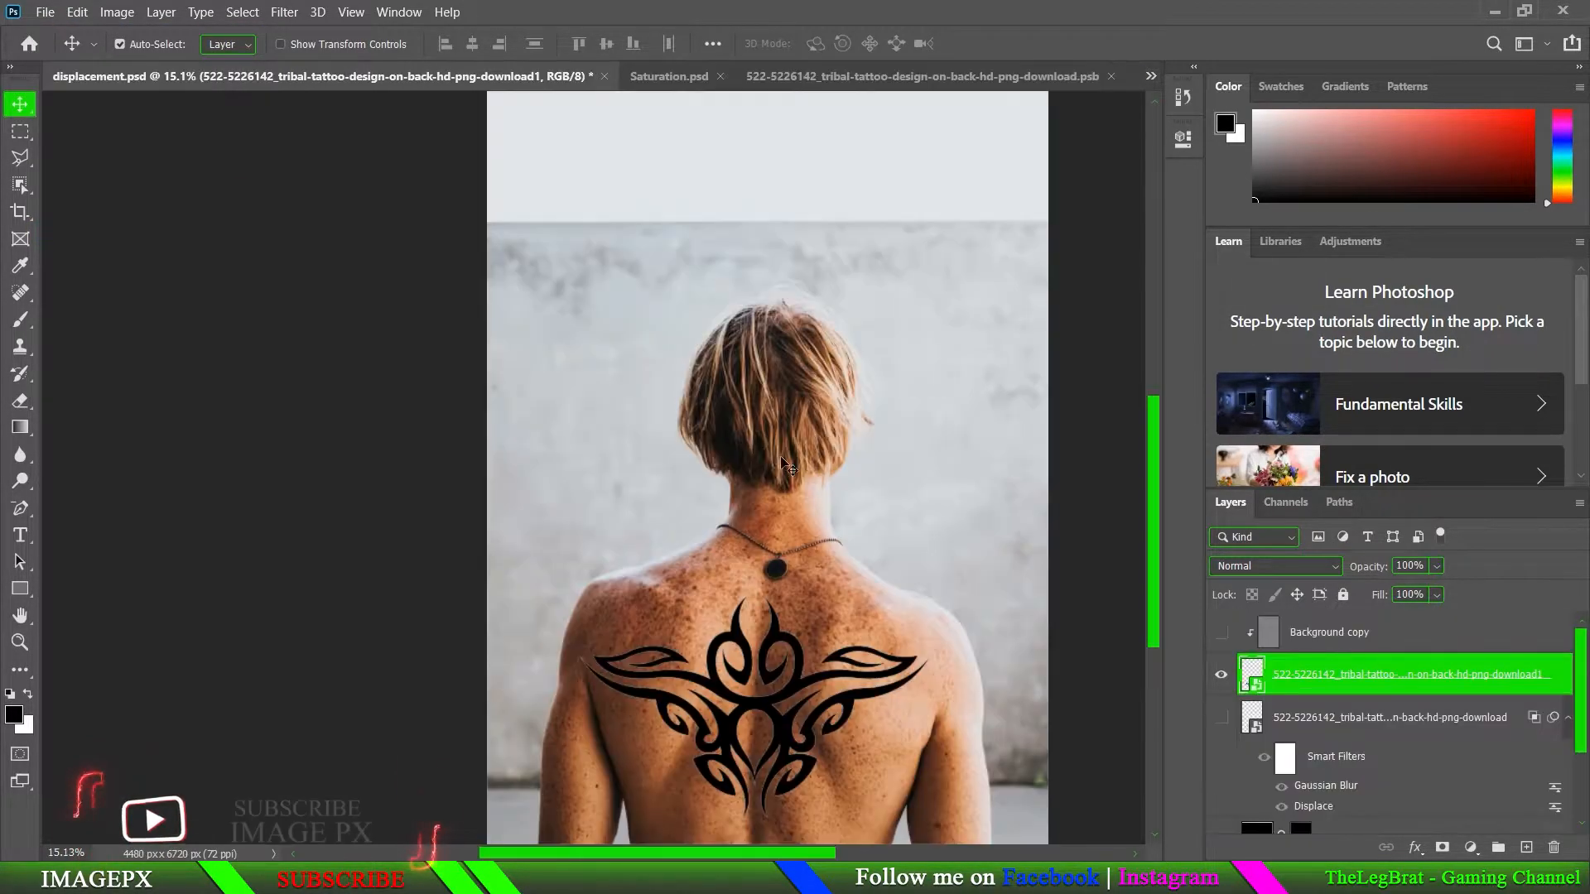
pyautogui.scroll(5, 675, 629)
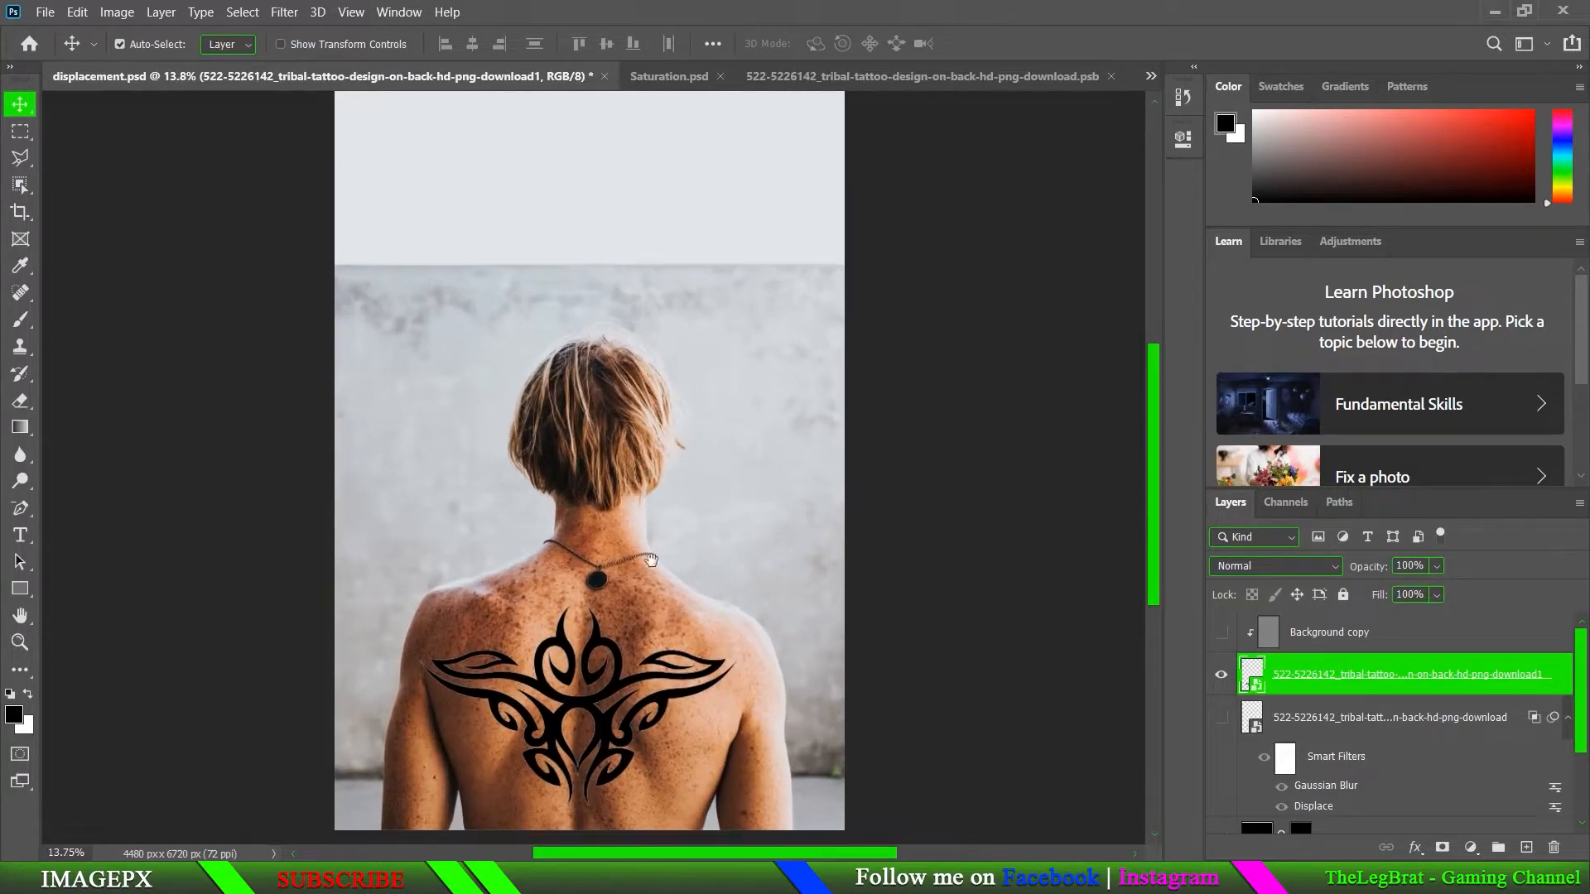
pyautogui.moveTo(614, 625); pyautogui.dragTo(683, 505)
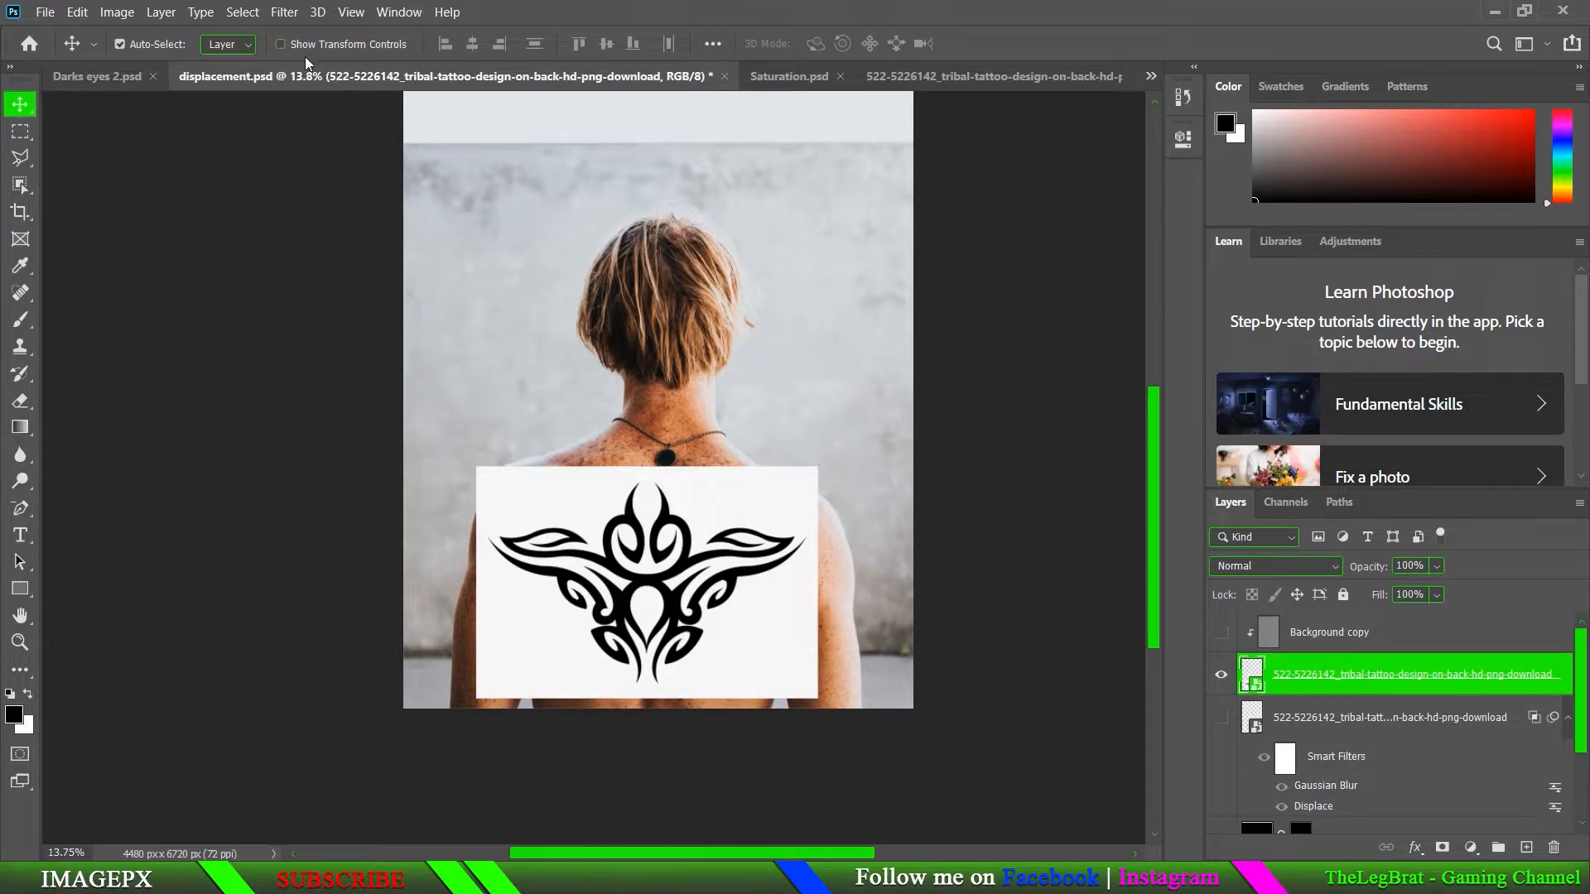
# - Select the tattoo layer with the white background and activate the Background Eraser with Once sampling
pyautogui.click(718, 454)
pyautogui.scroll(-2, 680, 534)
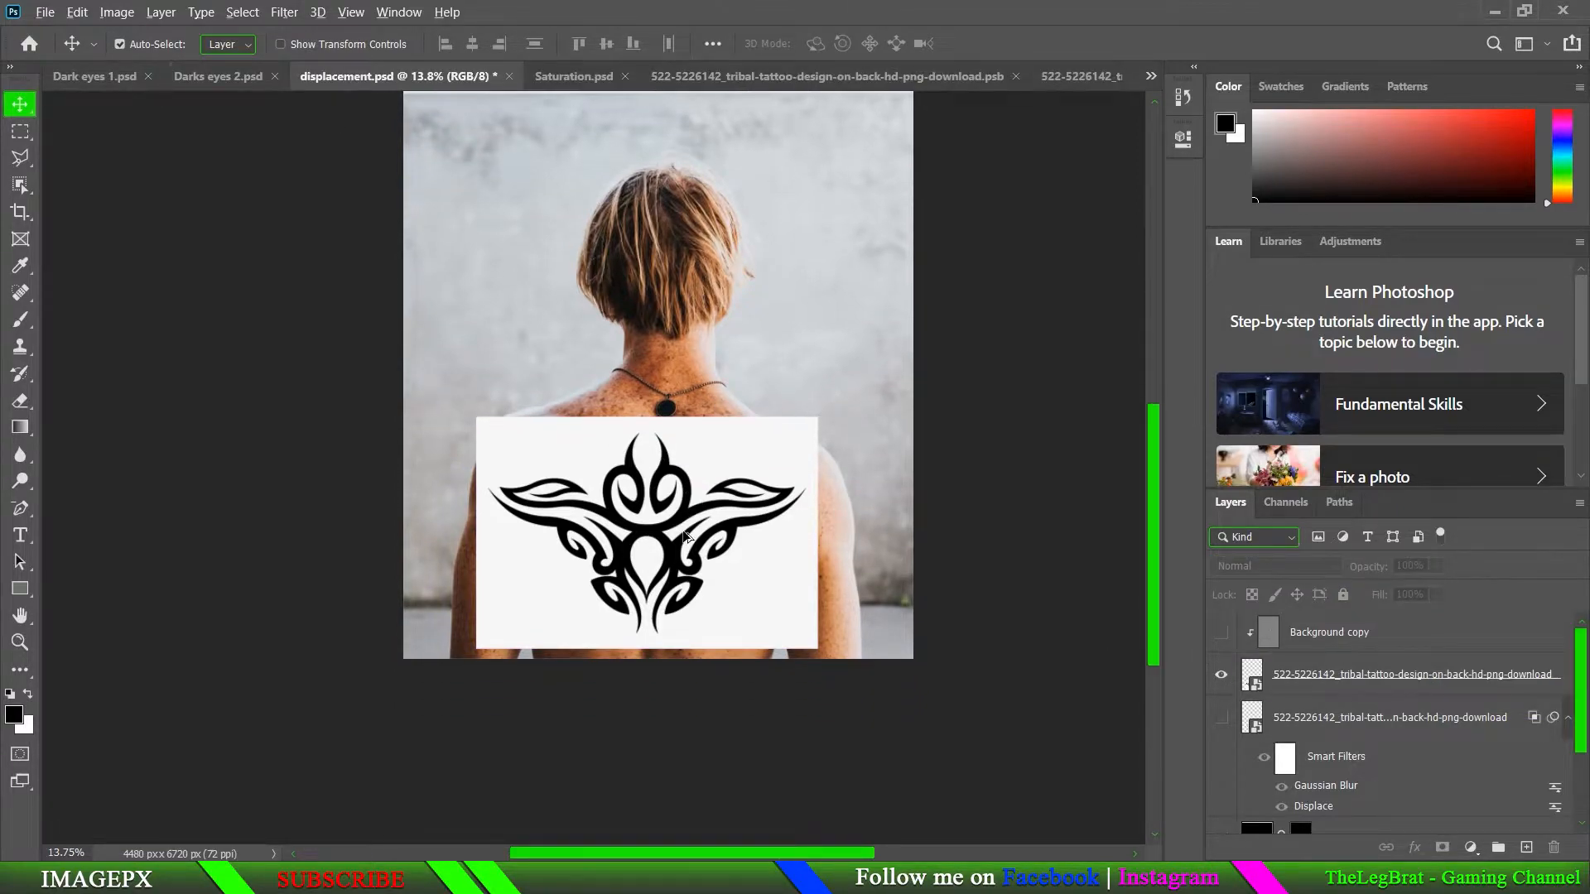
pyautogui.scroll(6, 680, 534)
pyautogui.click(651, 466)
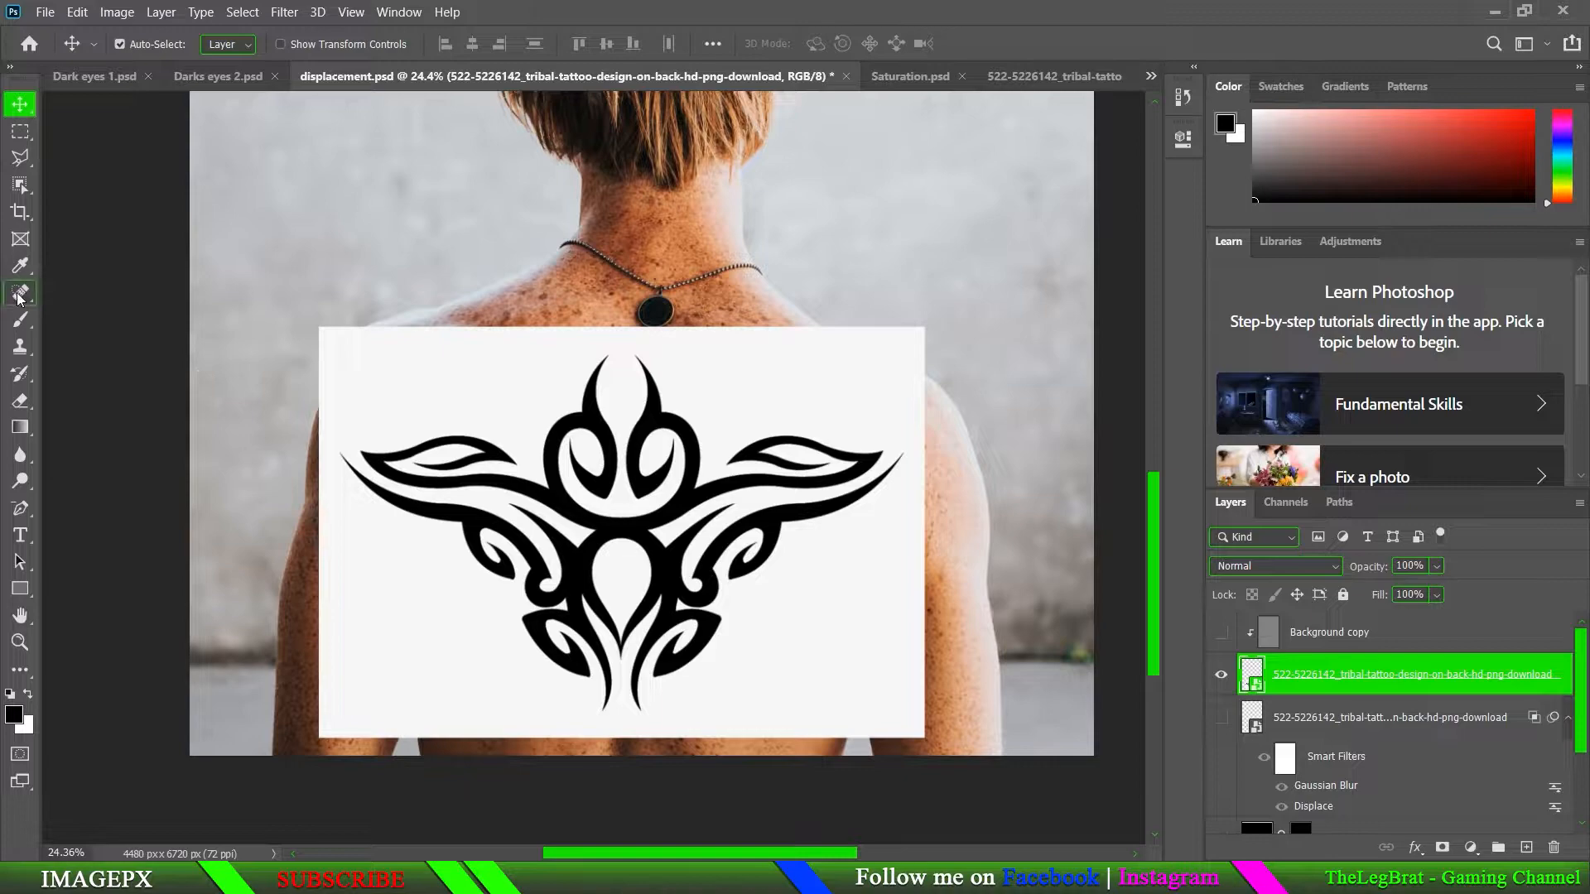
pyautogui.moveTo(20, 401); pyautogui.dragTo(92, 429)
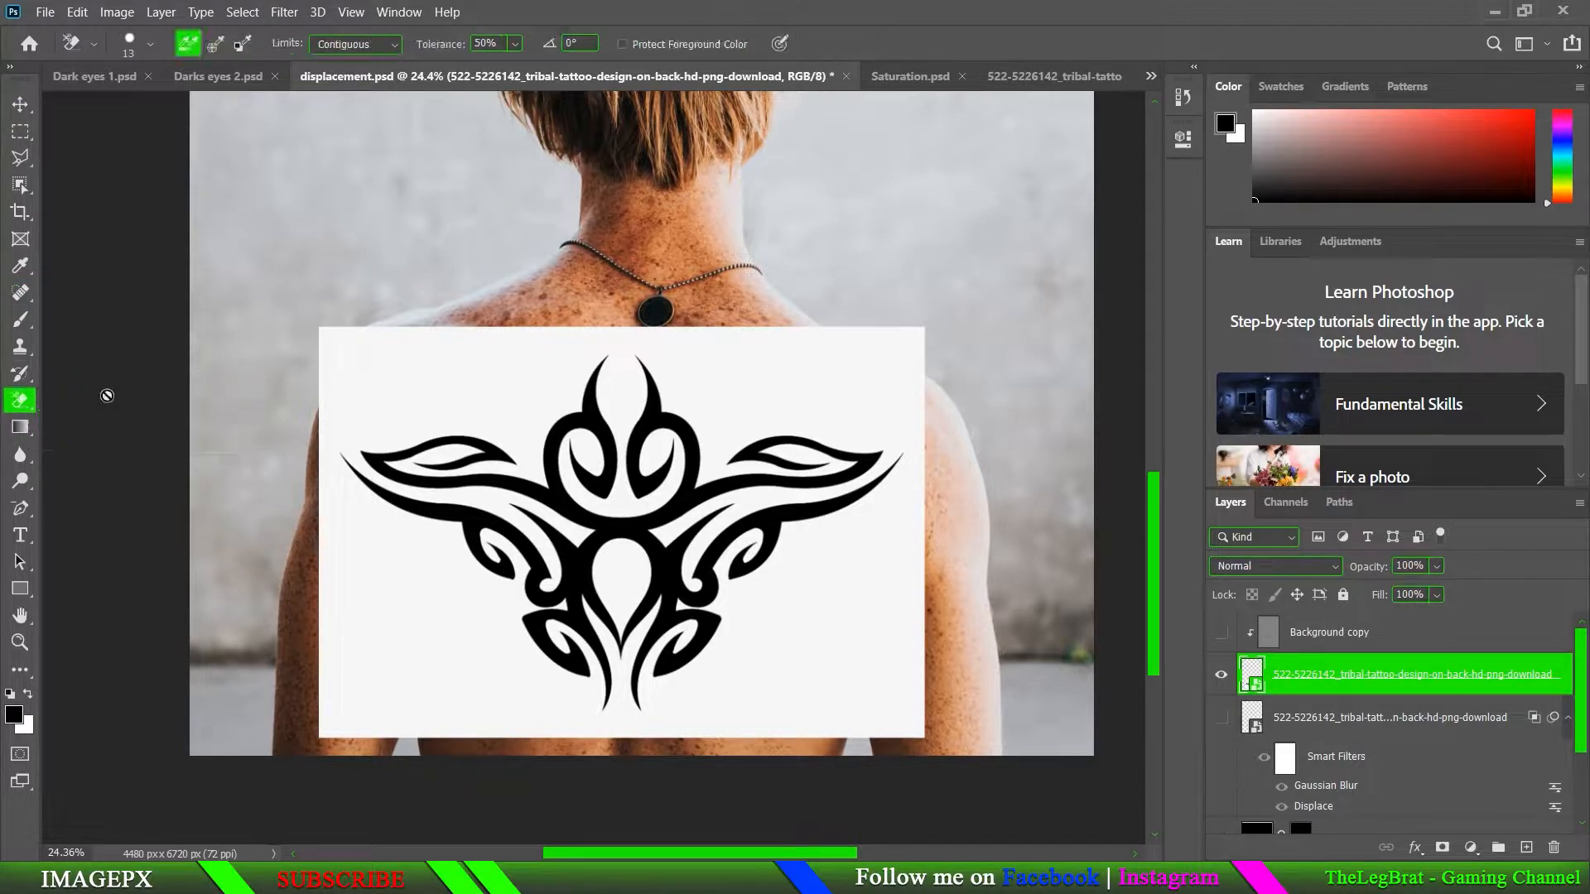
pyautogui.click(214, 45)
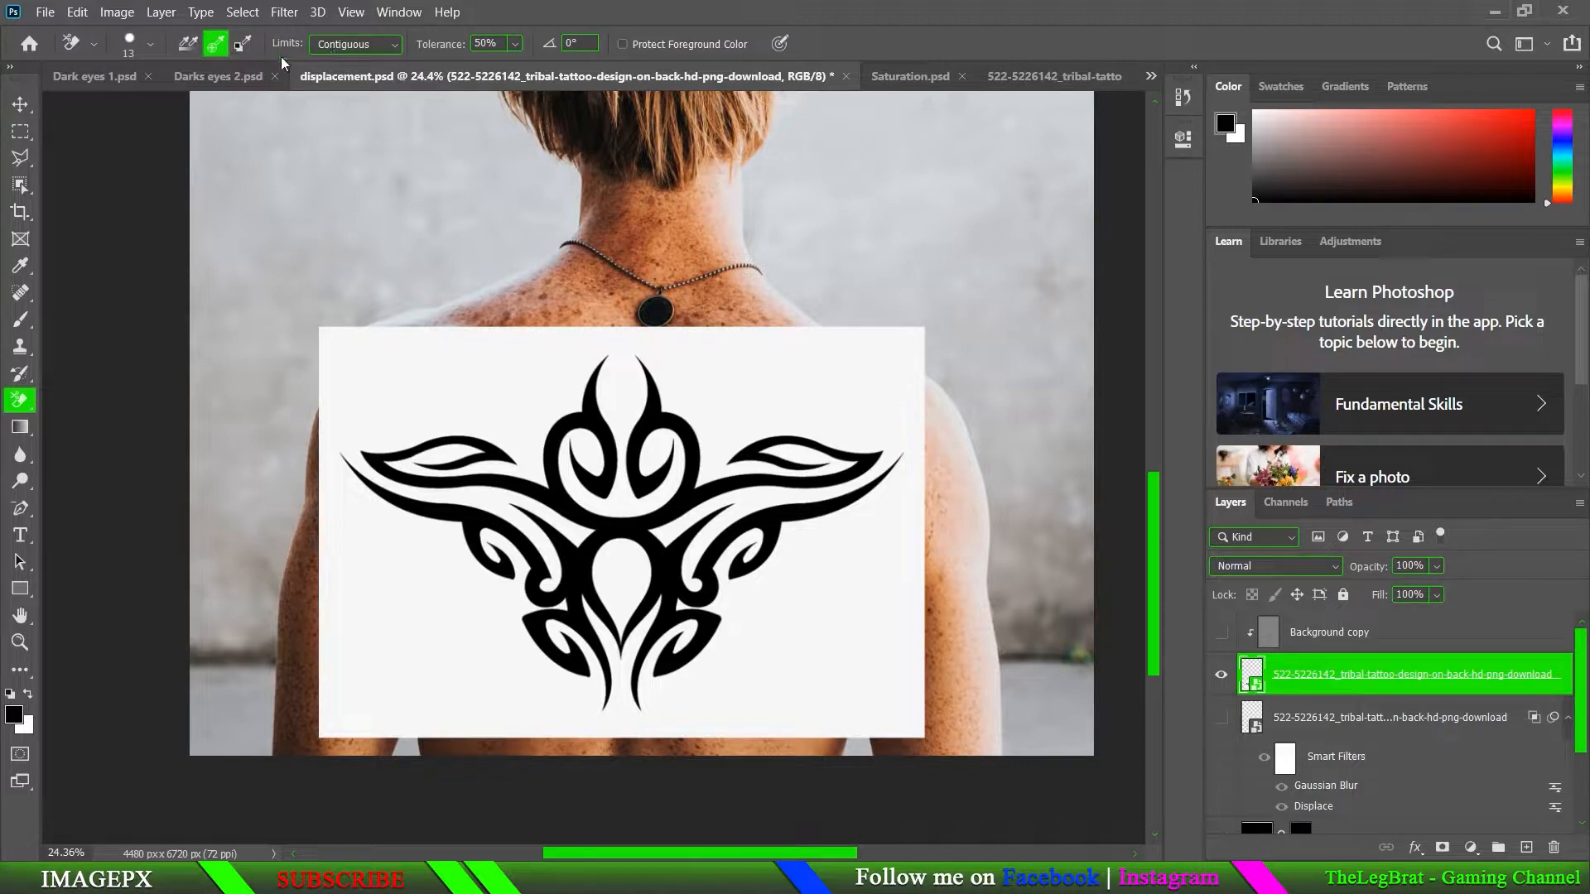
# - Compare the Background Eraser's sampling modes and limits options, ending on Once sampling and Contiguous limits
pyautogui.click(308, 45)
pyautogui.click(308, 50)
pyautogui.click(199, 50)
pyautogui.click(217, 46)
pyautogui.click(236, 45)
pyautogui.click(339, 46)
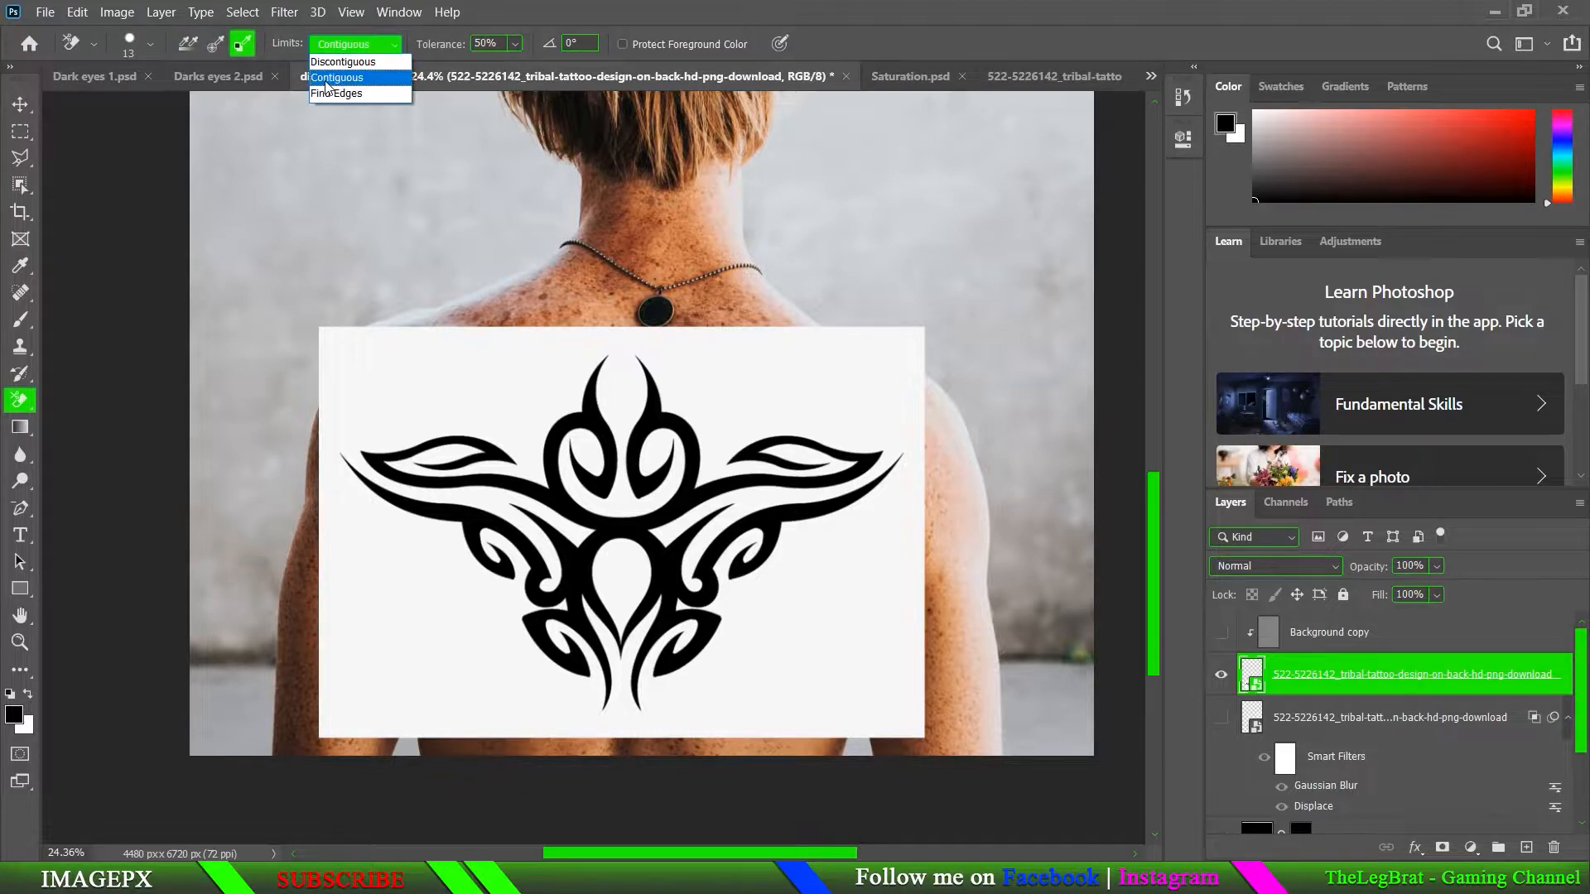
pyautogui.click(246, 55)
pyautogui.click(212, 48)
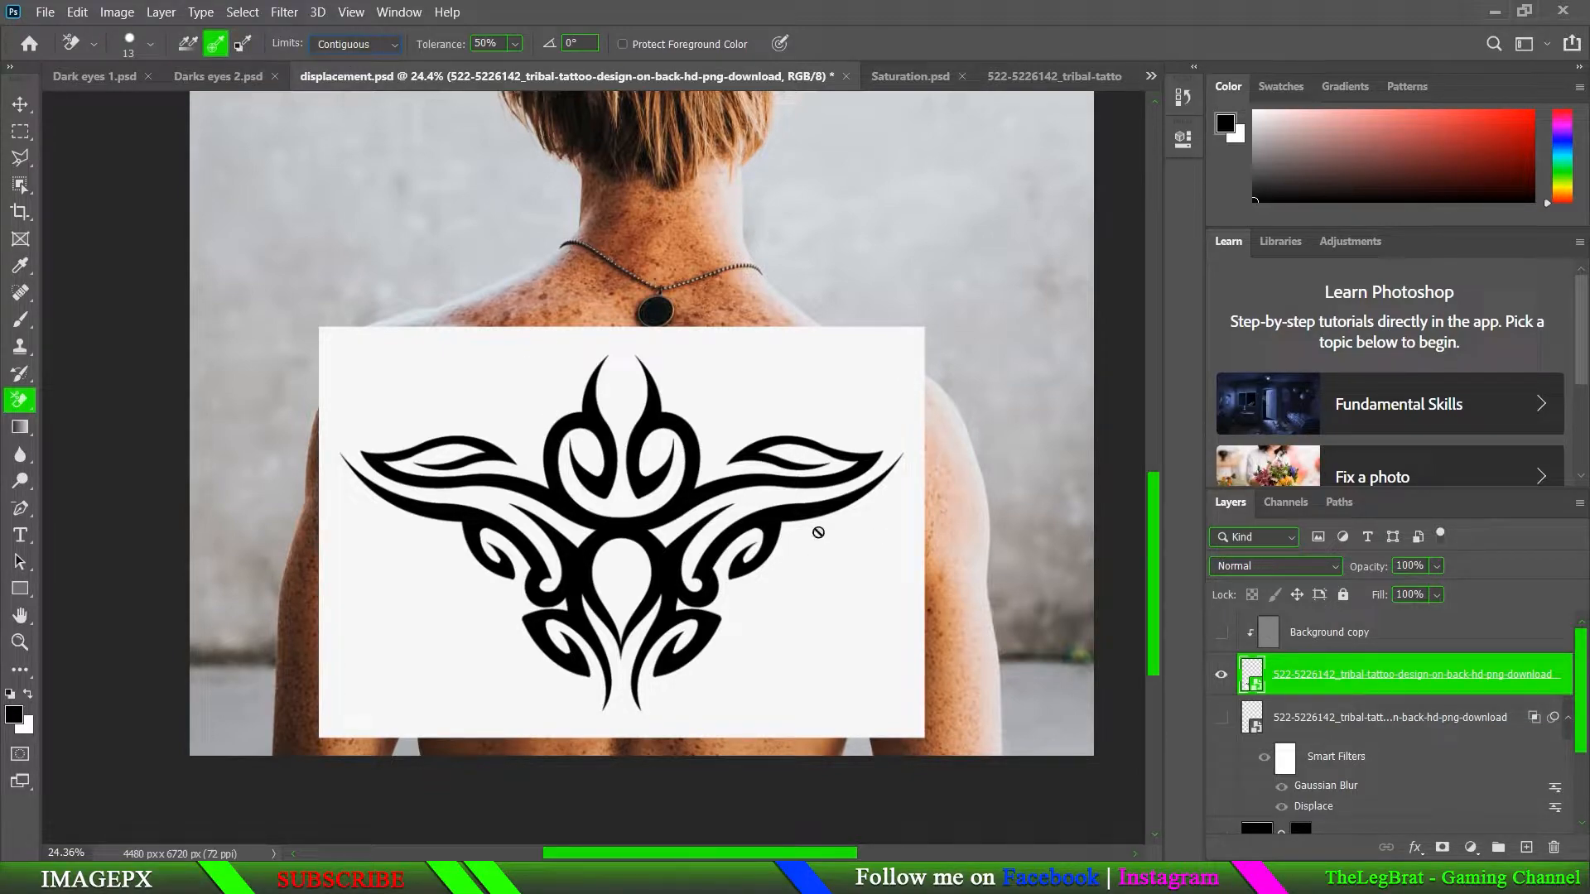
# - Rasterize the tattoo layer and erase its white background using a 4992 px Background Eraser brush
pyautogui.click(721, 520)
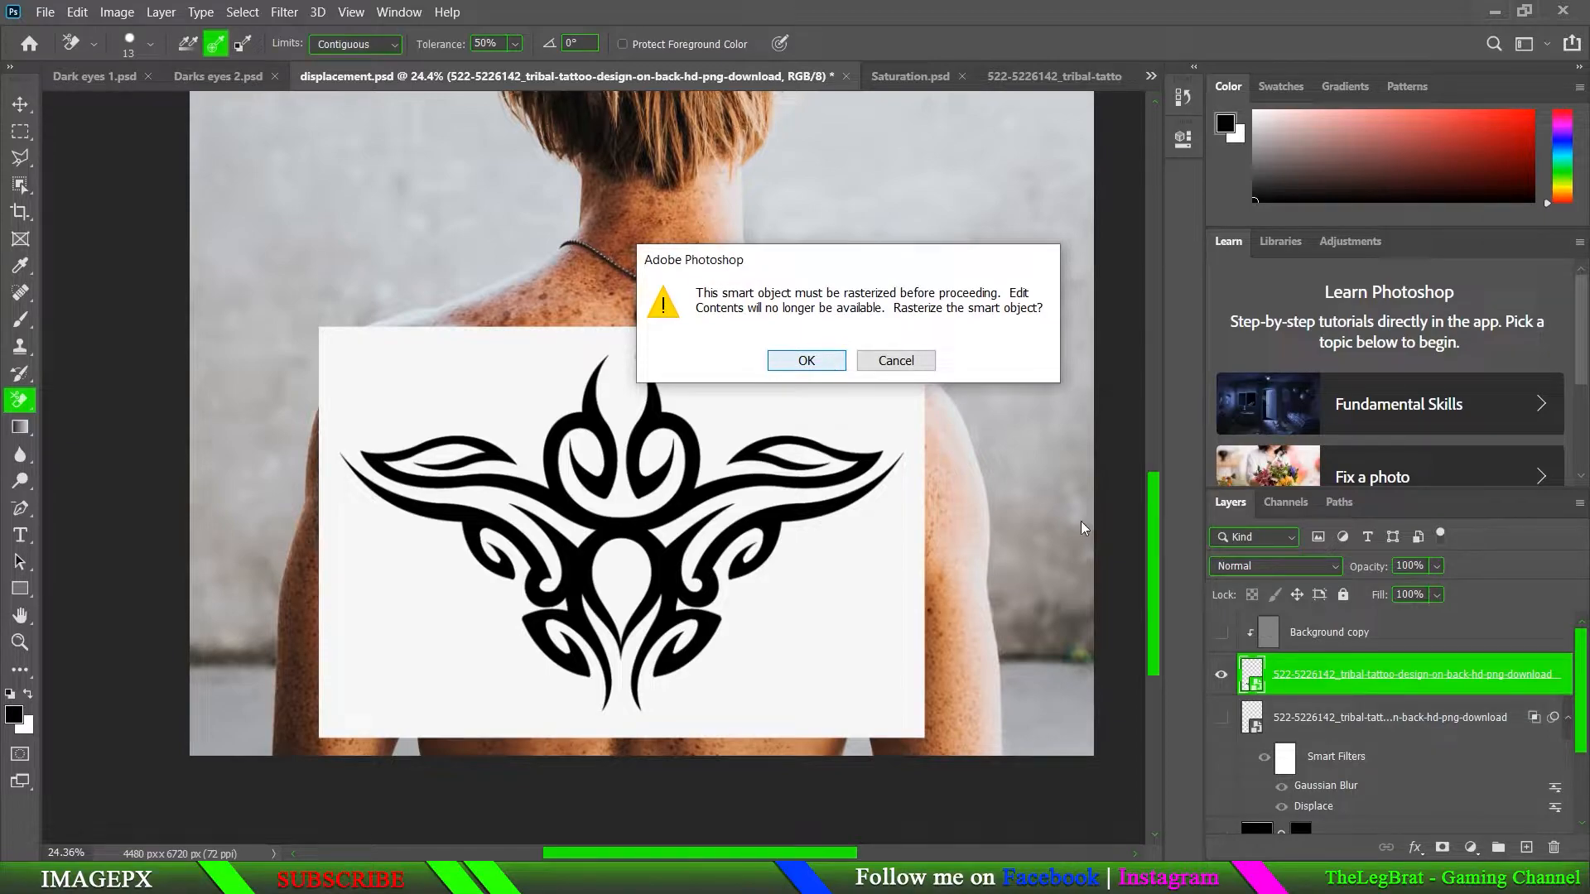
pyautogui.click(806, 360)
pyautogui.scroll(-2, 694, 439)
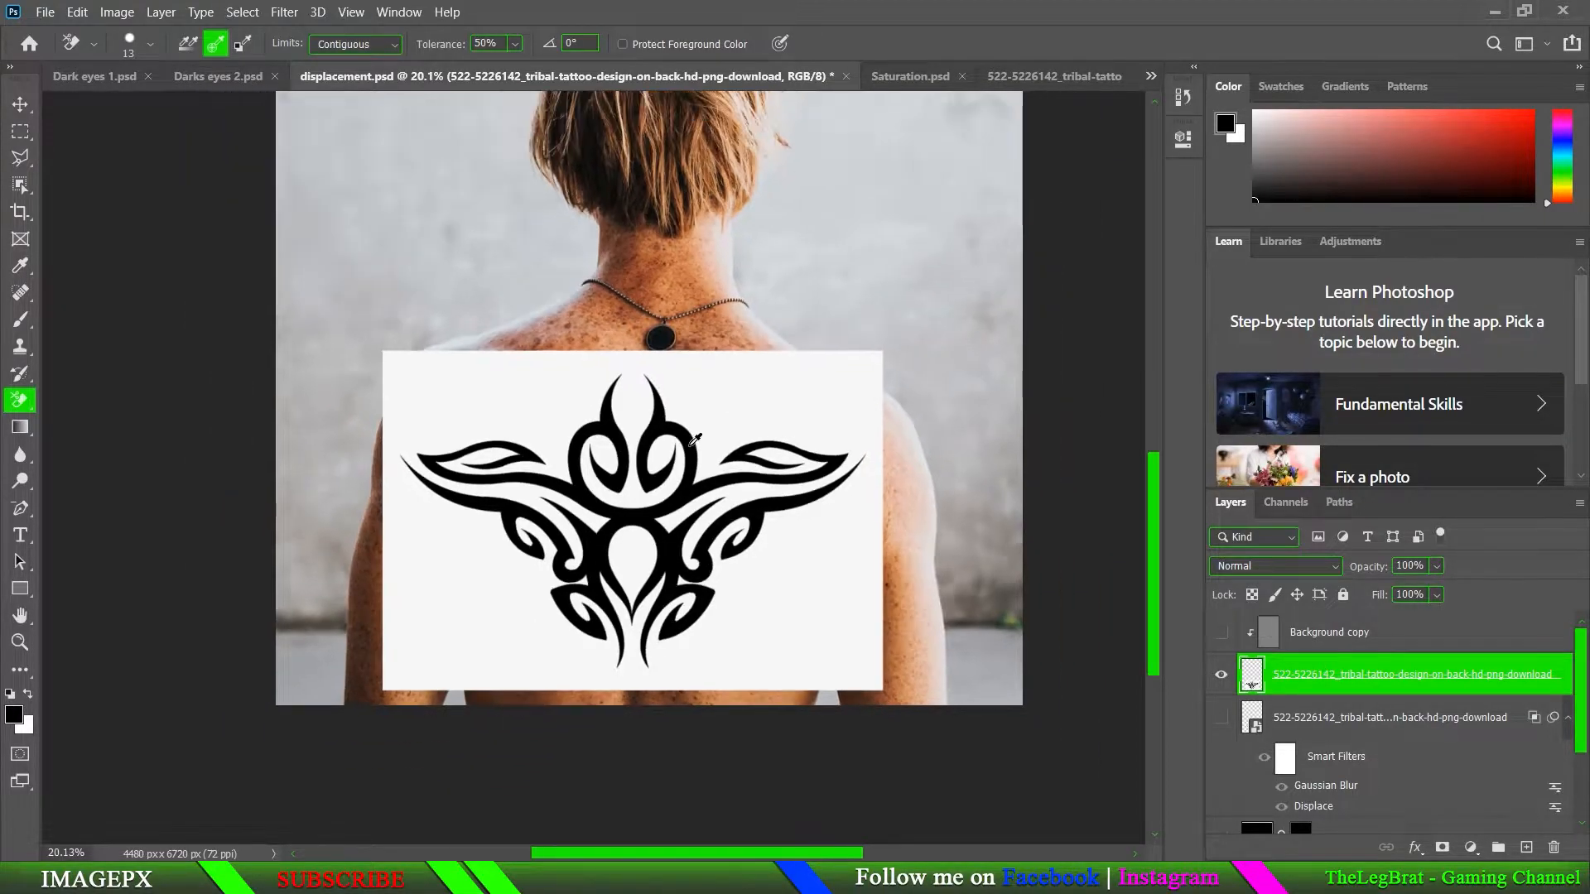
pyautogui.moveTo(694, 439); pyautogui.dragTo(1232, 458)
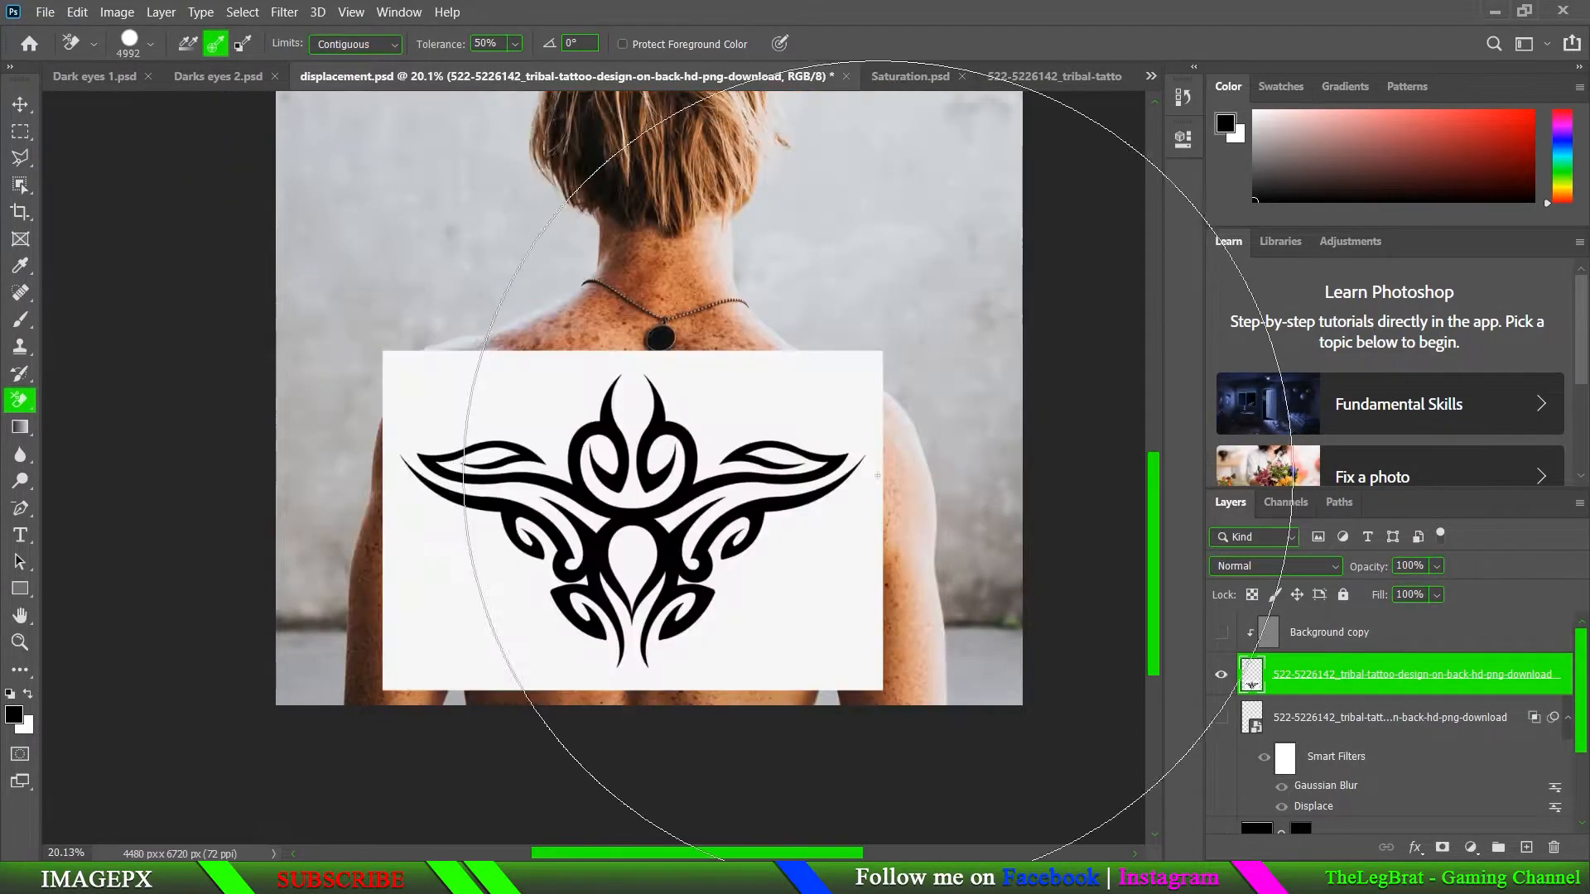
pyautogui.click(634, 413)
pyautogui.click(627, 567)
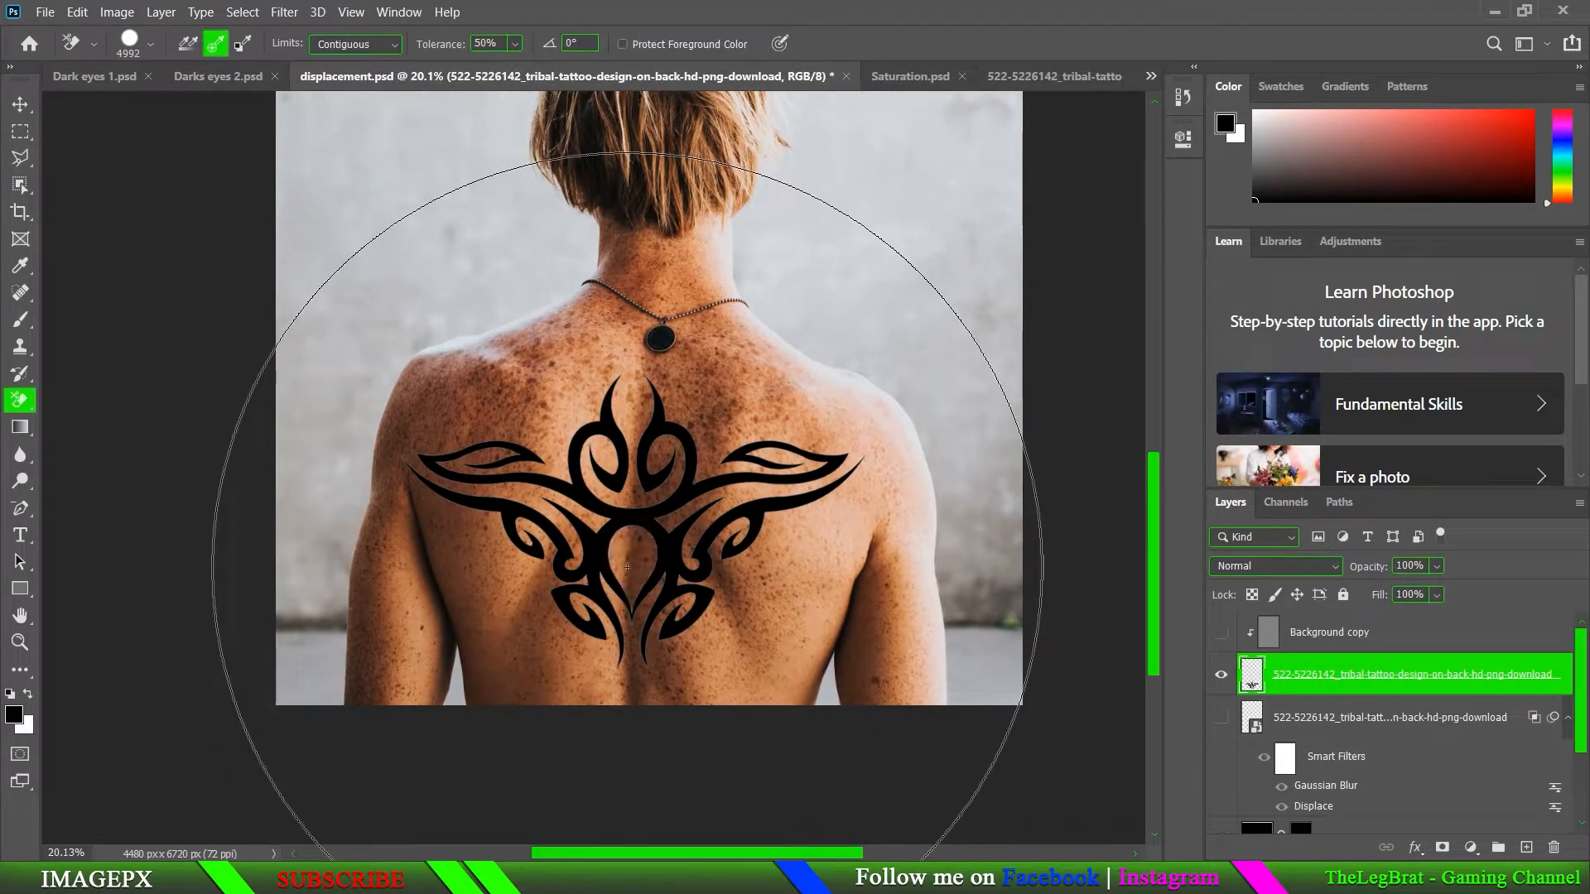
# - Move the tattoo slightly to the right on the man's back
pyautogui.click(20, 104)
pyautogui.scroll(3, 726, 556)
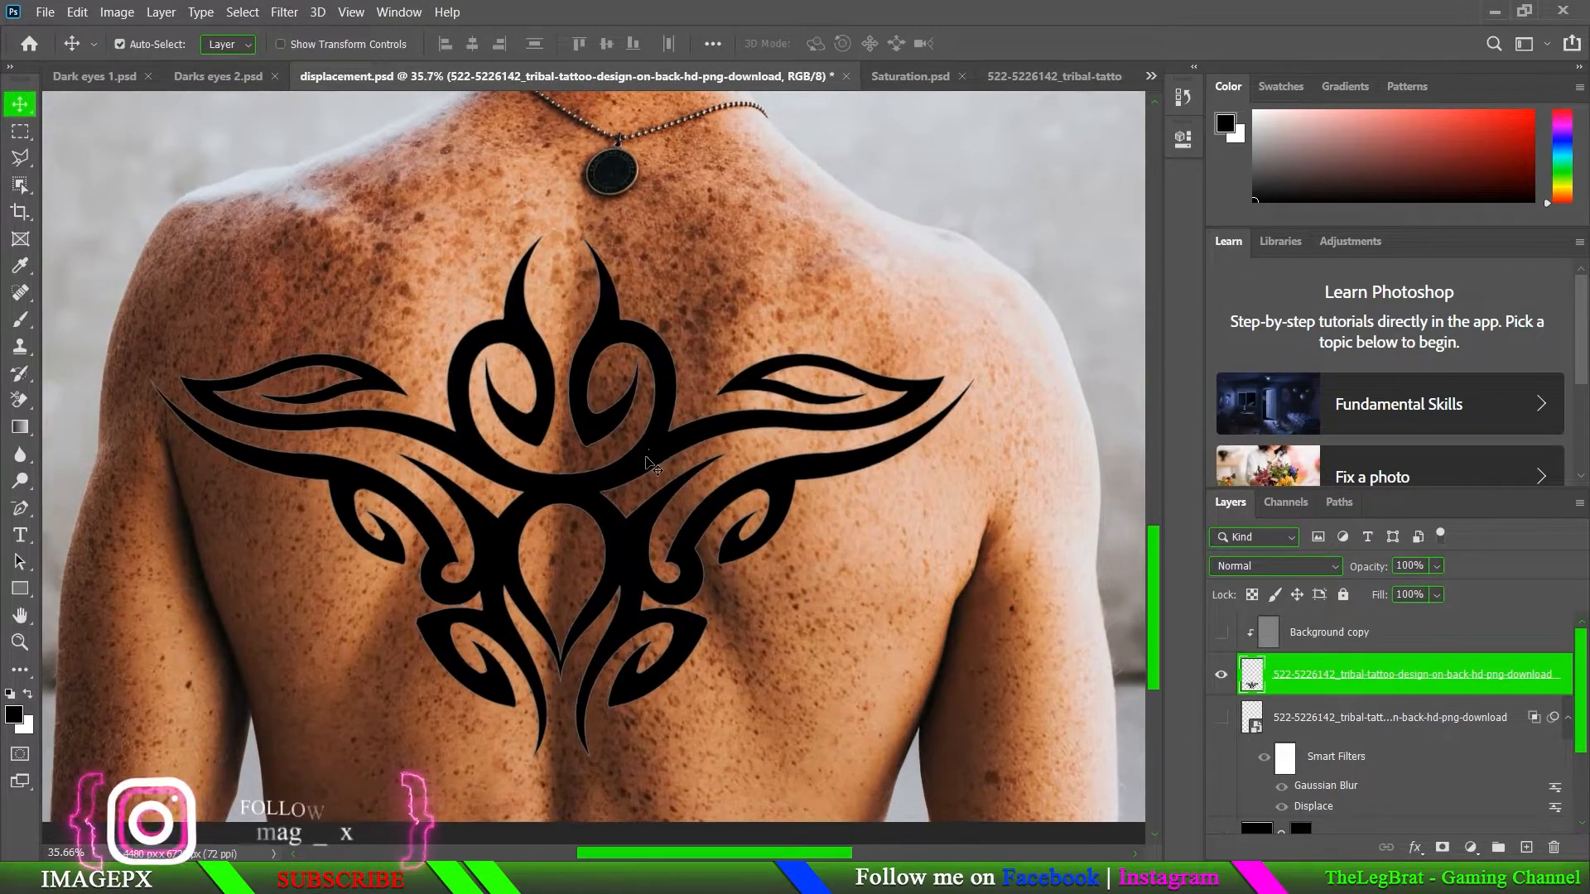
pyautogui.moveTo(646, 457); pyautogui.dragTo(657, 458)
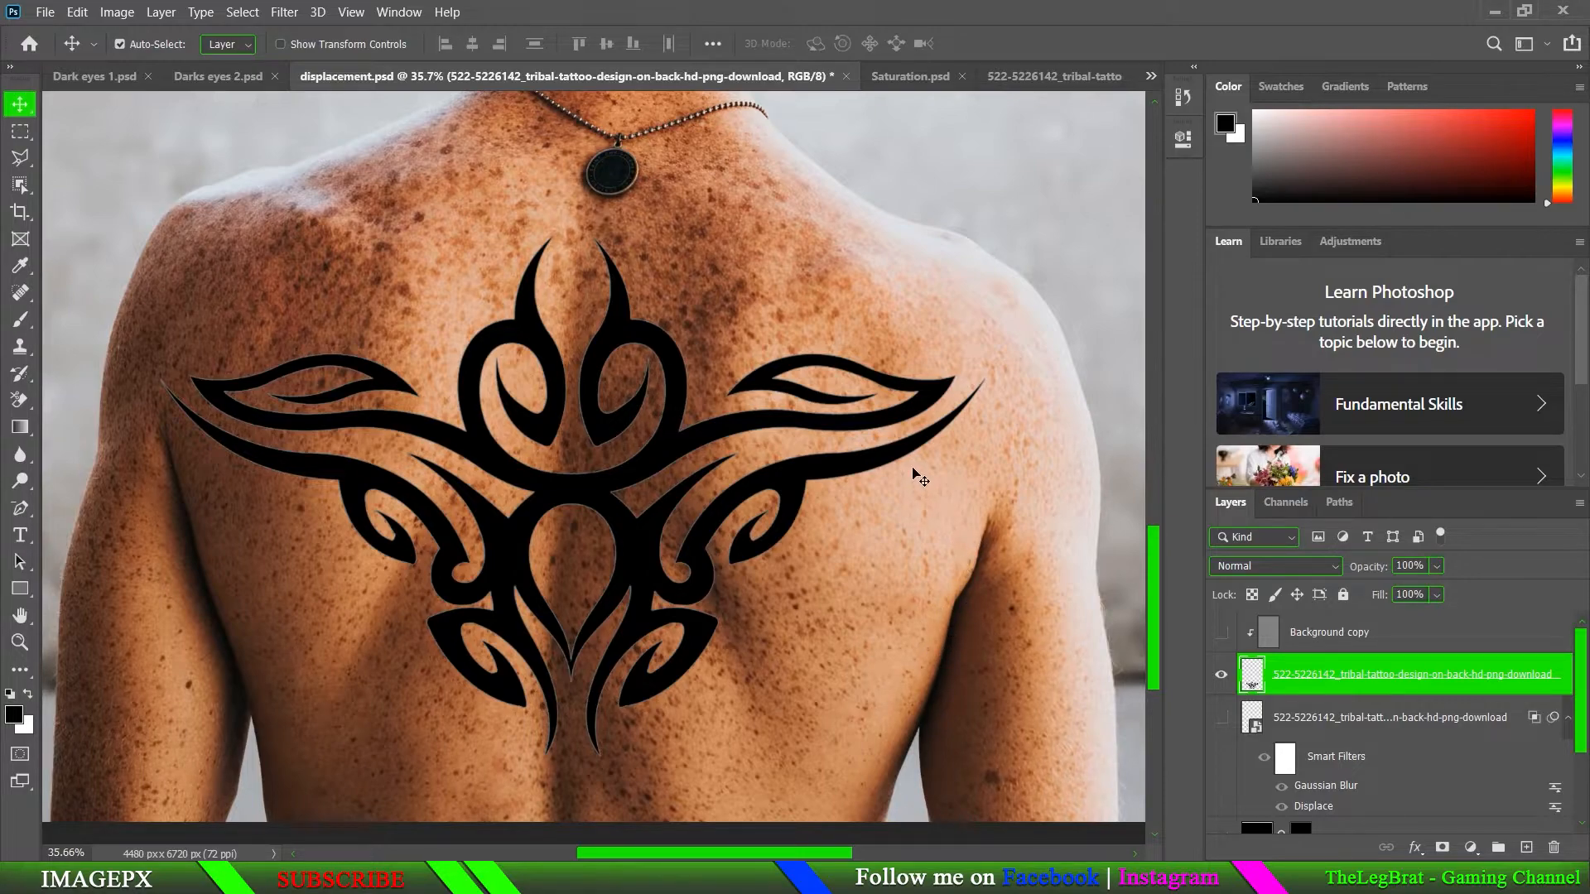
# - Convert the background-free tattoo layer to a smart object
pyautogui.scroll(-1, 614, 470)
pyautogui.rightClick(640, 445)
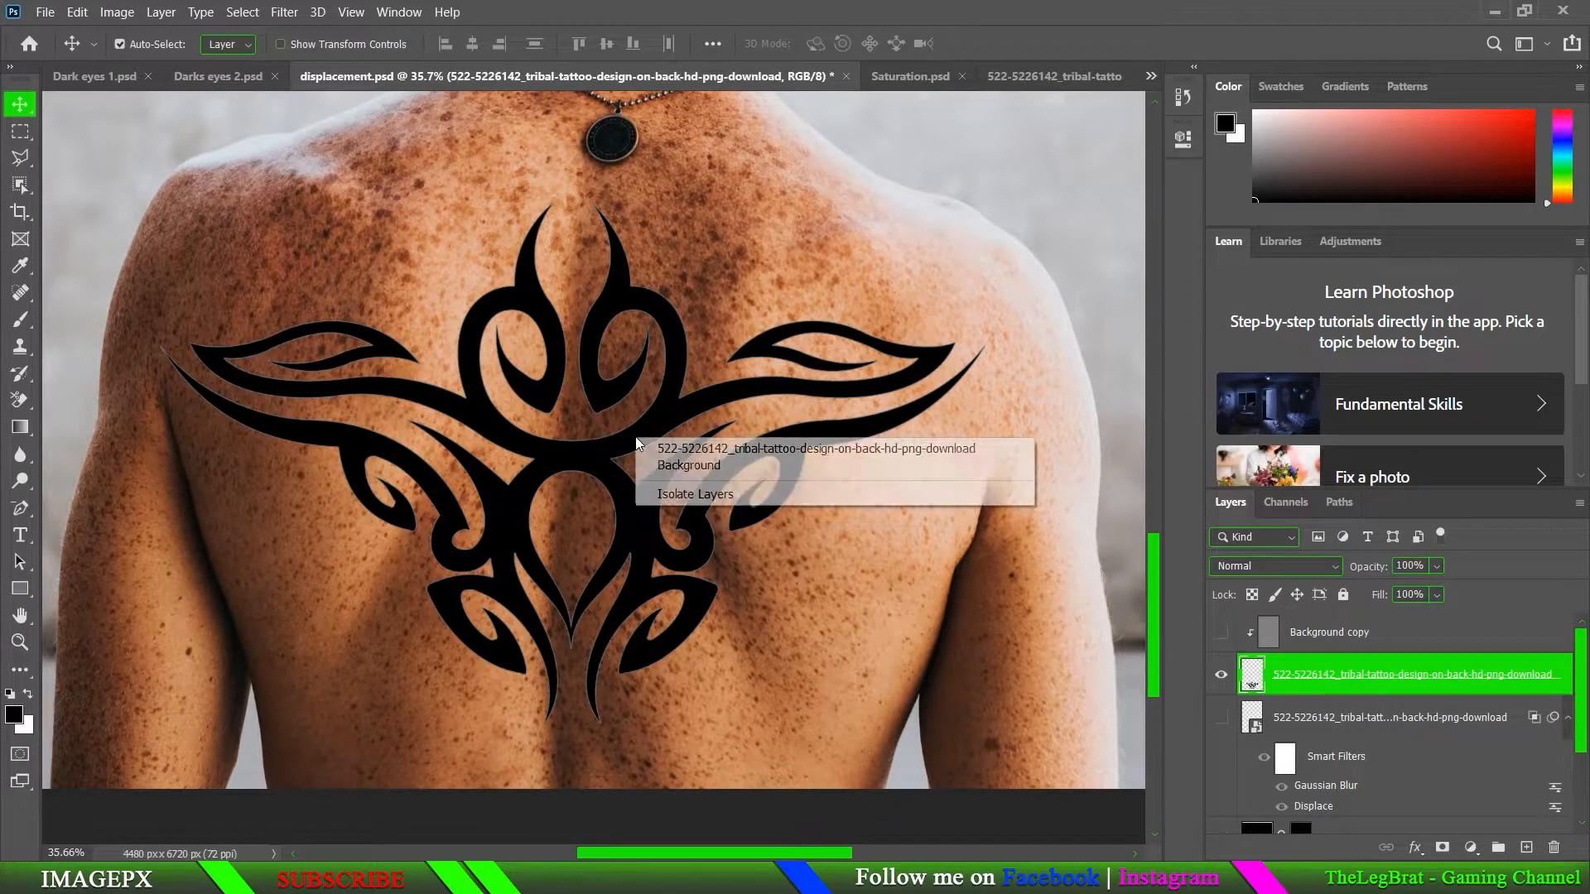
pyautogui.press('Escape')
pyautogui.rightClick(1358, 662)
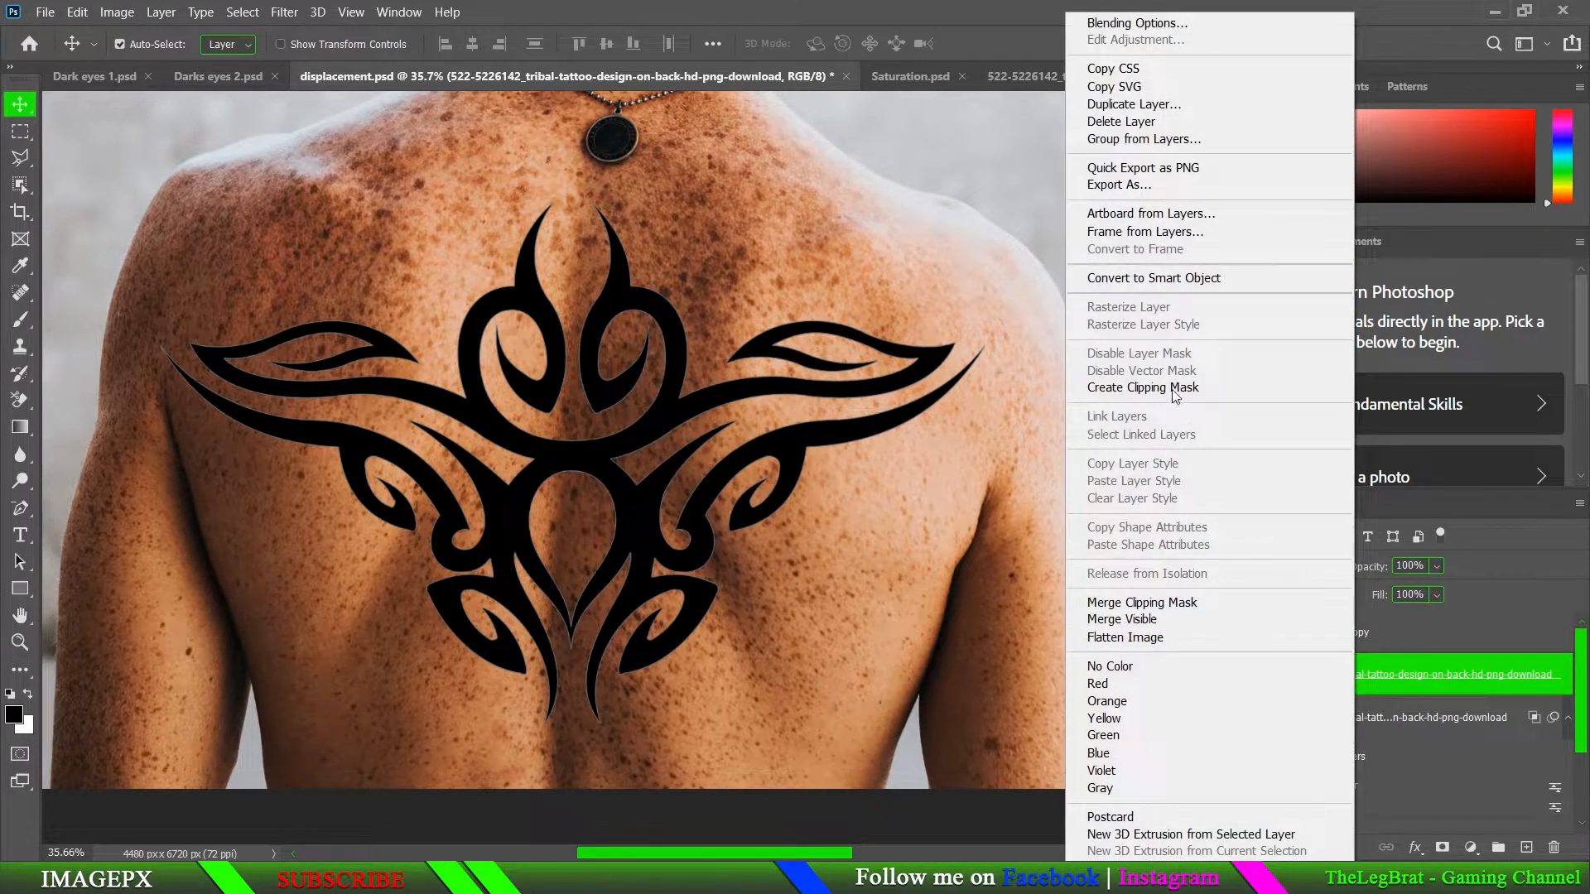
pyautogui.click(1163, 286)
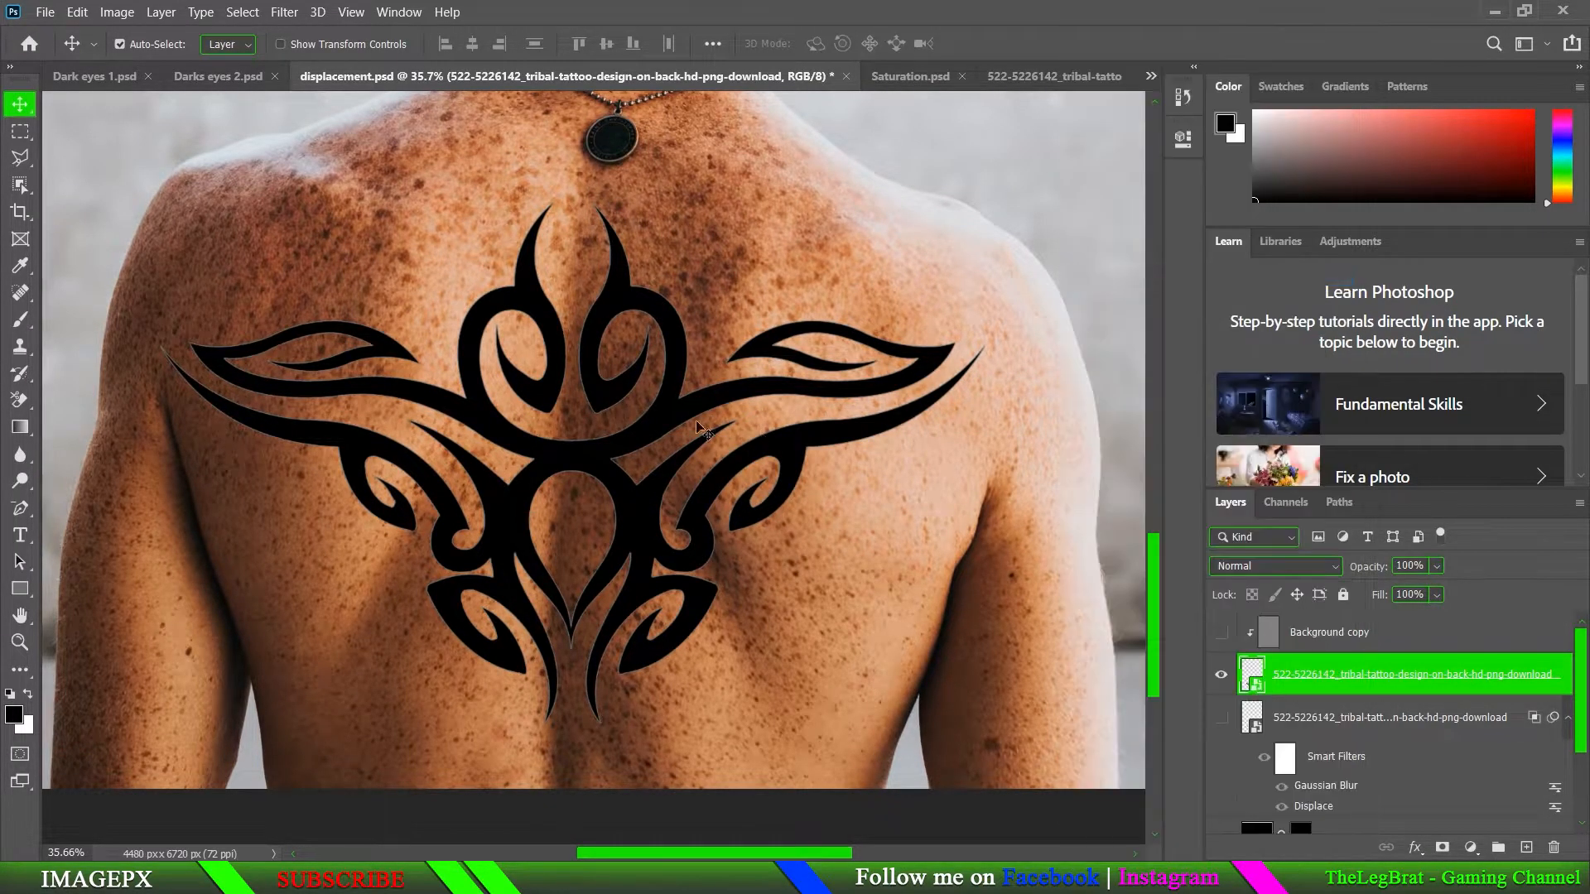
# - Try a Warp transform on the tattoo with a vertical split through its center
pyautogui.rightClick(661, 424)
pyautogui.click(656, 430)
pyautogui.click(77, 13)
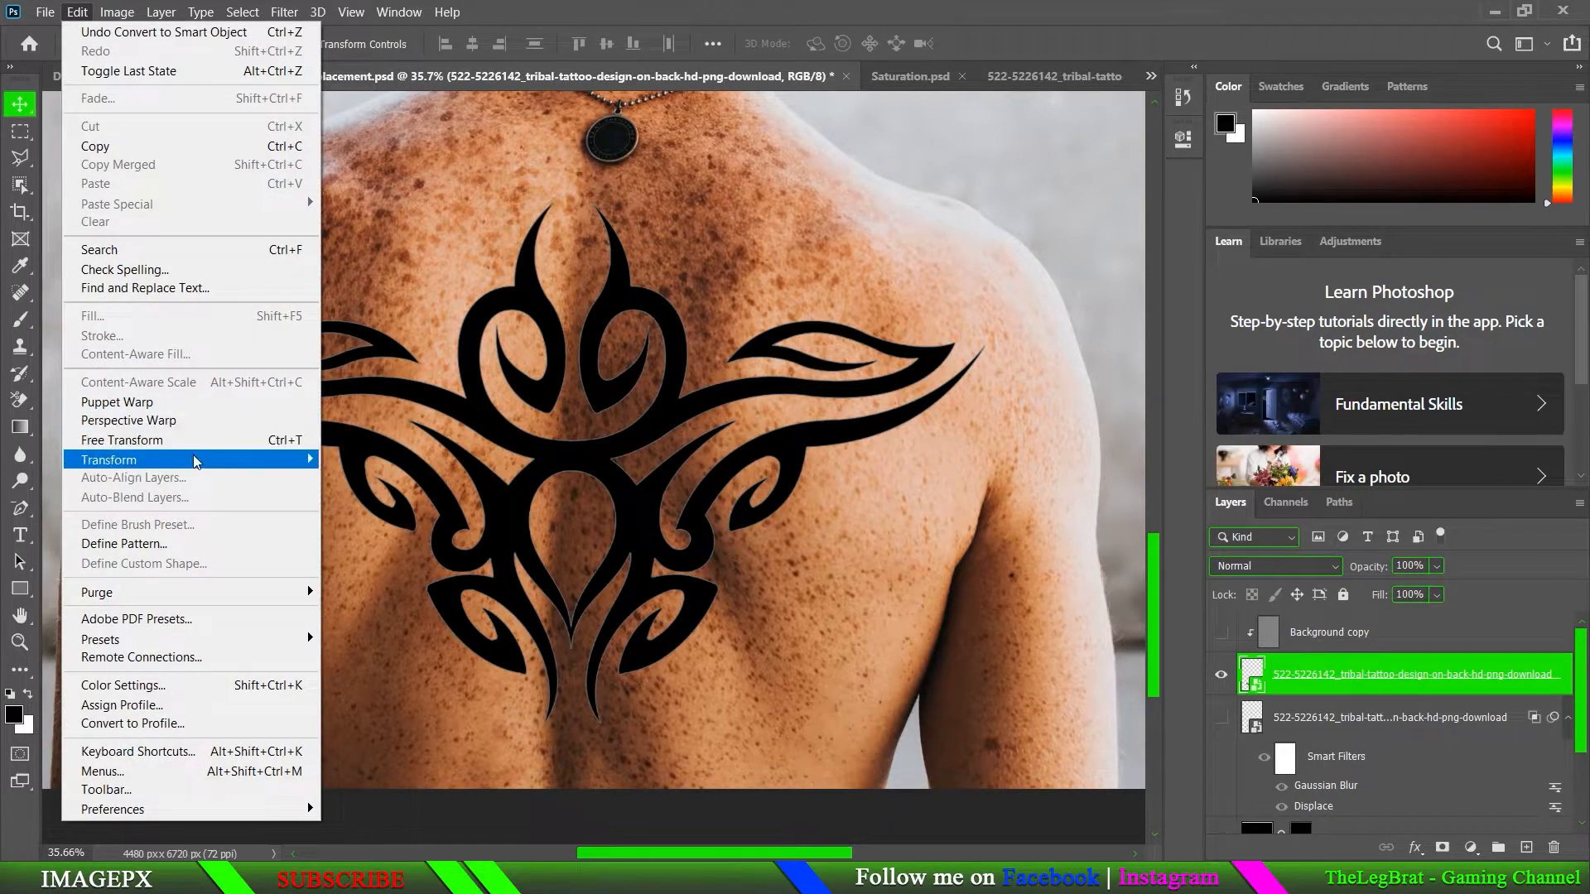
pyautogui.moveTo(197, 460)
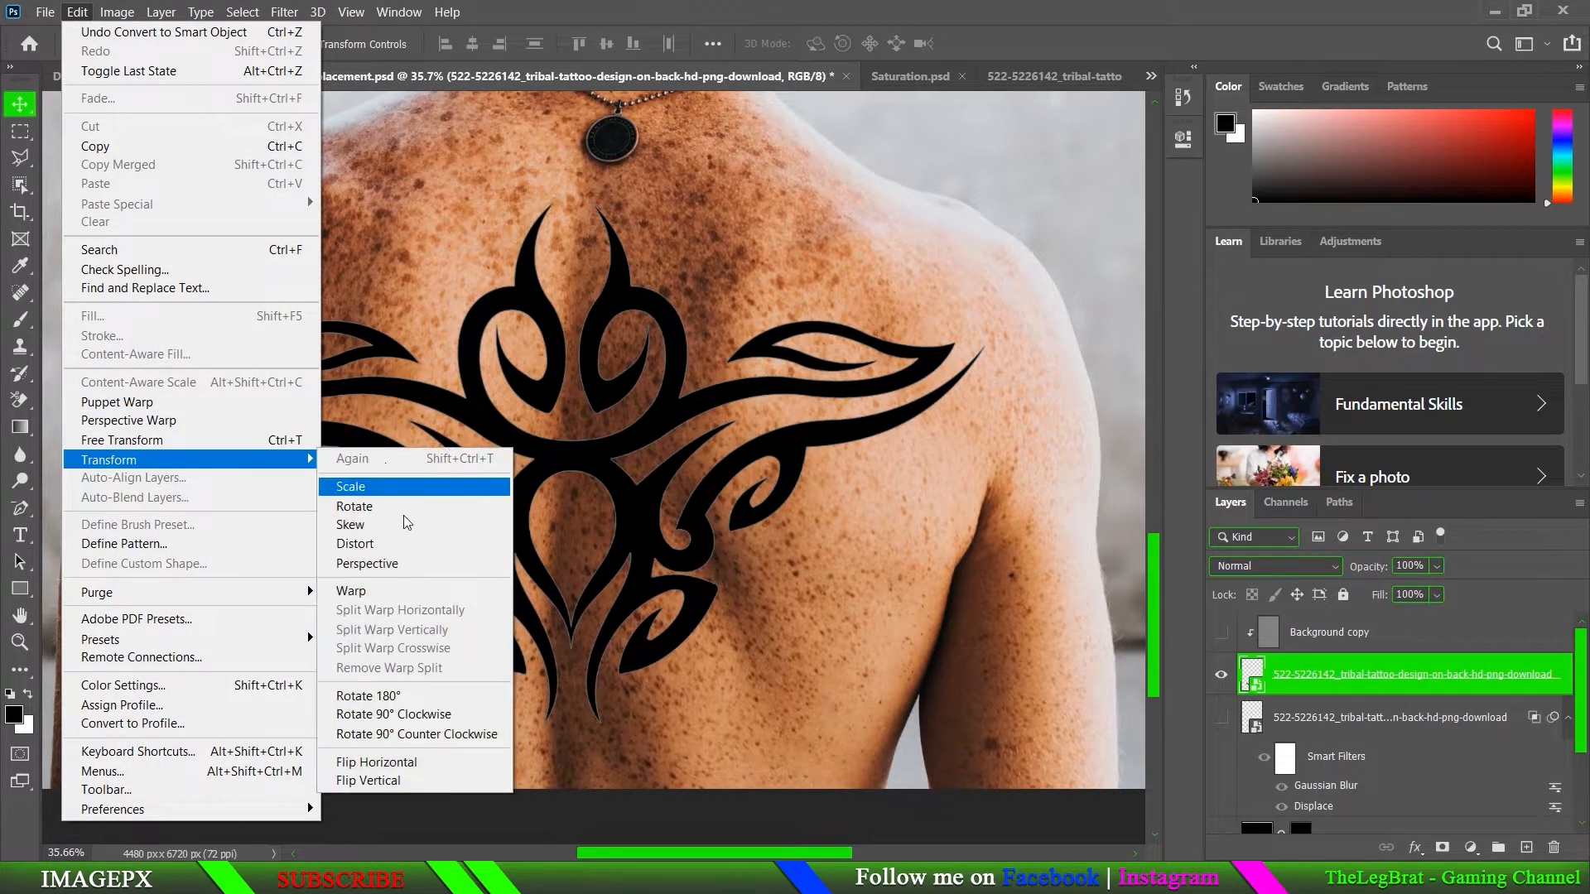
pyautogui.click(423, 599)
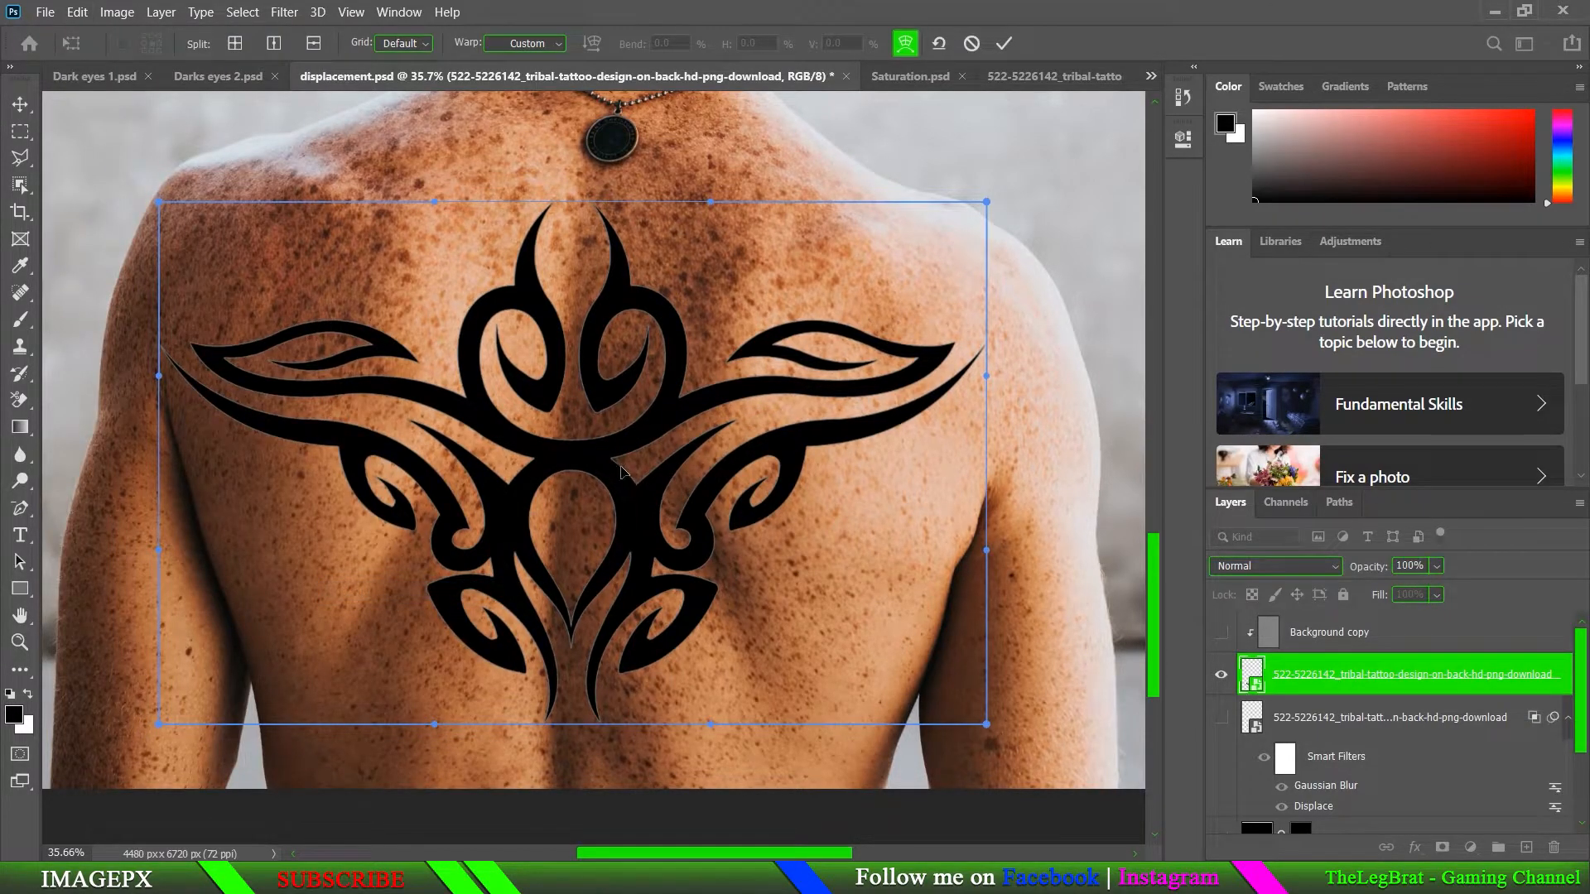
pyautogui.press('alt')
pyautogui.press('alt')
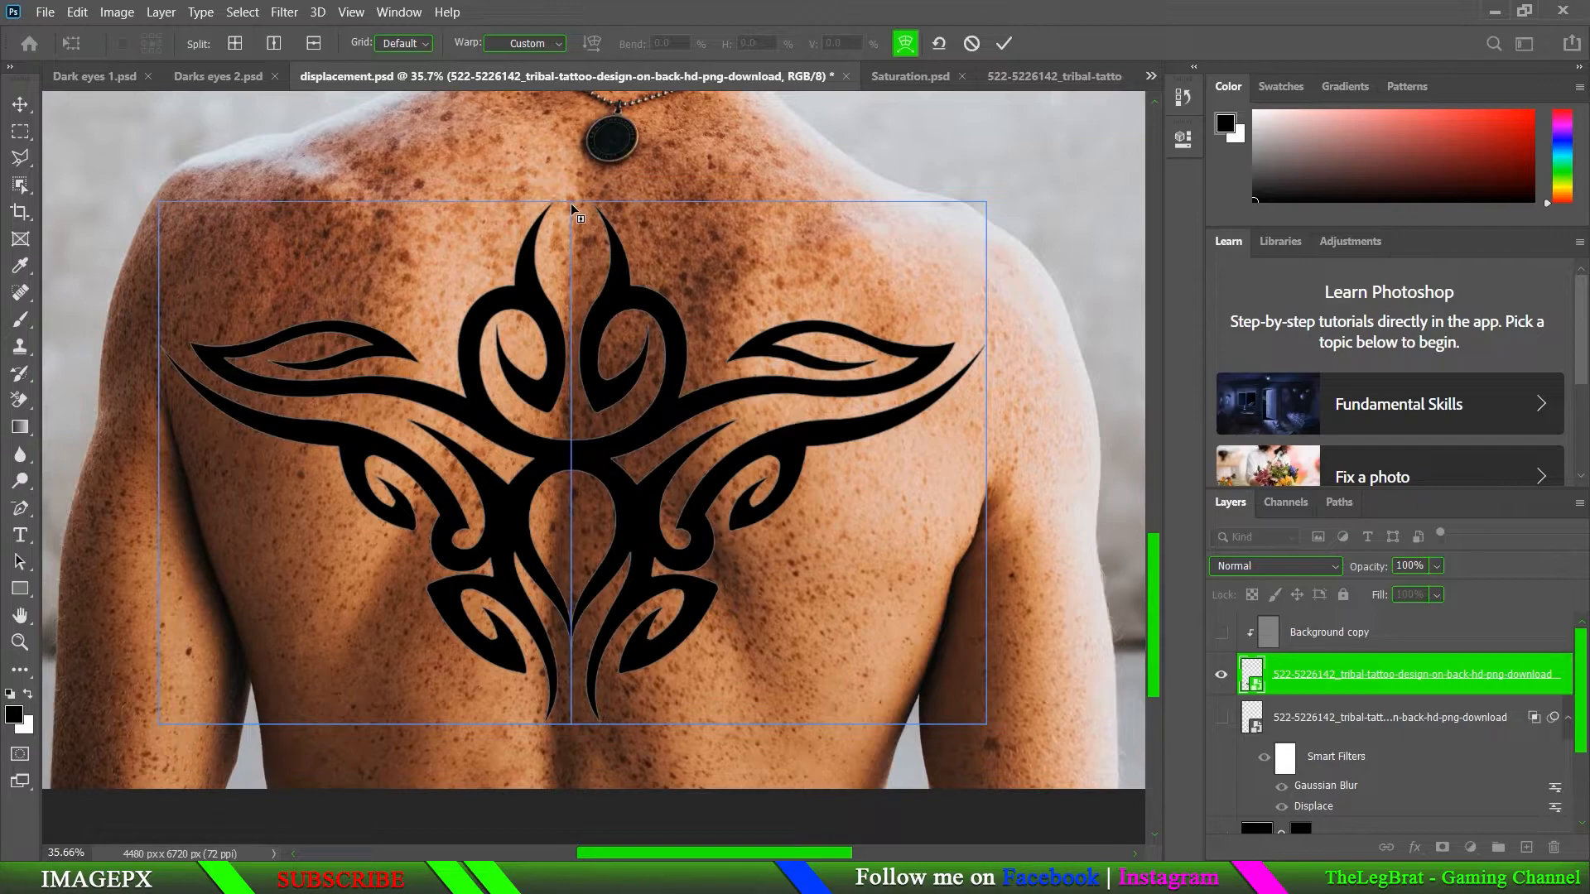
pyautogui.click(571, 204)
pyautogui.moveTo(704, 357); pyautogui.dragTo(701, 357)
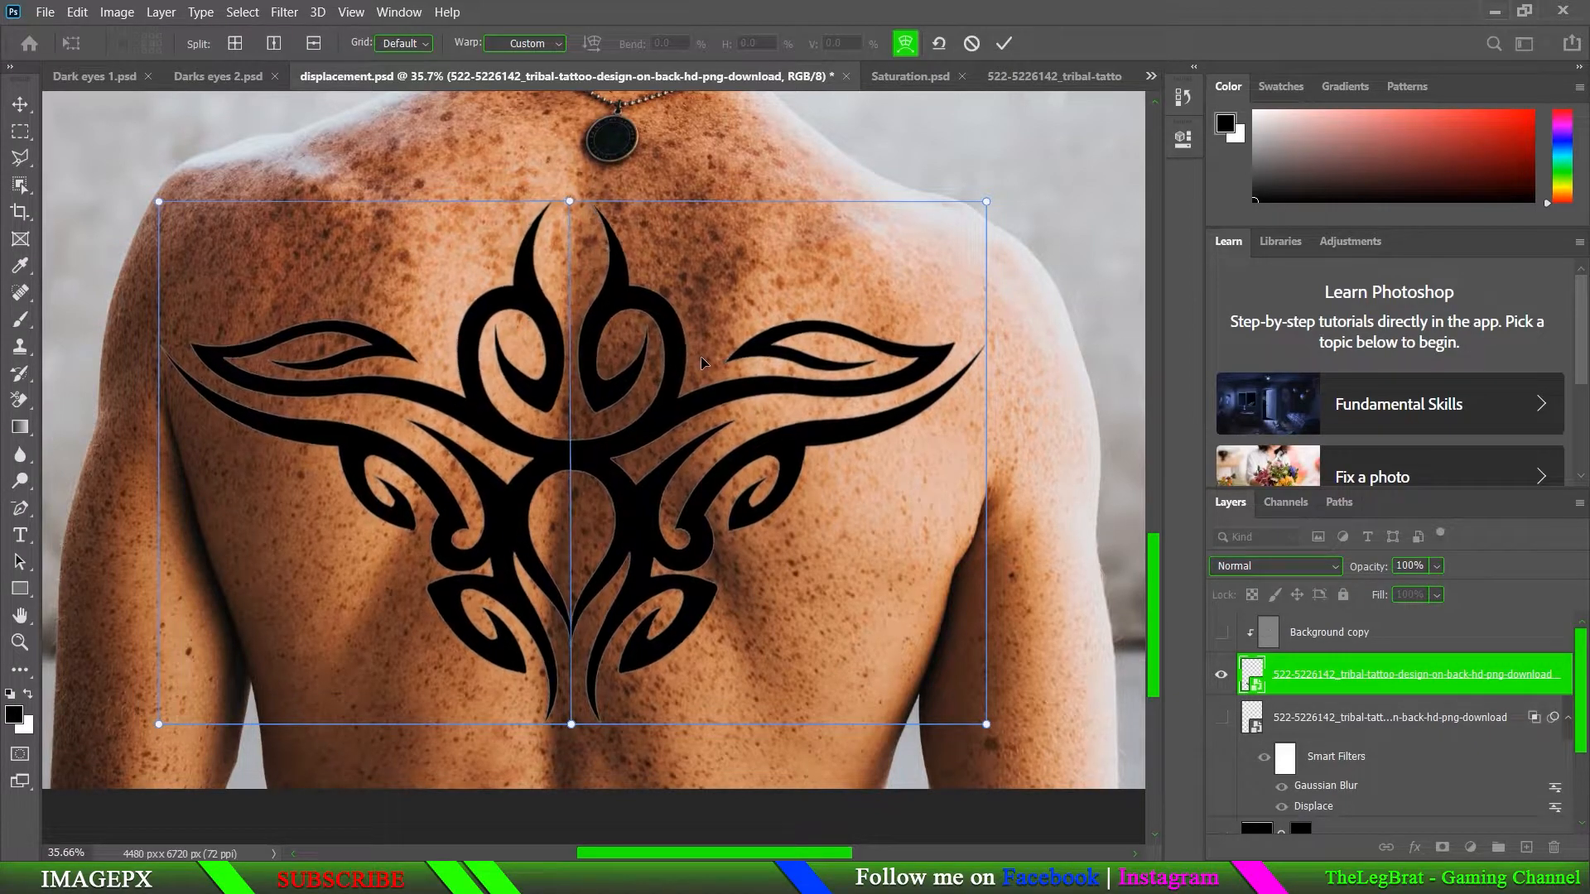
# - Undo the vertical warp split and close the Warp transform
pyautogui.hotkey('ctrl', 'z')
pyautogui.hotkey('ctrl', 'z')
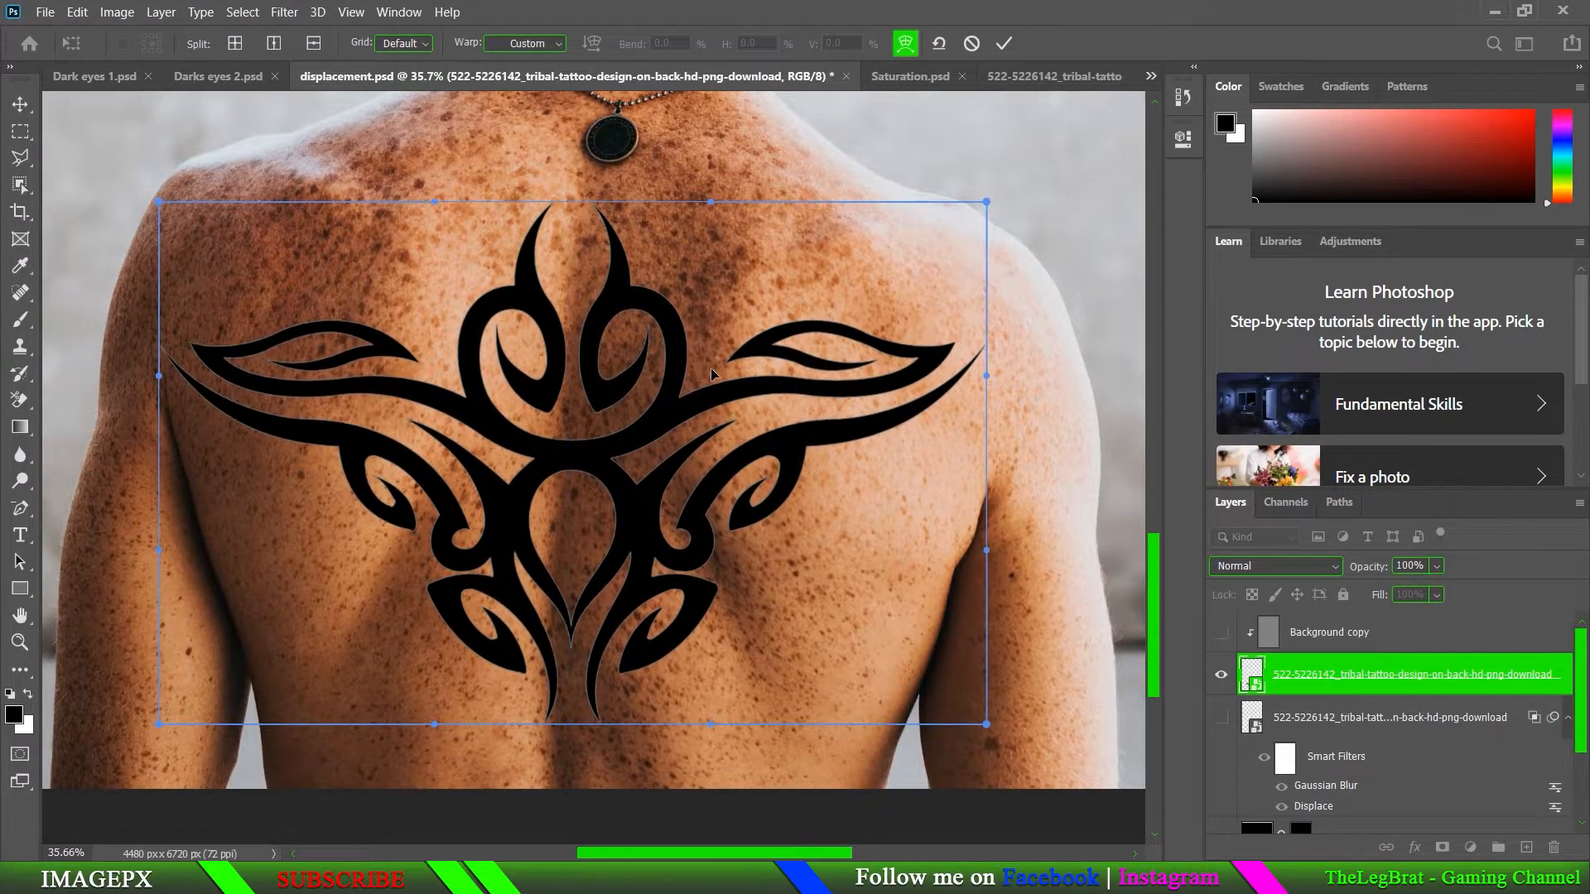
pyautogui.press('Return')
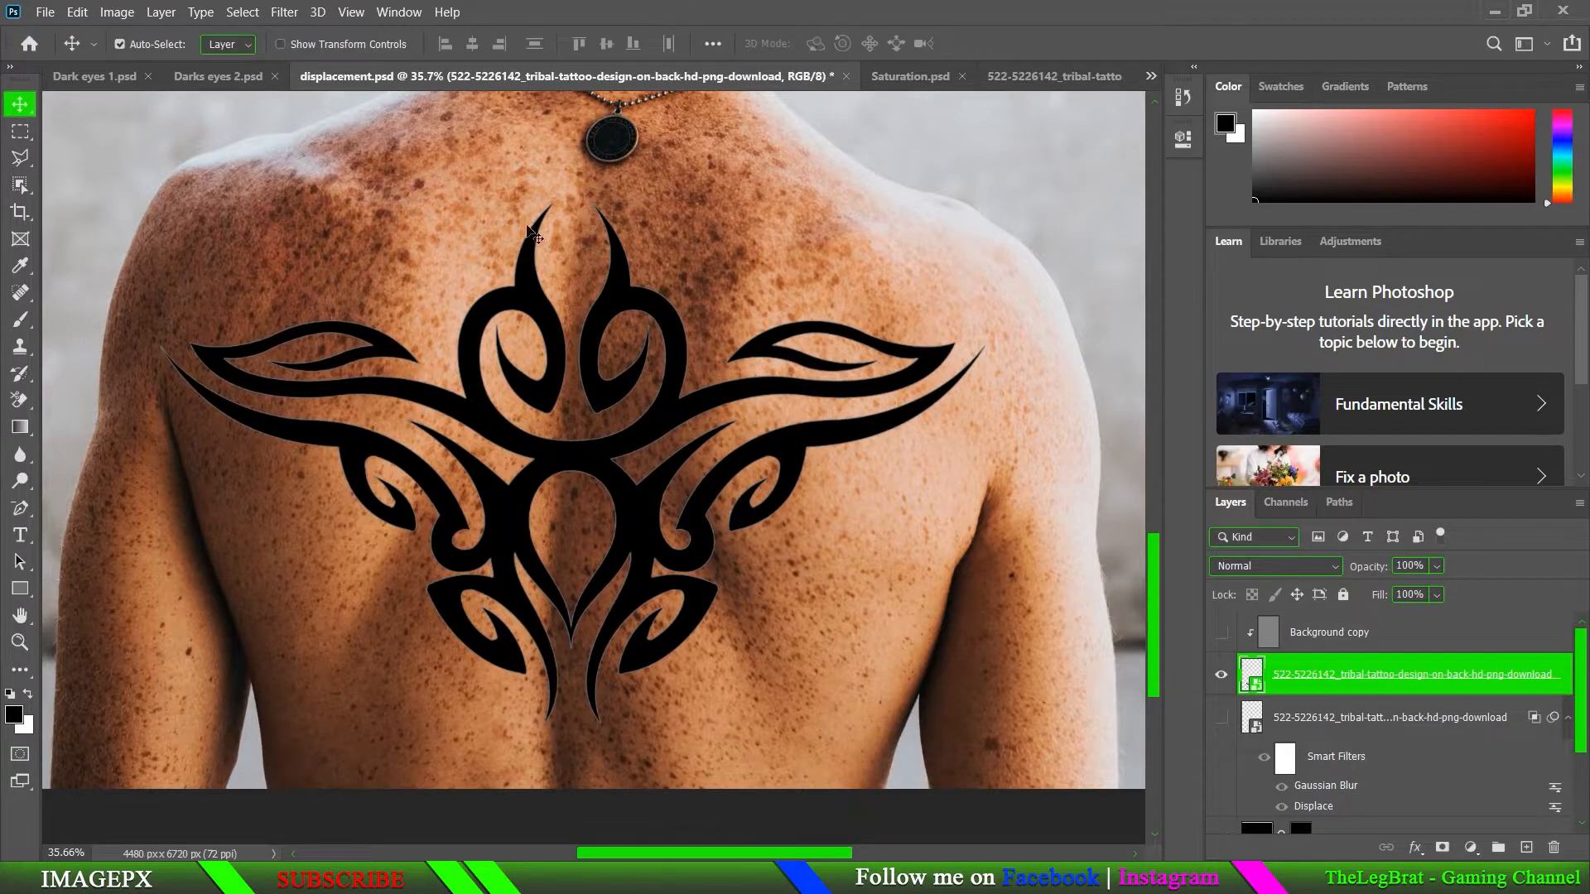
# - Open the Liquify filter for the tattoo layer and set its backdrop to use the Background layer
pyautogui.click(290, 12)
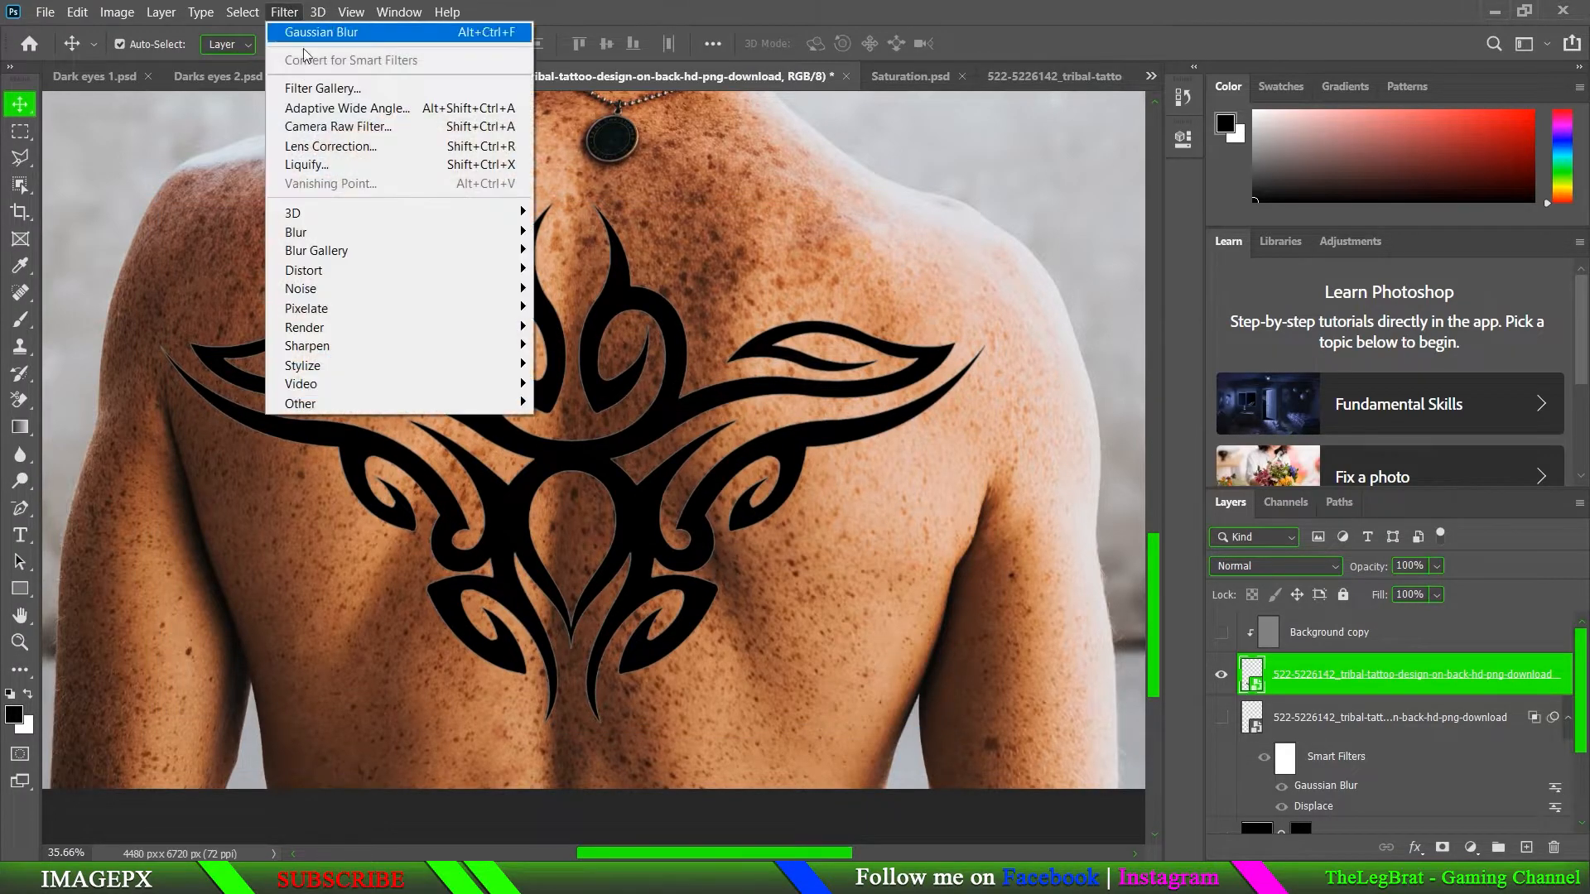
pyautogui.click(345, 166)
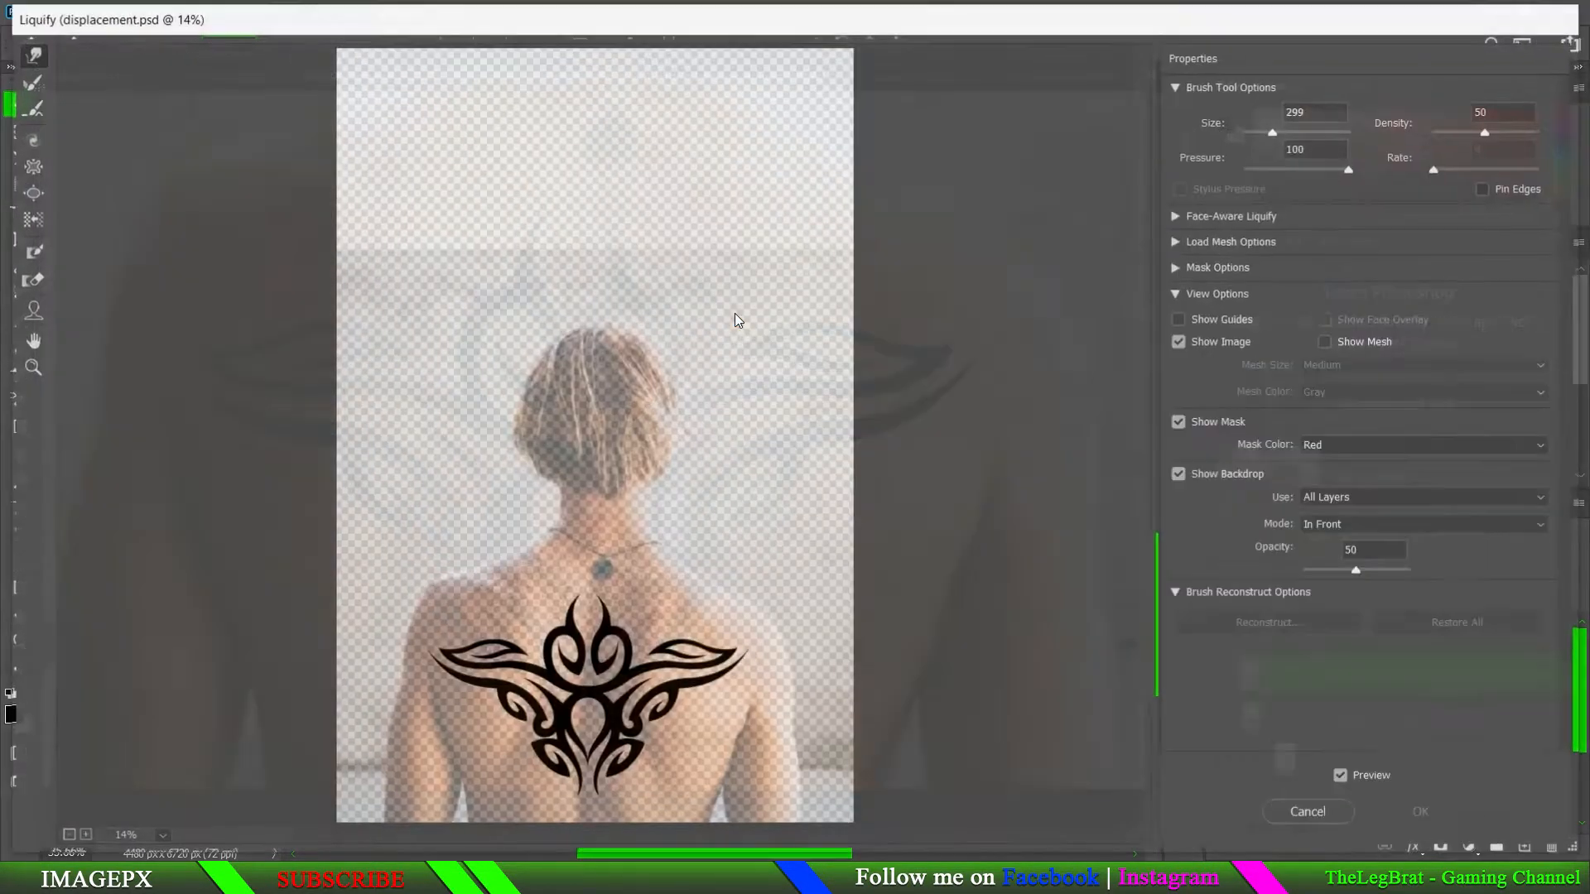
pyautogui.scroll(3, 690, 620)
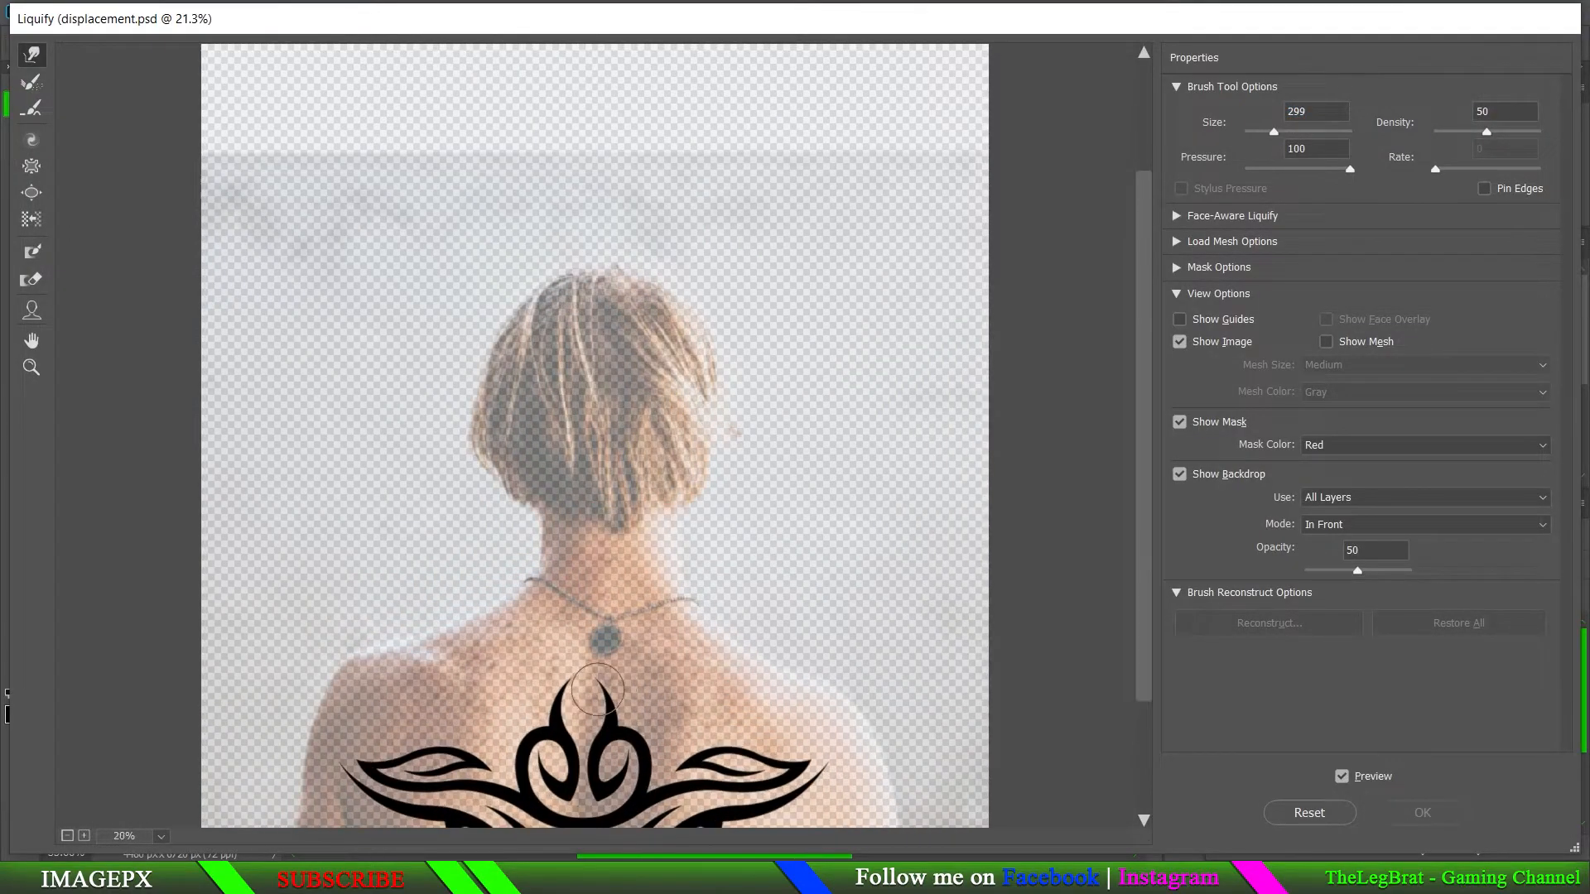
pyautogui.moveTo(722, 632); pyautogui.dragTo(737, 434)
pyautogui.scroll(1, 735, 433)
pyautogui.scroll(3, 561, 645)
pyautogui.moveTo(567, 625); pyautogui.dragTo(657, 476)
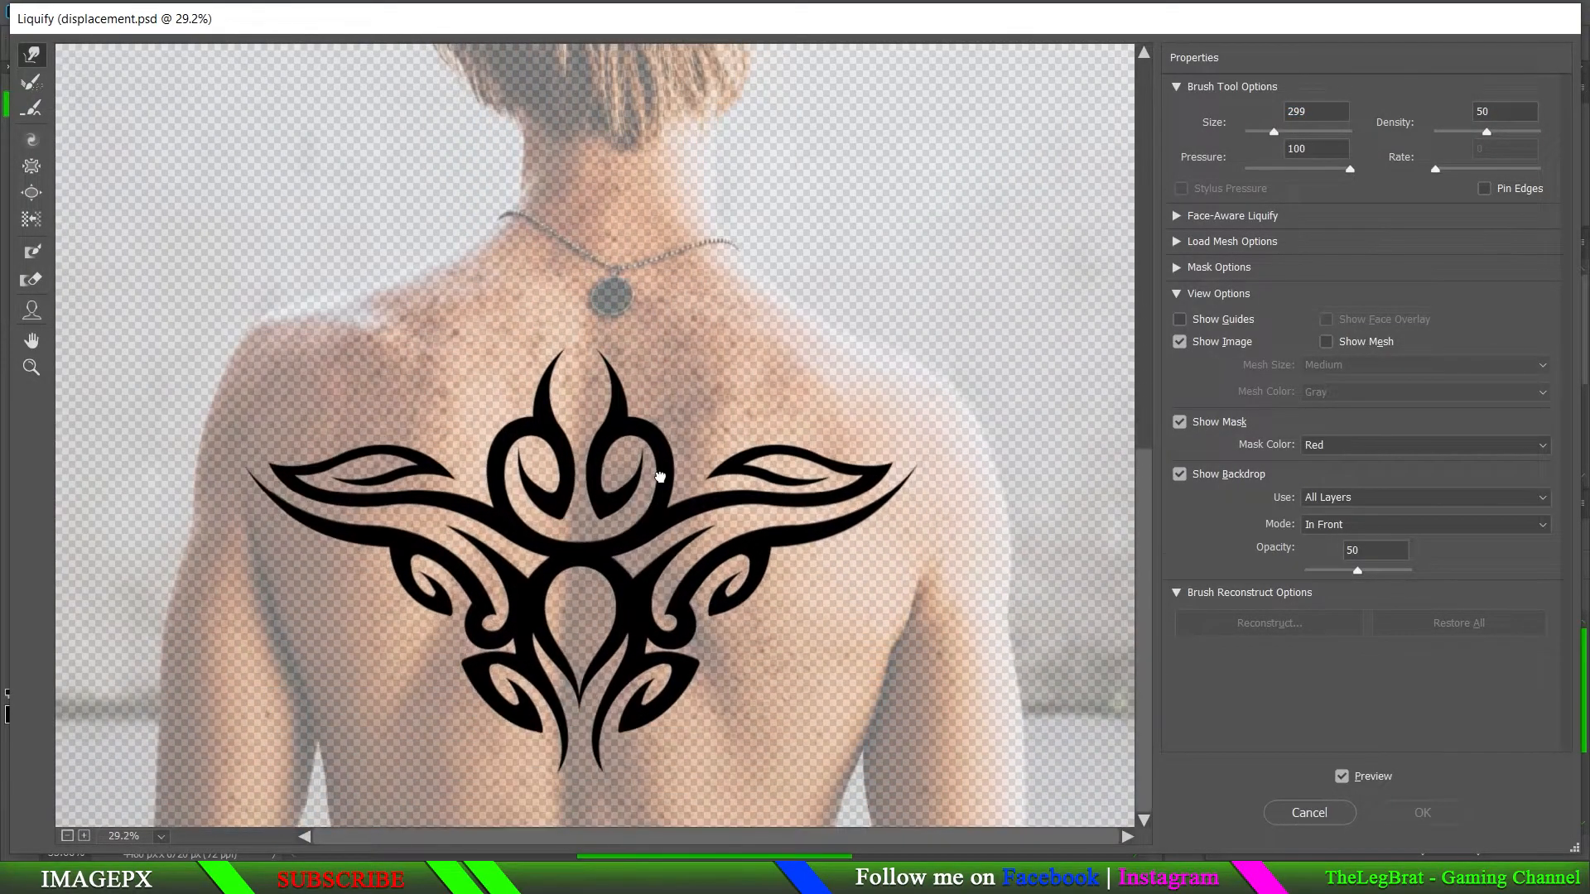
pyautogui.scroll(1, 660, 494)
pyautogui.moveTo(593, 610); pyautogui.dragTo(630, 586)
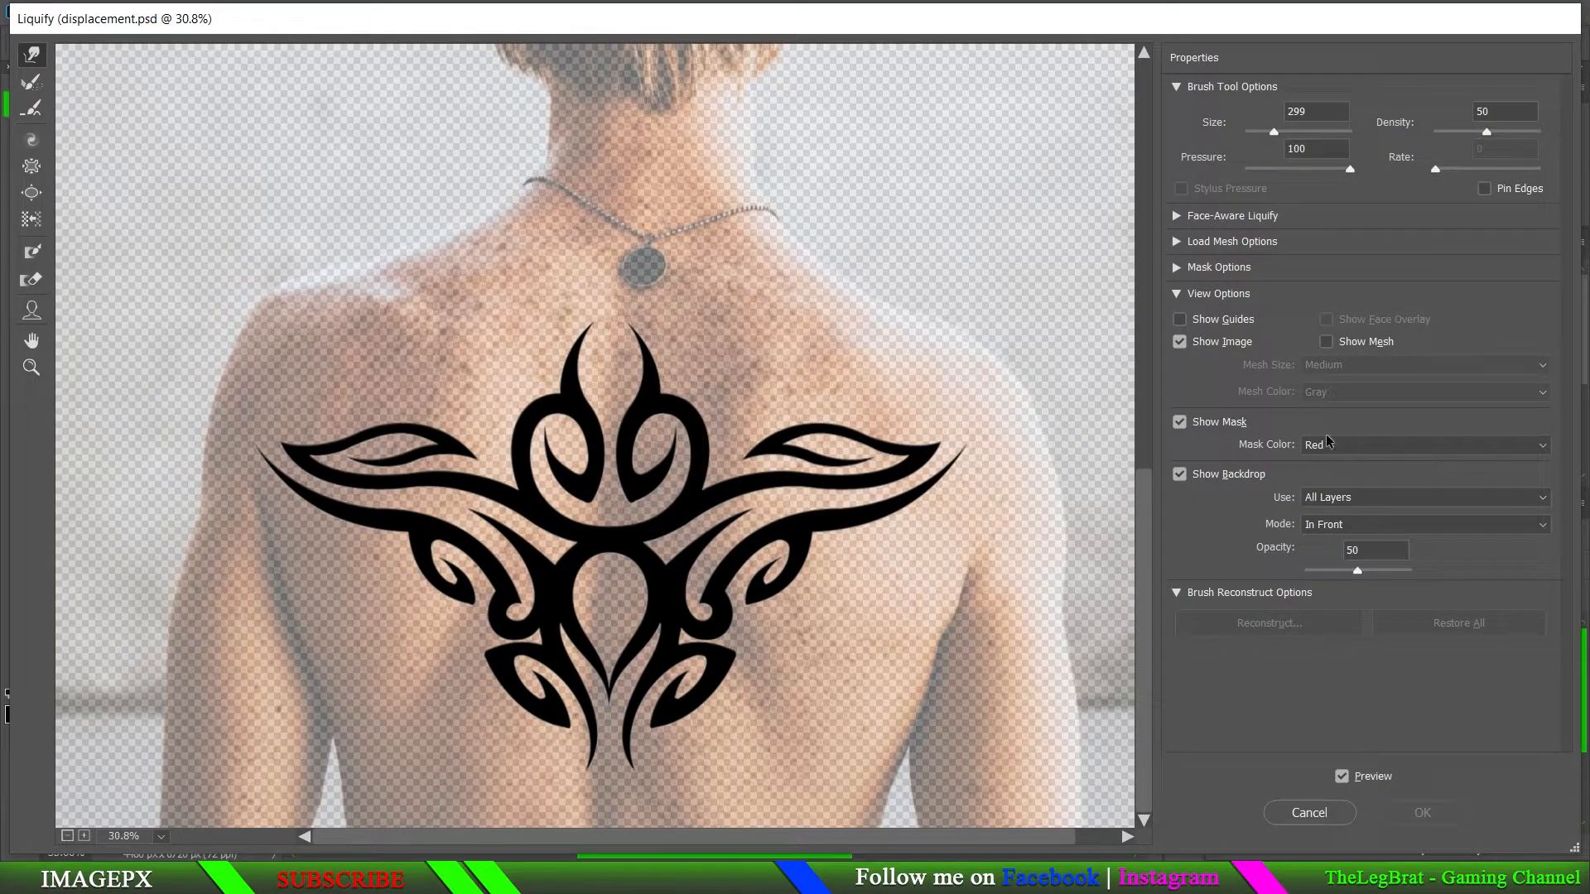
pyautogui.click(1333, 497)
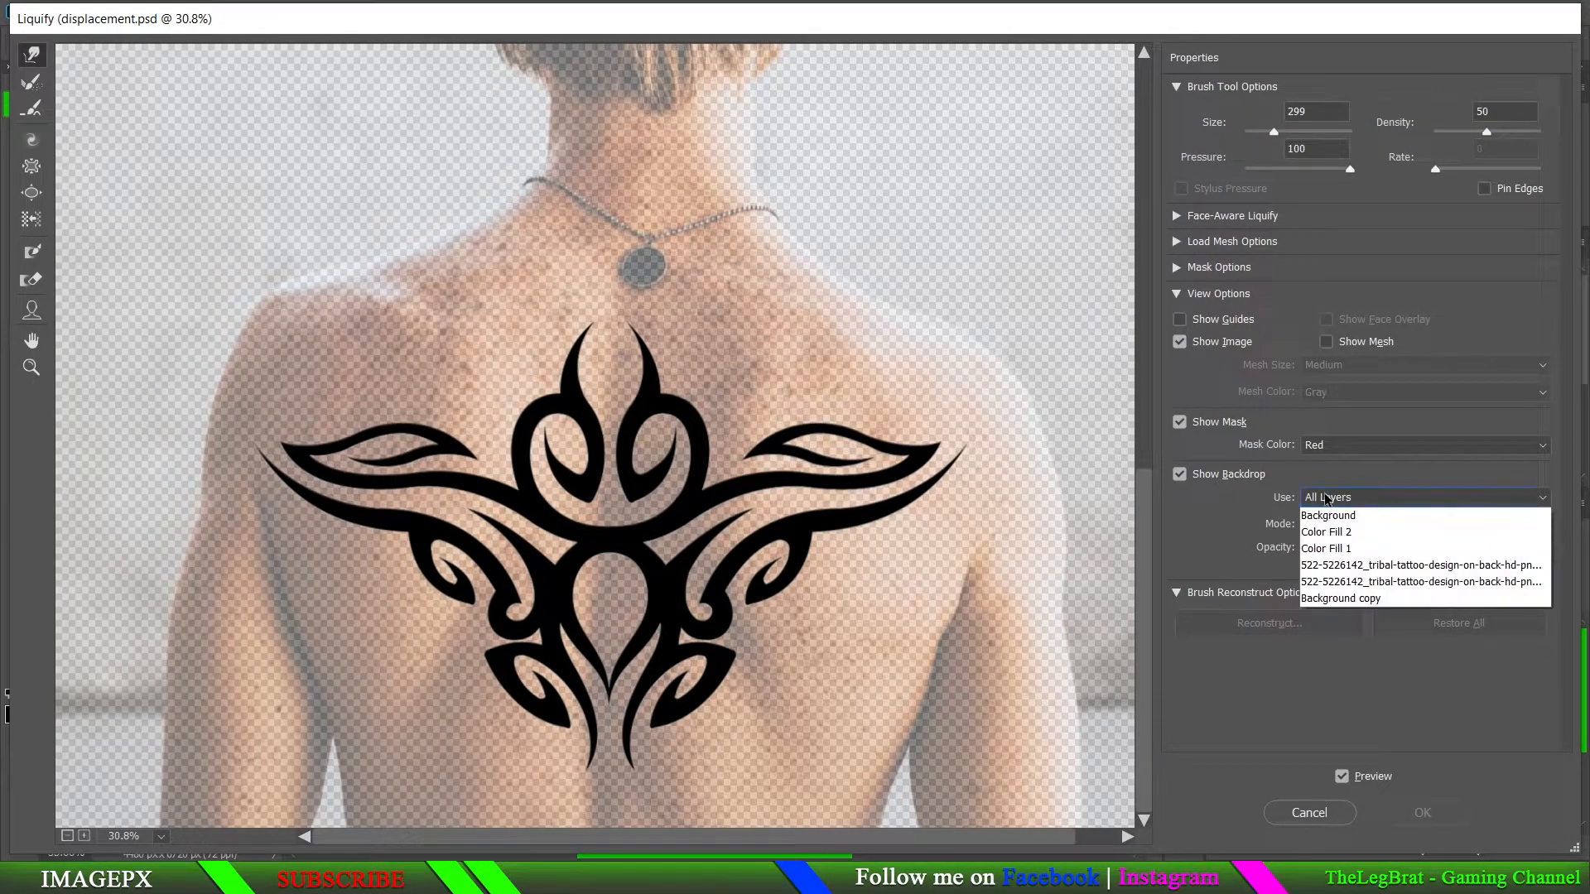
pyautogui.click(1342, 534)
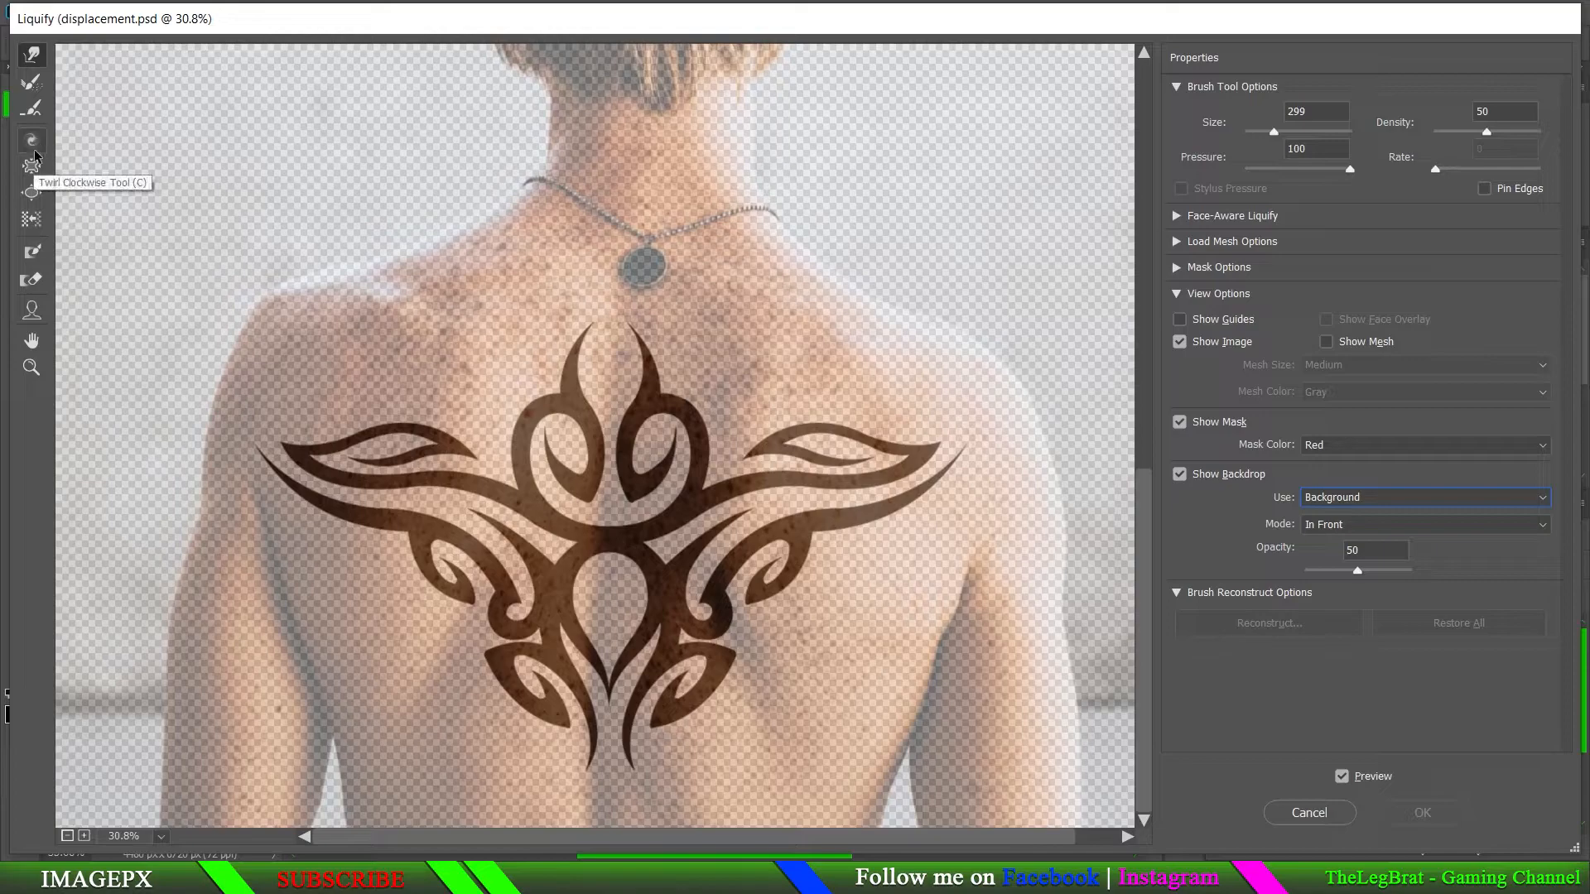
# - Bloat the tattoo's upper-right spike in Liquify using the Bloat tool with a brush size of 551
pyautogui.click(33, 193)
pyautogui.moveTo(746, 361); pyautogui.dragTo(847, 364)
pyautogui.moveTo(733, 352); pyautogui.dragTo(687, 360)
pyautogui.click(726, 353)
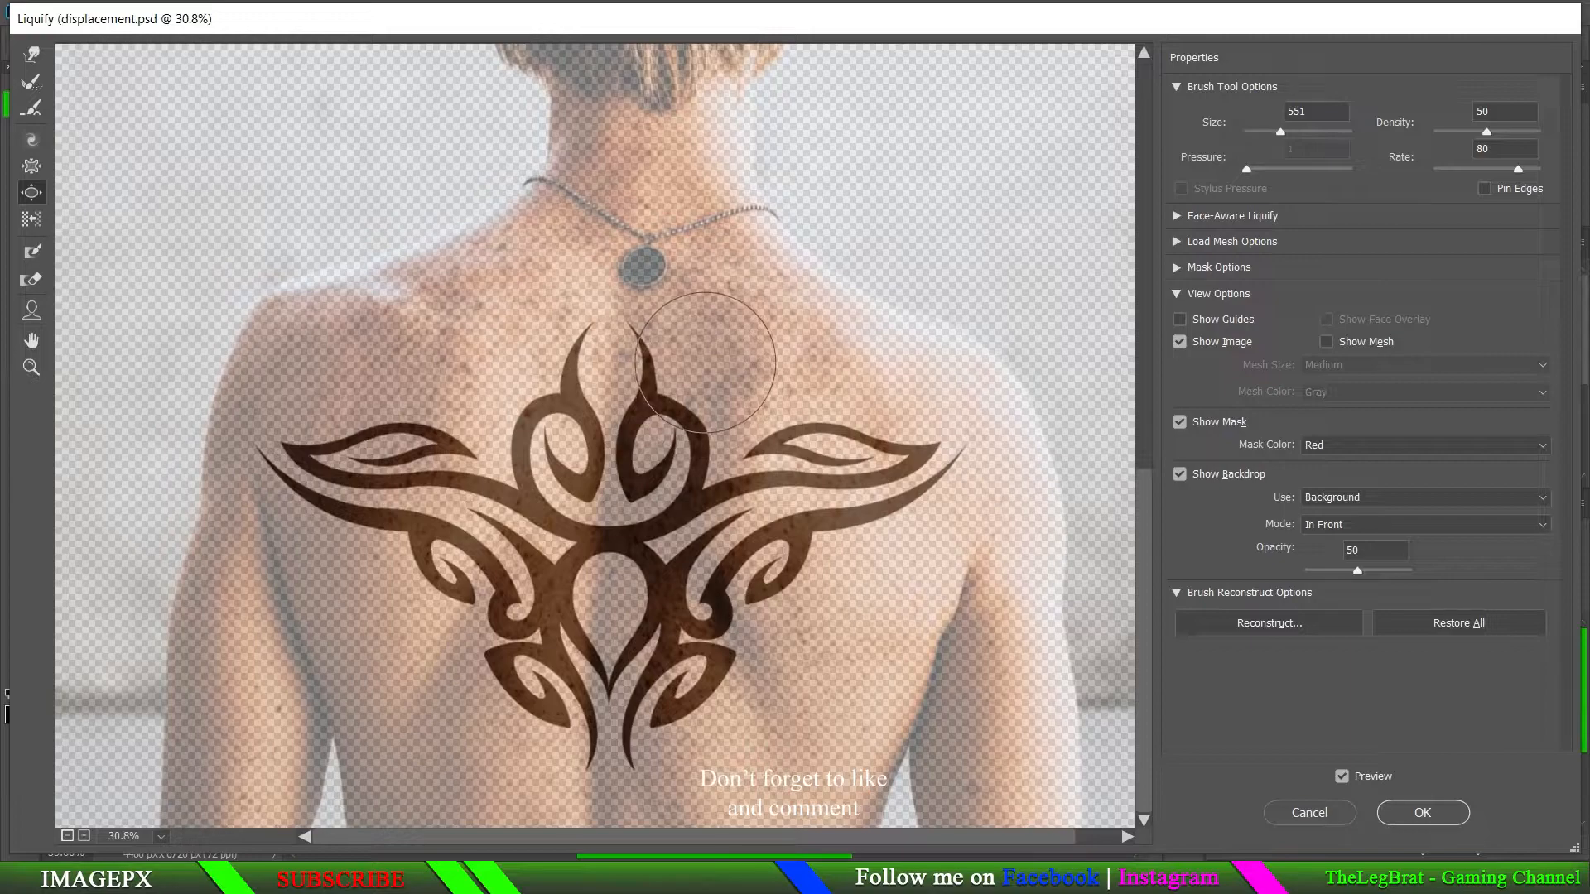
# - Push the outer tip of the tattoo's left wing inward using the Bloat tool with a brush size of 1361
pyautogui.moveTo(311, 459); pyautogui.dragTo(407, 462)
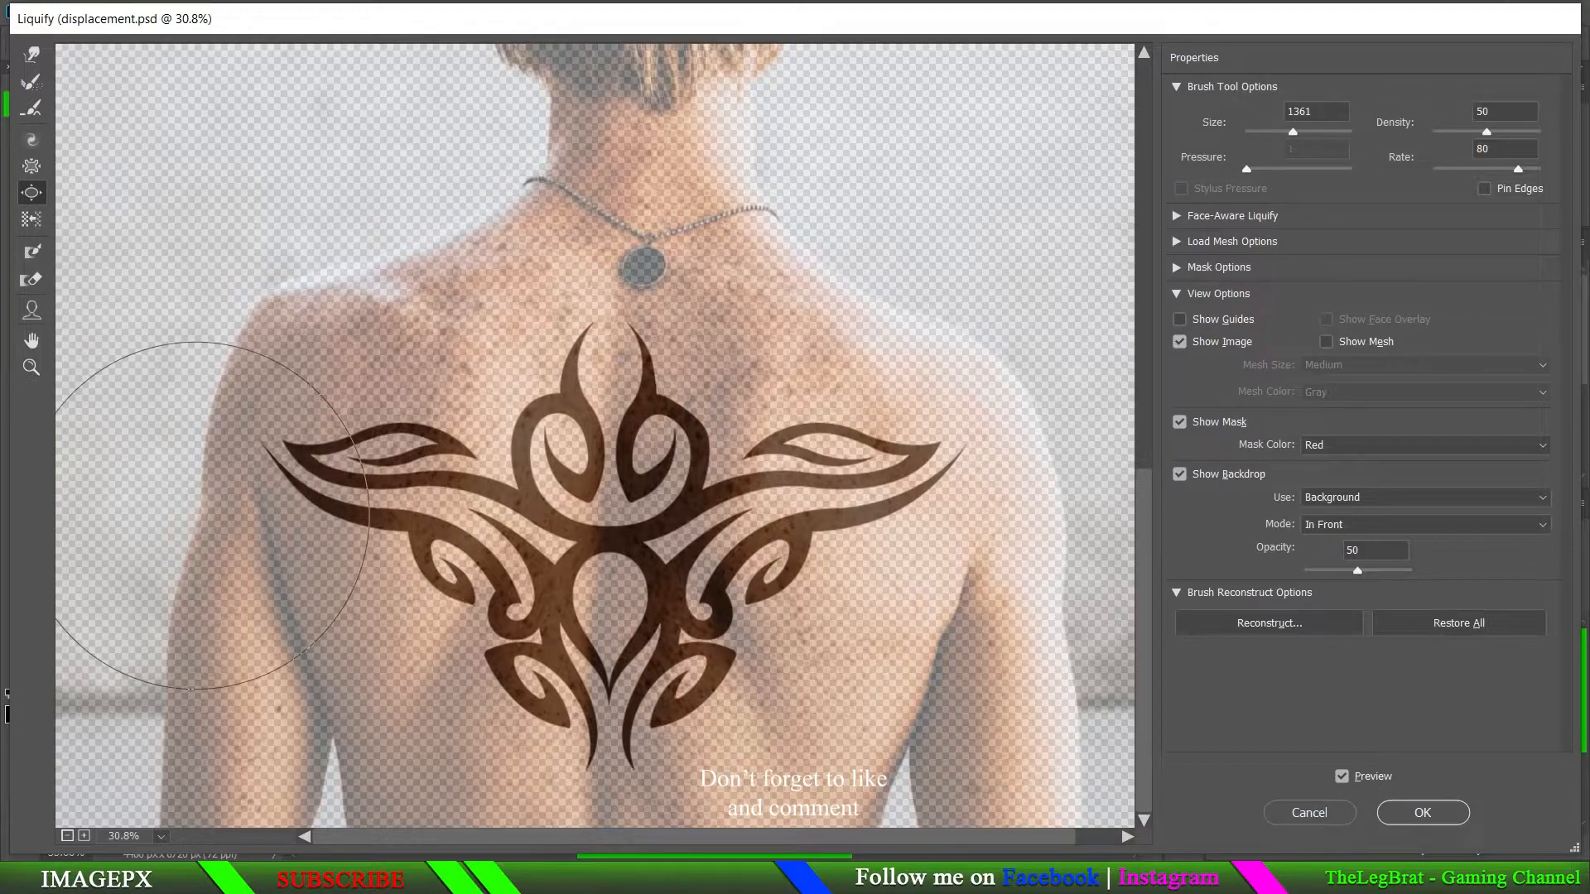
pyautogui.click(227, 509)
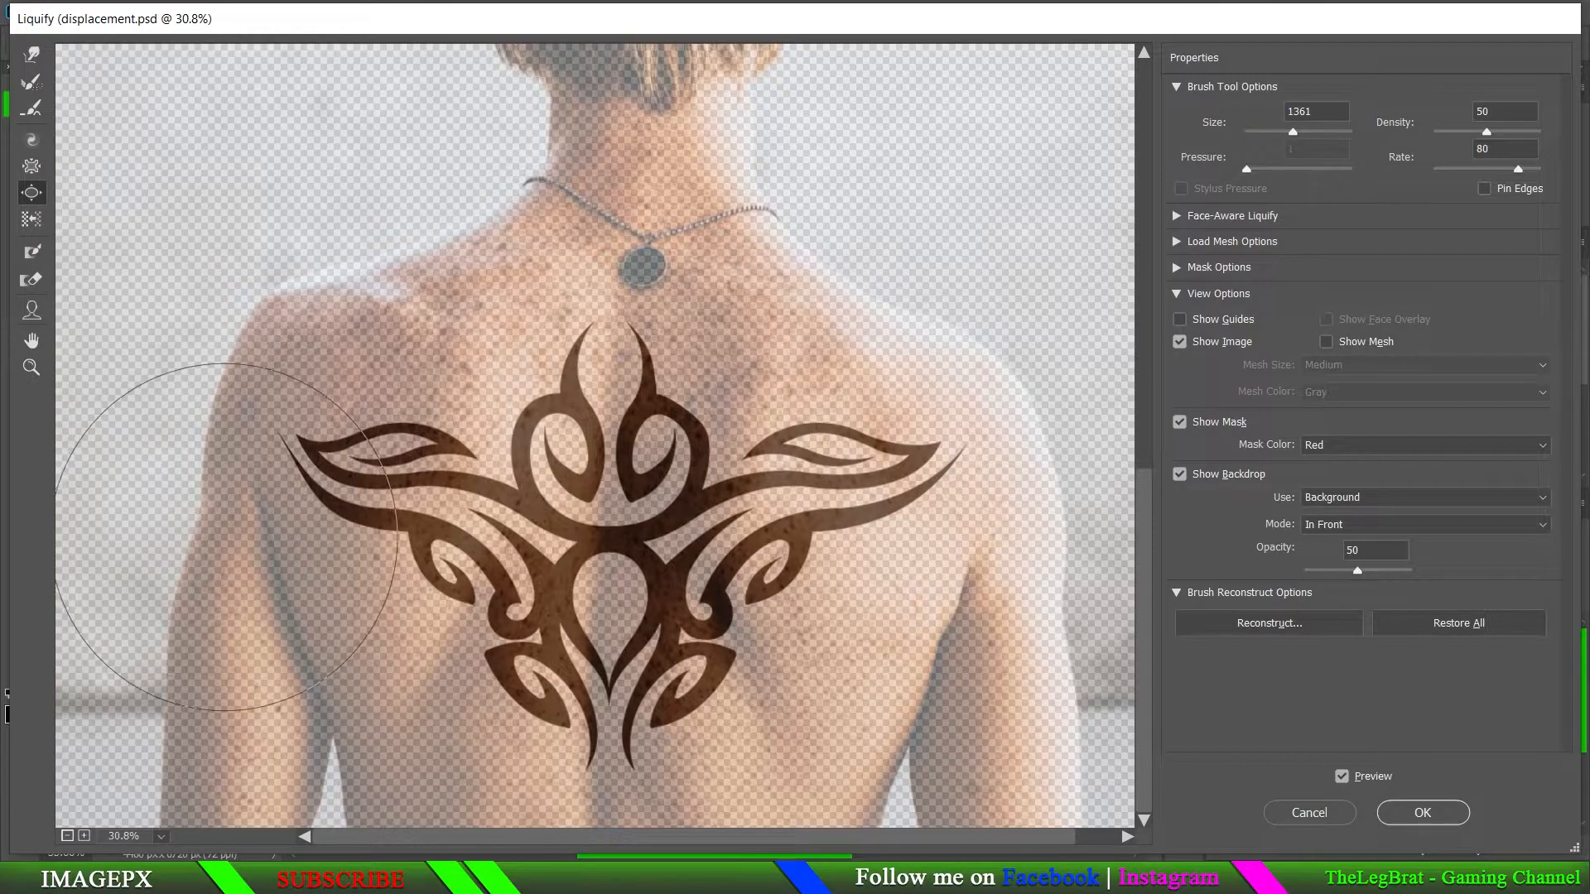
pyautogui.click(370, 615)
# - Bloat beside the tattoo's lower-right leaf with a 927 brush, then reduce the brush size to 618
pyautogui.moveTo(296, 625); pyautogui.dragTo(259, 625)
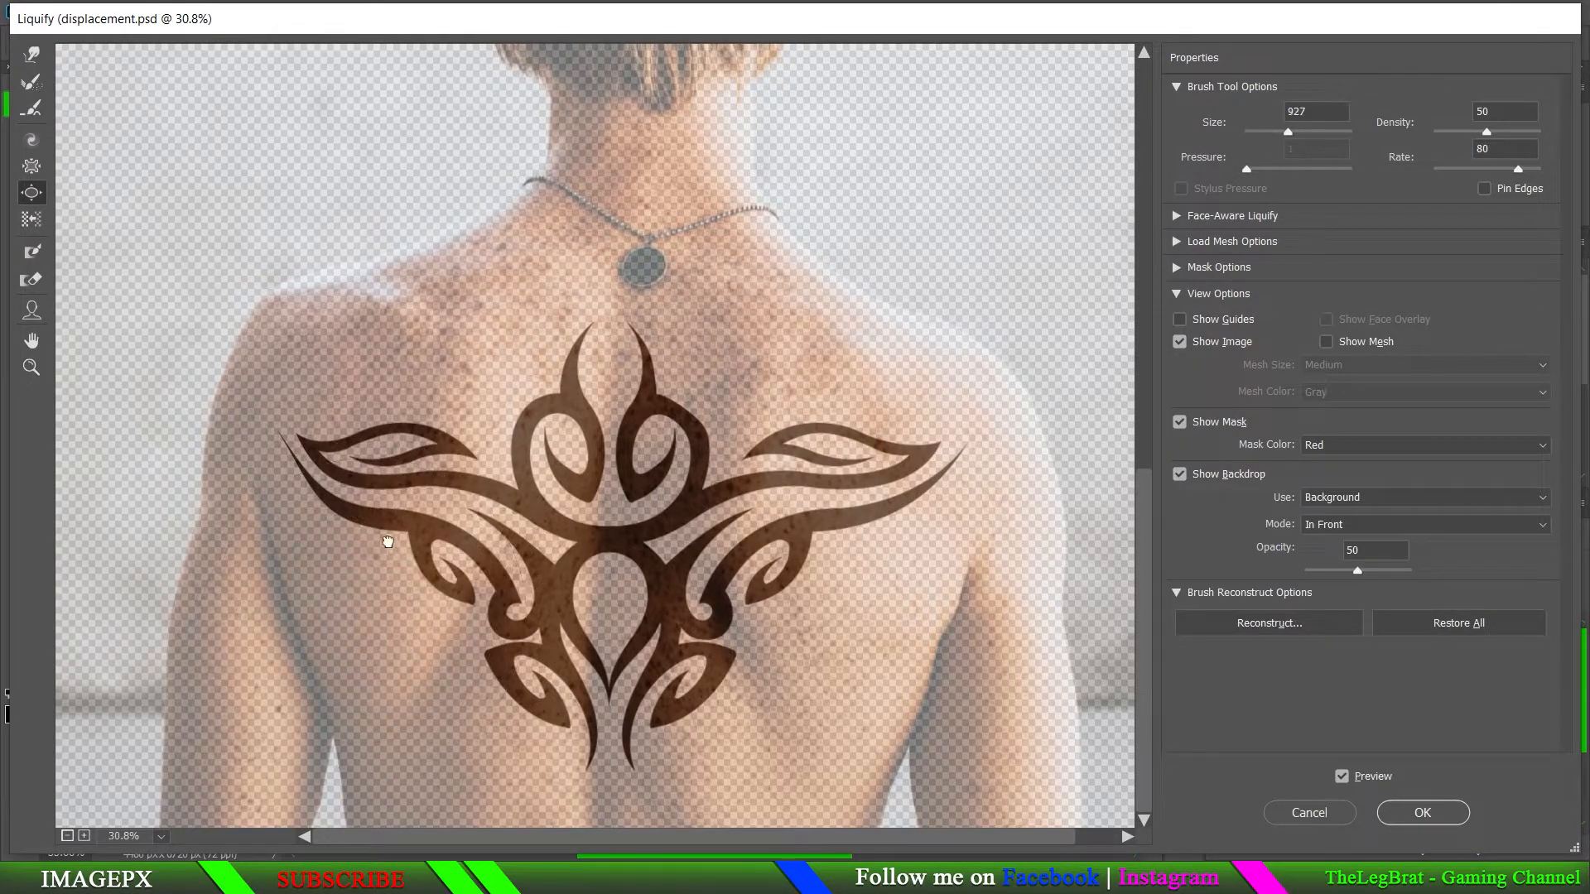
pyautogui.scroll(1, 536, 659)
pyautogui.moveTo(542, 661); pyautogui.dragTo(449, 510)
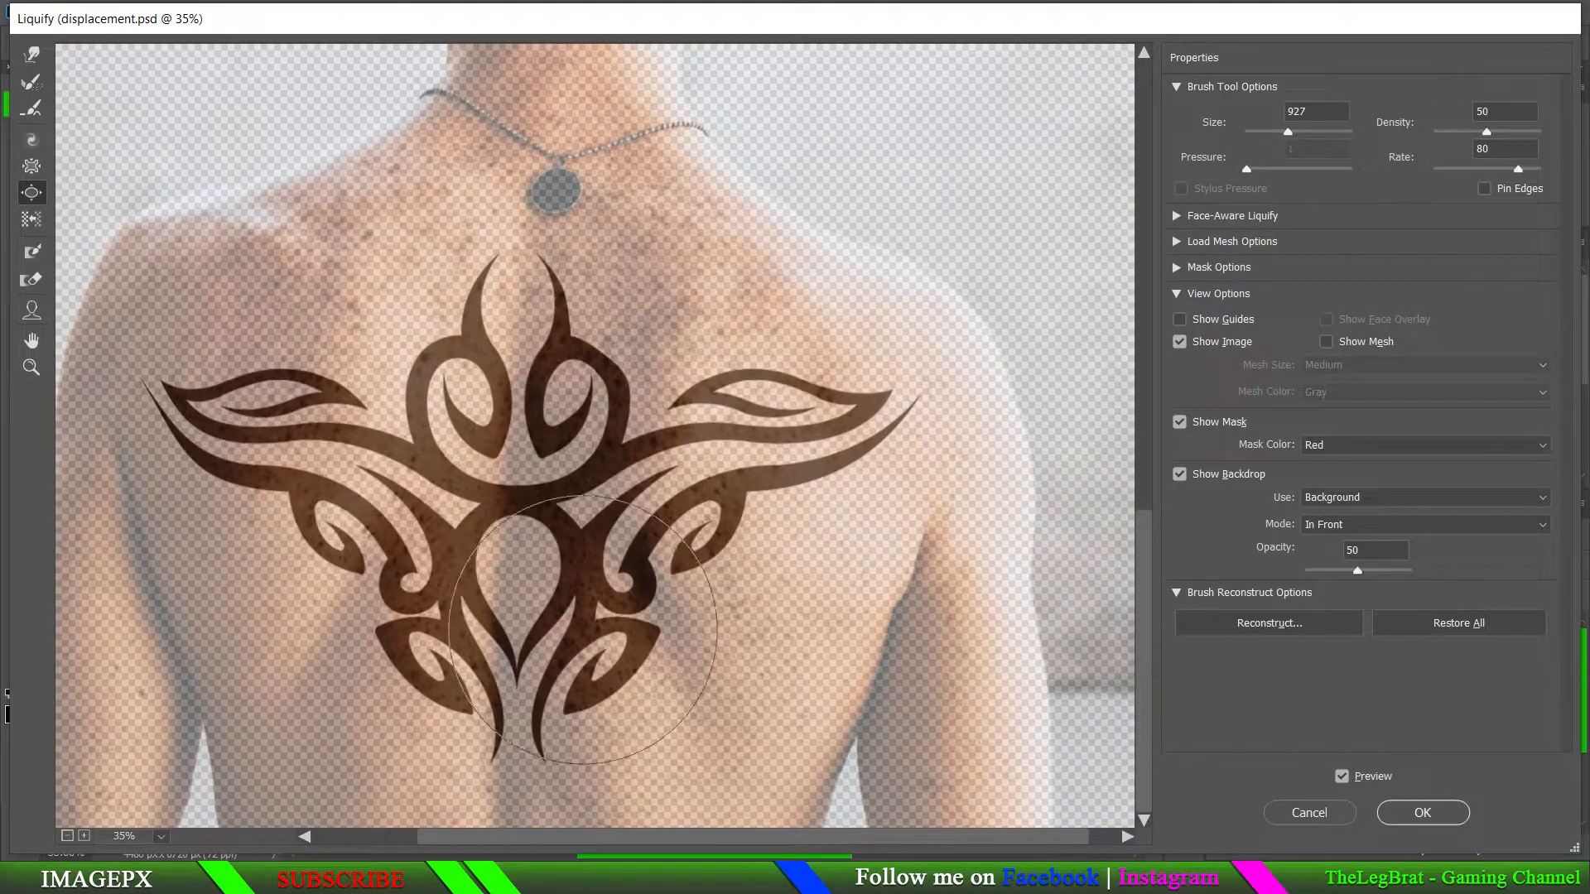
pyautogui.moveTo(770, 695); pyautogui.dragTo(701, 696)
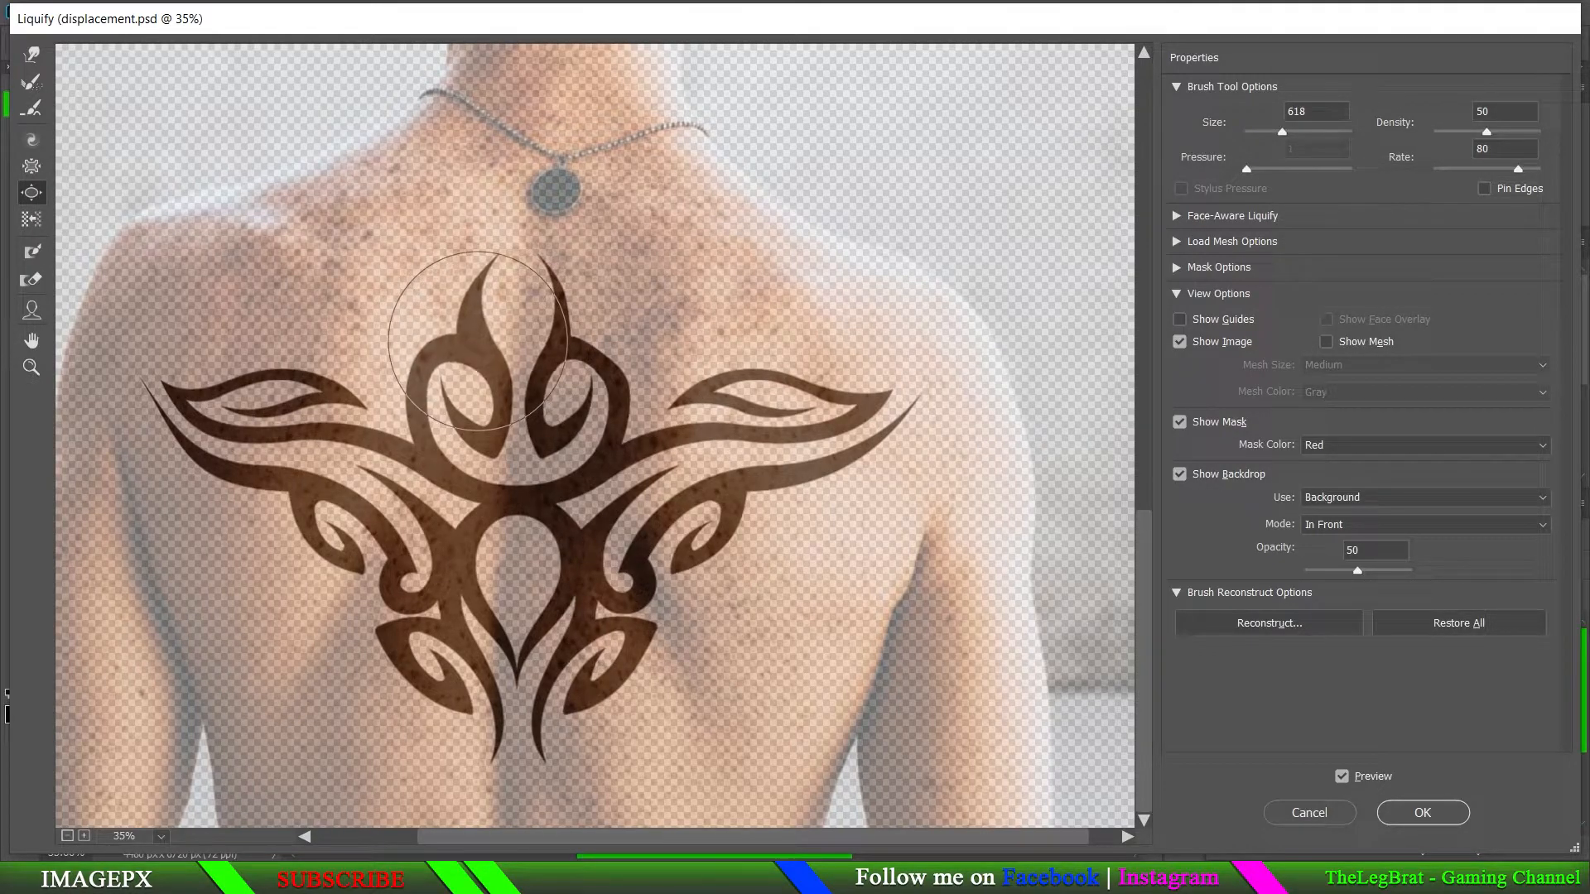
# - Try the Pucker tool with a brush size of 924 on the tattoo's upper-left loop and undo it
pyautogui.click(30, 170)
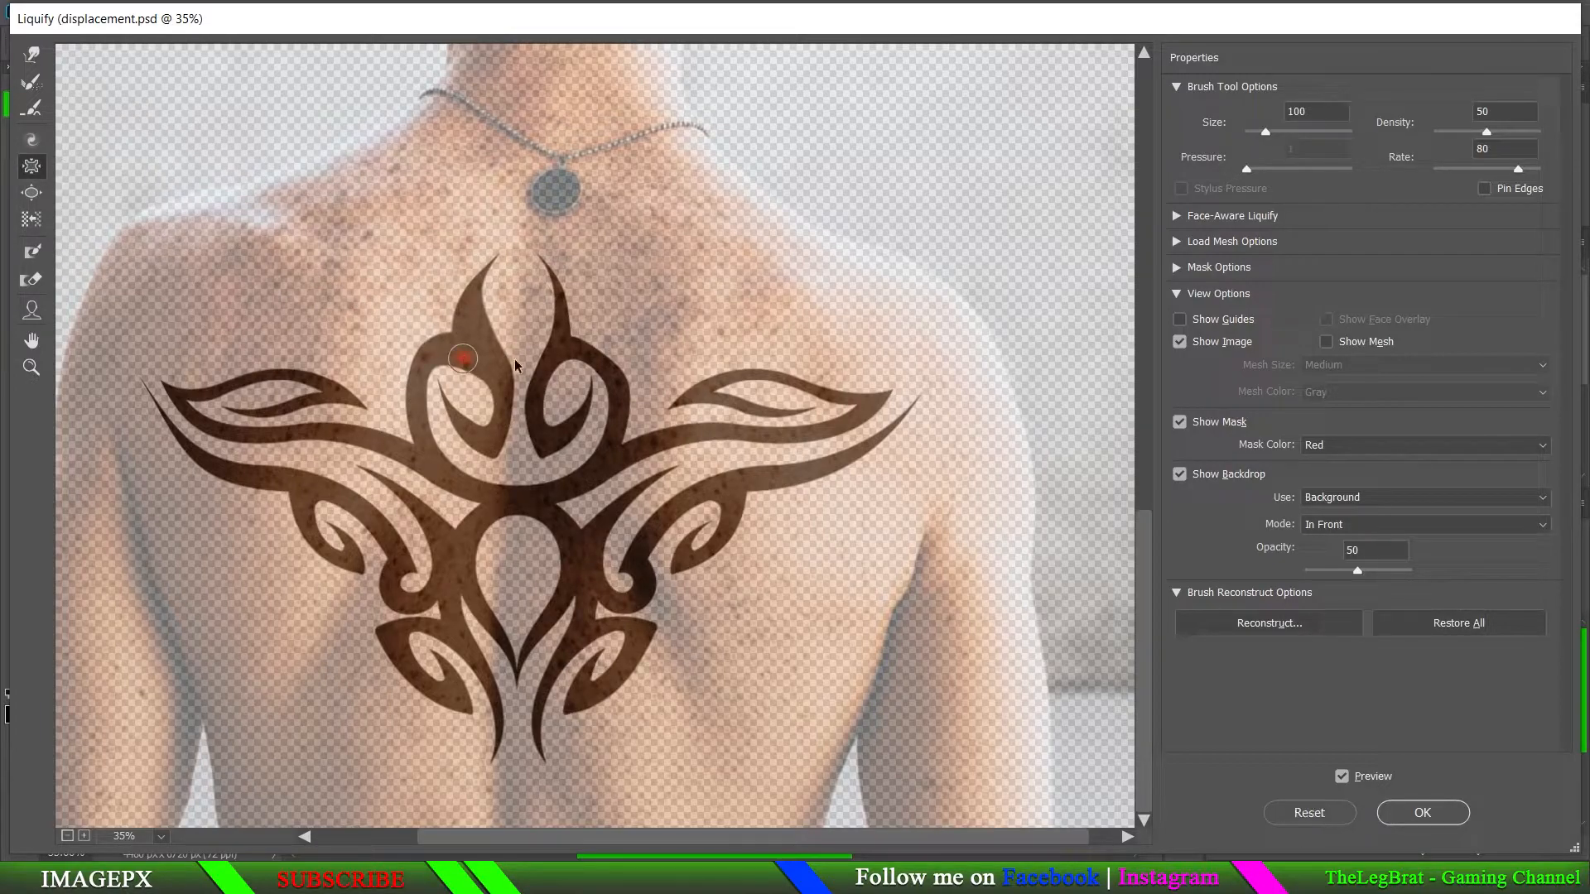
pyautogui.moveTo(463, 359)
pyautogui.mouseDown()
pyautogui.moveTo(546, 354)
pyautogui.moveTo(474, 354)
pyautogui.mouseUp()
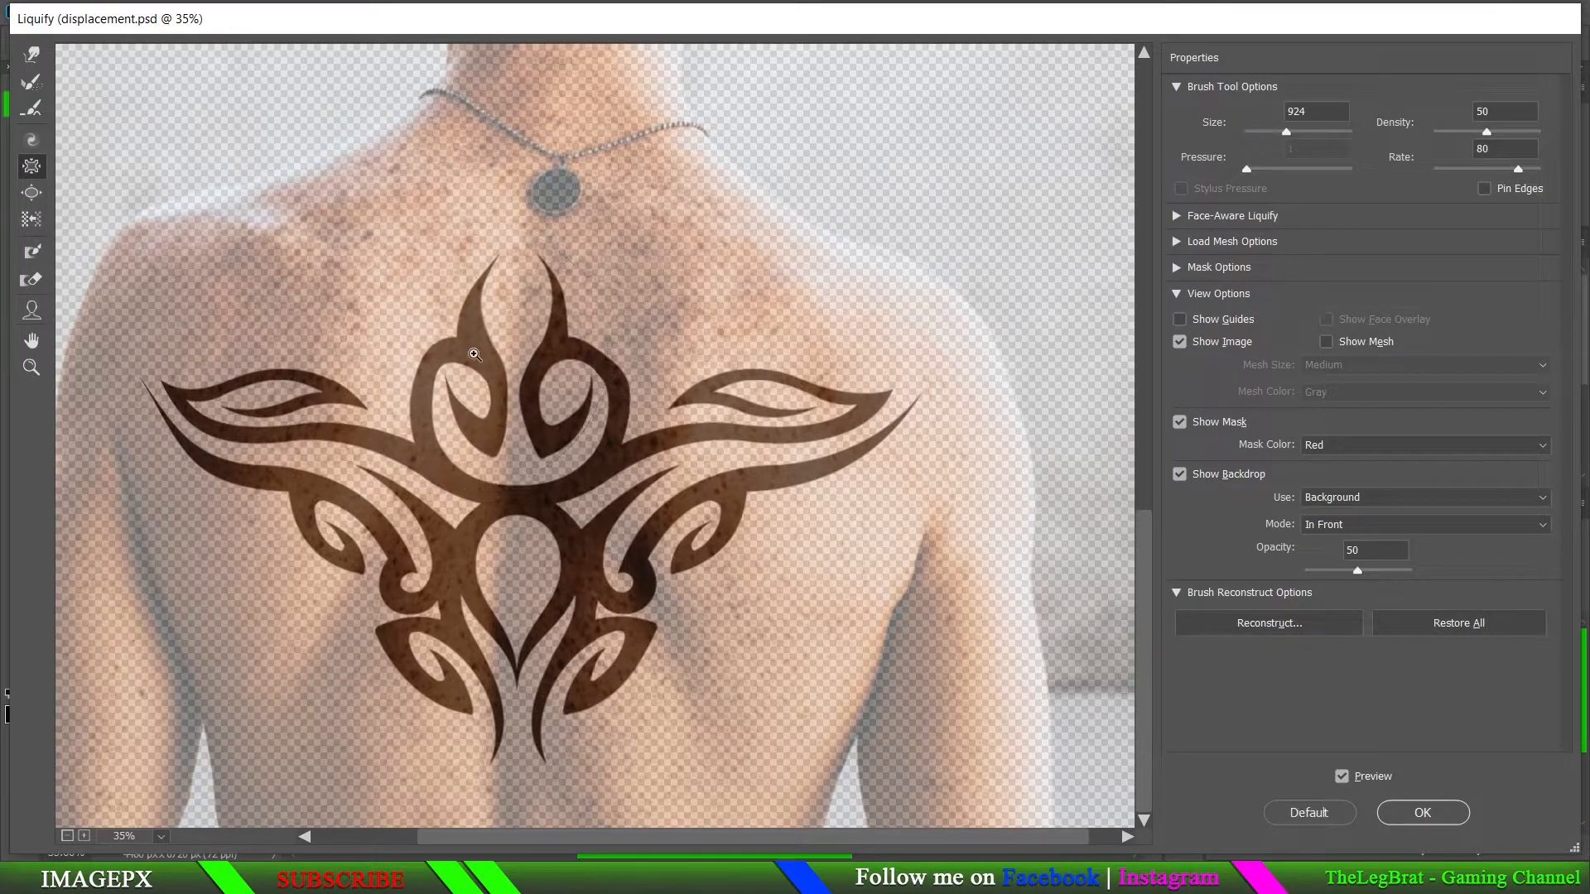
pyautogui.hotkey('ctrl', 'alt', 'z')
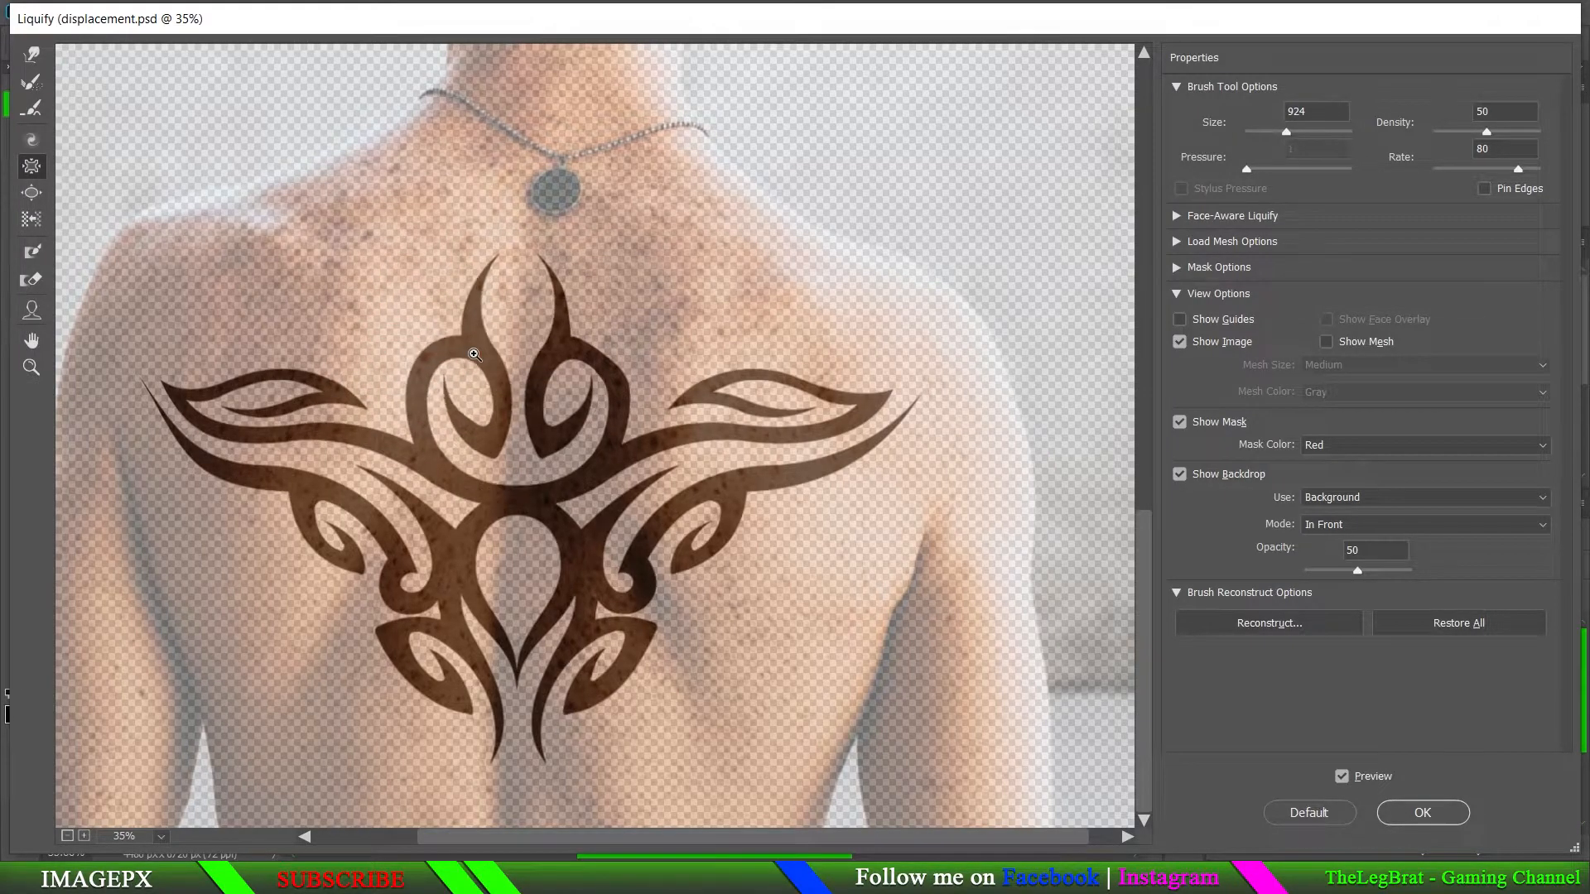
# - Try the Twirl Clockwise and Forward Warp tools on the tattoo's upper-left loop and spike, undoing each stroke
pyautogui.click(31, 141)
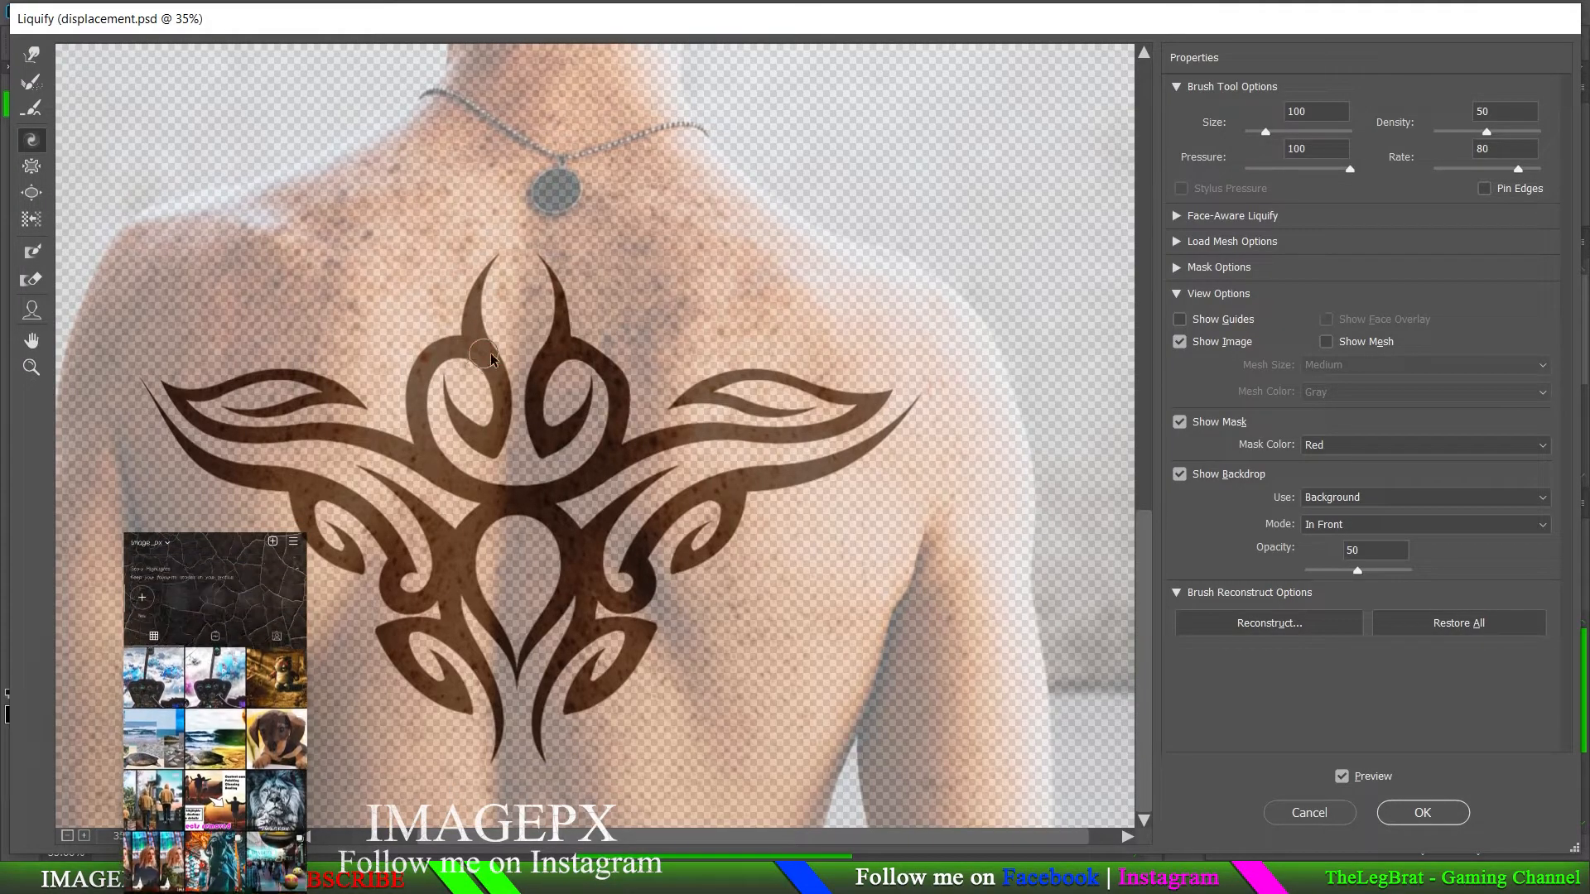
pyautogui.moveTo(487, 355)
pyautogui.mouseDown()
pyautogui.moveTo(646, 356)
pyautogui.moveTo(491, 365)
pyautogui.mouseUp()
pyautogui.hotkey('ctrl', 'z')
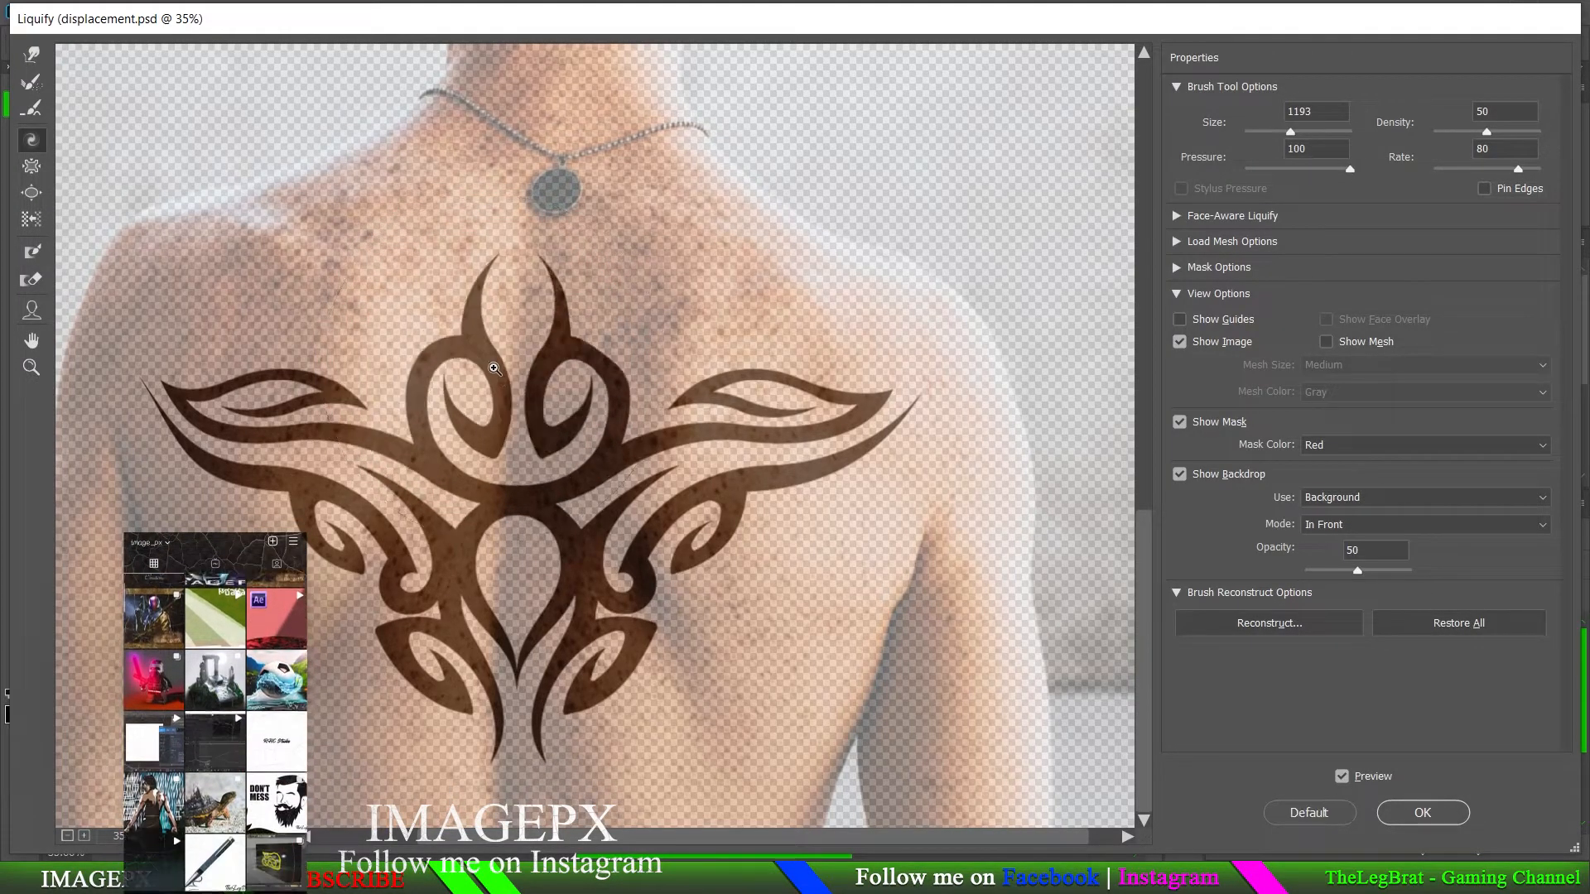
pyautogui.click(32, 53)
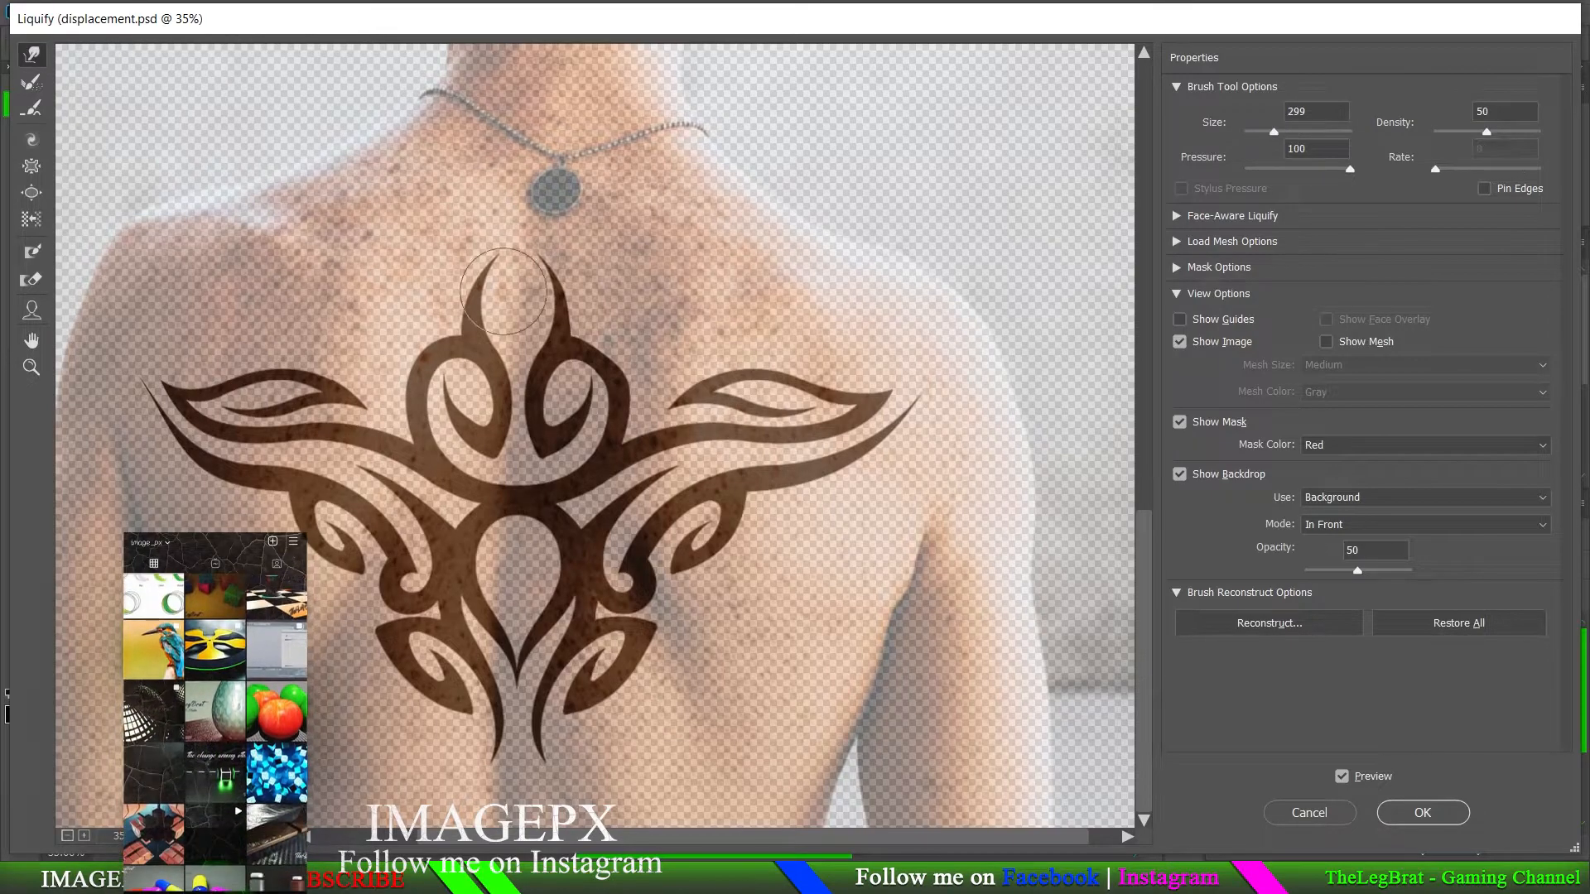
pyautogui.moveTo(503, 294)
pyautogui.mouseDown()
pyautogui.moveTo(647, 300)
pyautogui.moveTo(481, 300)
pyautogui.moveTo(499, 301)
pyautogui.mouseUp()
pyautogui.hotkey('ctrl', 'z')
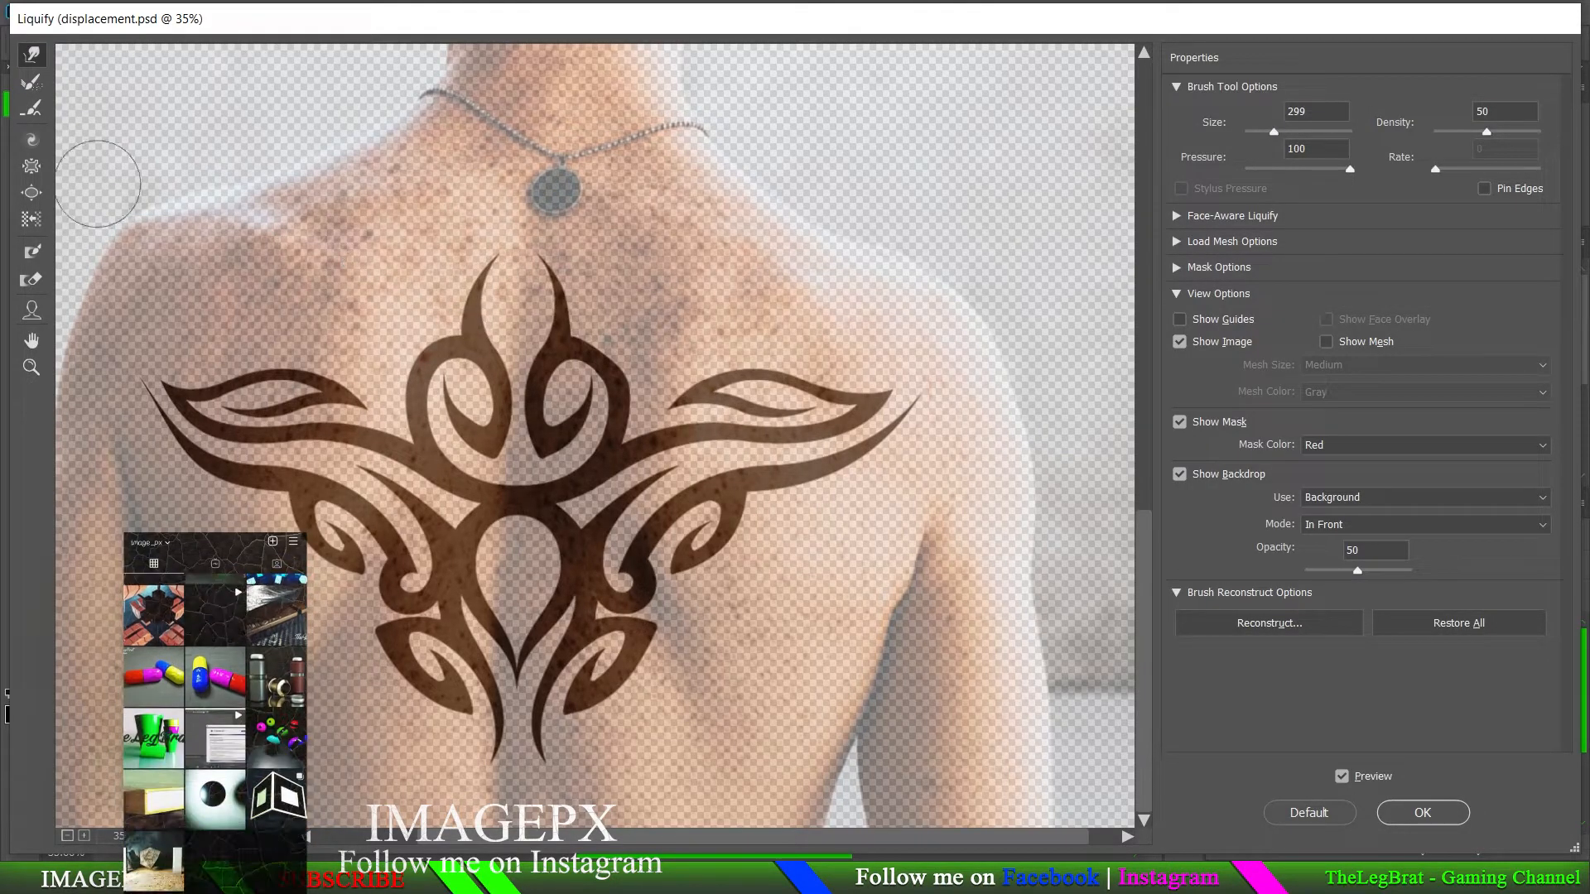
# - Bloat the tattoo's upper-right loop with the Bloat tool at a brush size of 618
pyautogui.click(32, 192)
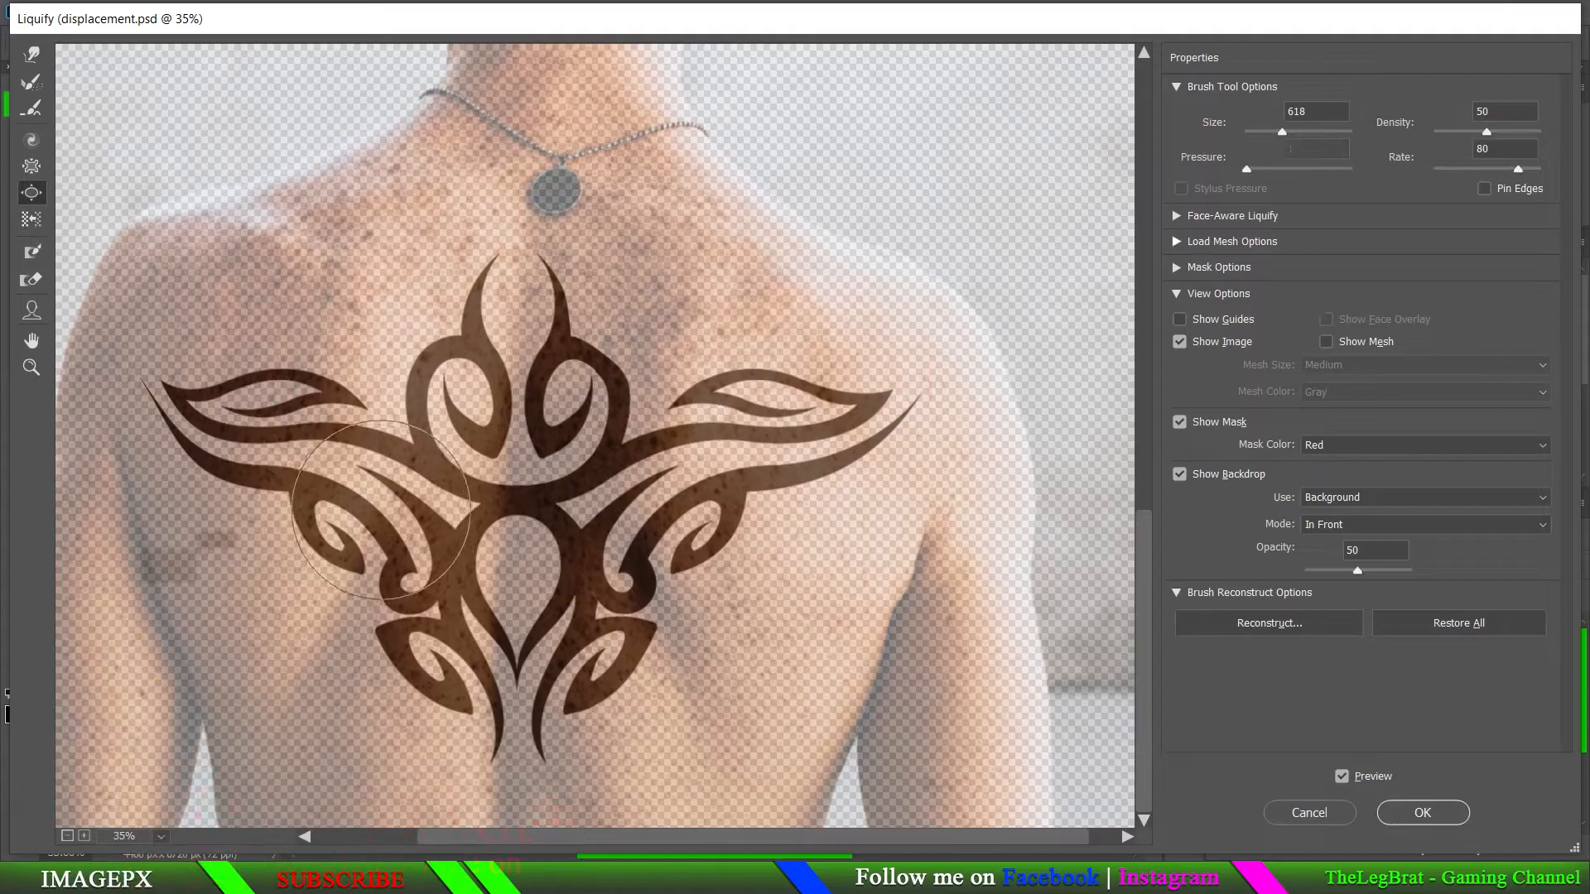
pyautogui.scroll(-5, 381, 510)
pyautogui.scroll(1, 625, 587)
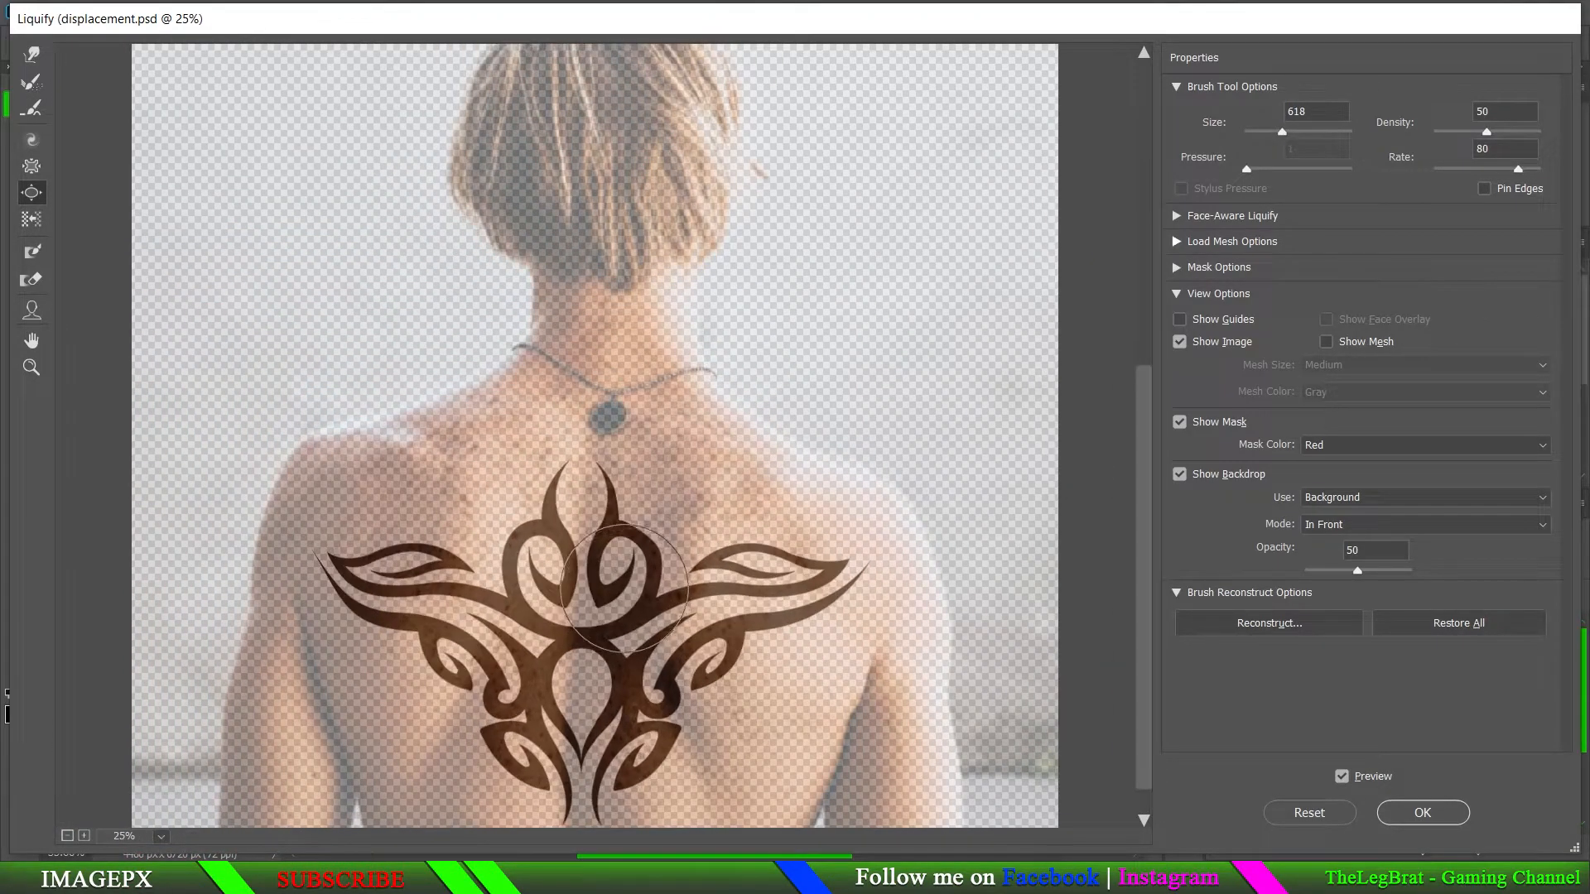
pyautogui.scroll(2, 625, 587)
pyautogui.click(629, 561)
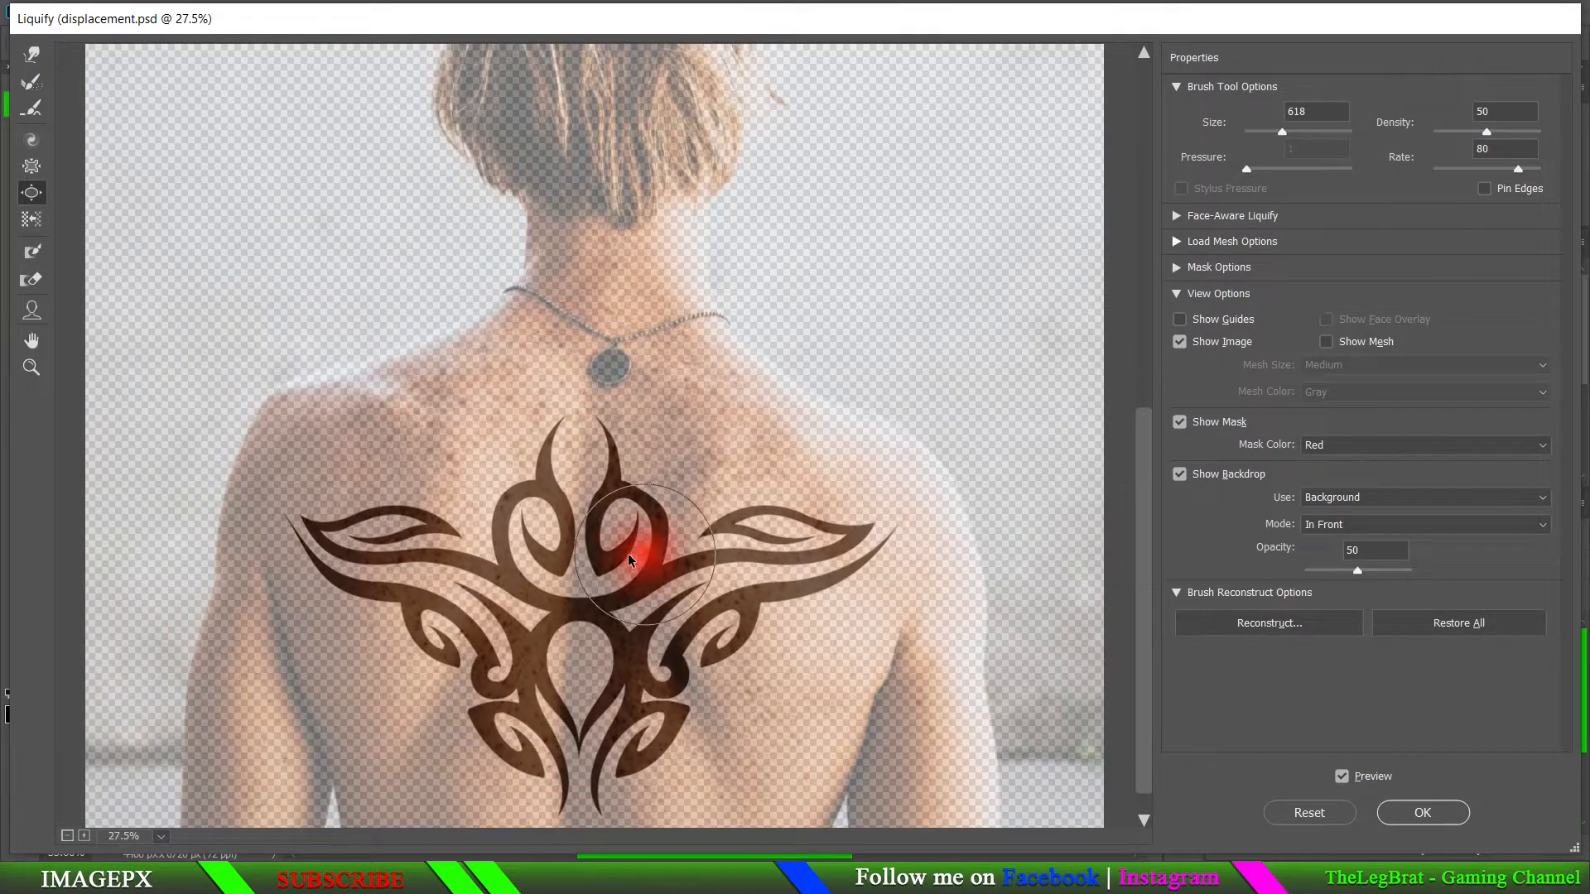
pyautogui.moveTo(629, 561)
pyautogui.mouseDown()
pyautogui.moveTo(616, 560)
pyautogui.moveTo(596, 485)
pyautogui.mouseUp()
pyautogui.scroll(1, 605, 571)
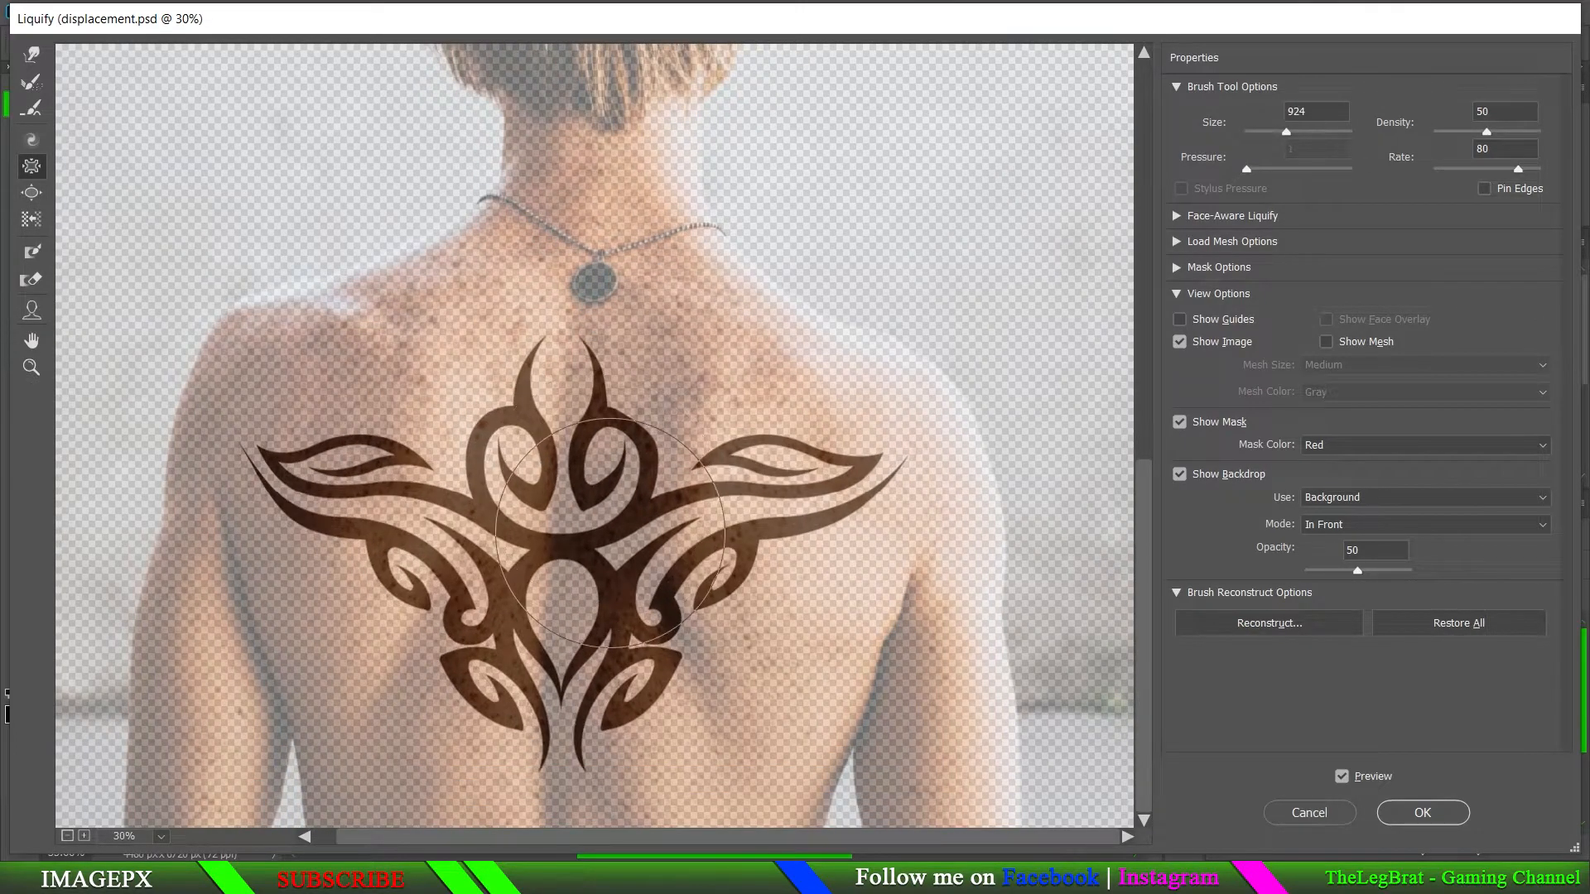
# - Pucker the tattoo's lower-right curl with brush sizes reduced to 616 and 483, and apply the Liquify filter
pyautogui.moveTo(613, 547); pyautogui.dragTo(575, 547)
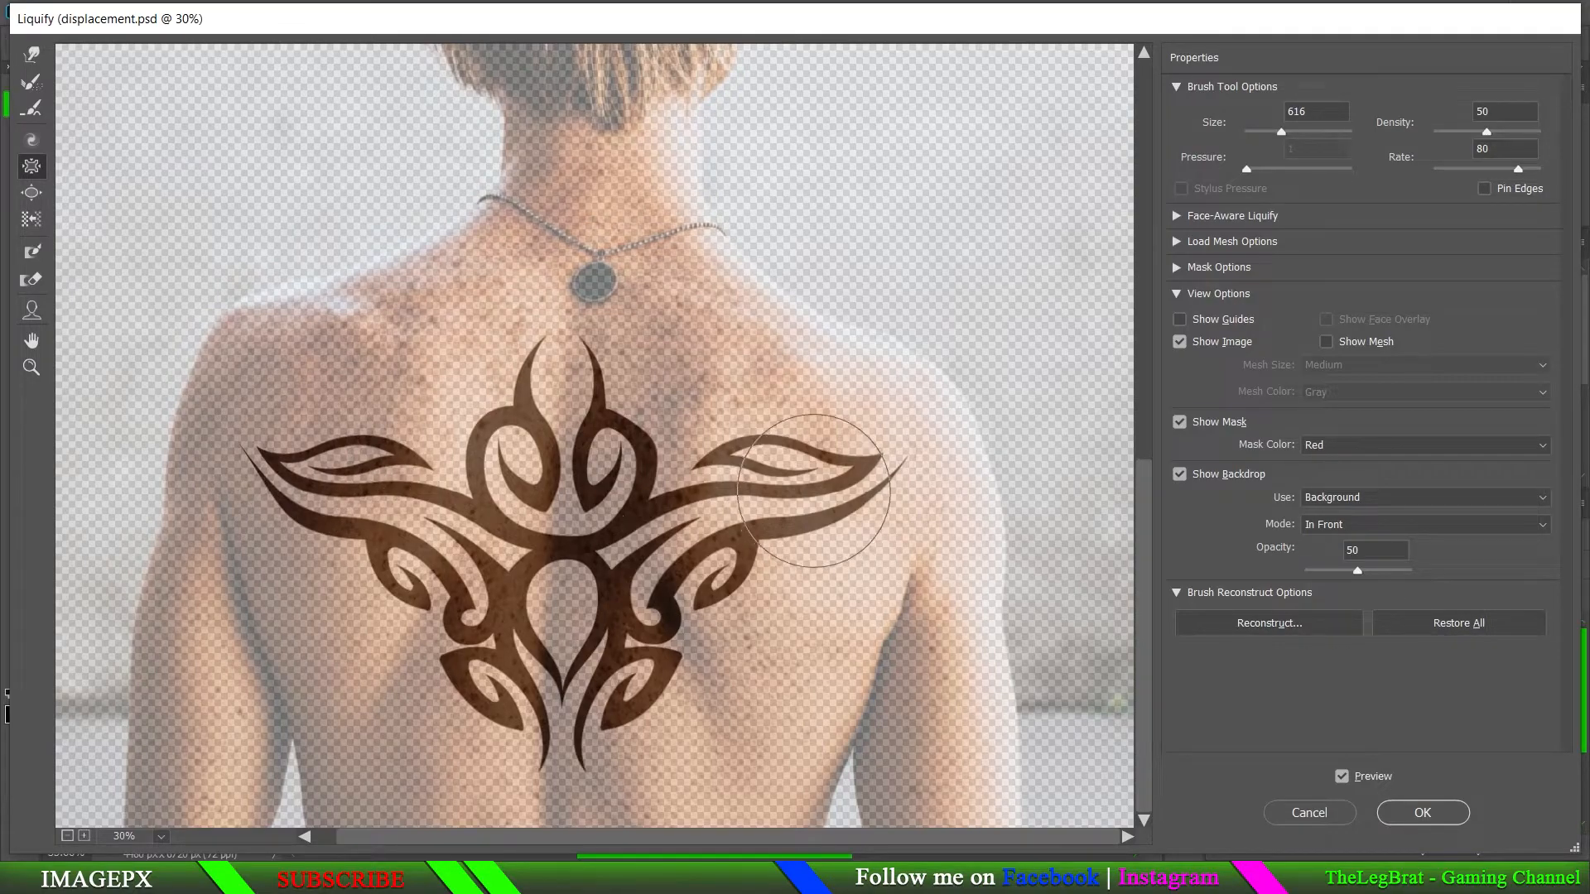
pyautogui.keyDown('alt'); pyautogui.moveTo(687, 617); pyautogui.dragTo(647, 617); pyautogui.keyUp('alt')
pyautogui.click(671, 612)
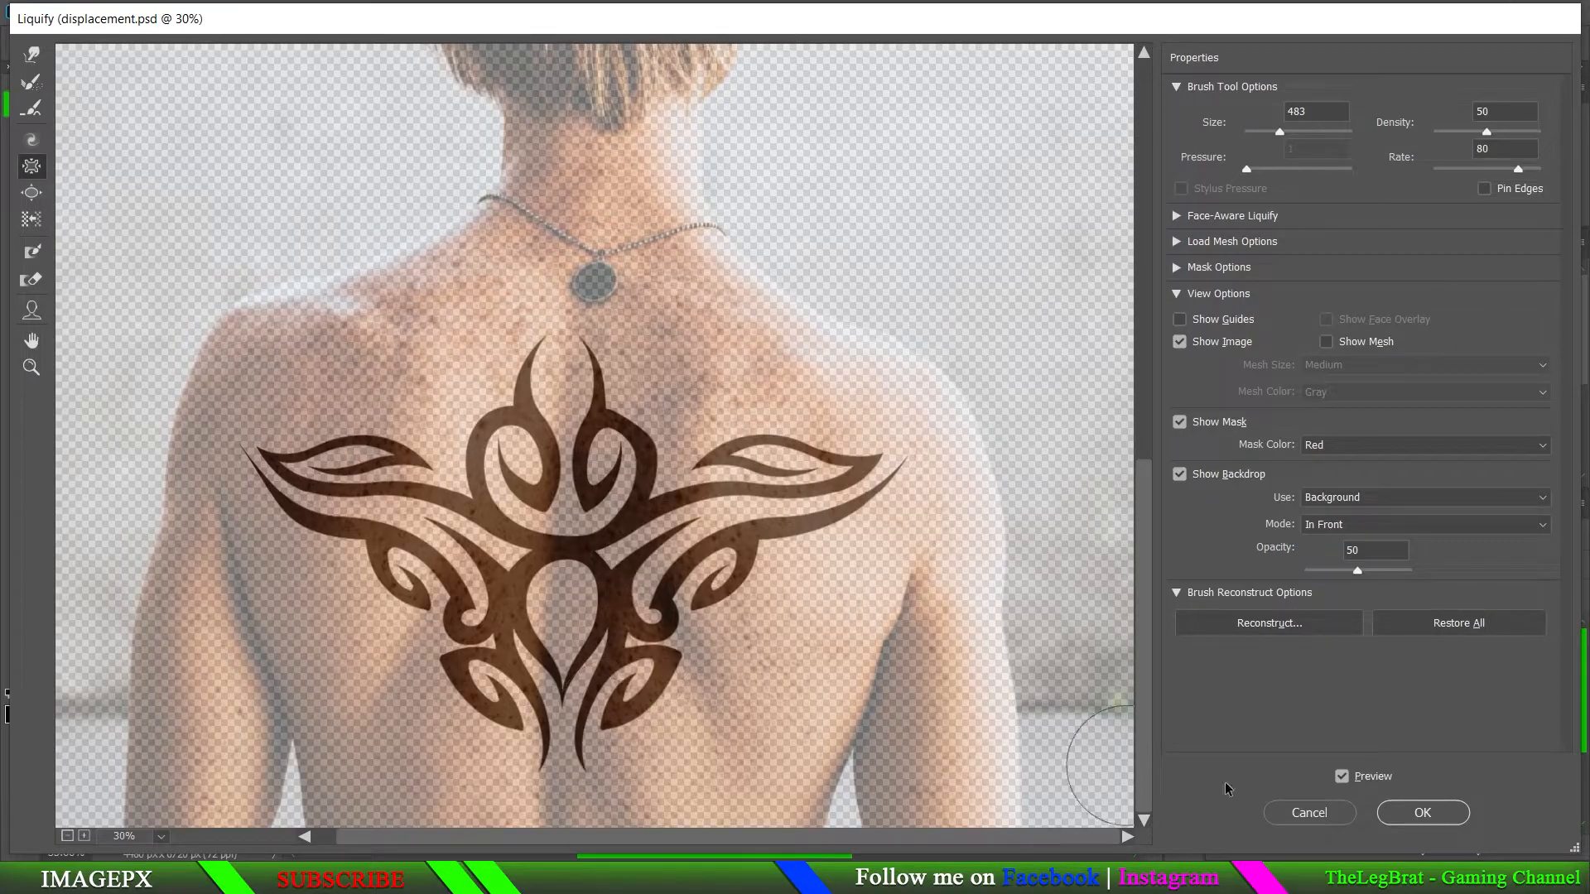
pyautogui.click(1421, 815)
# - Examine the liquified tattoo on the man's back and review the layer stack
pyautogui.hotkey('ctrl', '0')
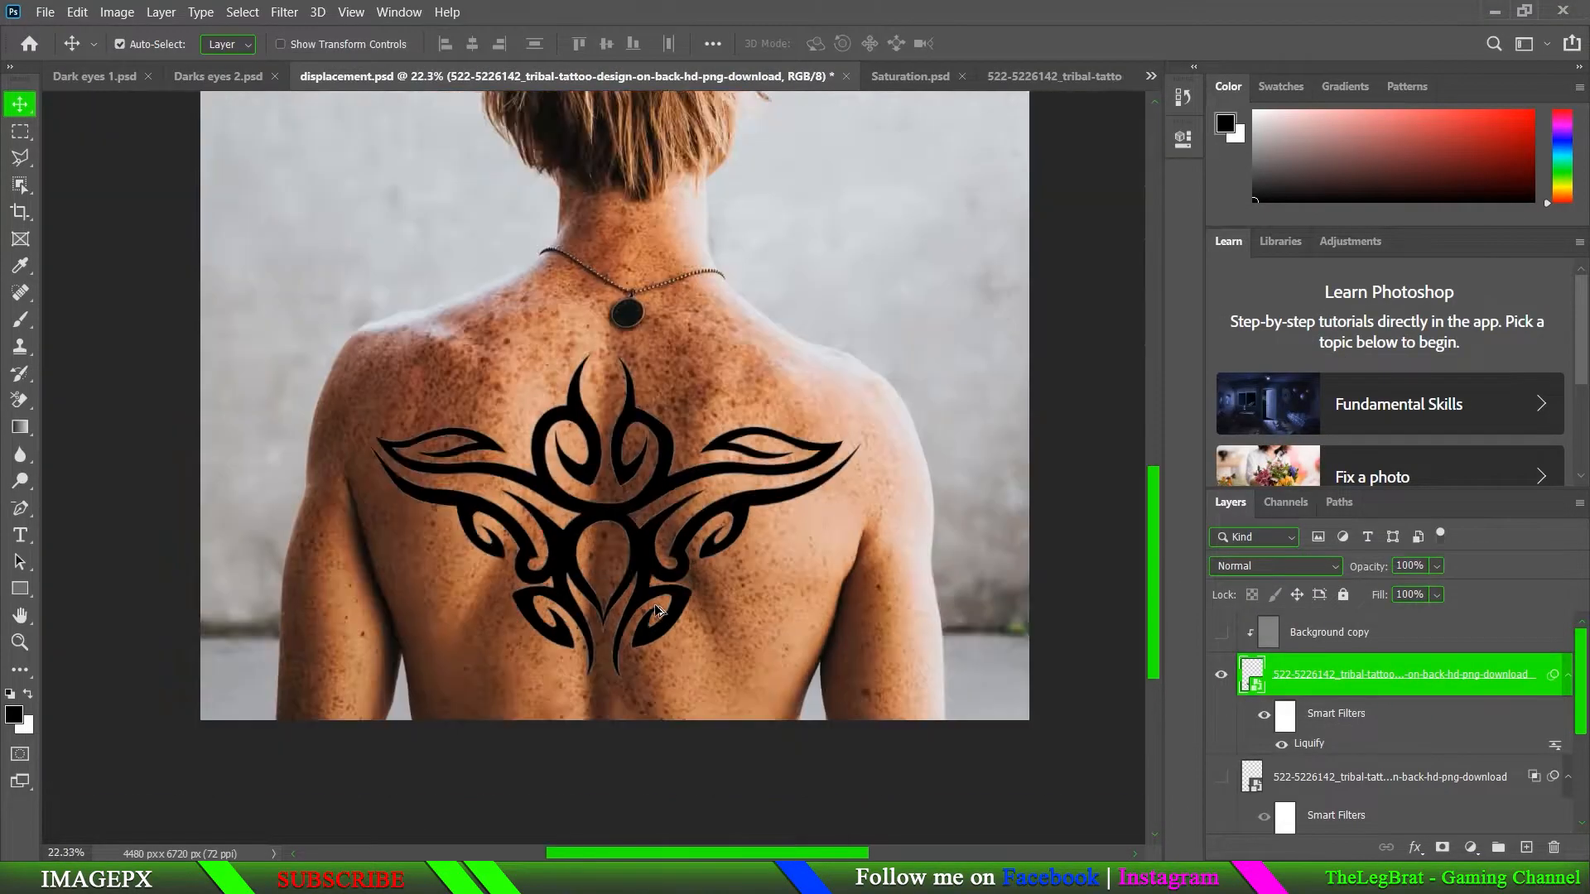
pyautogui.scroll(-2, 654, 609)
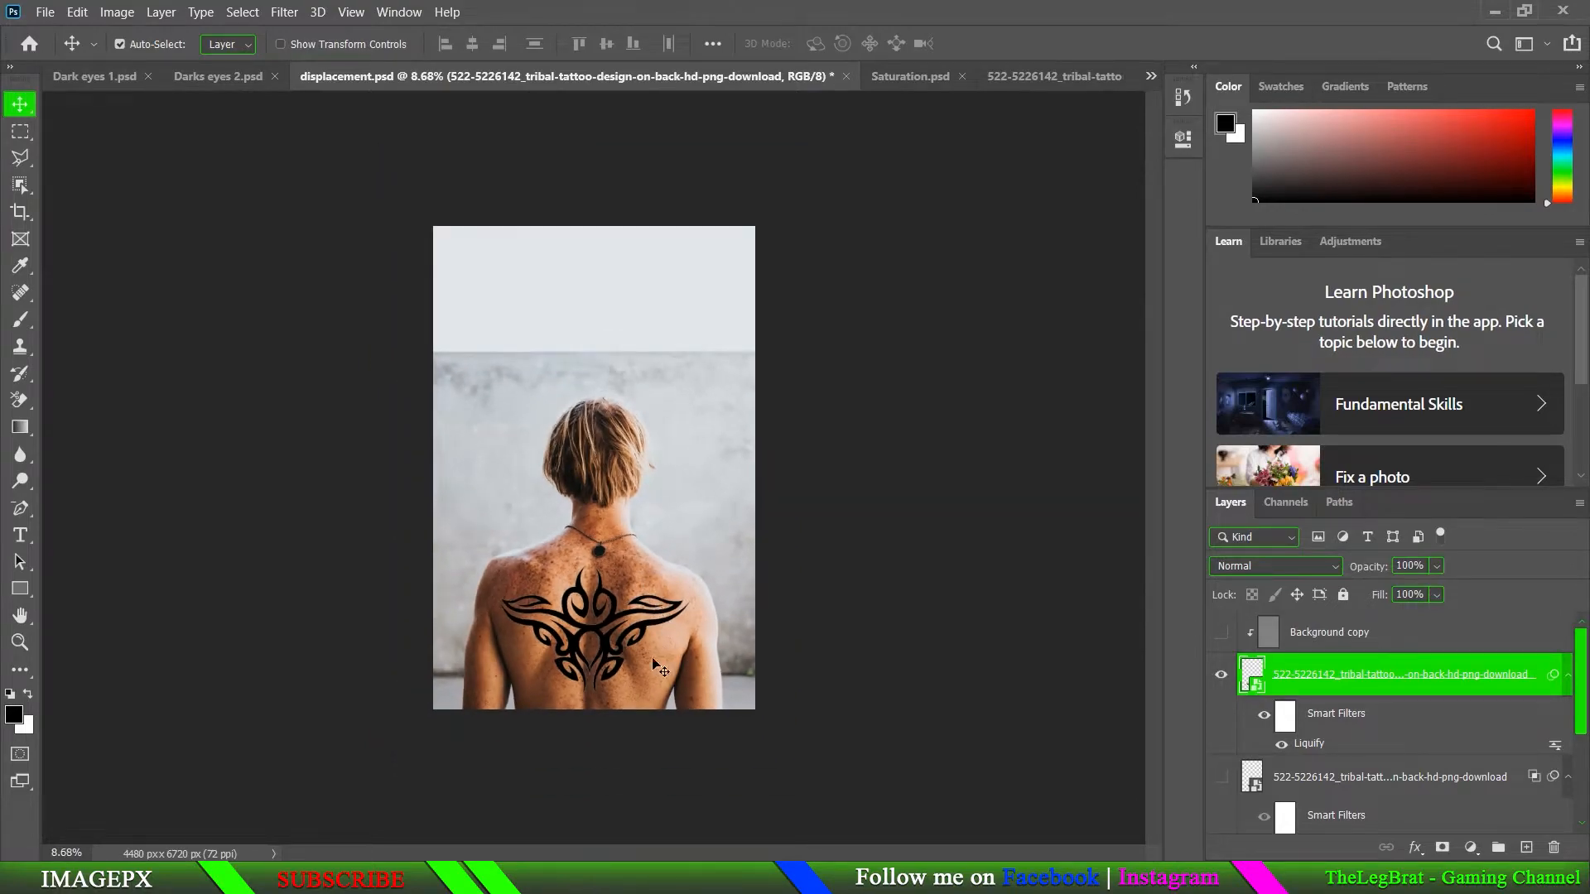
pyautogui.scroll(3, 660, 668)
pyautogui.moveTo(615, 648); pyautogui.dragTo(670, 567)
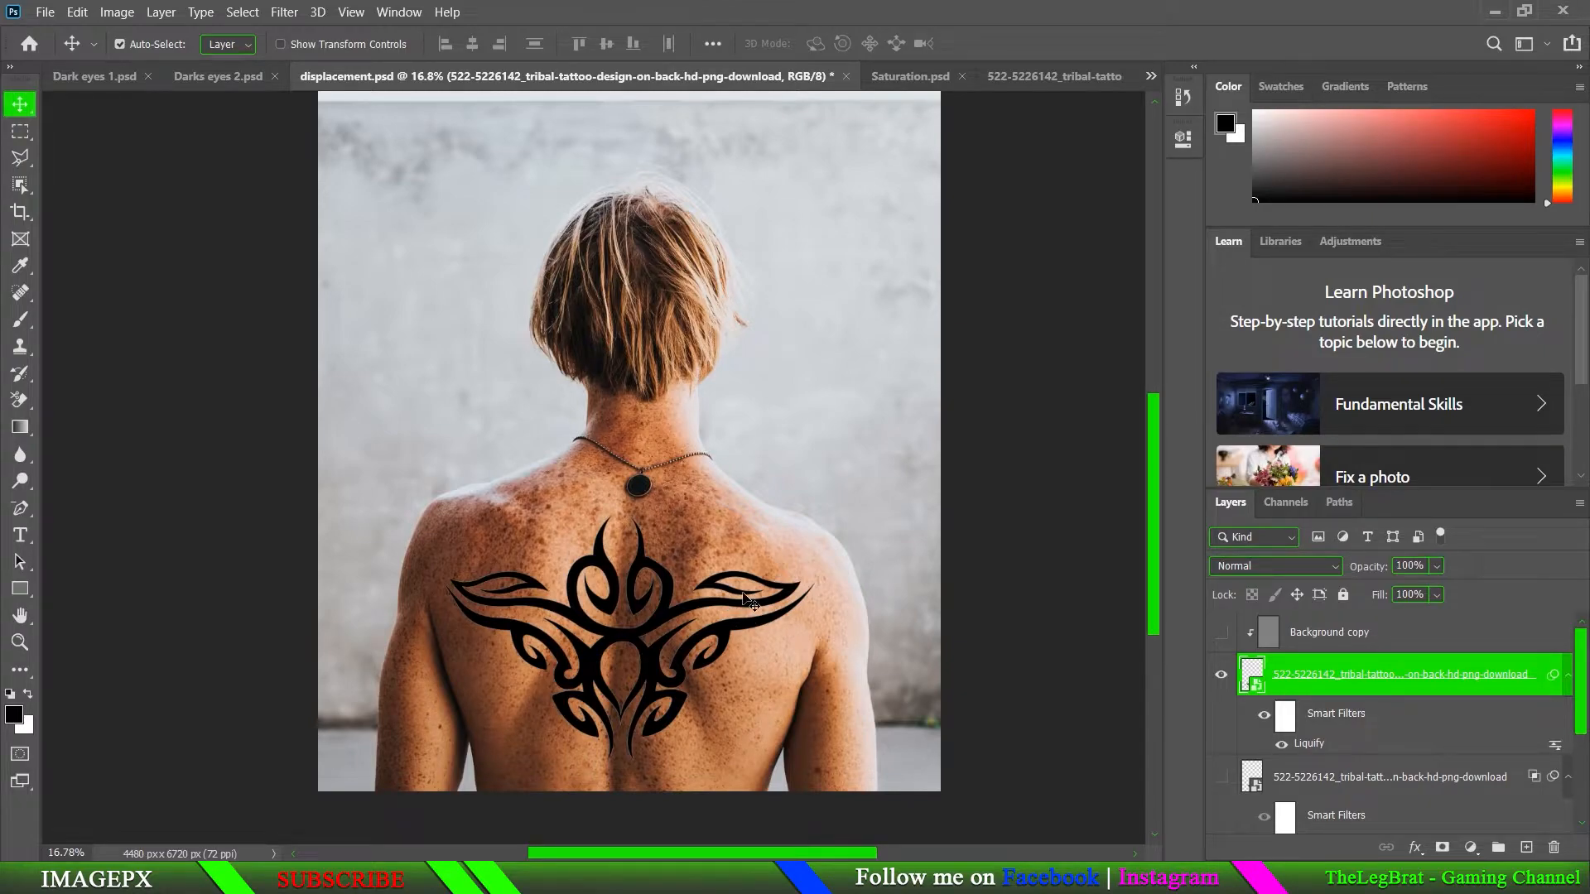
pyautogui.scroll(-2, 749, 604)
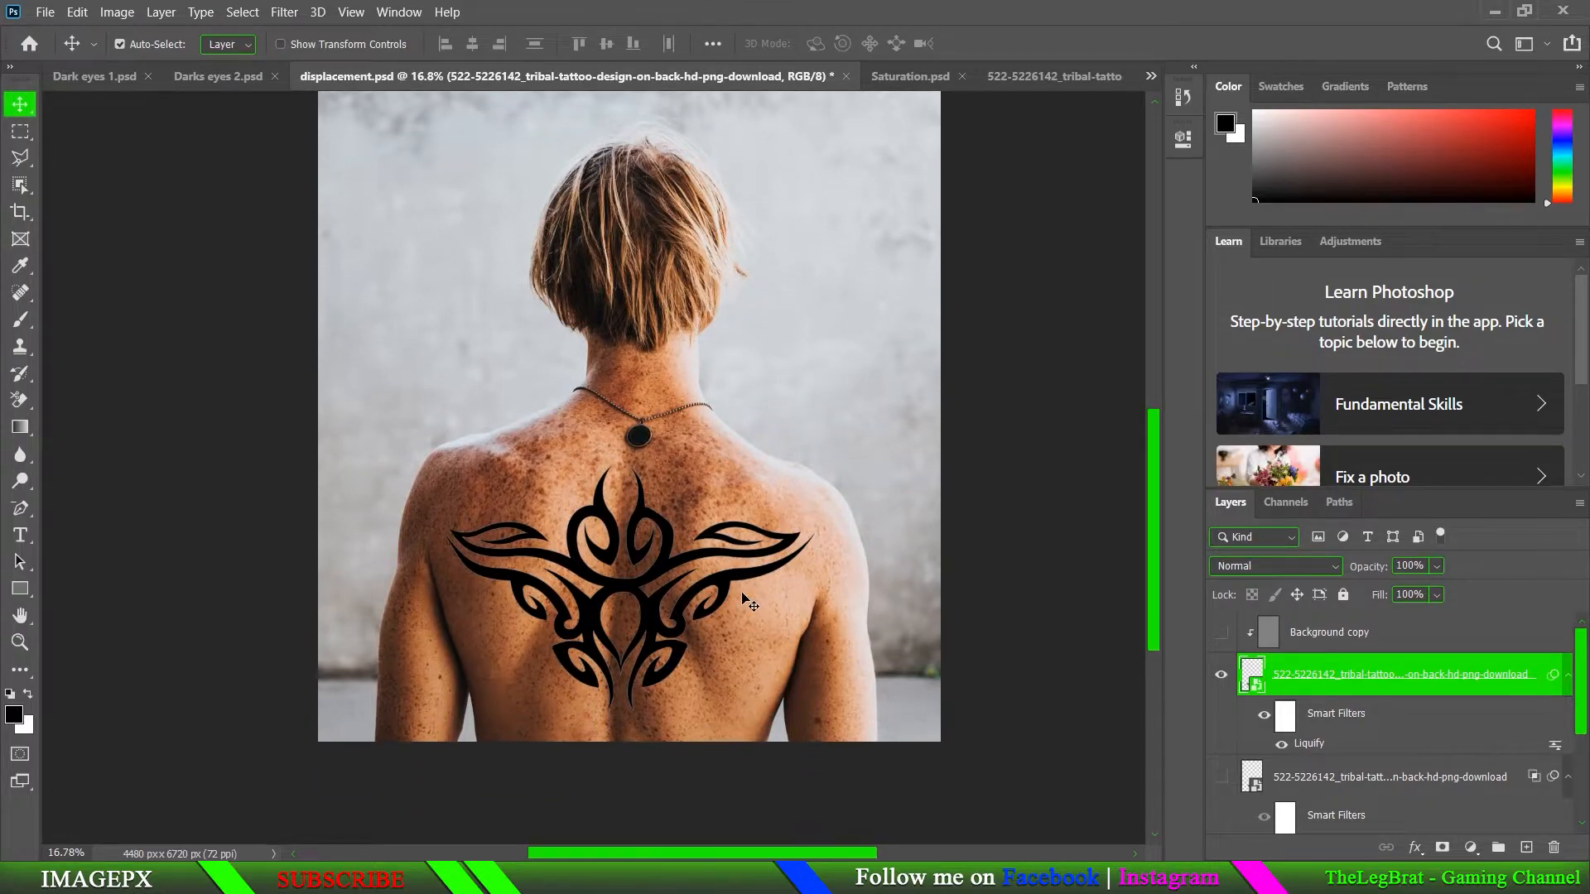
pyautogui.scroll(-1, 749, 605)
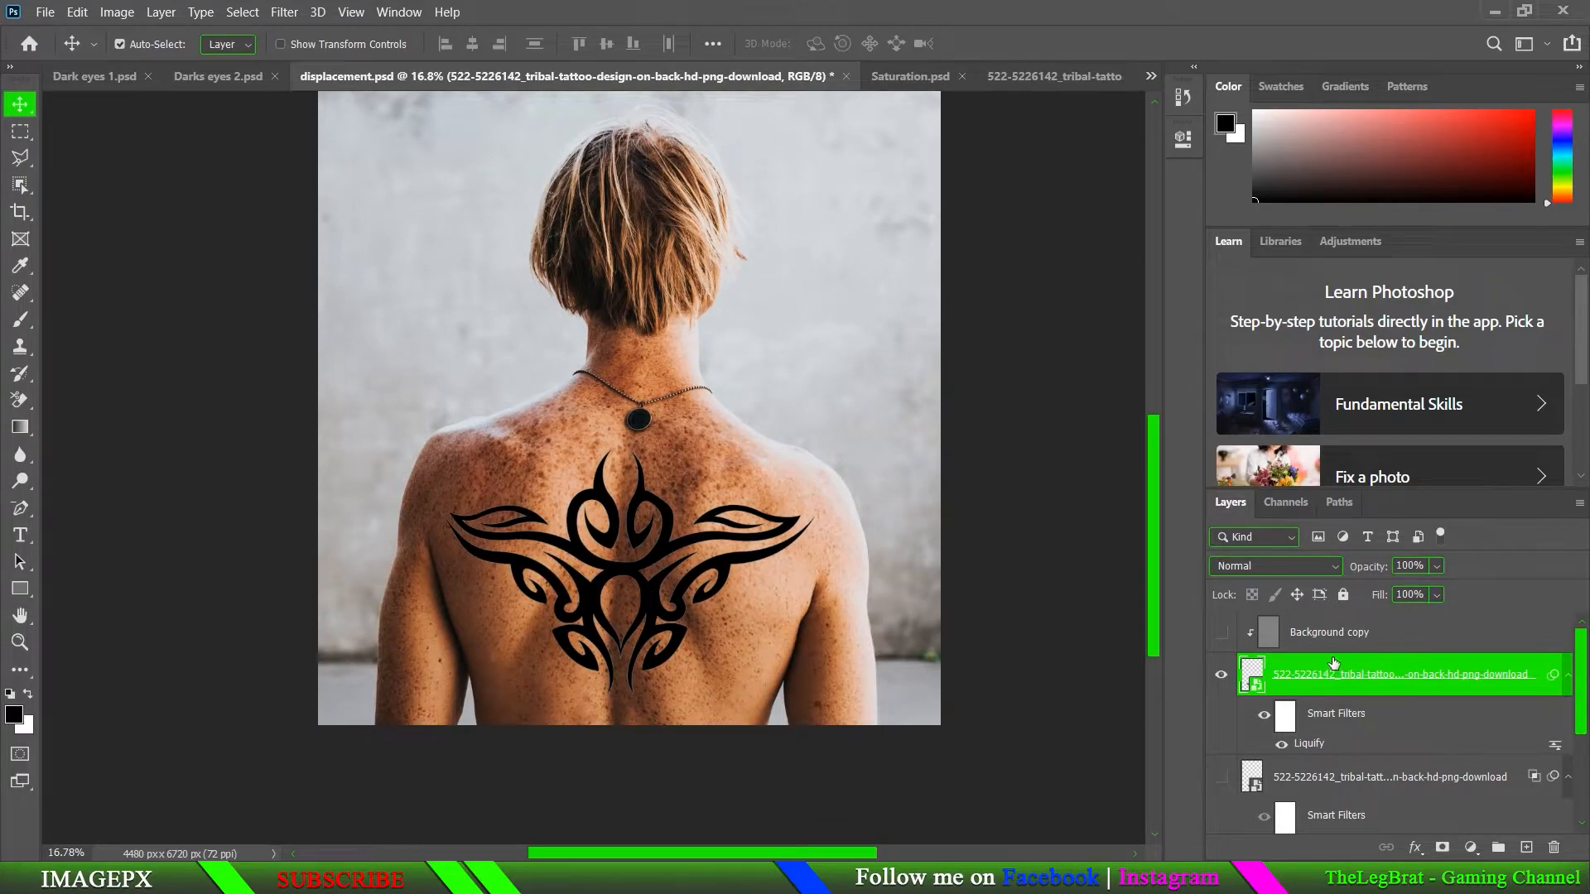
pyautogui.scroll(-3, 1395, 658)
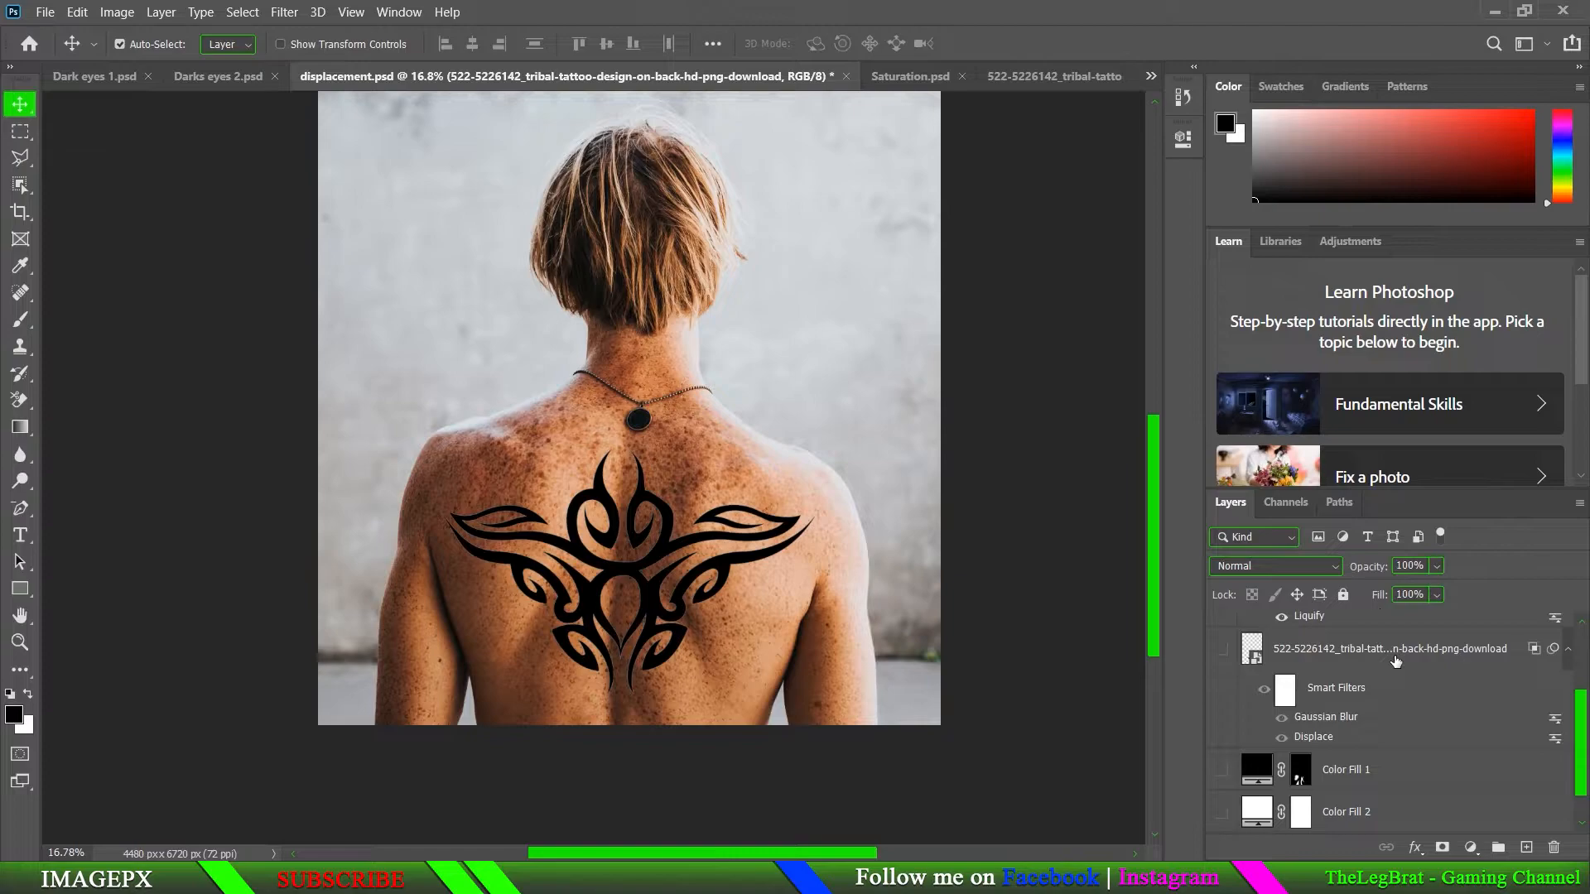
pyautogui.scroll(3, 1395, 661)
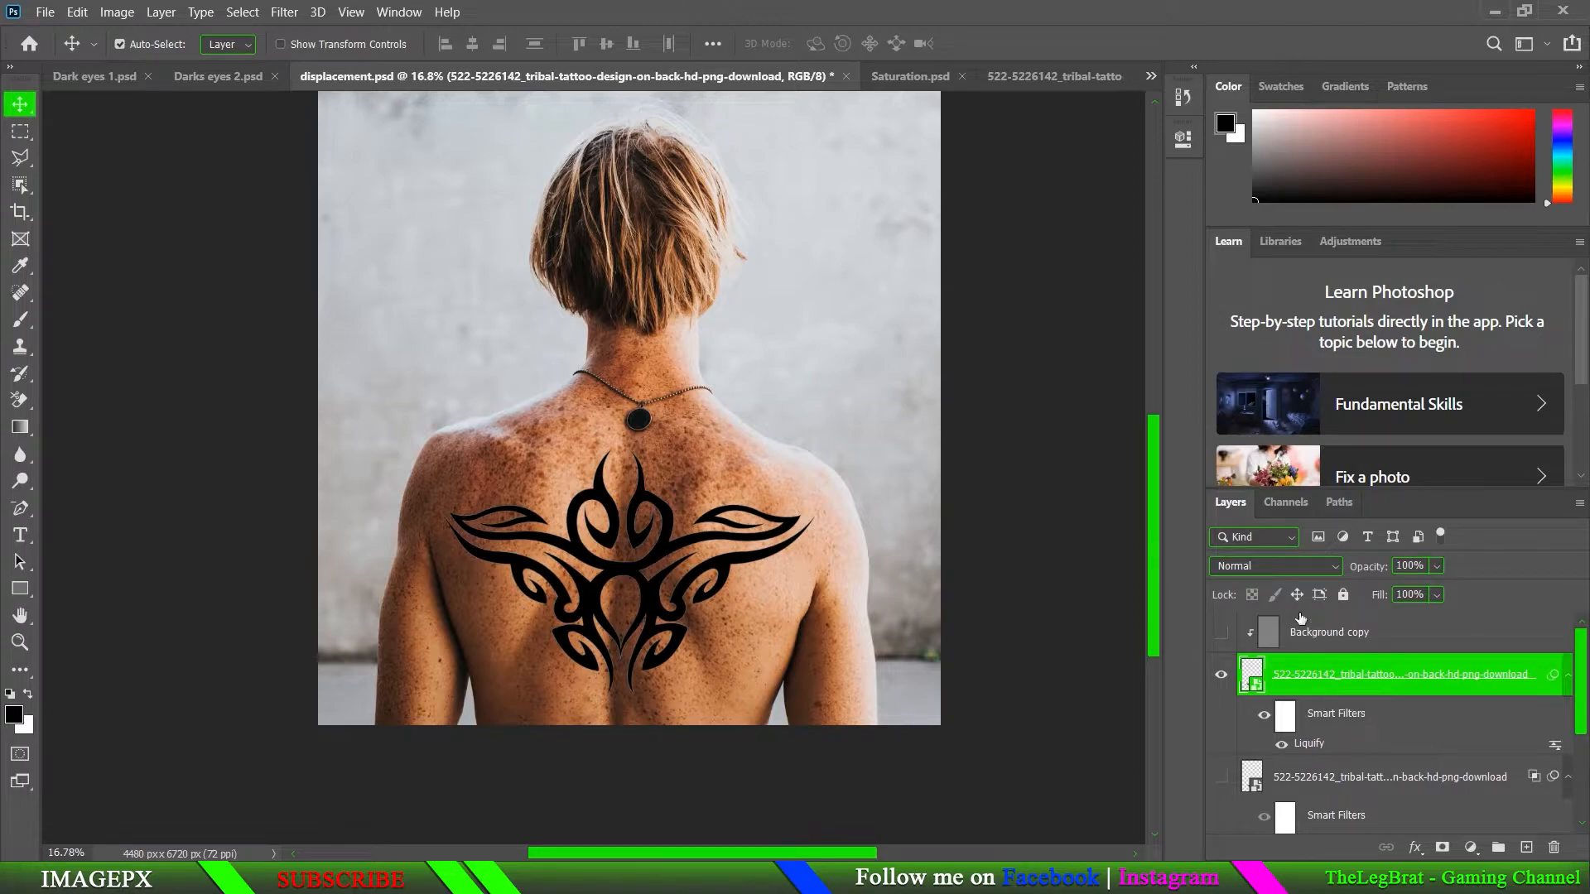
pyautogui.press('h')
pyautogui.doubleClick(1522, 667)
pyautogui.click(1484, 275)
# - Split the tattoo layer's Blend If underlying-layer highlight slider to 121 / 202 in the blending options and apply it
pyautogui.click(163, 12)
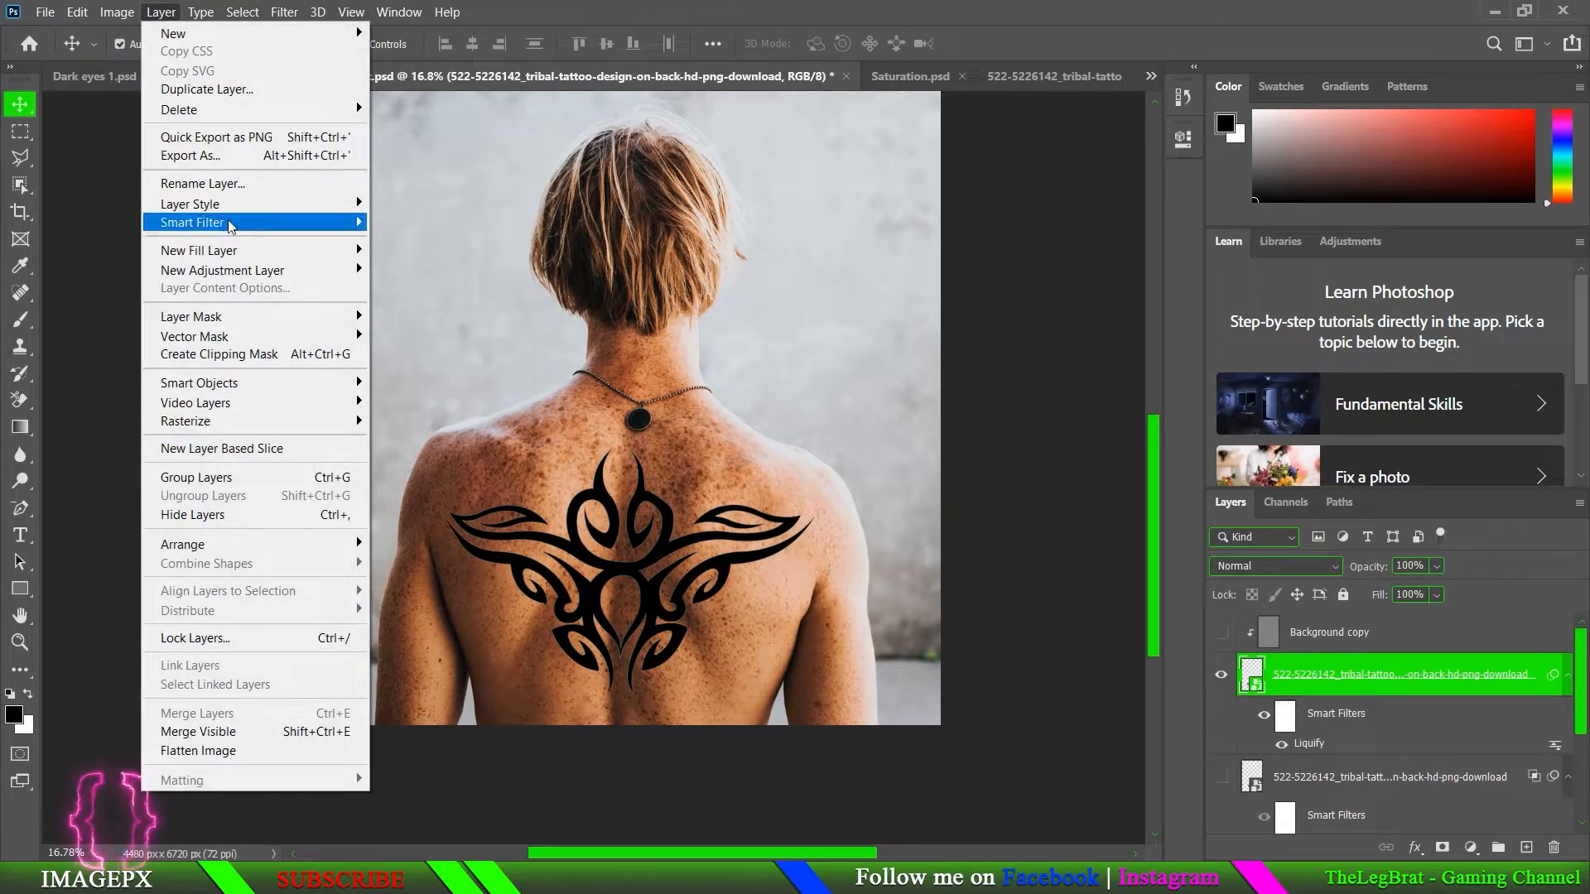
pyautogui.moveTo(246, 204)
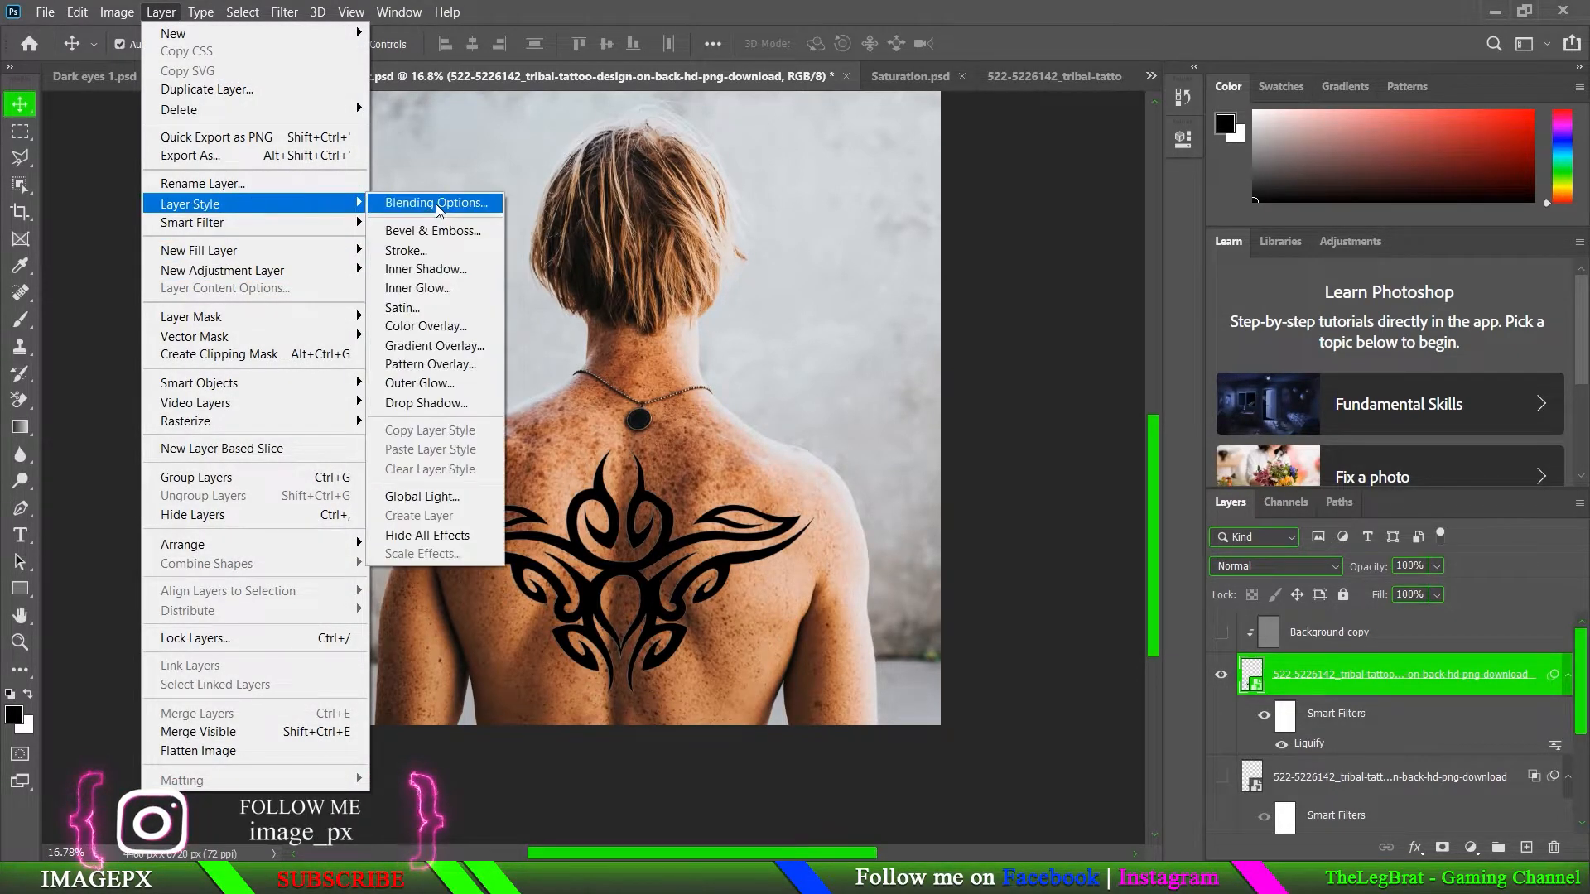
pyautogui.click(439, 204)
pyautogui.moveTo(974, 196); pyautogui.dragTo(1084, 163)
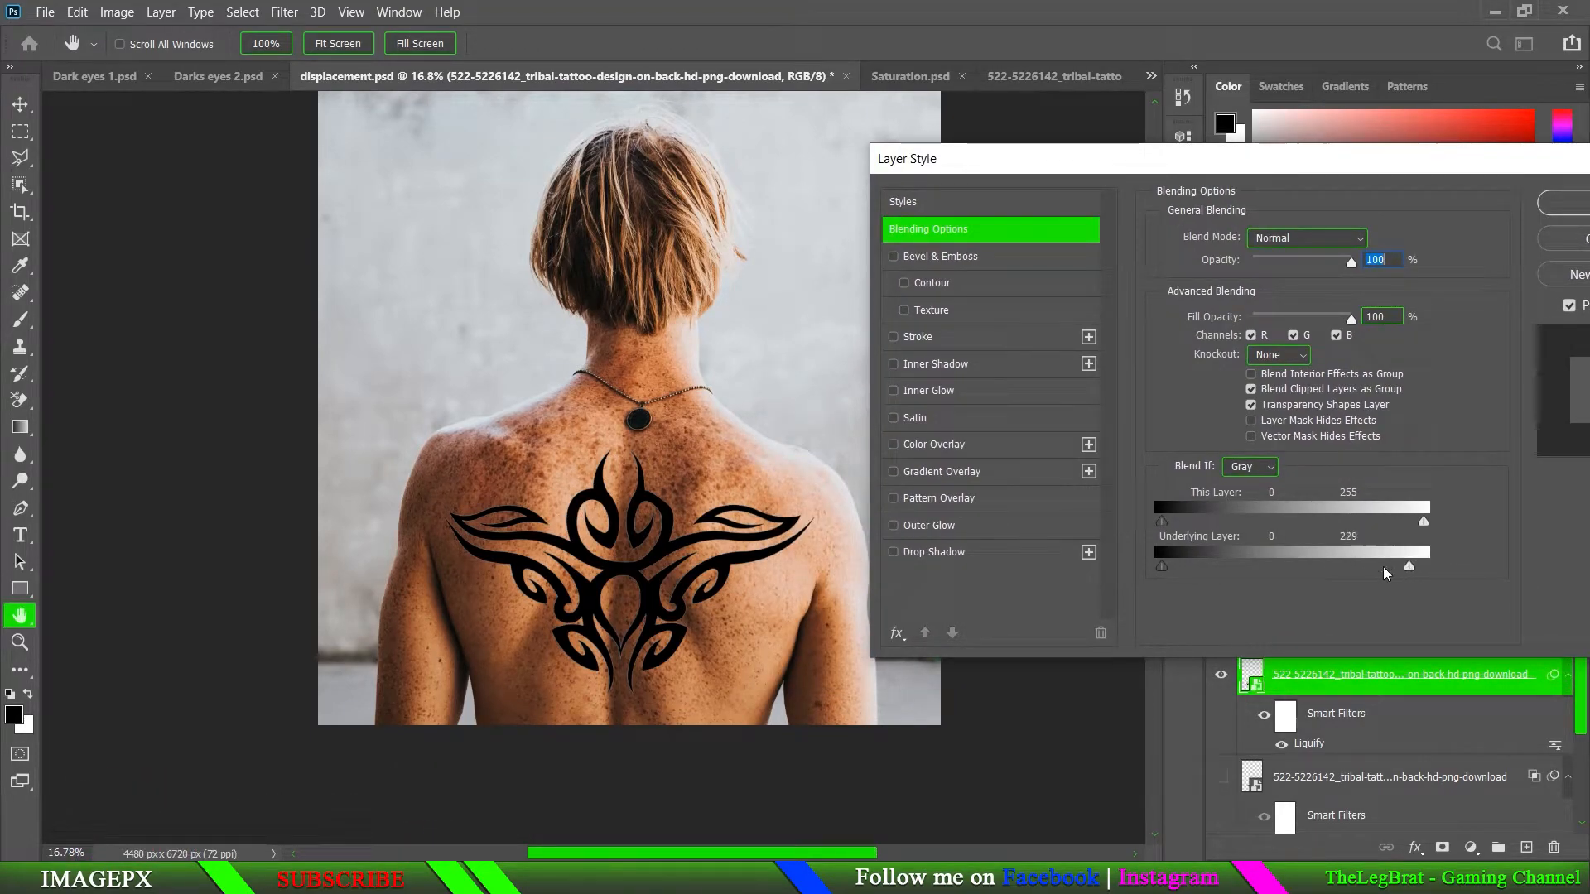
pyautogui.moveTo(1386, 571); pyautogui.dragTo(1330, 571)
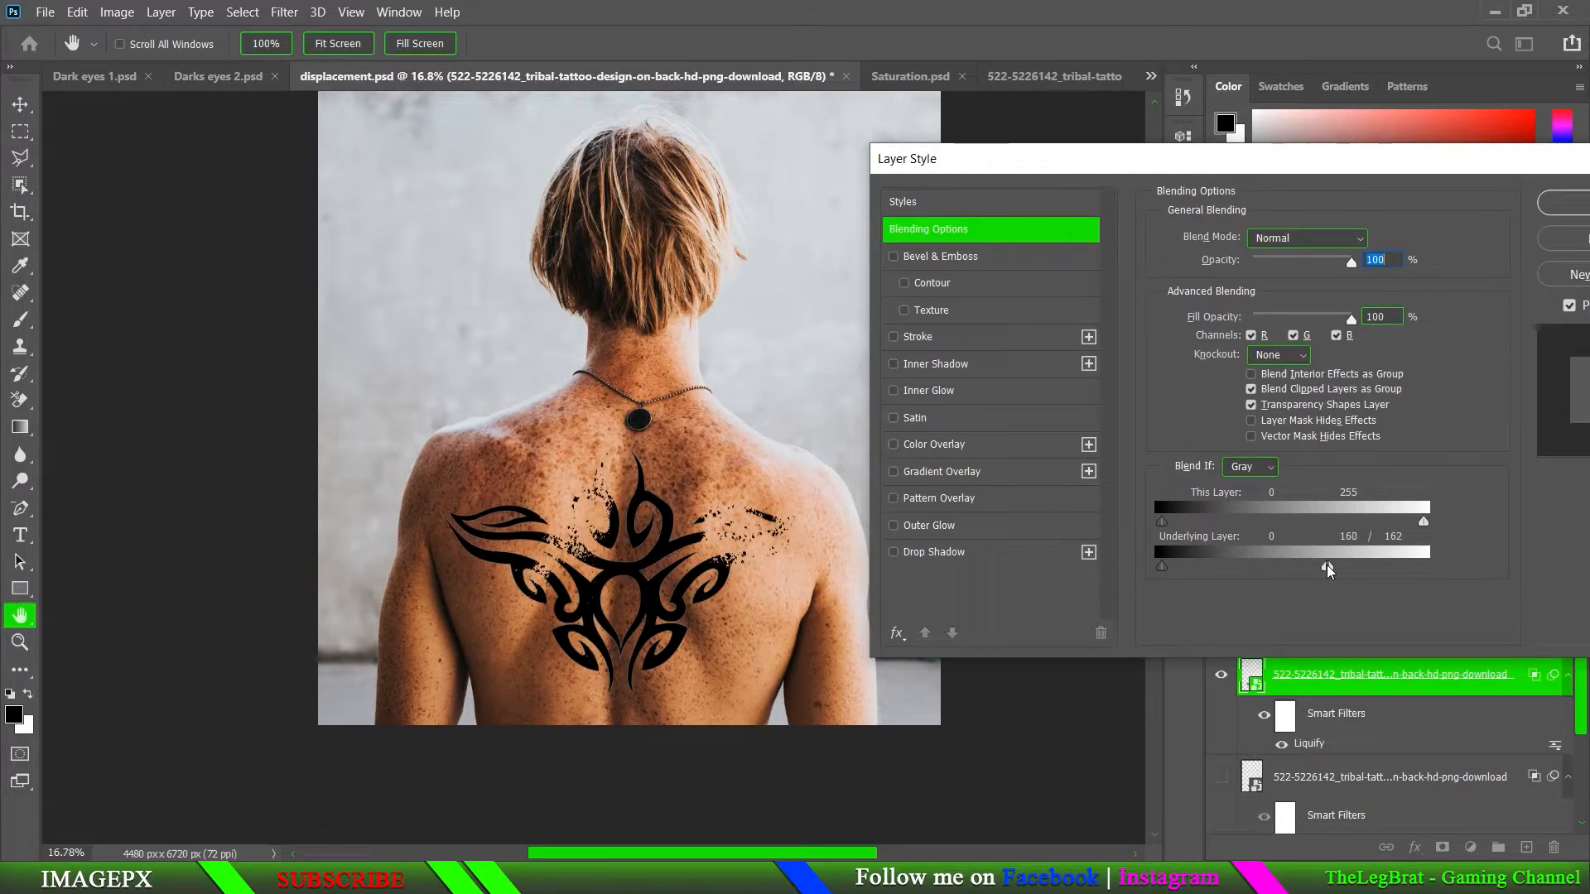
pyautogui.moveTo(1318, 573); pyautogui.dragTo(1368, 570)
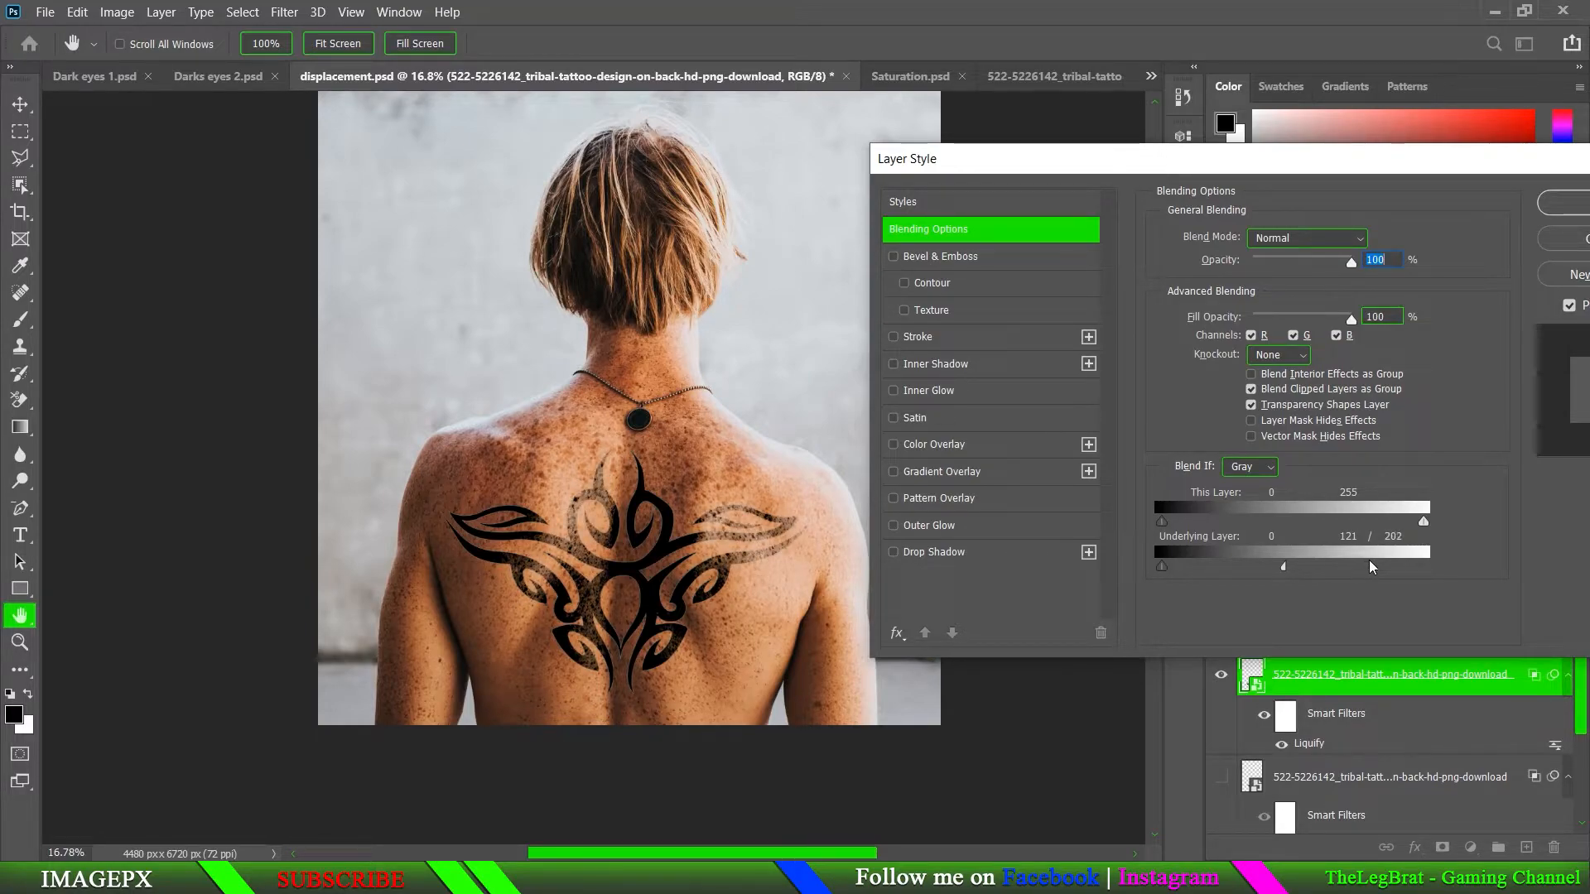
pyautogui.click(1576, 211)
# - Examine how the tattoo blends into the skin and review the layer's blending options again
pyautogui.scroll(-5, 760, 515)
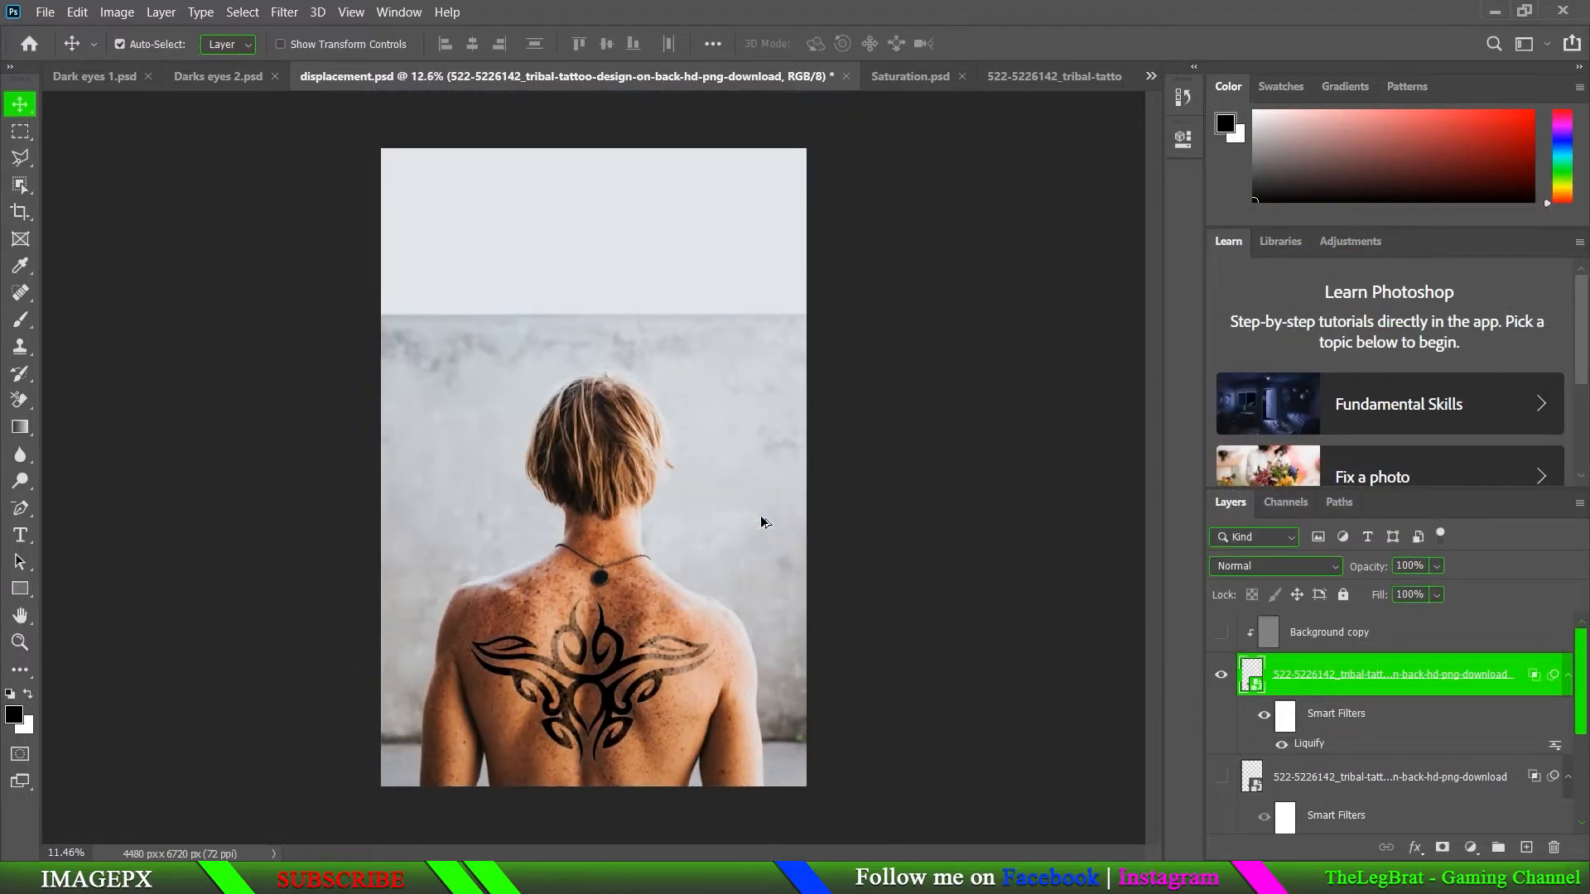
pyautogui.scroll(2, 601, 671)
pyautogui.scroll(1, 665, 588)
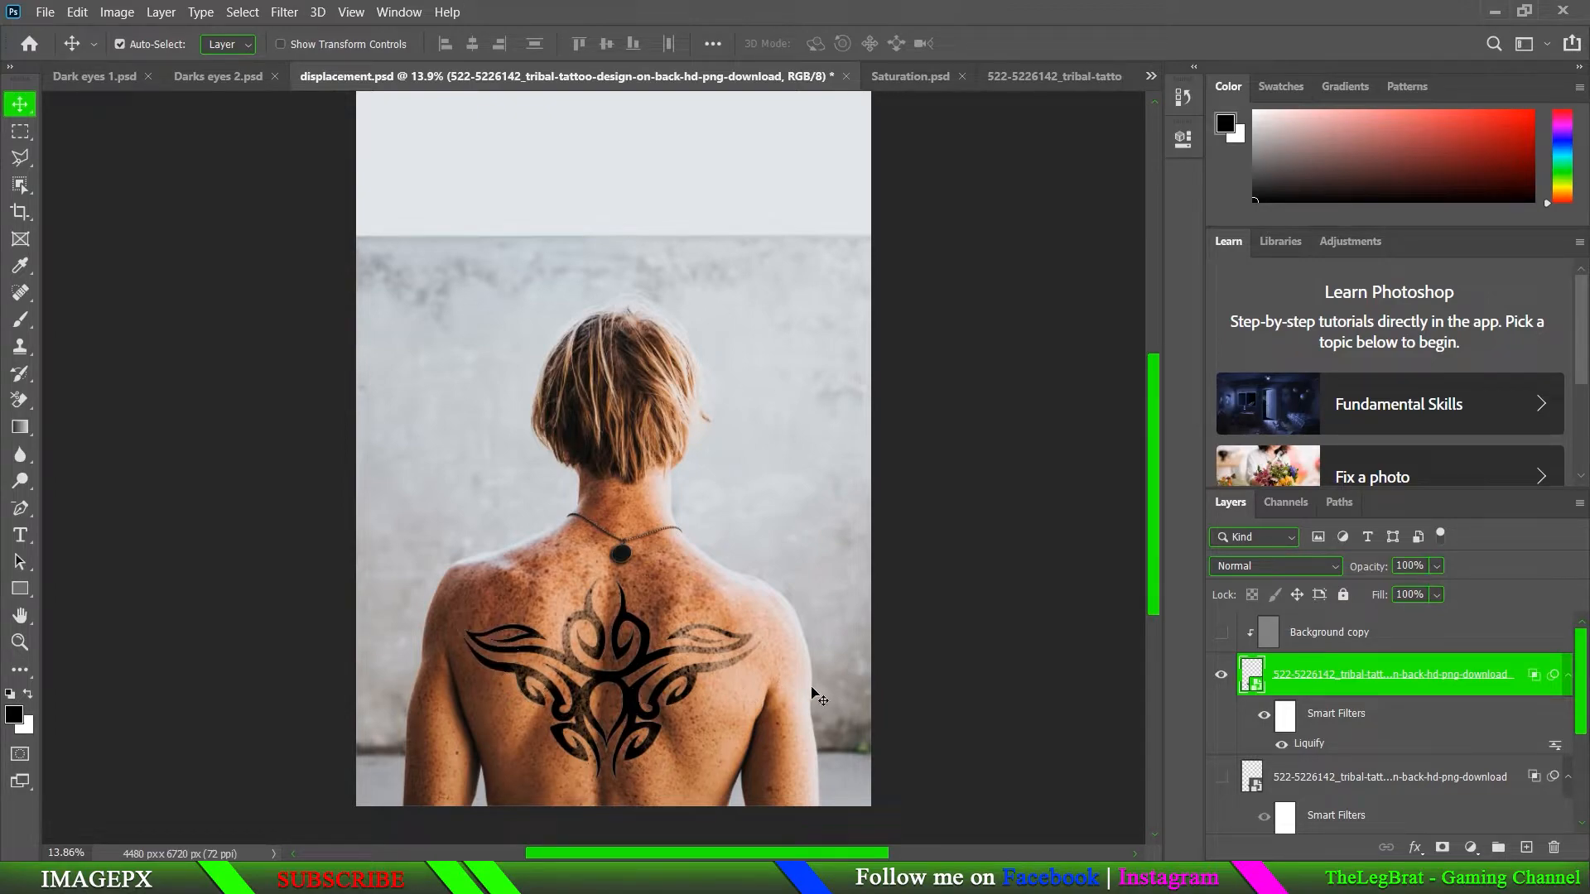
pyautogui.press('h')
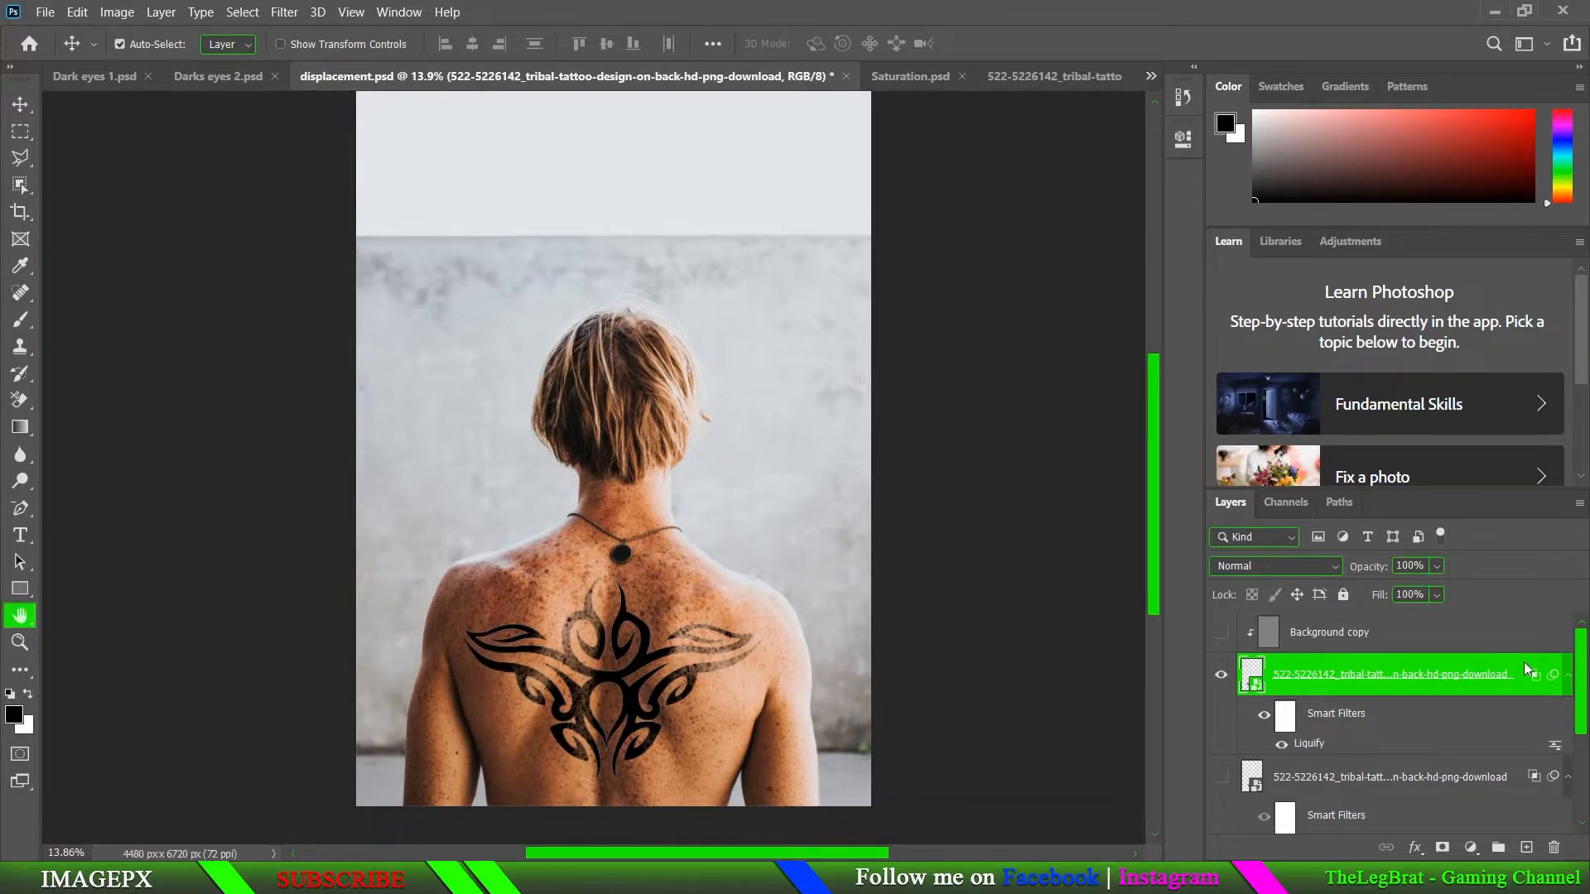
pyautogui.doubleClick(1523, 664)
pyautogui.moveTo(1326, 527); pyautogui.dragTo(1126, 539)
pyautogui.click(1500, 205)
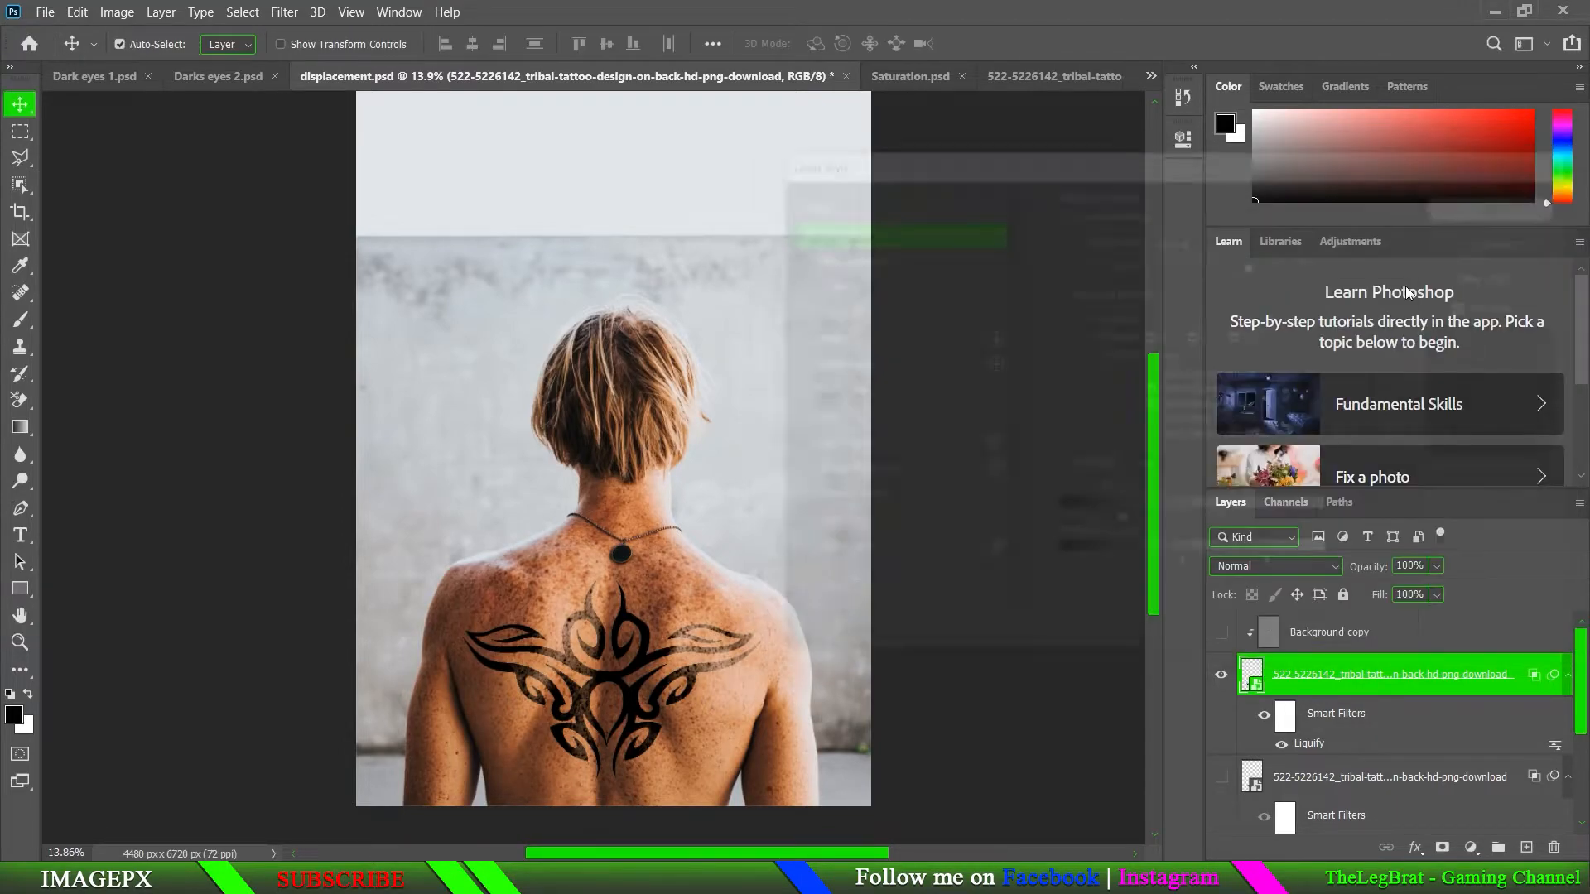
# - Examine how the tattoo blends into the freckled skin, both in close-up and across the whole back
pyautogui.scroll(3, 538, 655)
pyautogui.scroll(2, 572, 640)
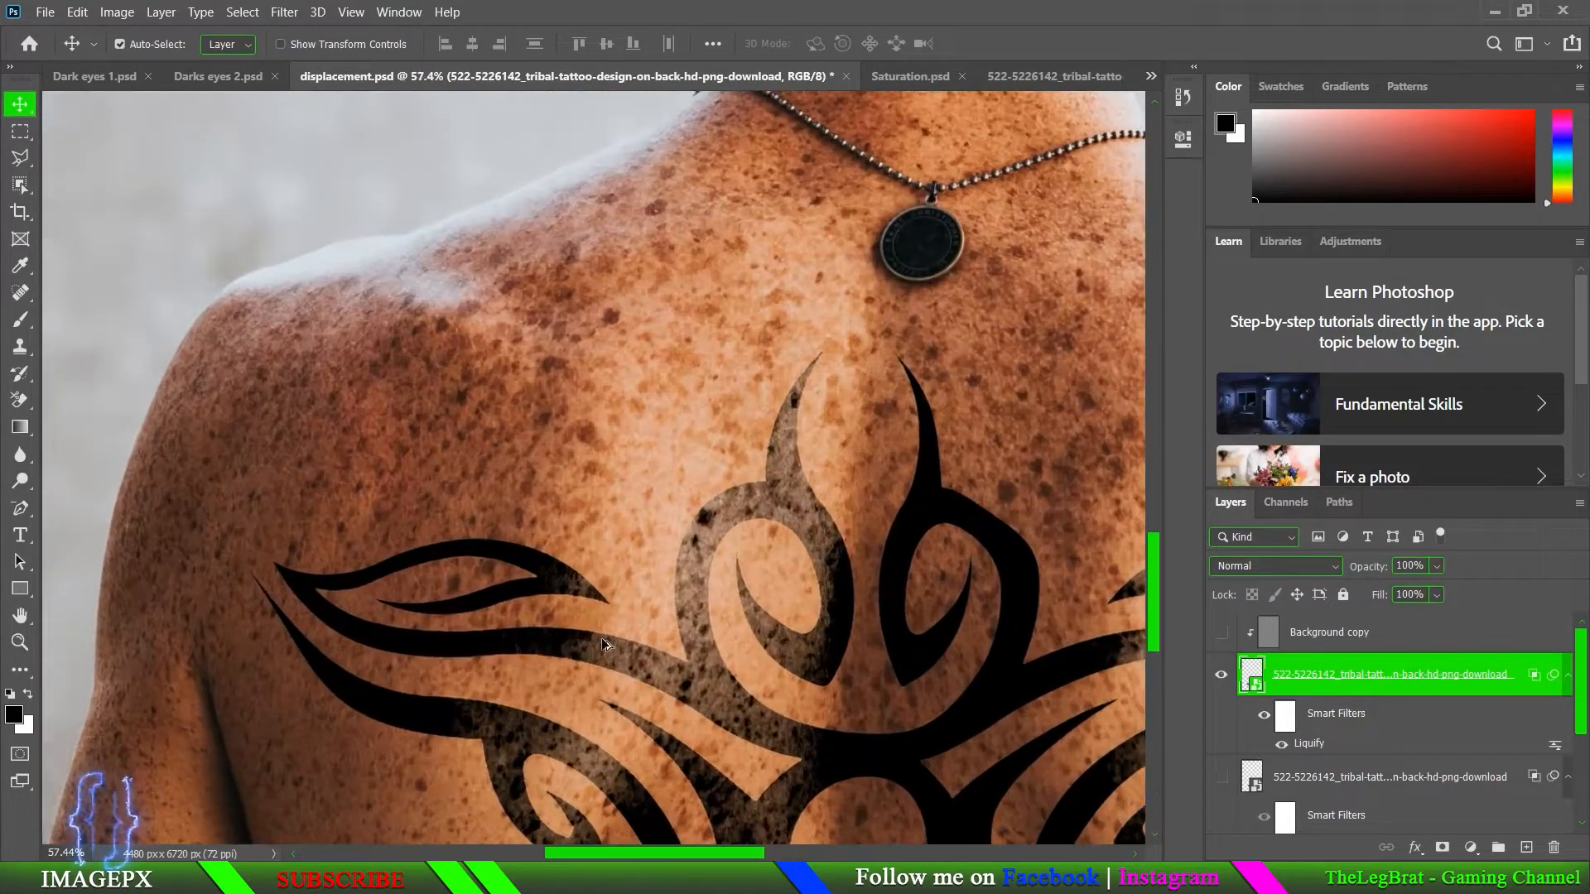
pyautogui.scroll(-4, 694, 673)
pyautogui.scroll(-3, 737, 681)
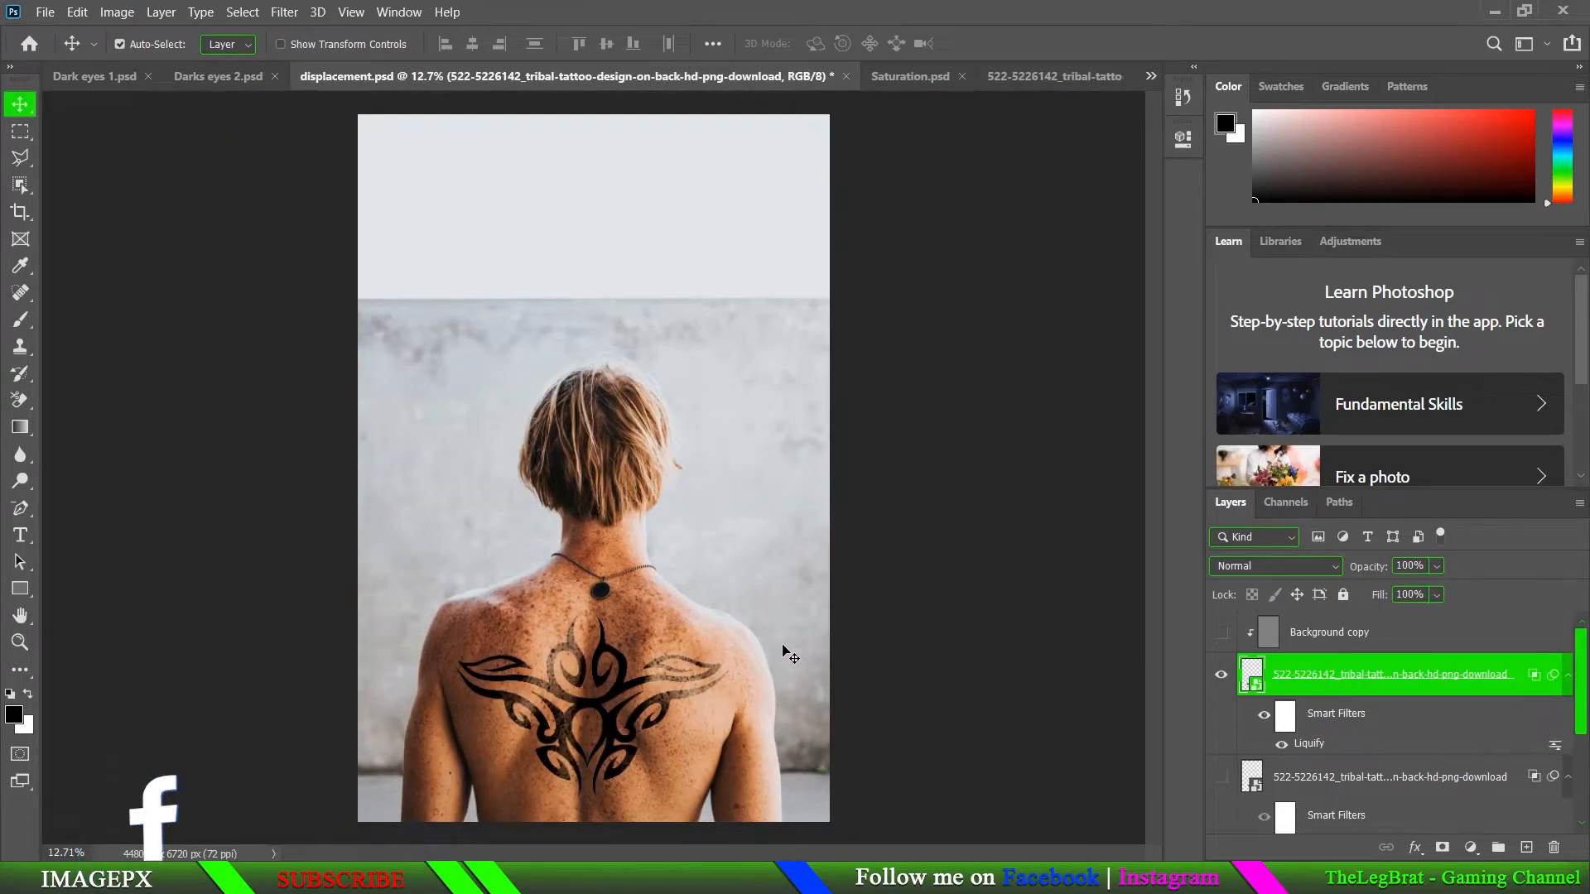
pyautogui.scroll(6, 651, 688)
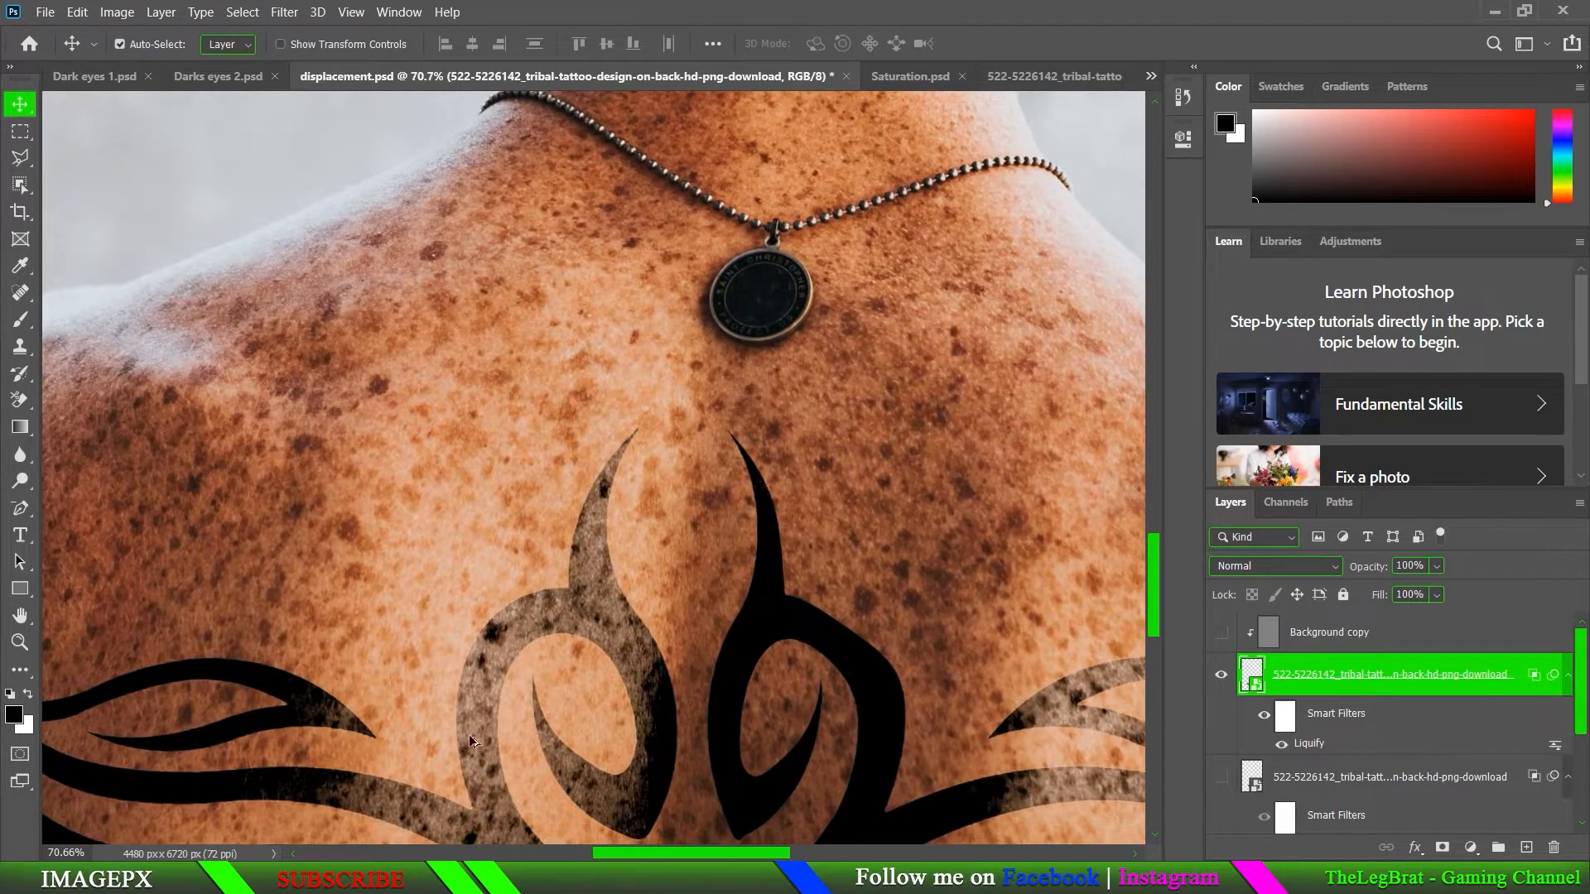
pyautogui.scroll(-6, 513, 772)
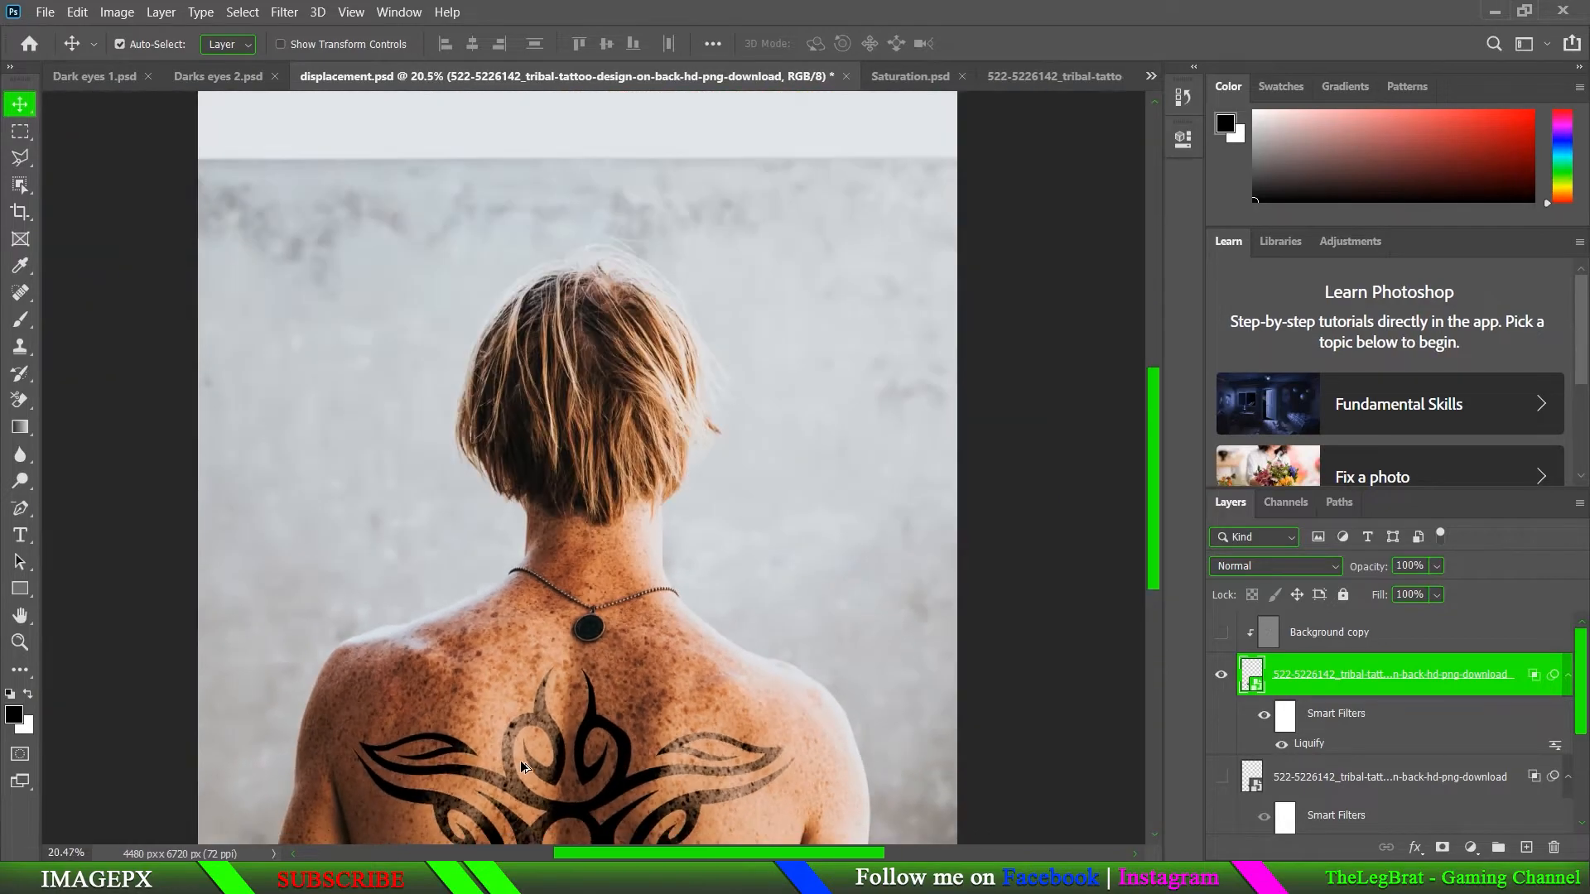
pyautogui.scroll(-2, 520, 760)
pyautogui.scroll(4, 588, 770)
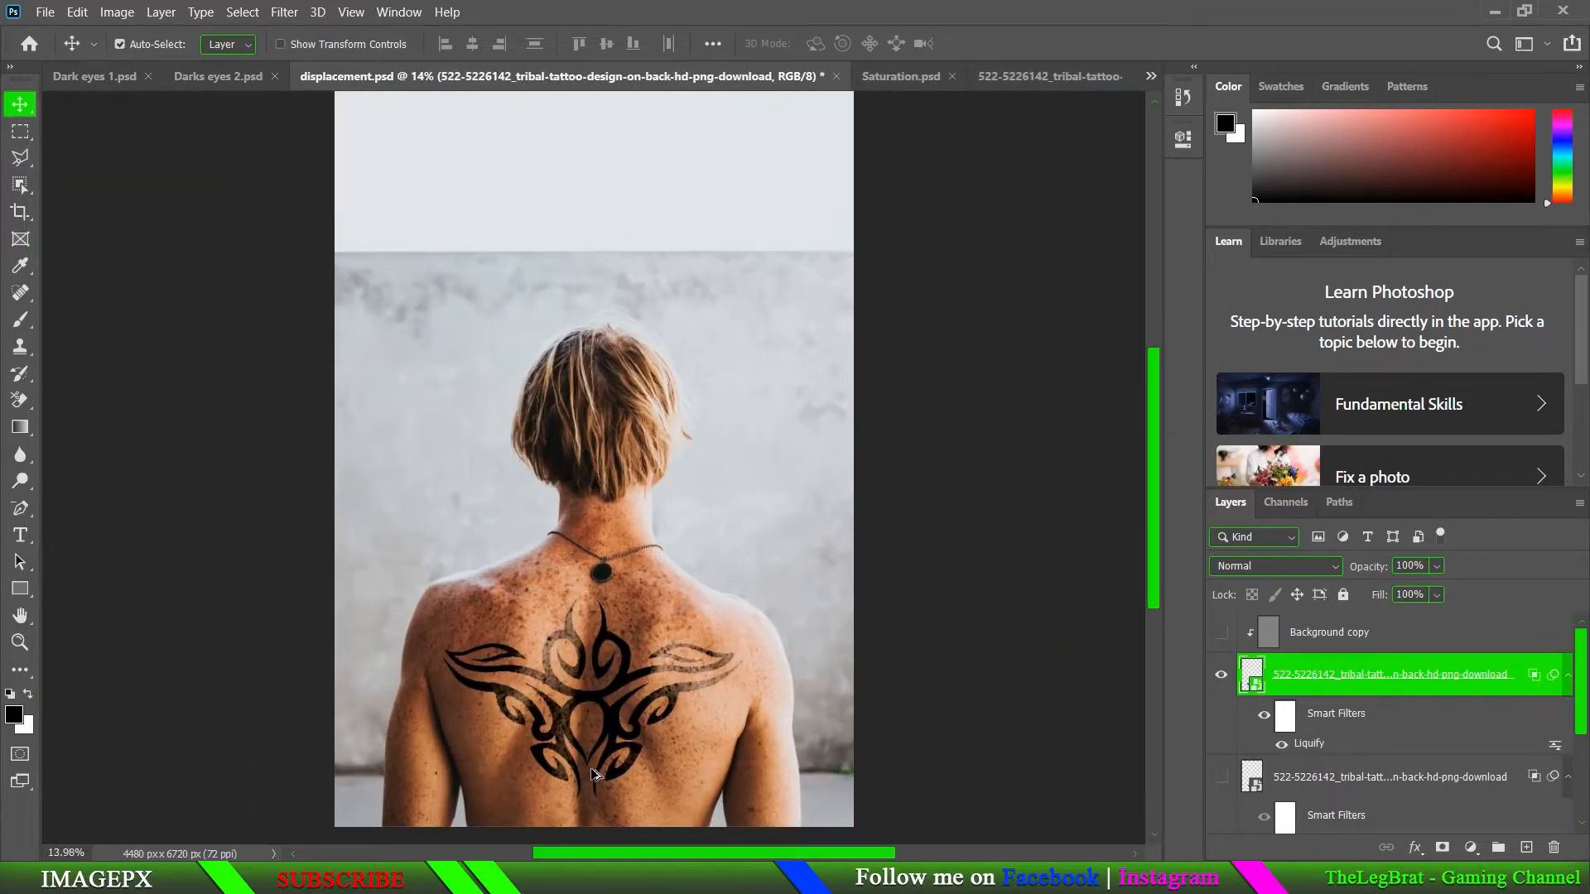
pyautogui.scroll(2, 591, 761)
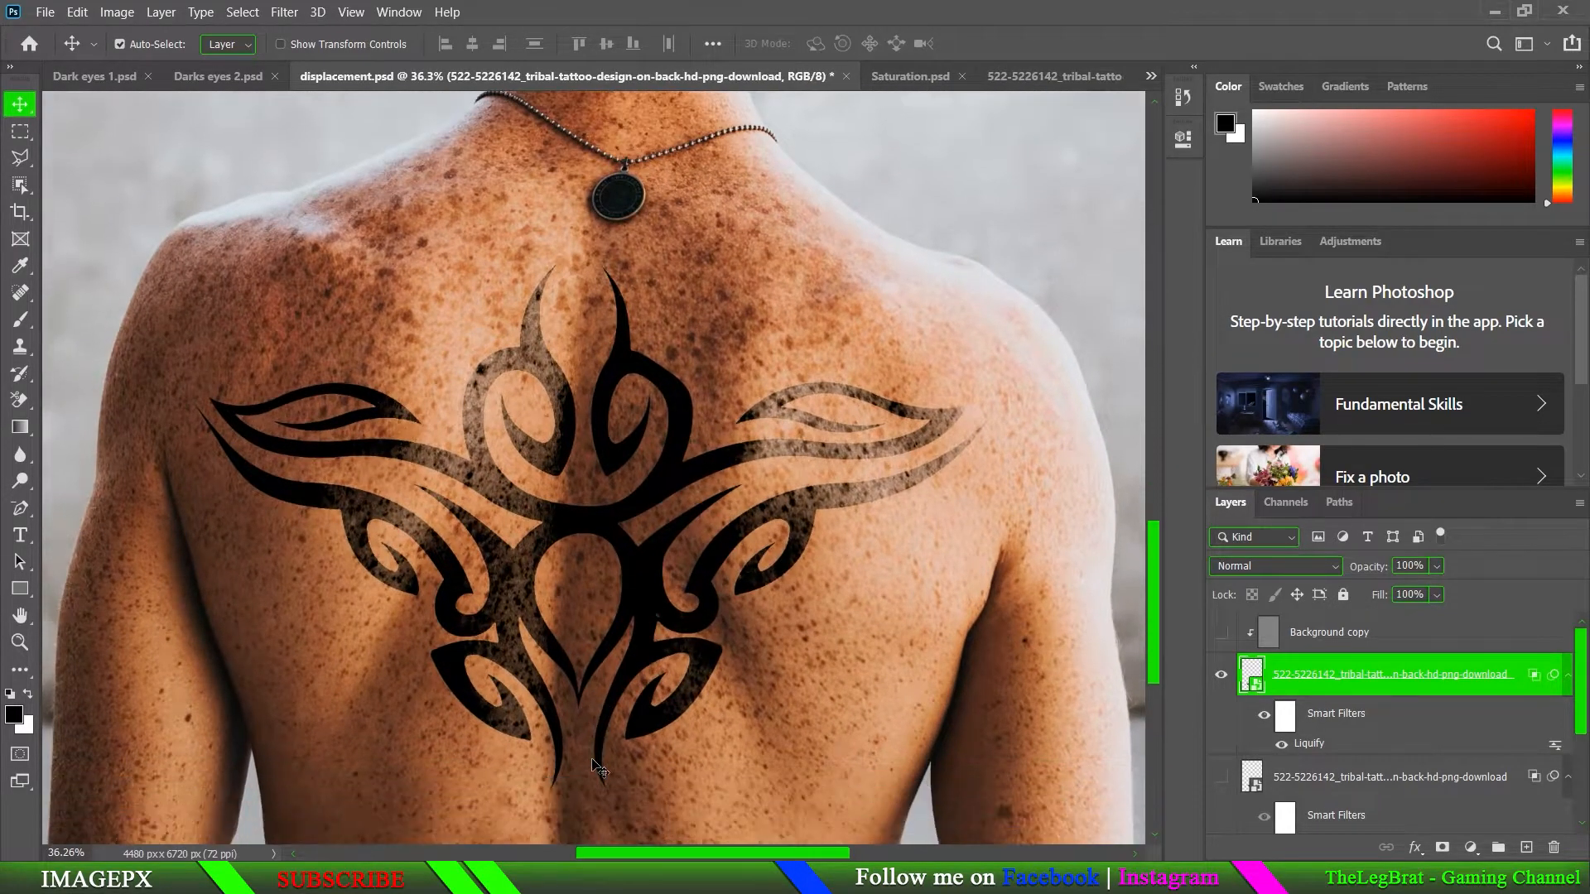
pyautogui.scroll(-3, 599, 762)
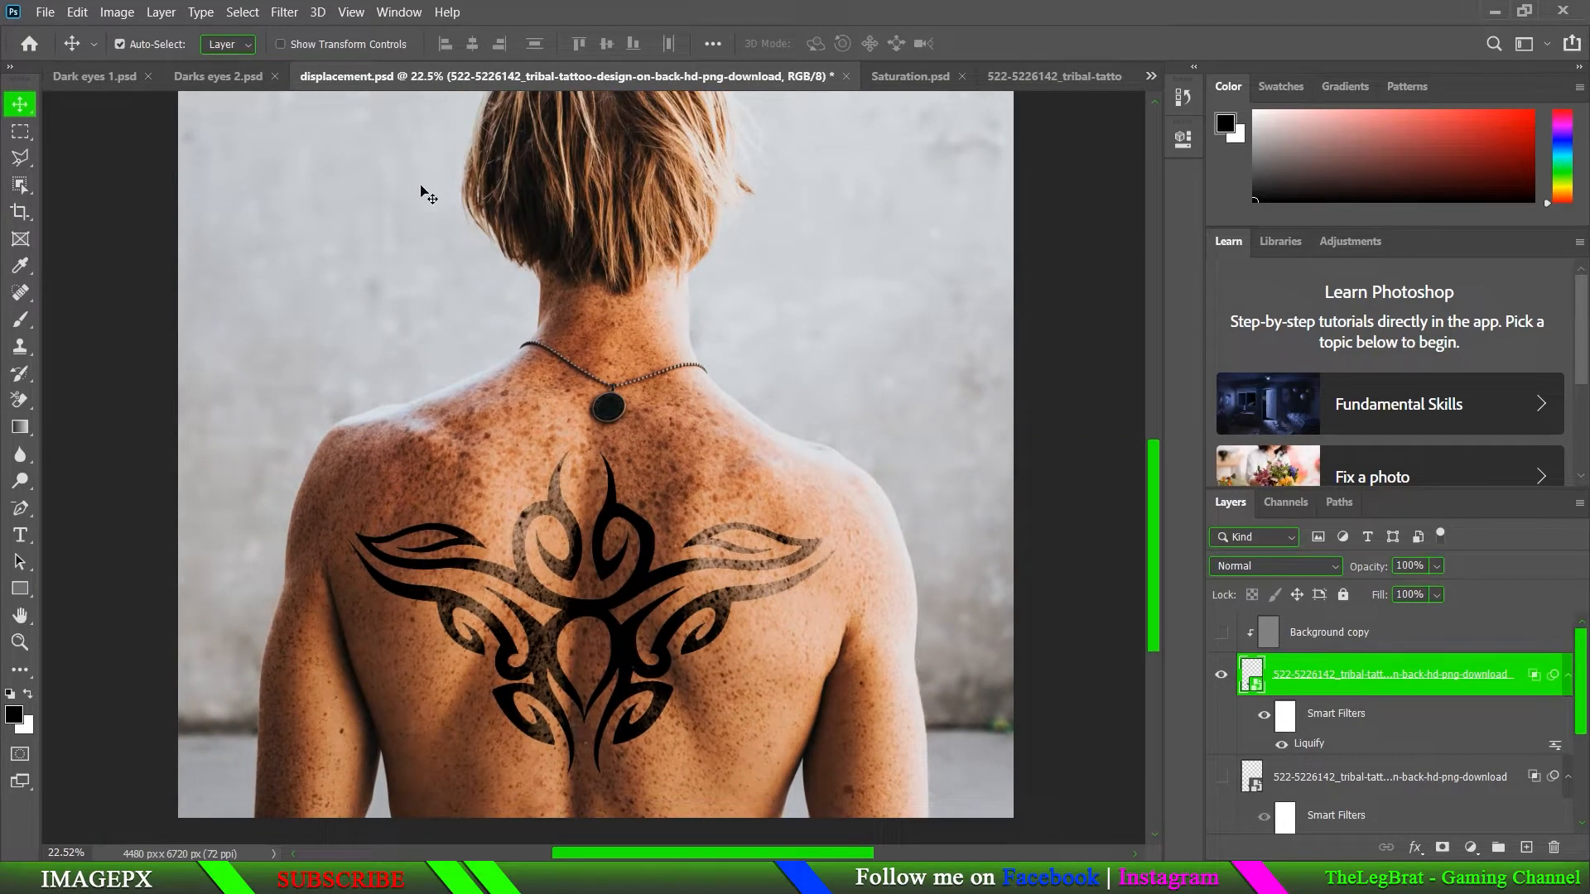
# - Apply a Gaussian Blur with a 2.6-pixel radius to the tattoo layer as a smart filter
pyautogui.click(286, 16)
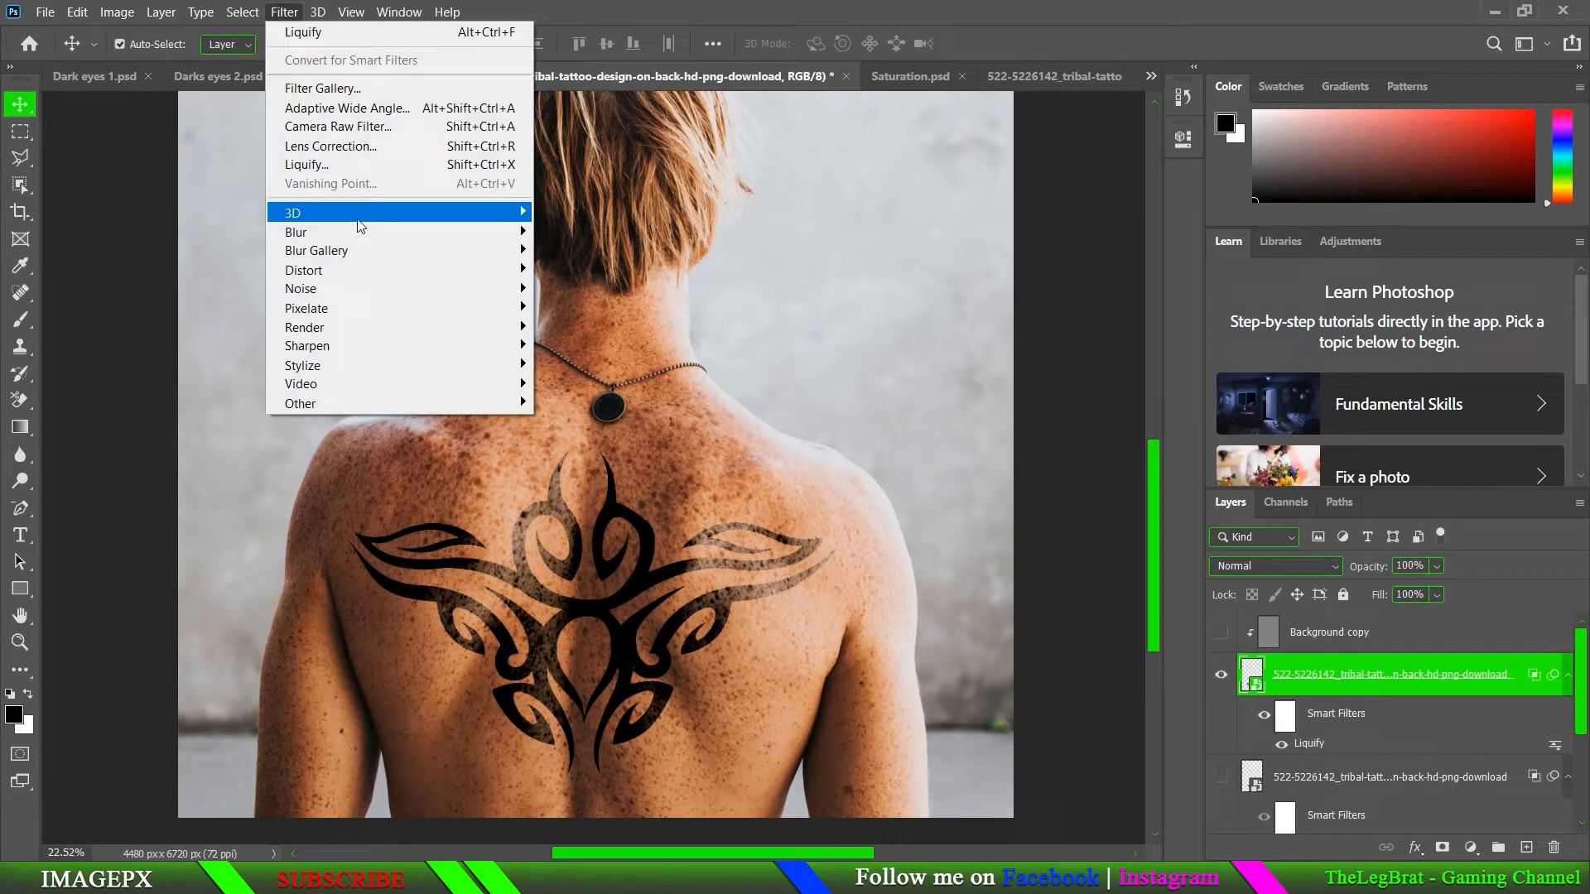
pyautogui.moveTo(359, 222)
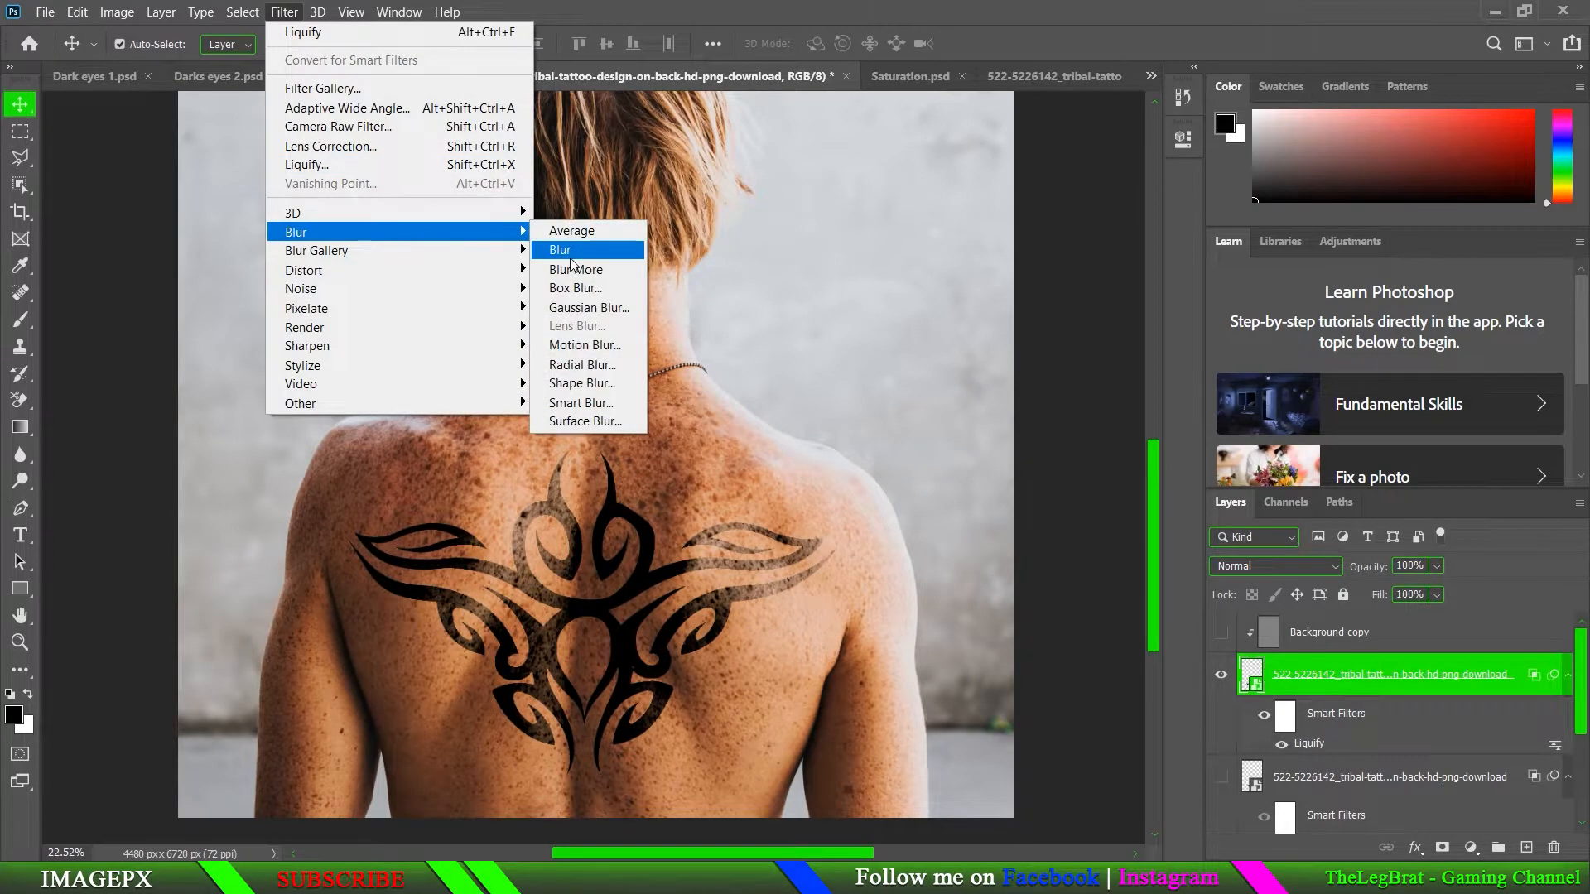
pyautogui.click(587, 308)
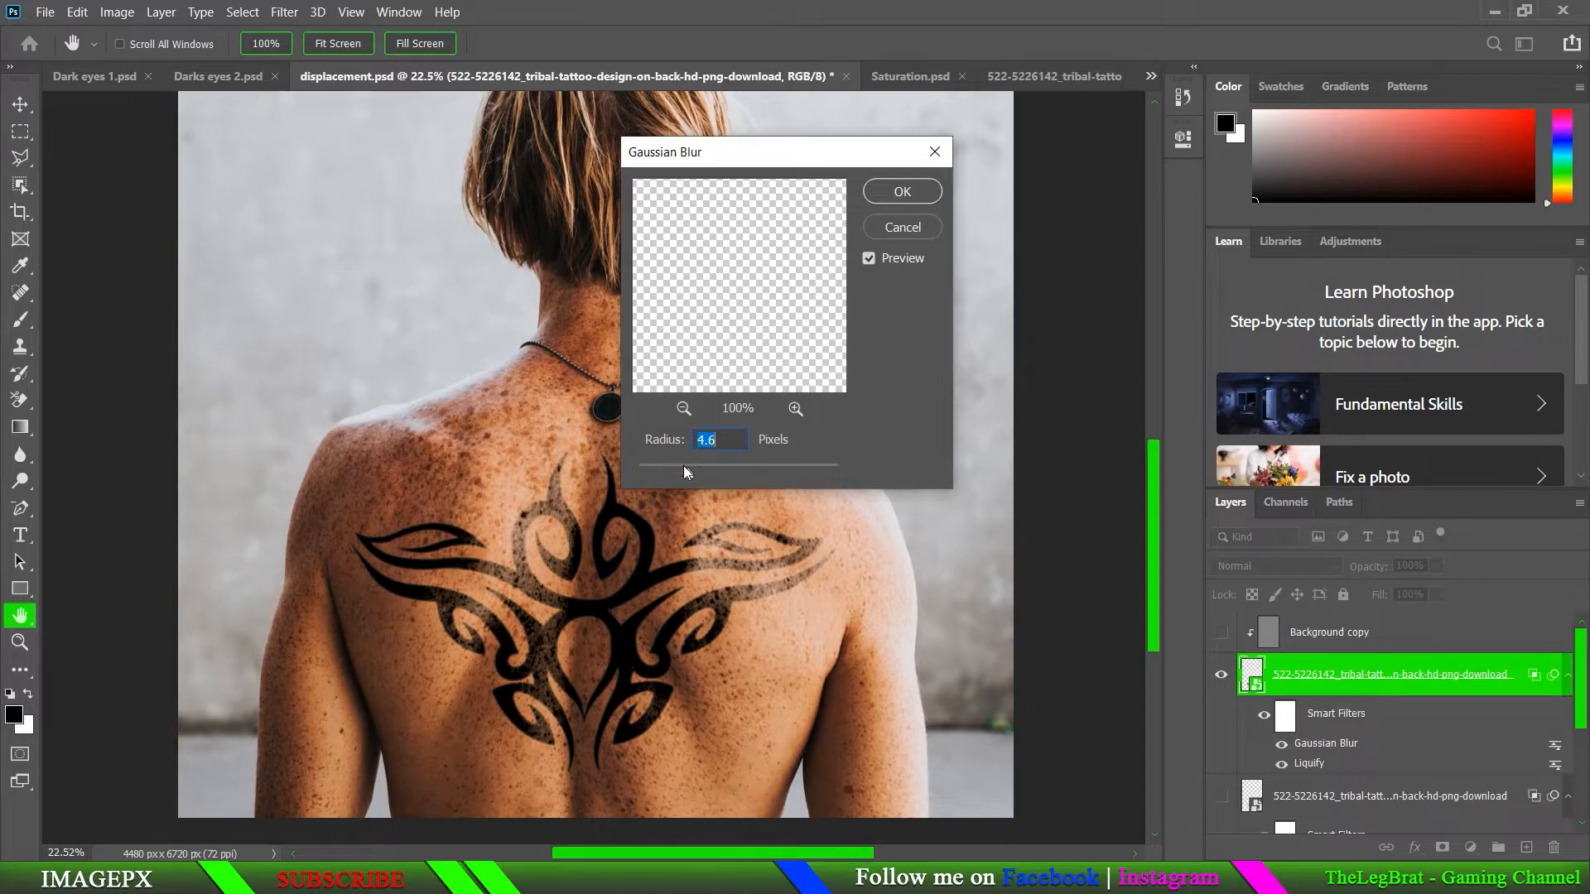
pyautogui.moveTo(655, 474); pyautogui.dragTo(669, 475)
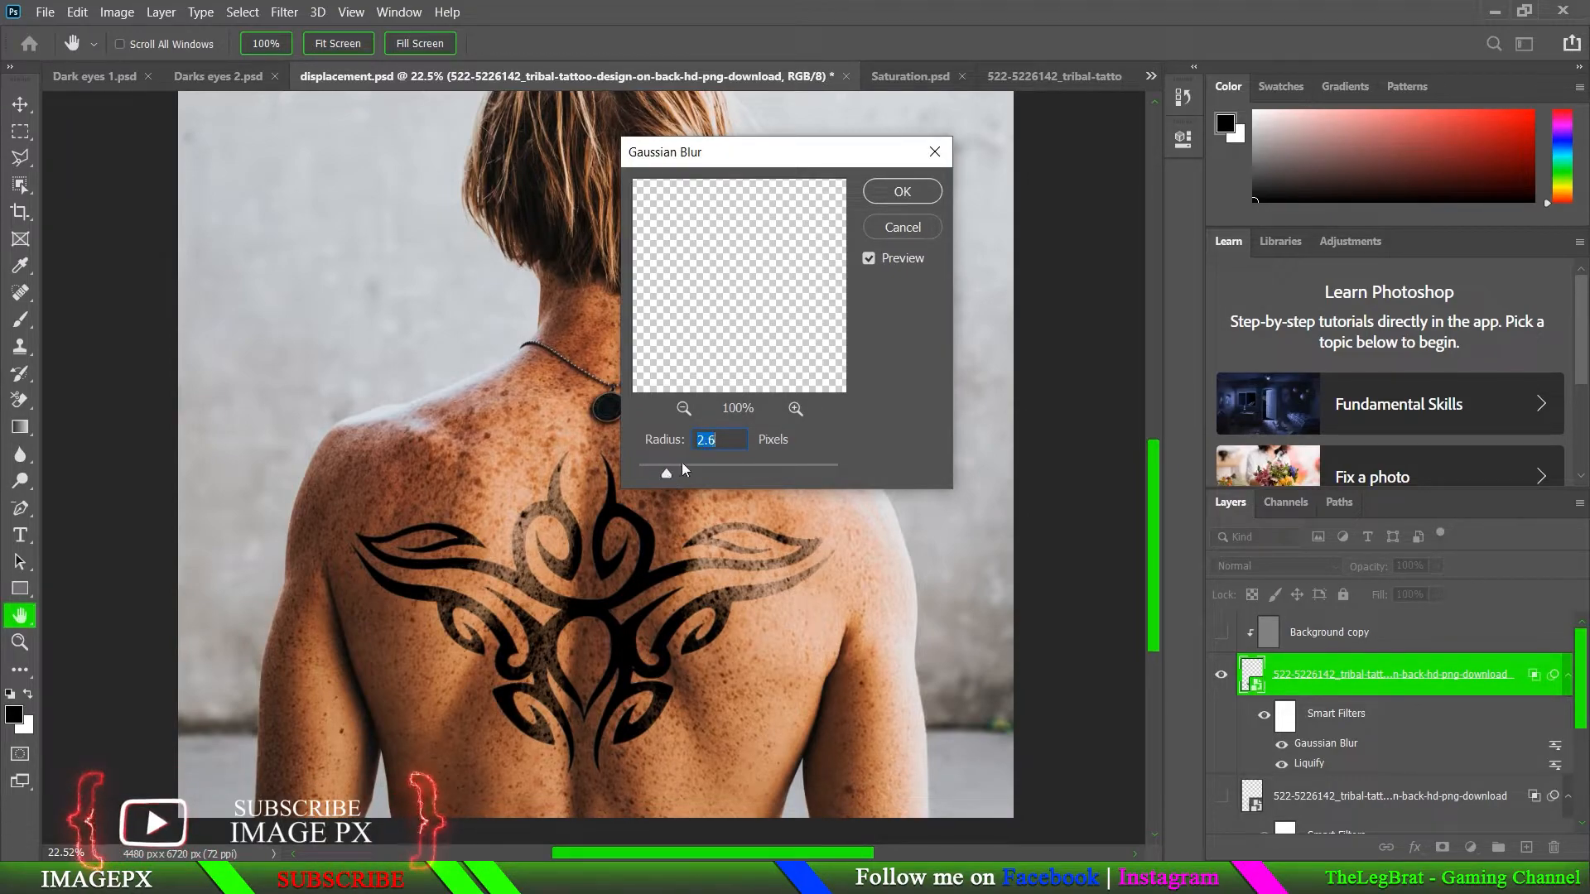
pyautogui.press('Return')
# - Examine the softened tattoo edges against the skin, in close-up and in the full photo
pyautogui.scroll(-2, 660, 476)
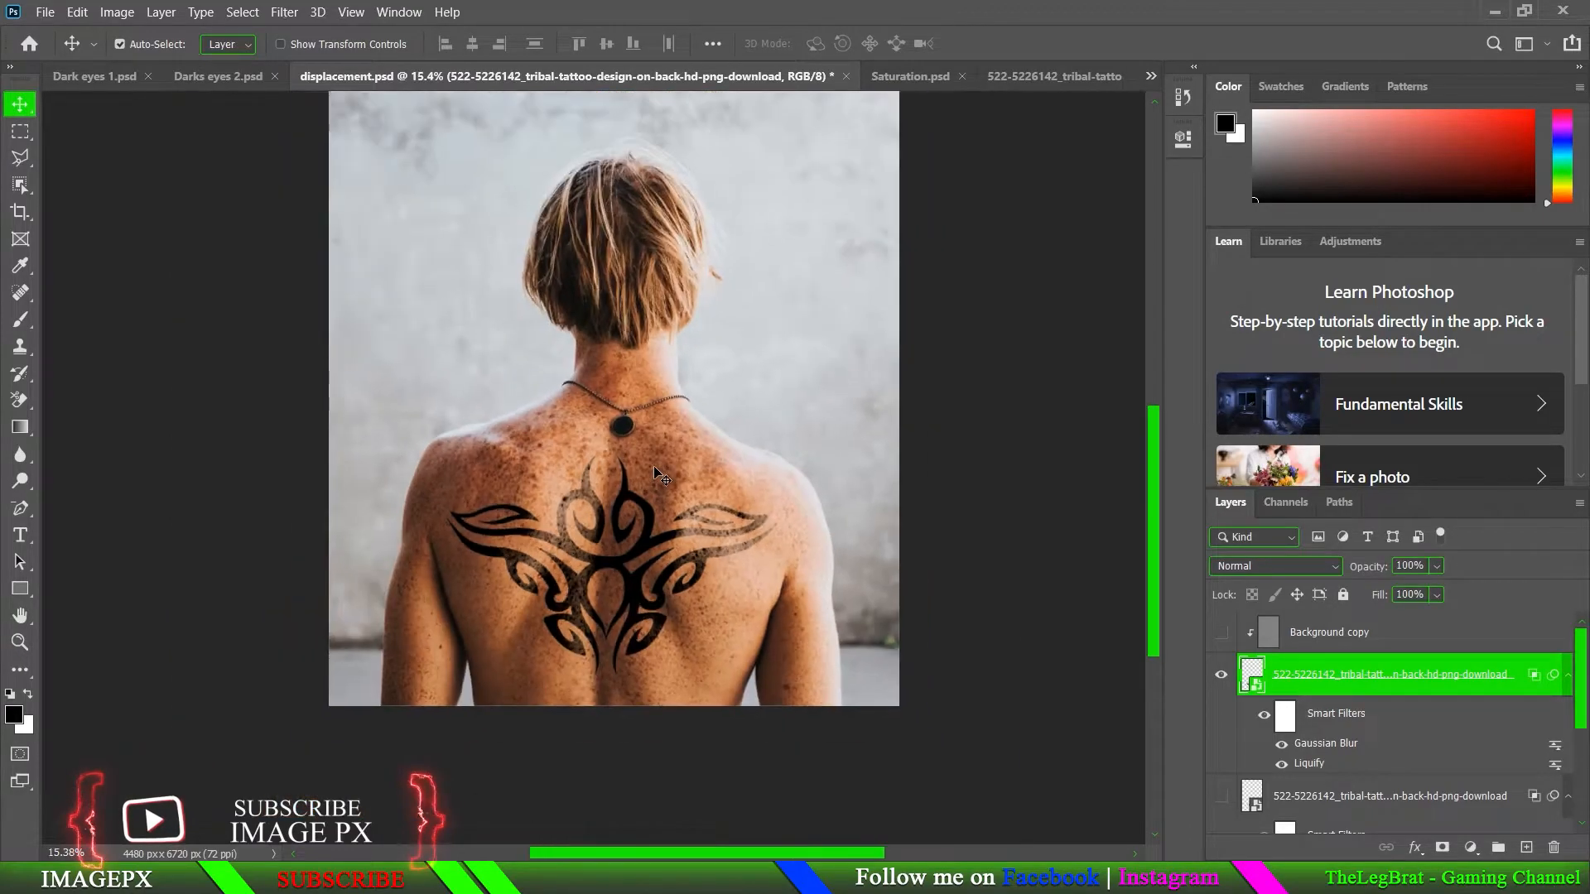
pyautogui.scroll(2, 625, 694)
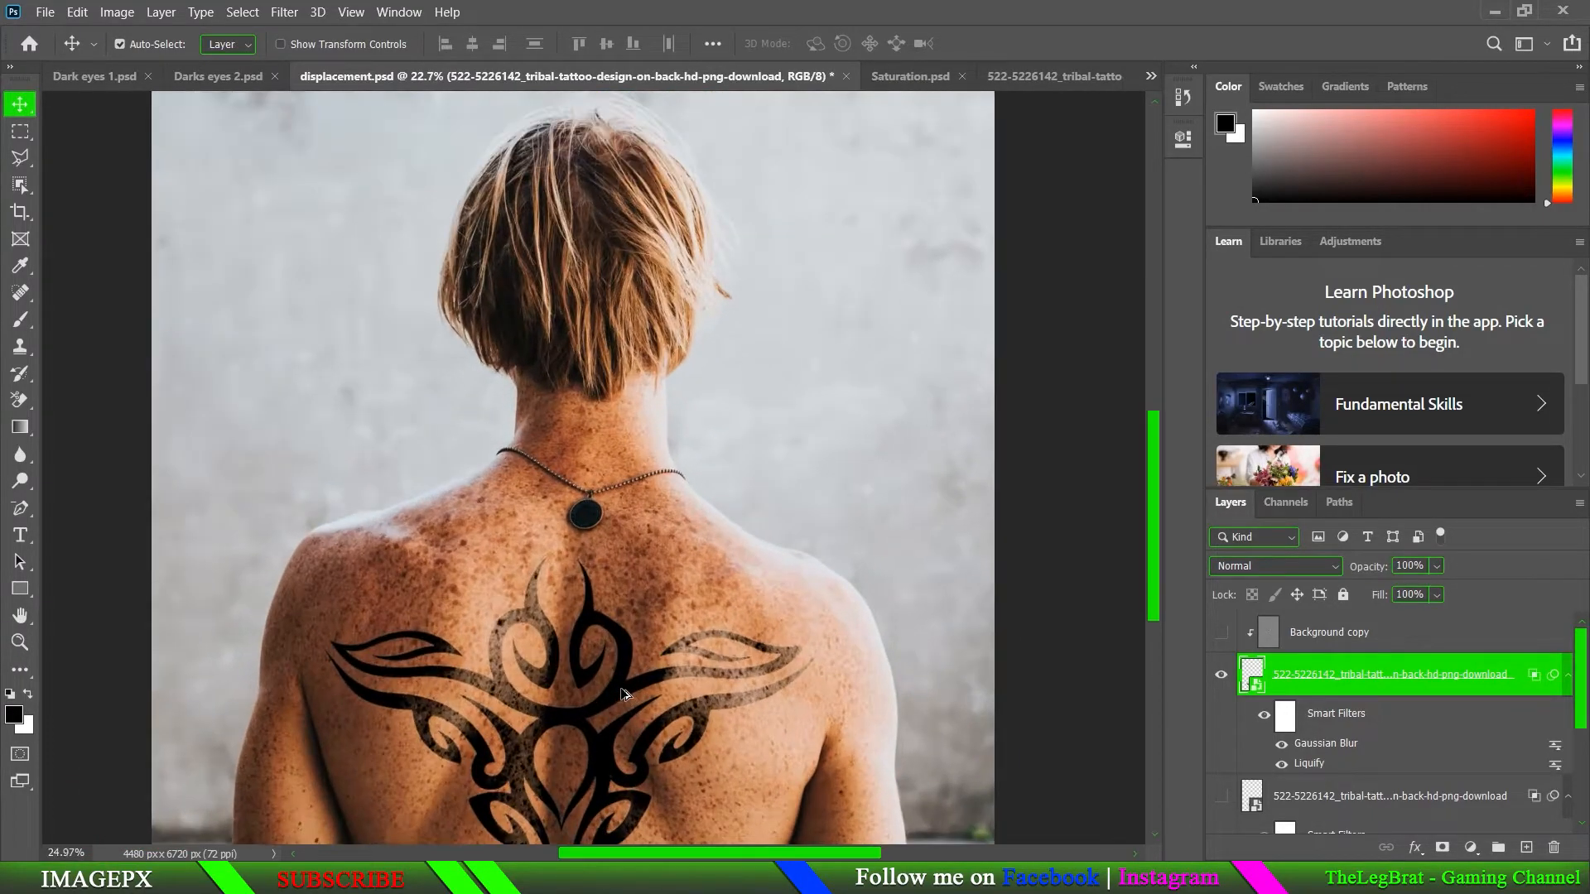
pyautogui.scroll(2, 625, 694)
pyautogui.scroll(-5, 648, 580)
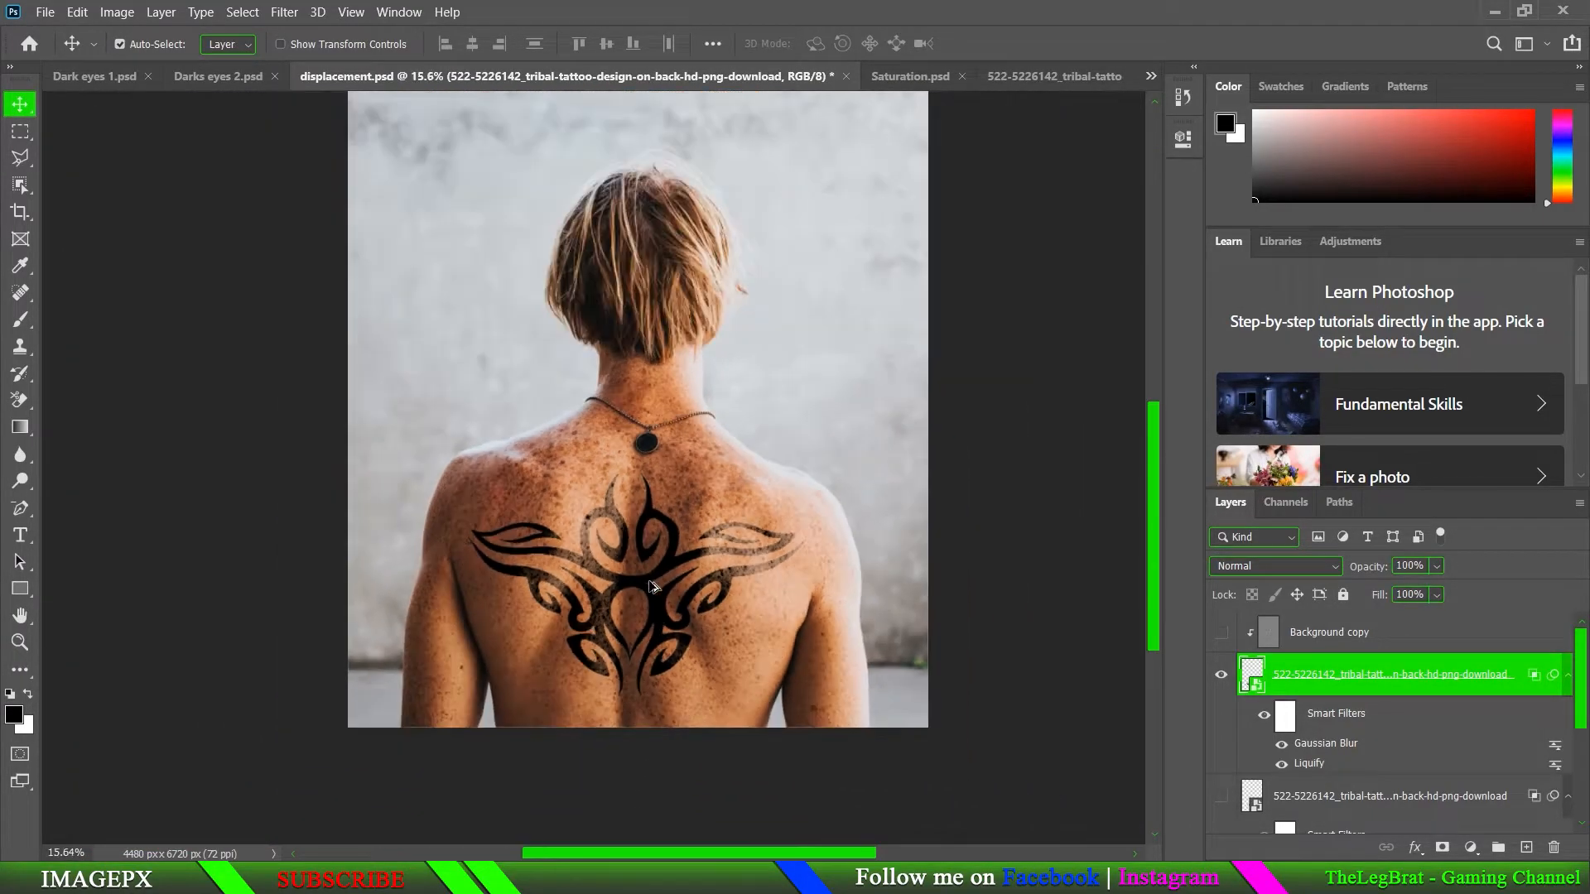
pyautogui.scroll(-1, 648, 580)
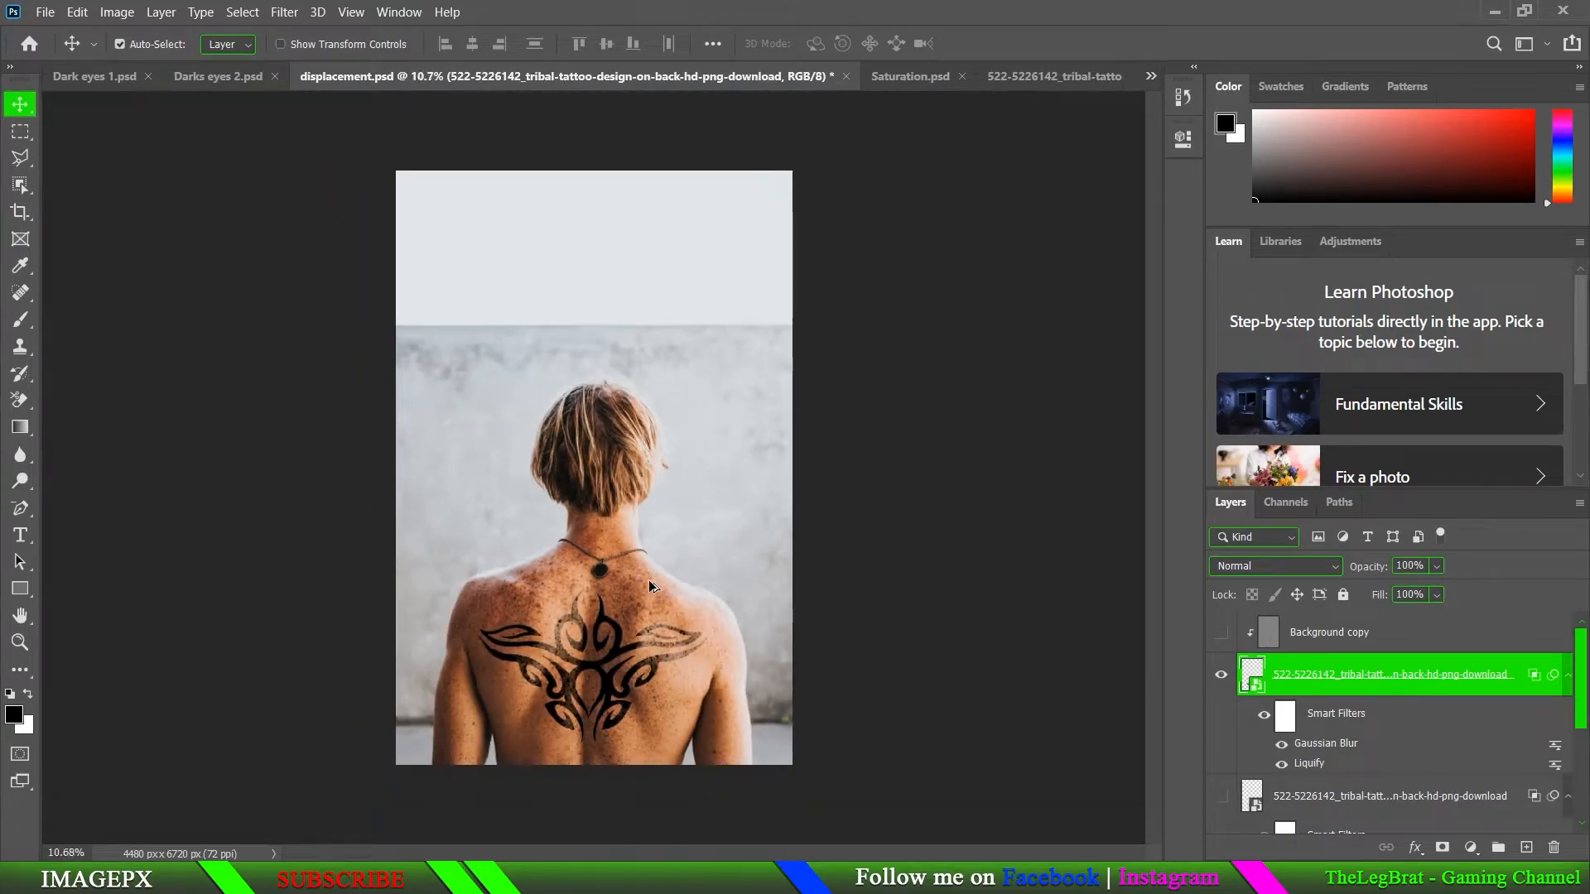
pyautogui.scroll(-1, 648, 580)
pyautogui.scroll(5, 648, 579)
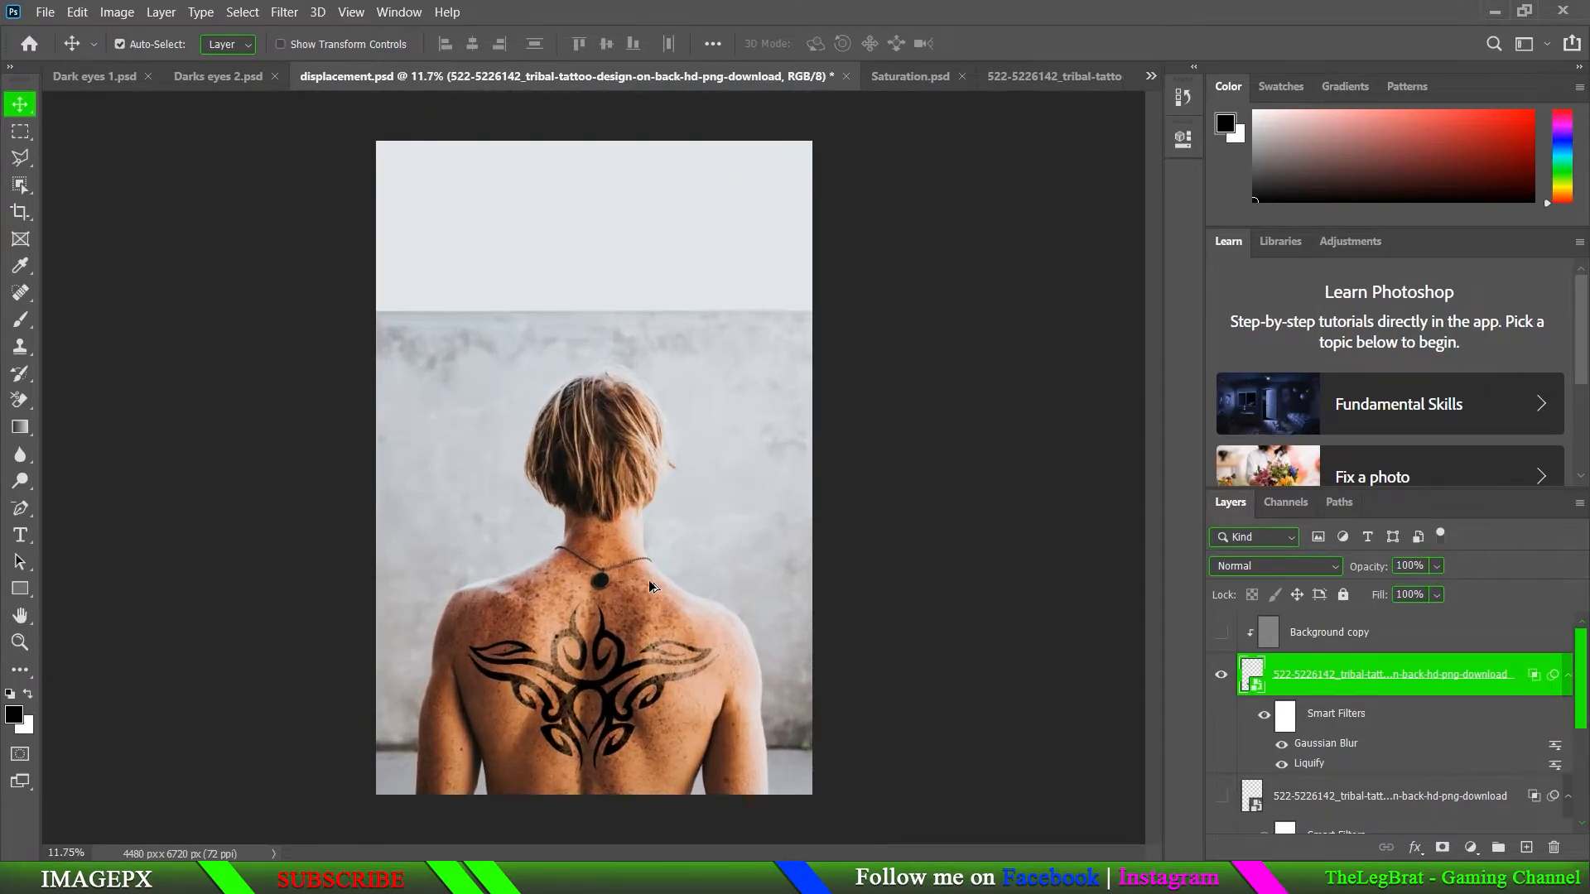
pyautogui.scroll(-5, 627, 710)
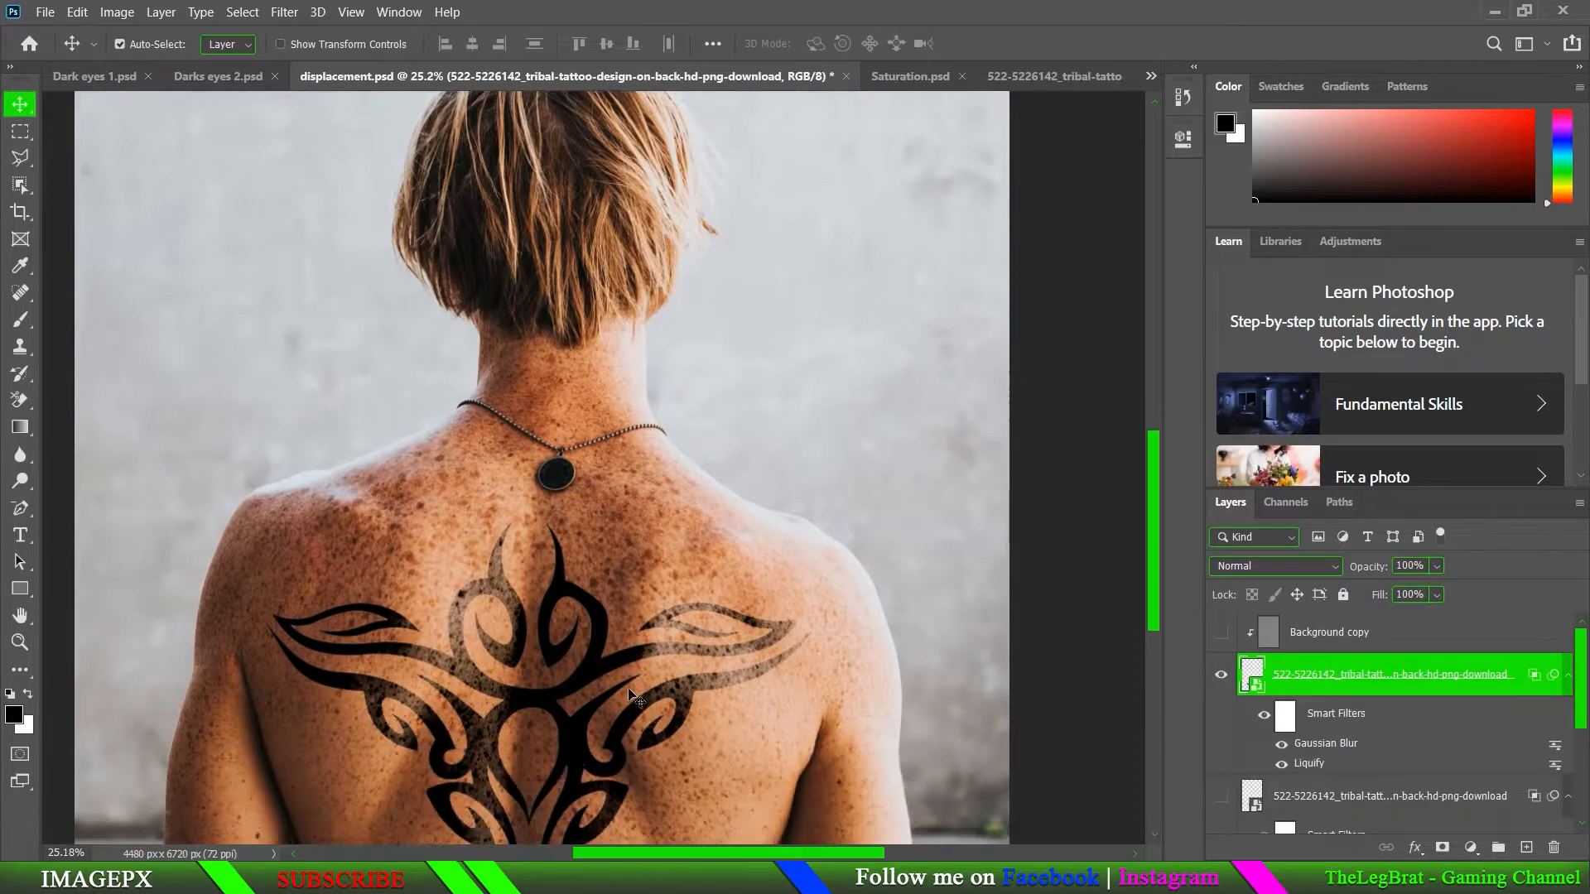
pyautogui.scroll(-3, 707, 666)
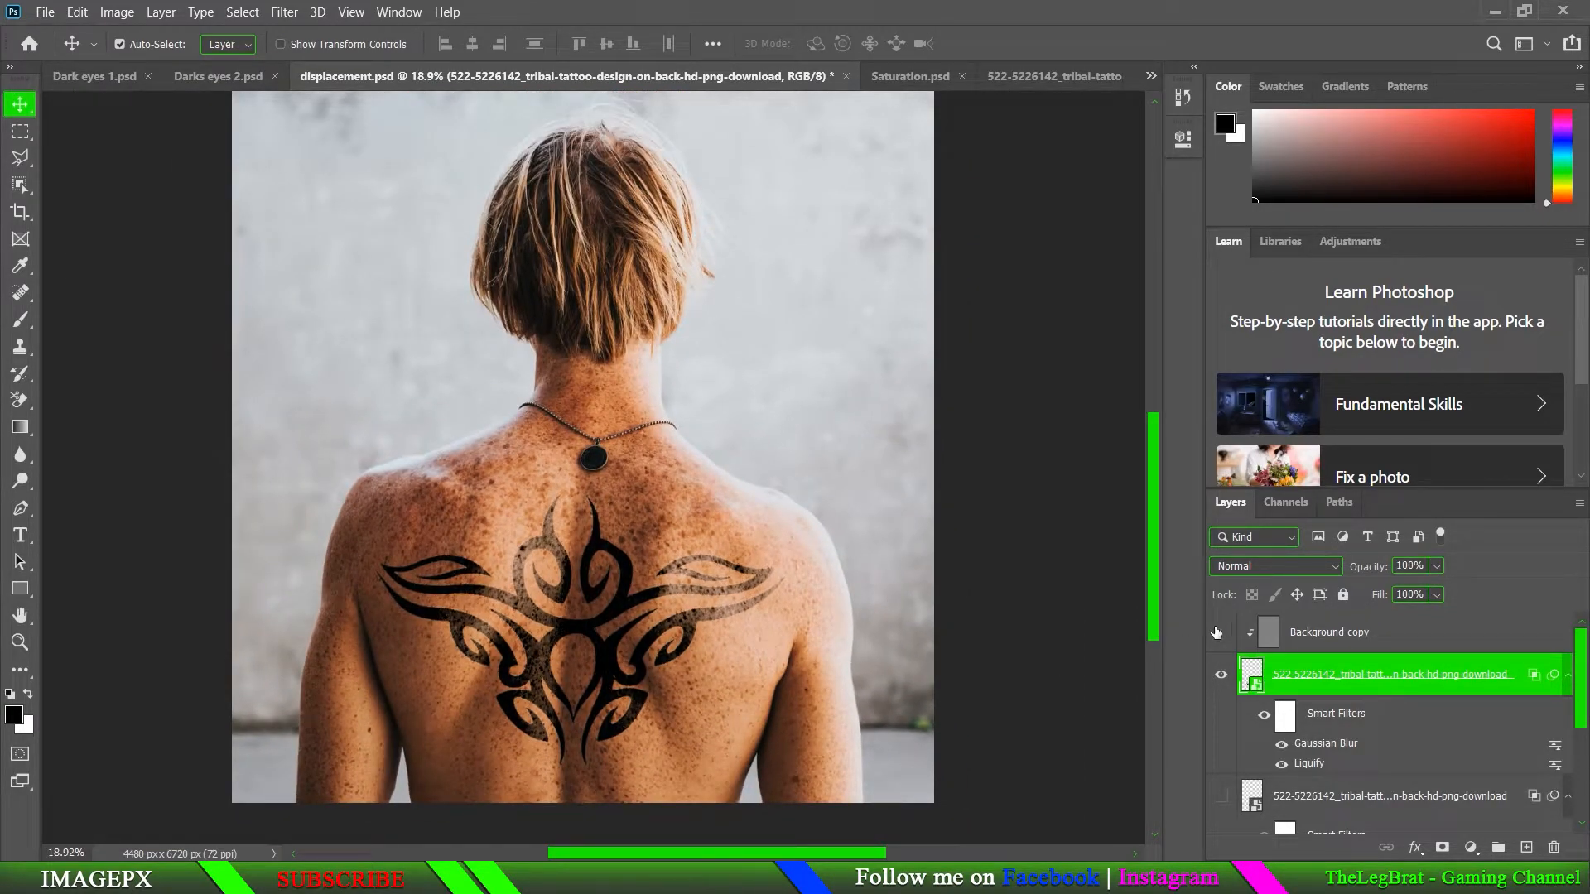
# - Show the clipped Background copy texture layer over the tattoo and inspect its effect on the skin detail
pyautogui.scroll(5, 554, 599)
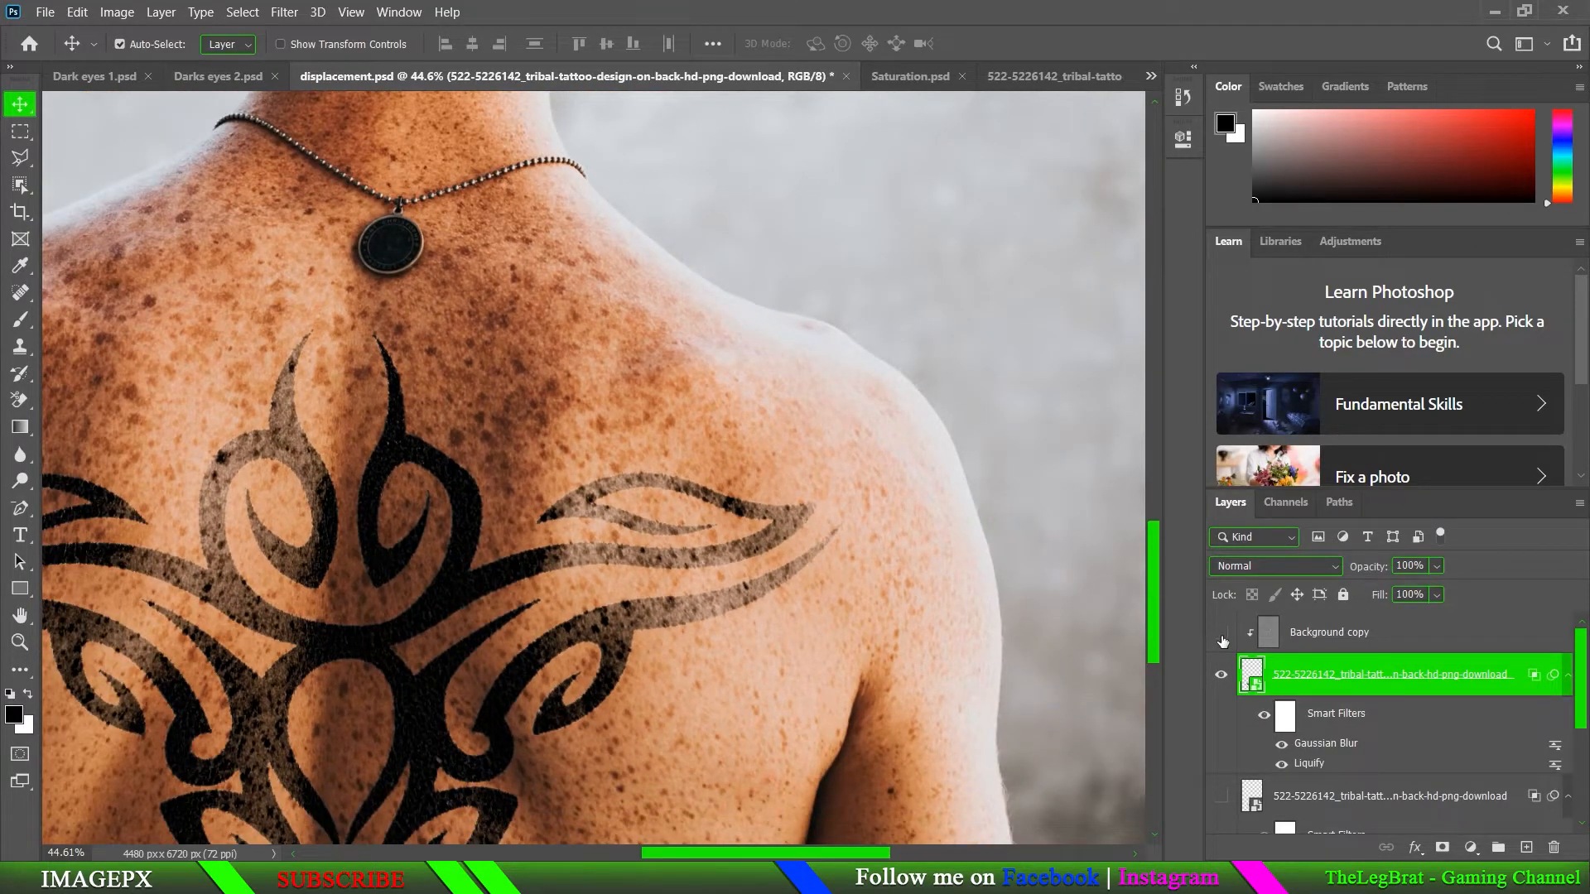
pyautogui.click(1222, 636)
pyautogui.scroll(-5, 719, 626)
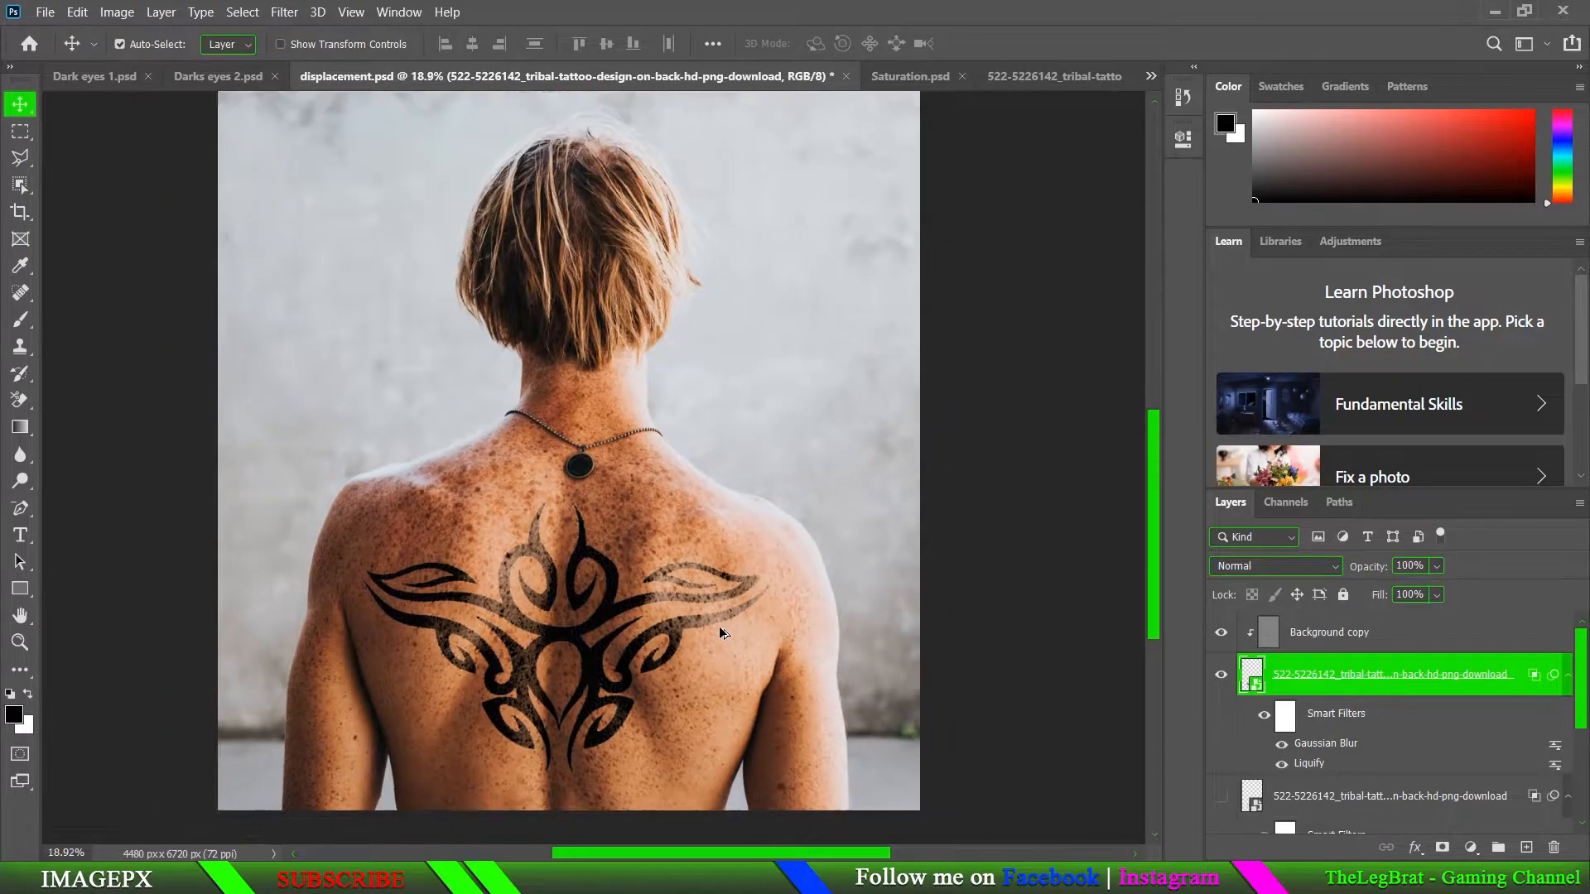
pyautogui.scroll(-1, 1404, 665)
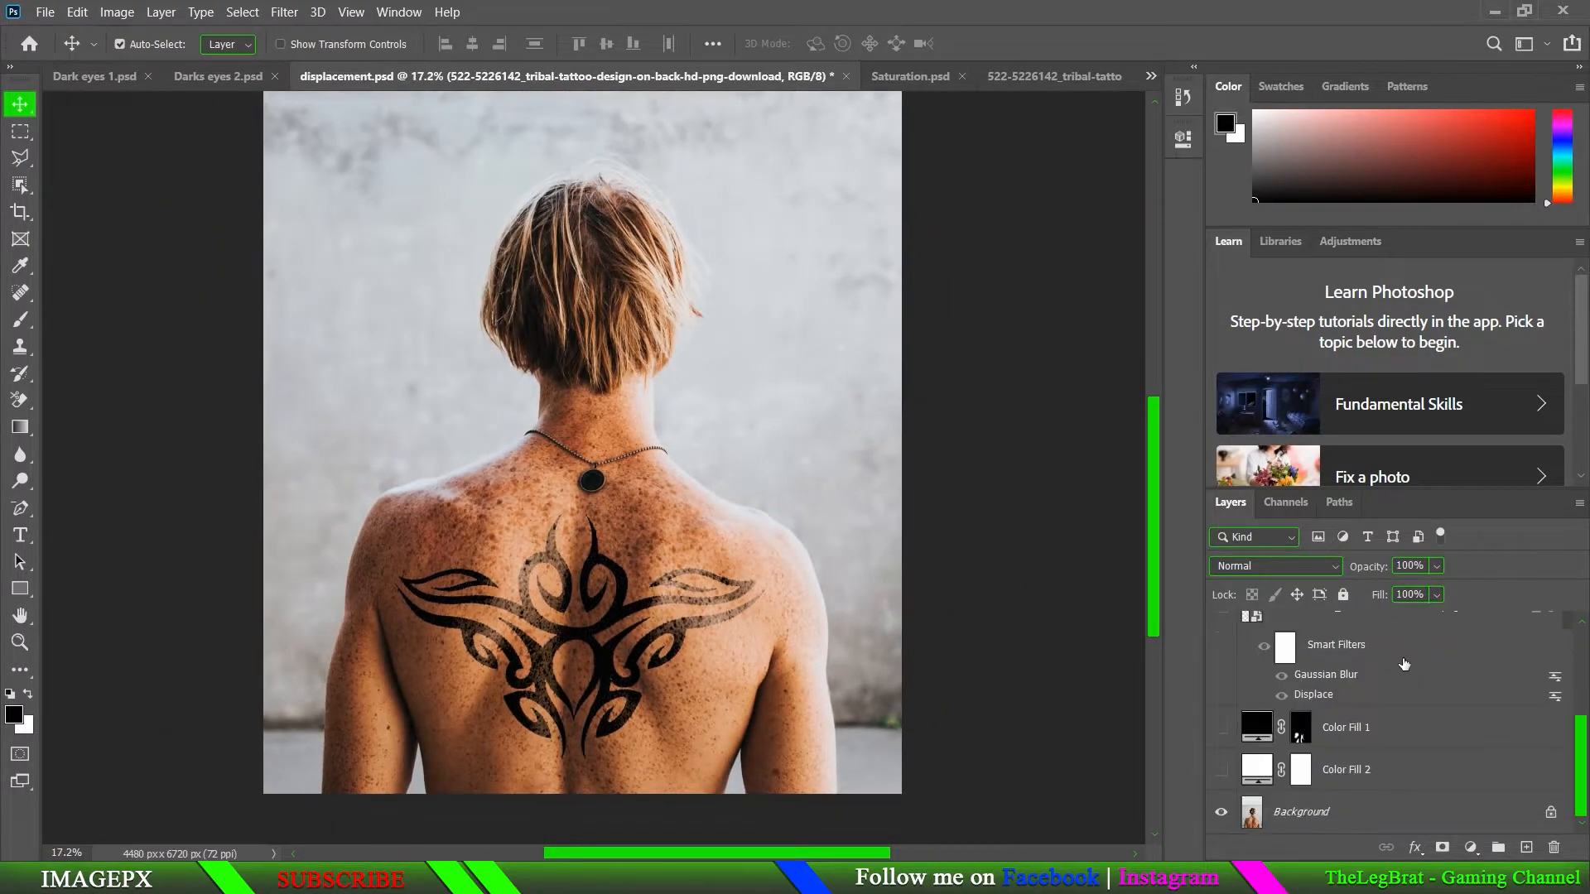
# - Preview the Color Fill 1 and Color Fill 2 layers by showing and hiding each in turn
pyautogui.click(1222, 729)
pyautogui.click(1221, 729)
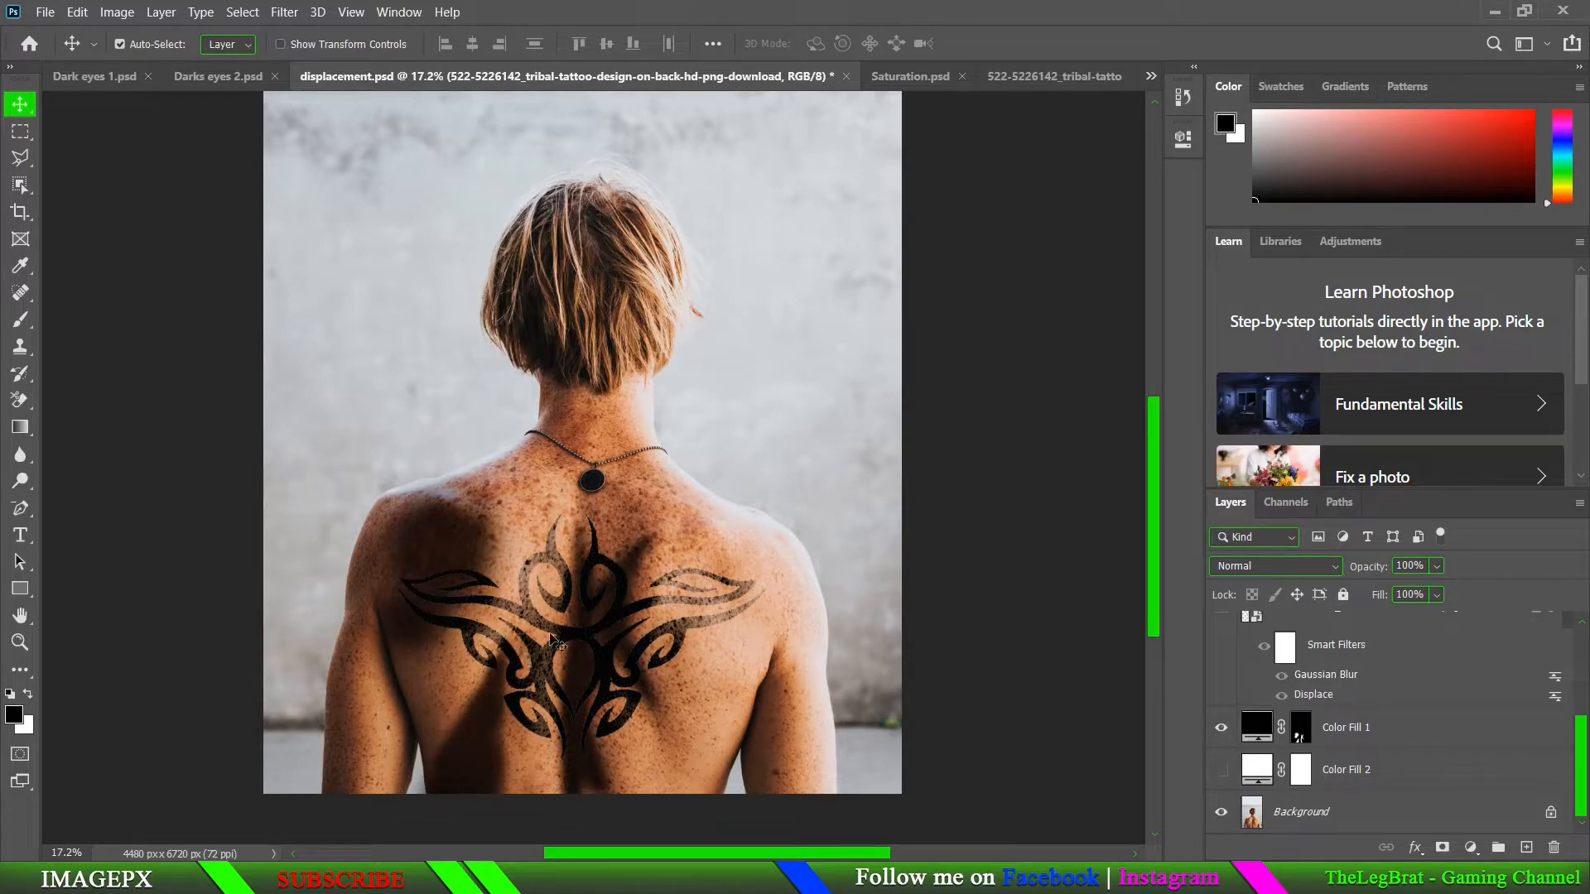
pyautogui.click(1222, 732)
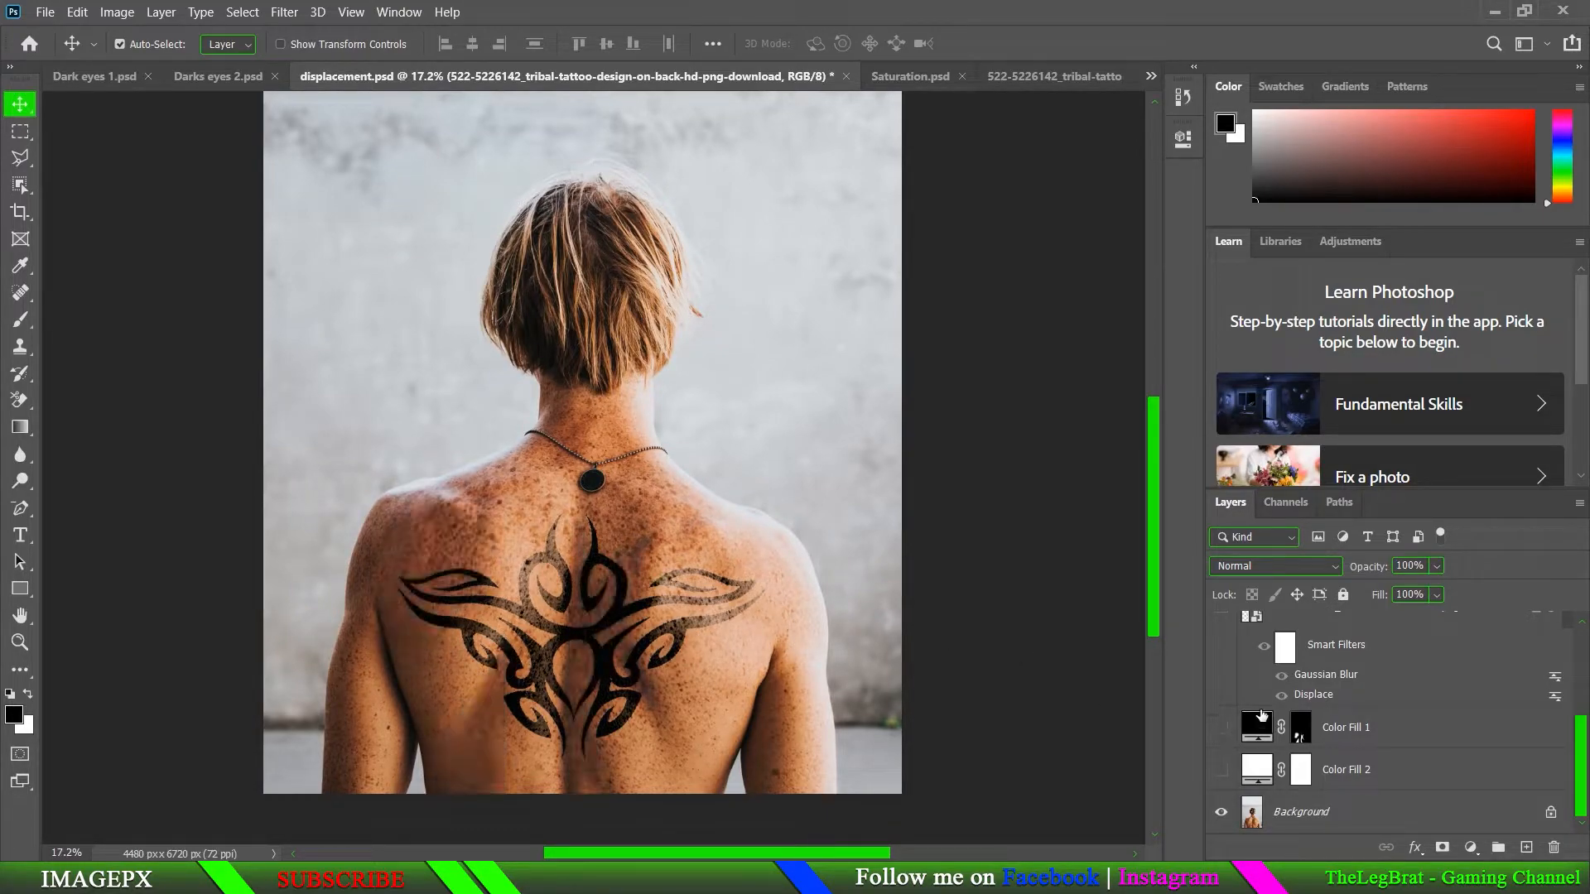
pyautogui.click(1222, 771)
pyautogui.click(1222, 771)
pyautogui.scroll(5, 1395, 767)
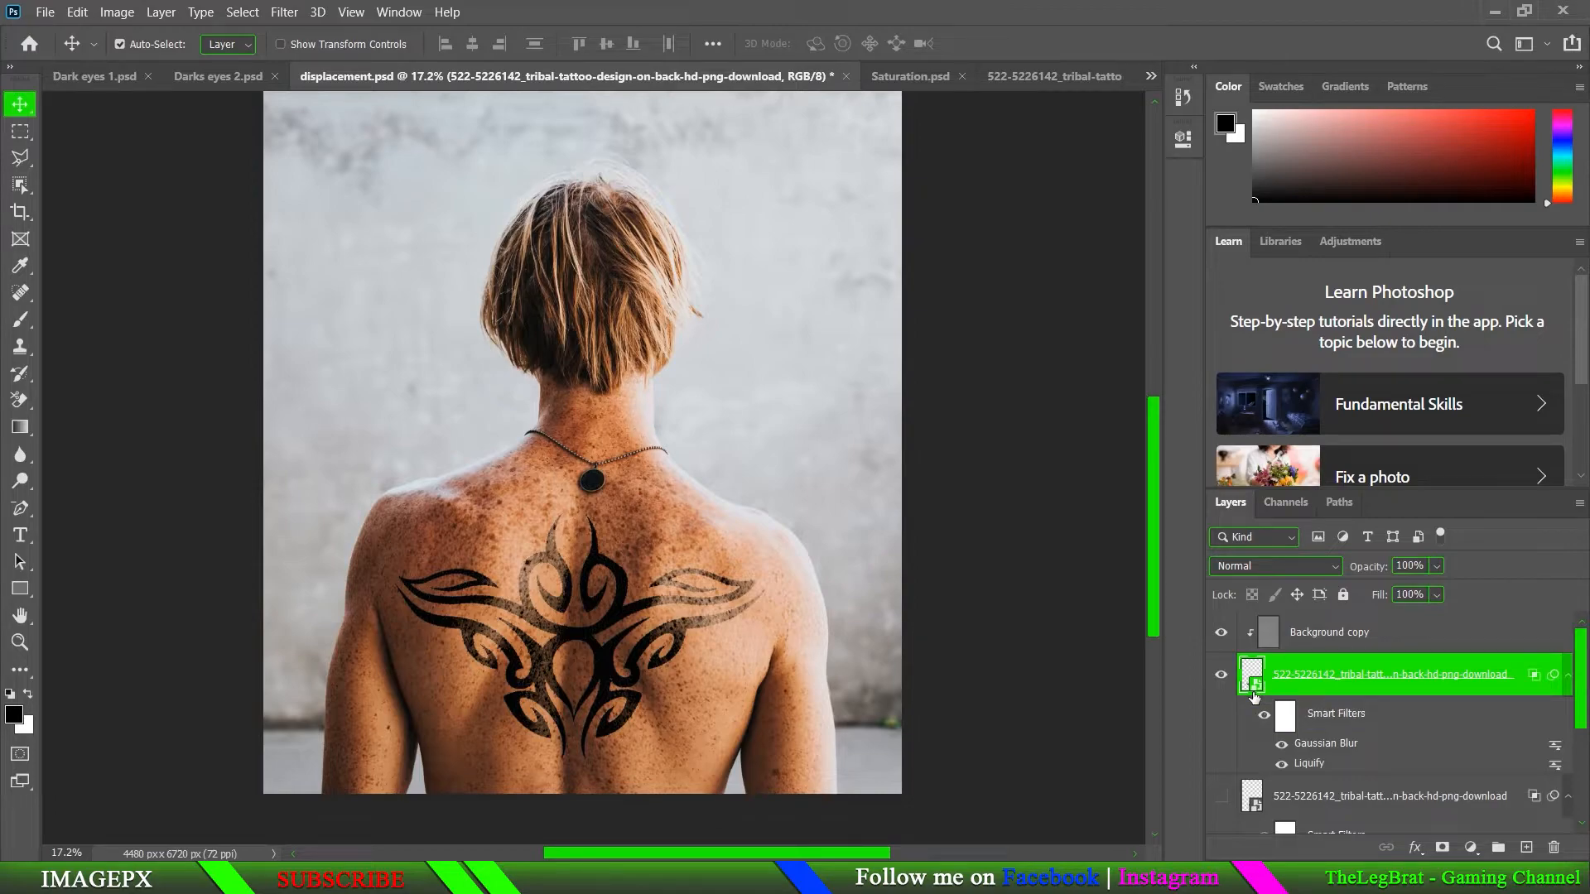
# - Delete the Background copy texture layer clipped to the tattoo
pyautogui.click(1304, 632)
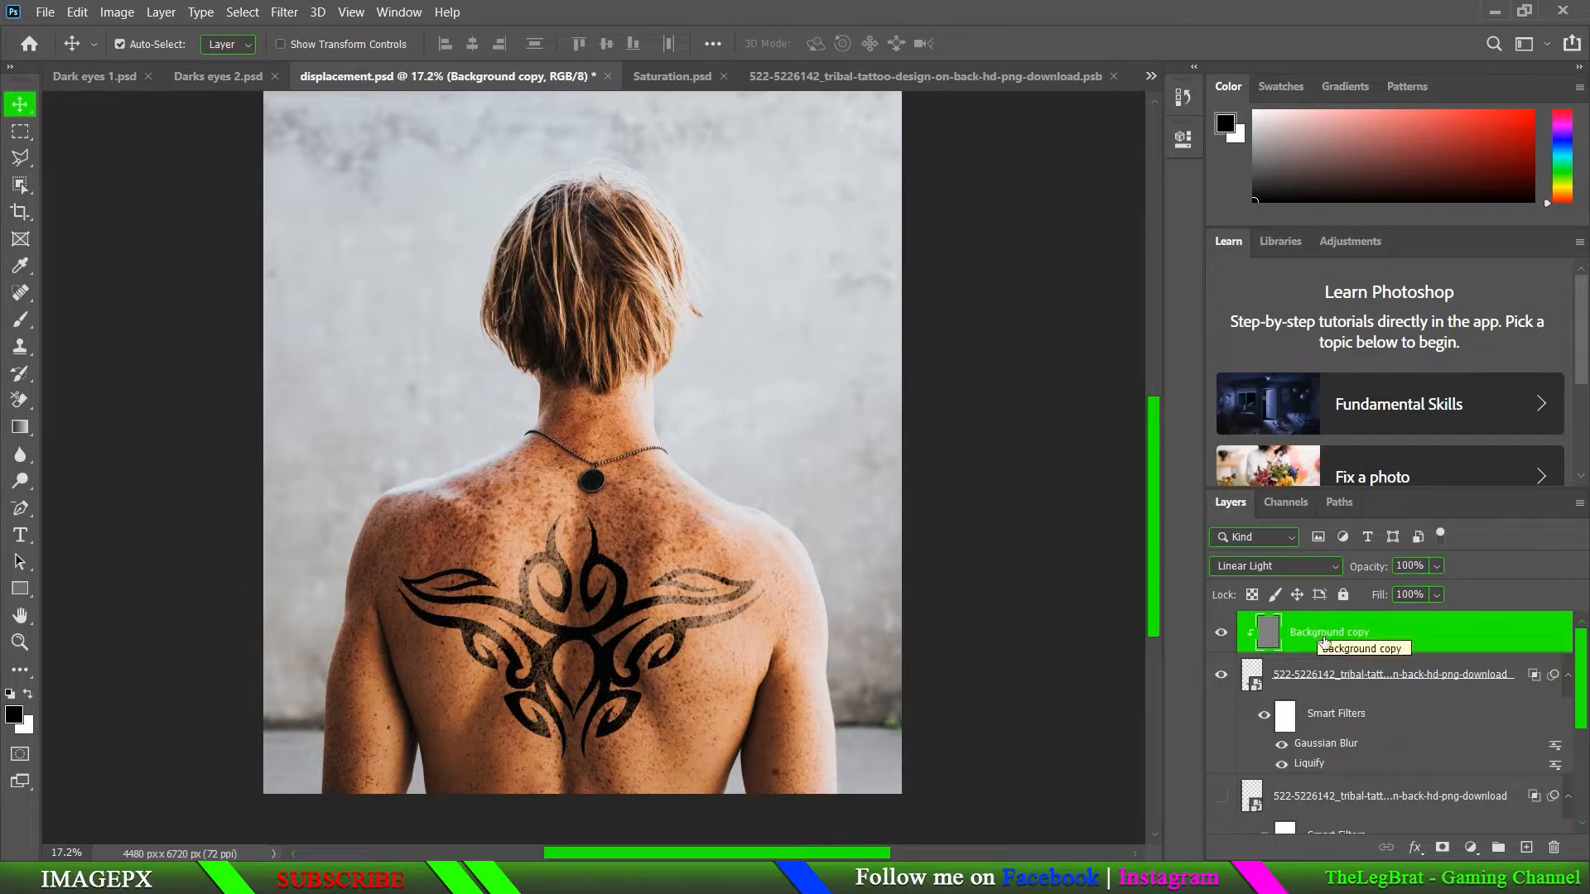
pyautogui.press('Delete')
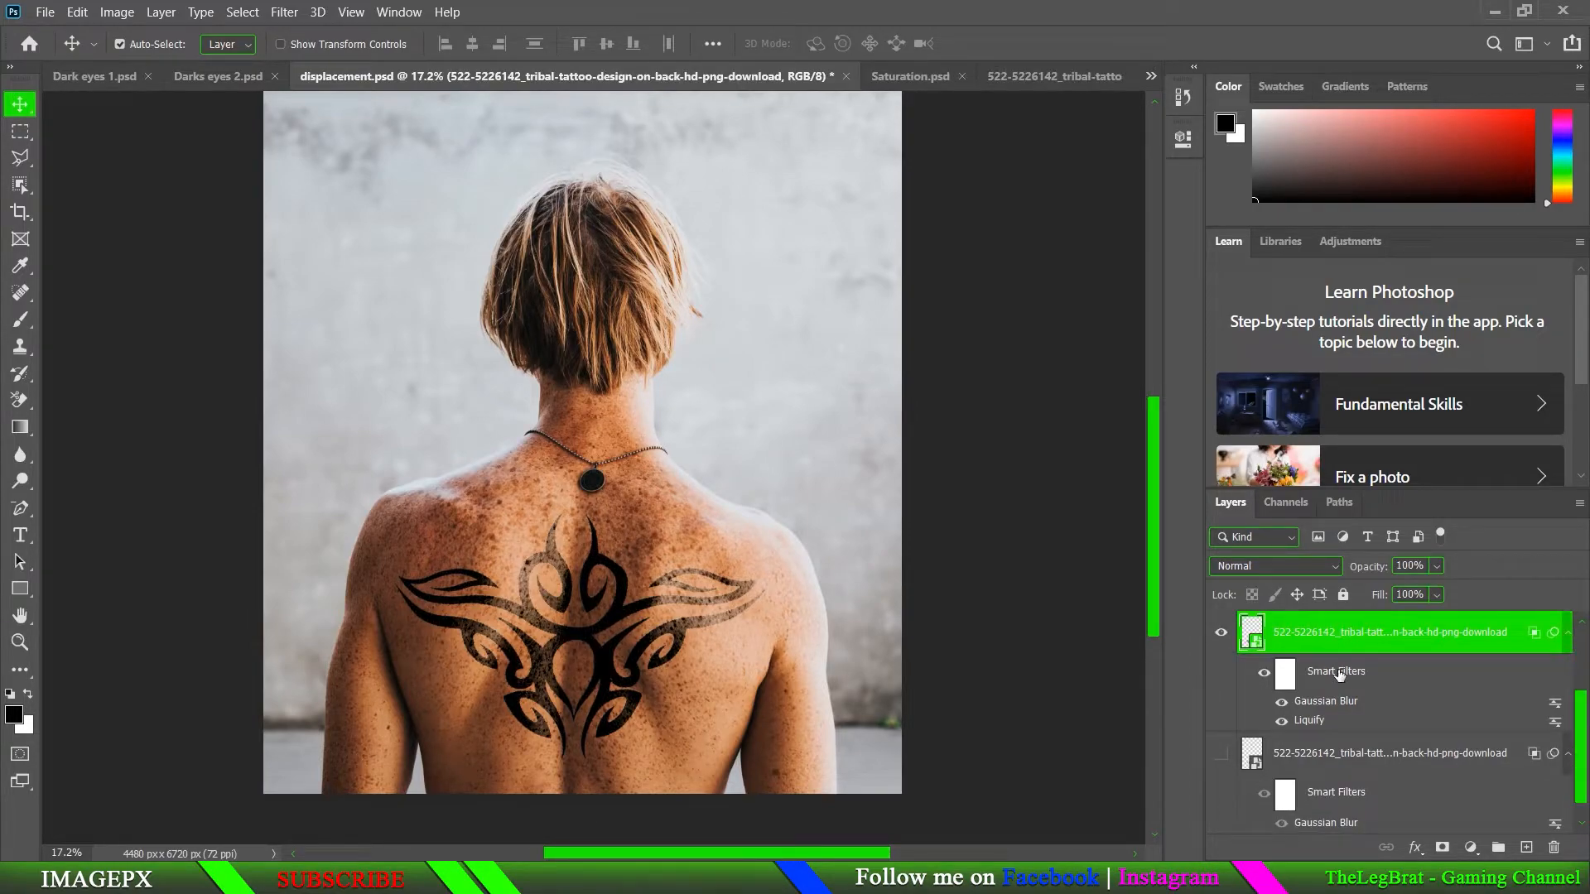
pyautogui.press('Delete')
# - Duplicate the Background layer, move the copy to the top of the stack, and compare the image with it hidden and shown
pyautogui.scroll(-1, 1339, 675)
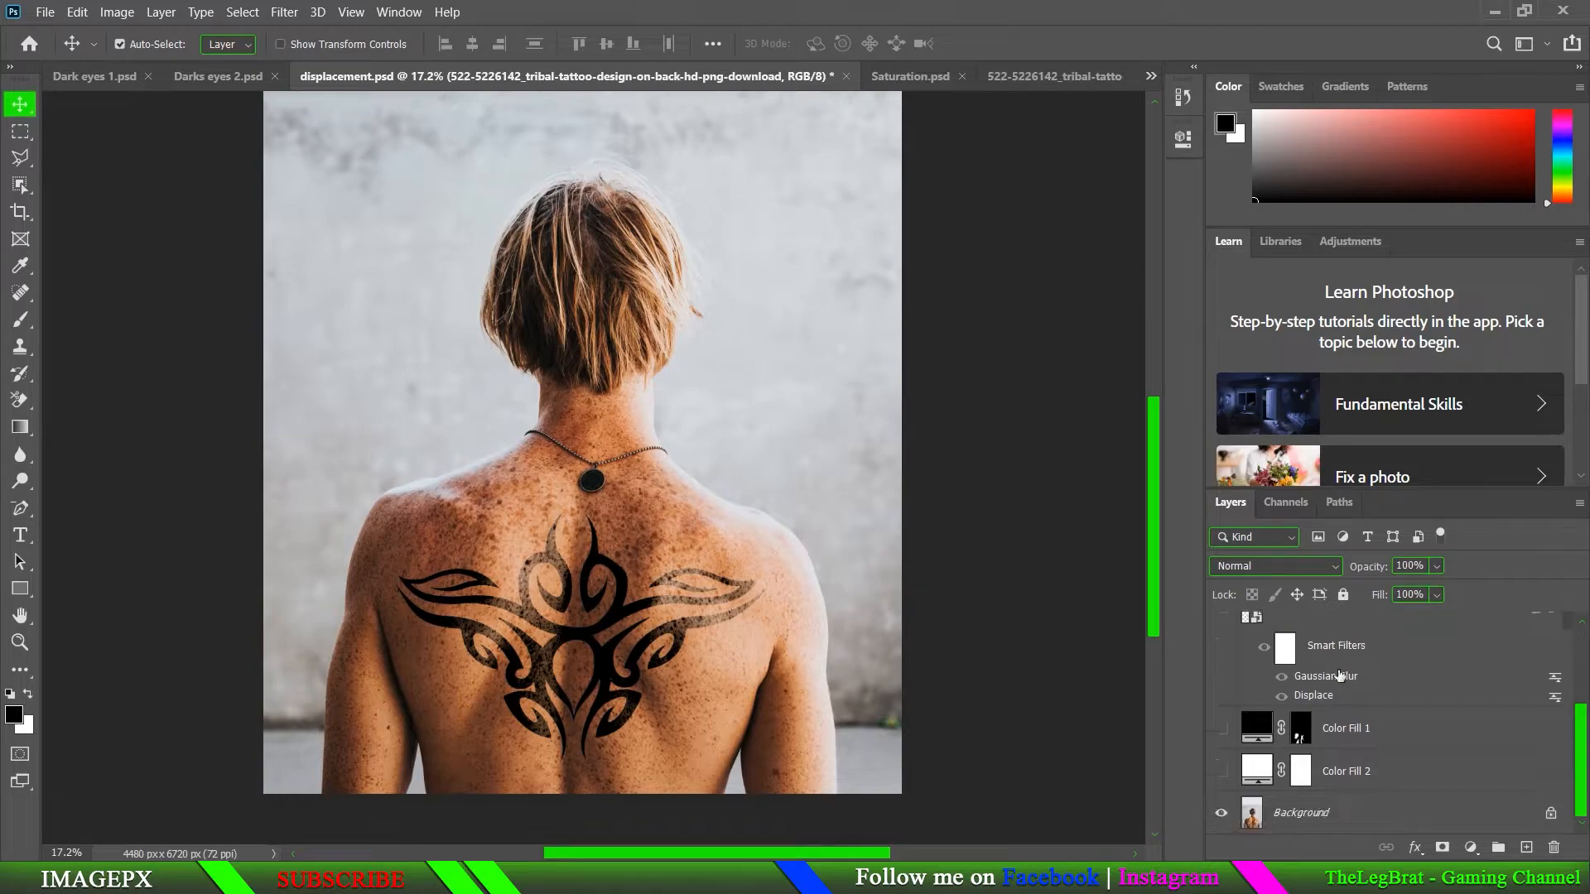
pyautogui.click(1325, 805)
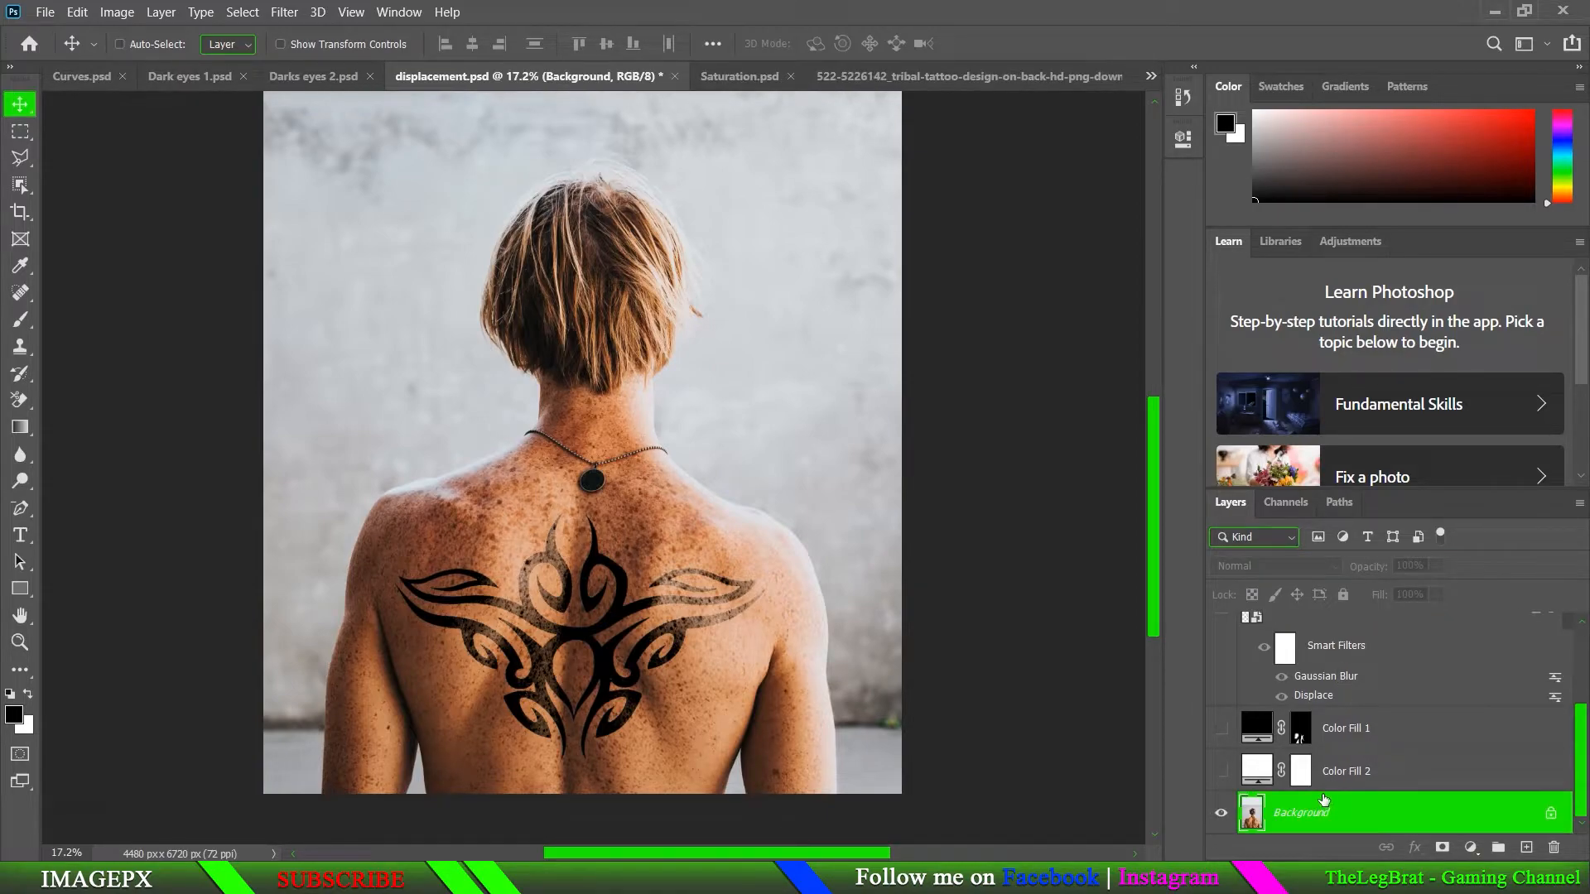
pyautogui.hotkey('ctrl', 'j')
pyautogui.hotkey('ctrl', 'shift', ']')
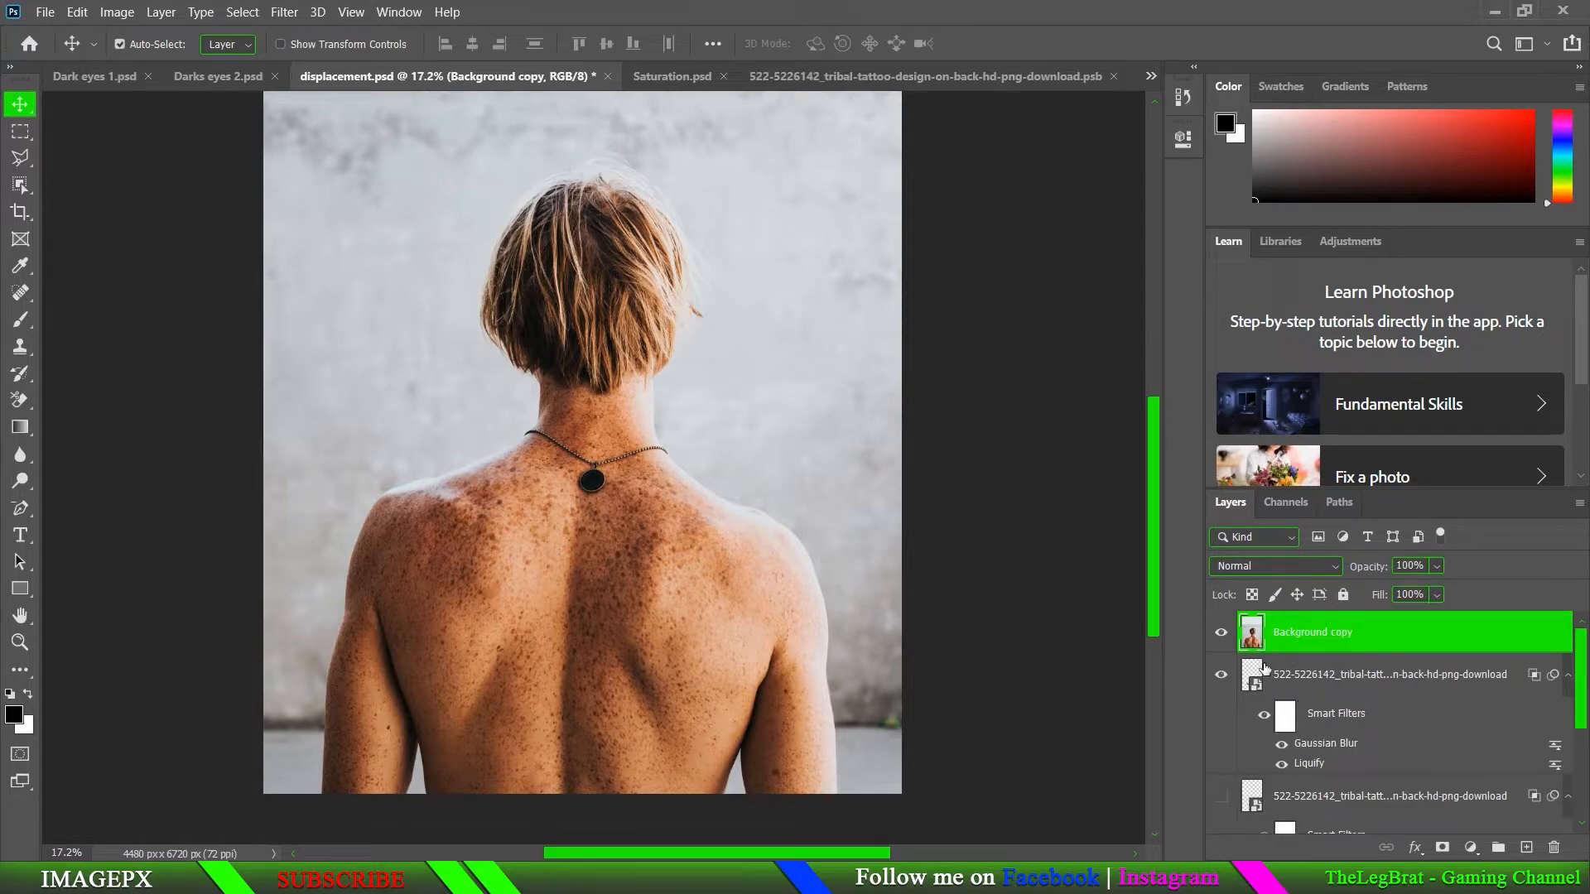
pyautogui.click(1224, 634)
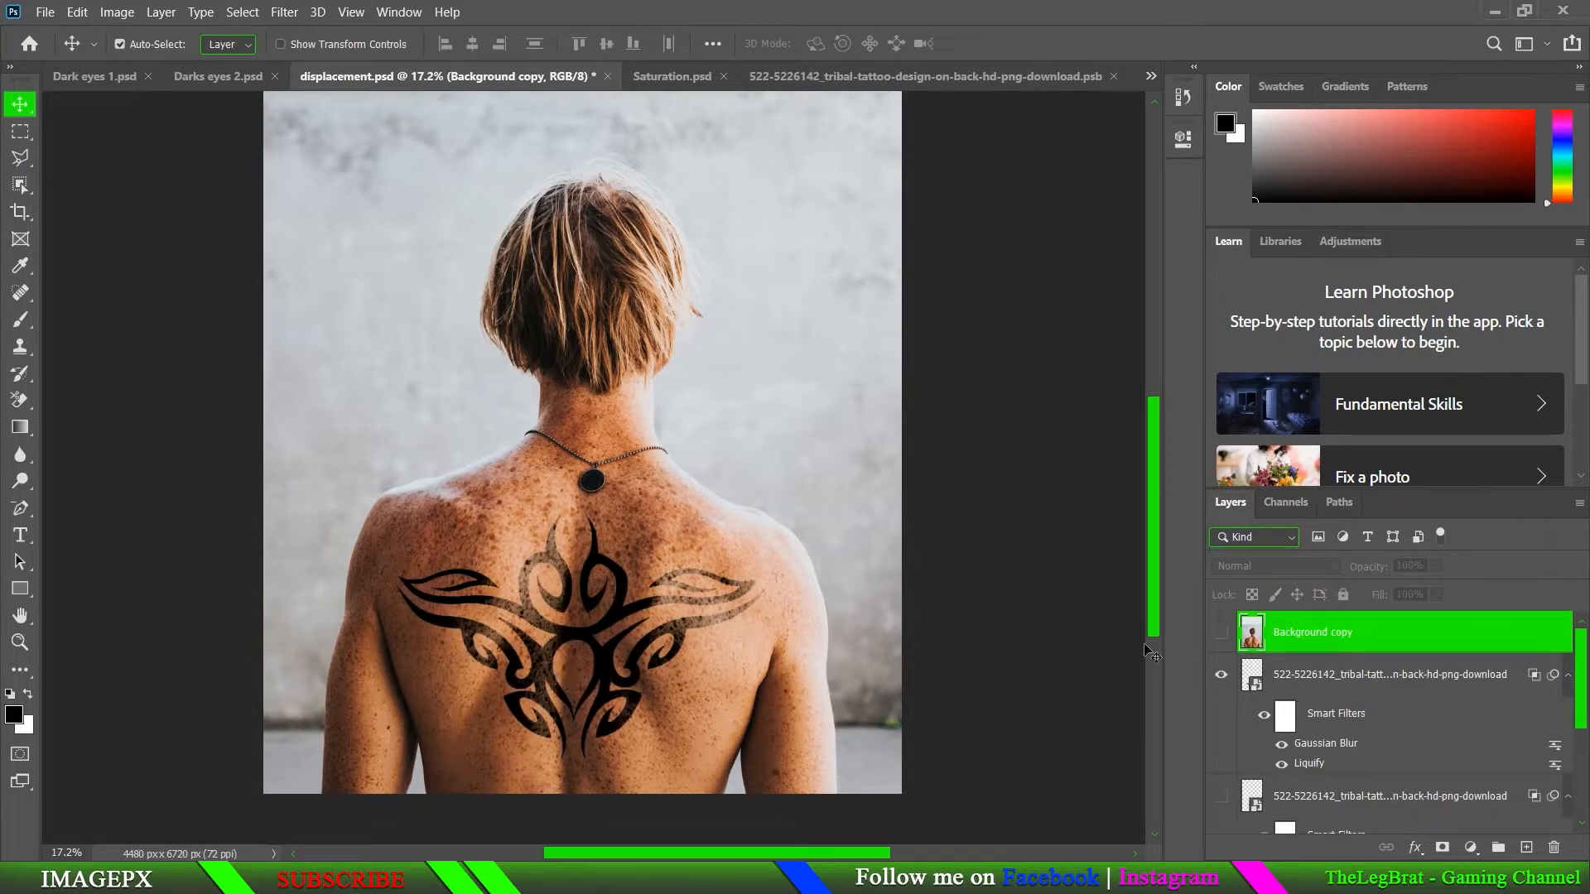
pyautogui.click(1222, 634)
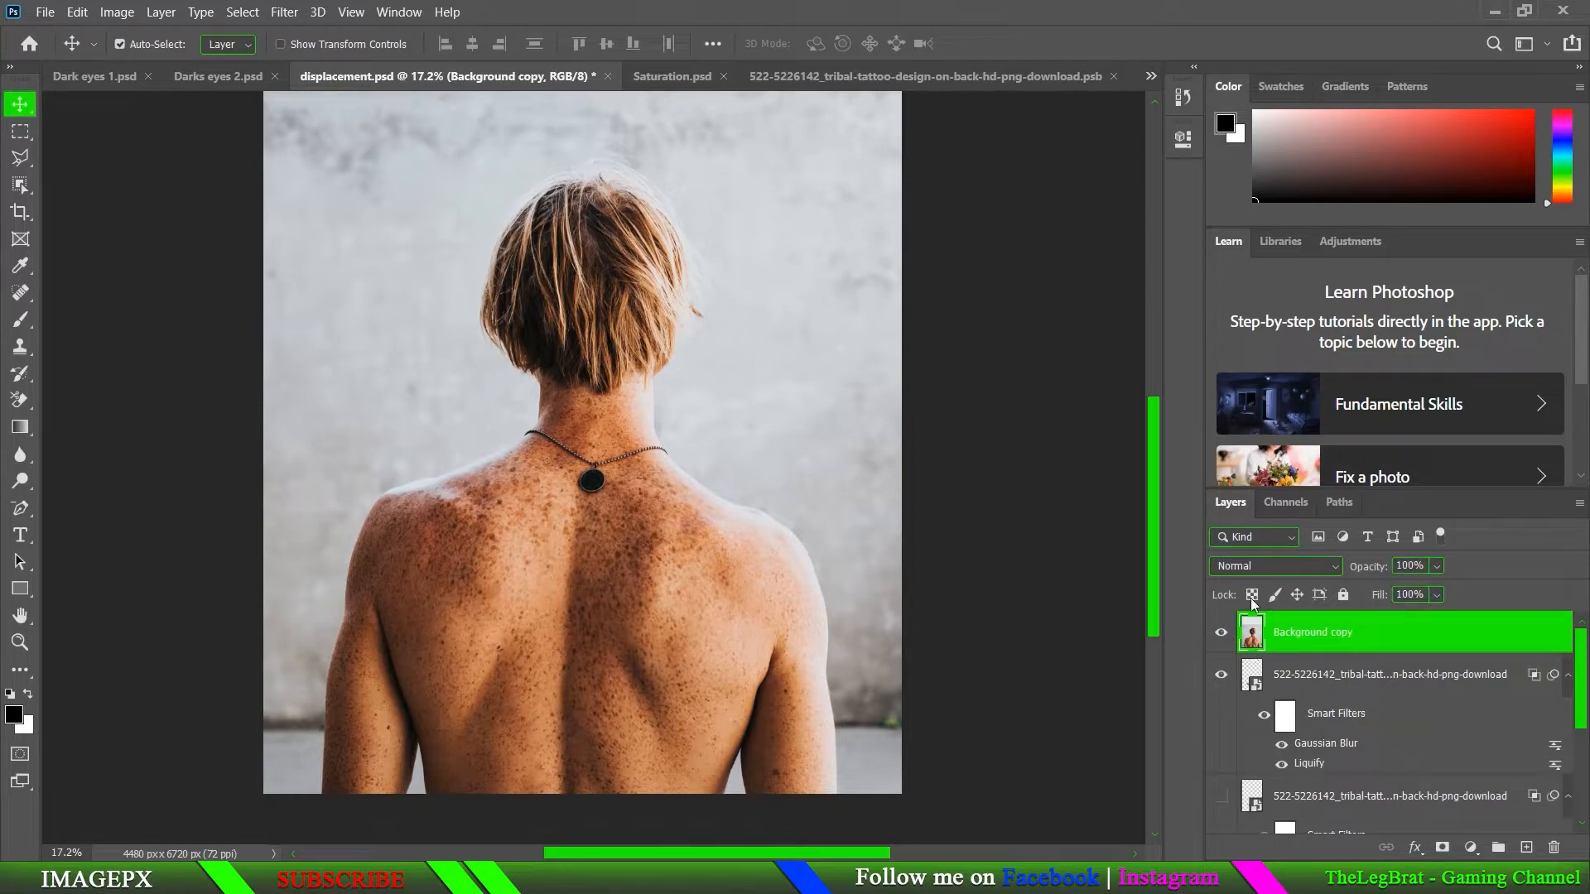
# - Desaturate the Background copy layer
pyautogui.click(117, 12)
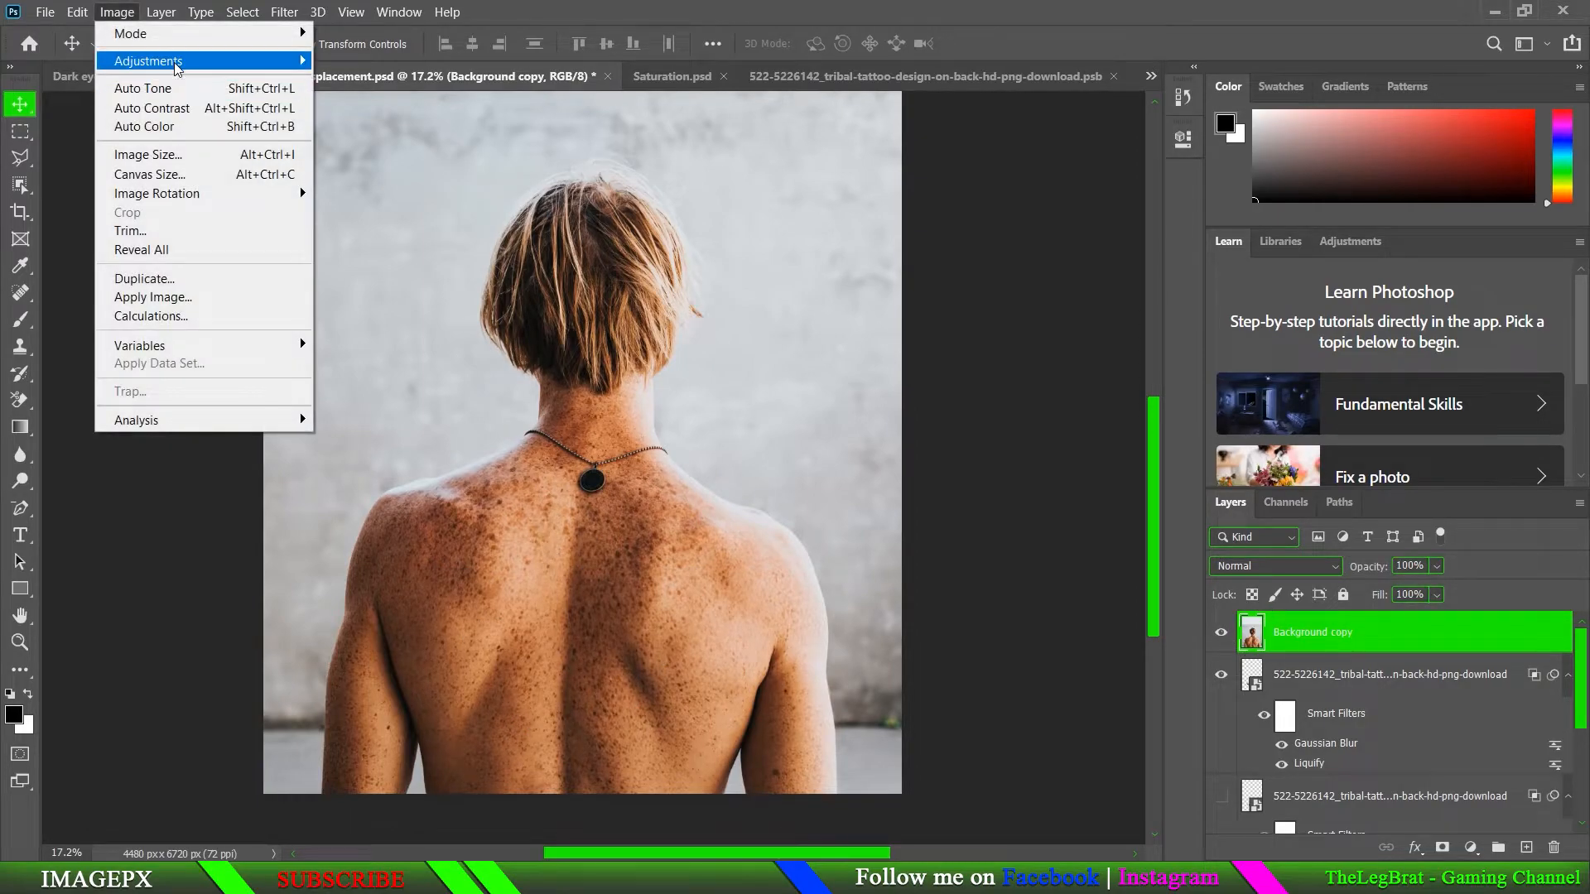
pyautogui.moveTo(165, 61)
pyautogui.click(373, 439)
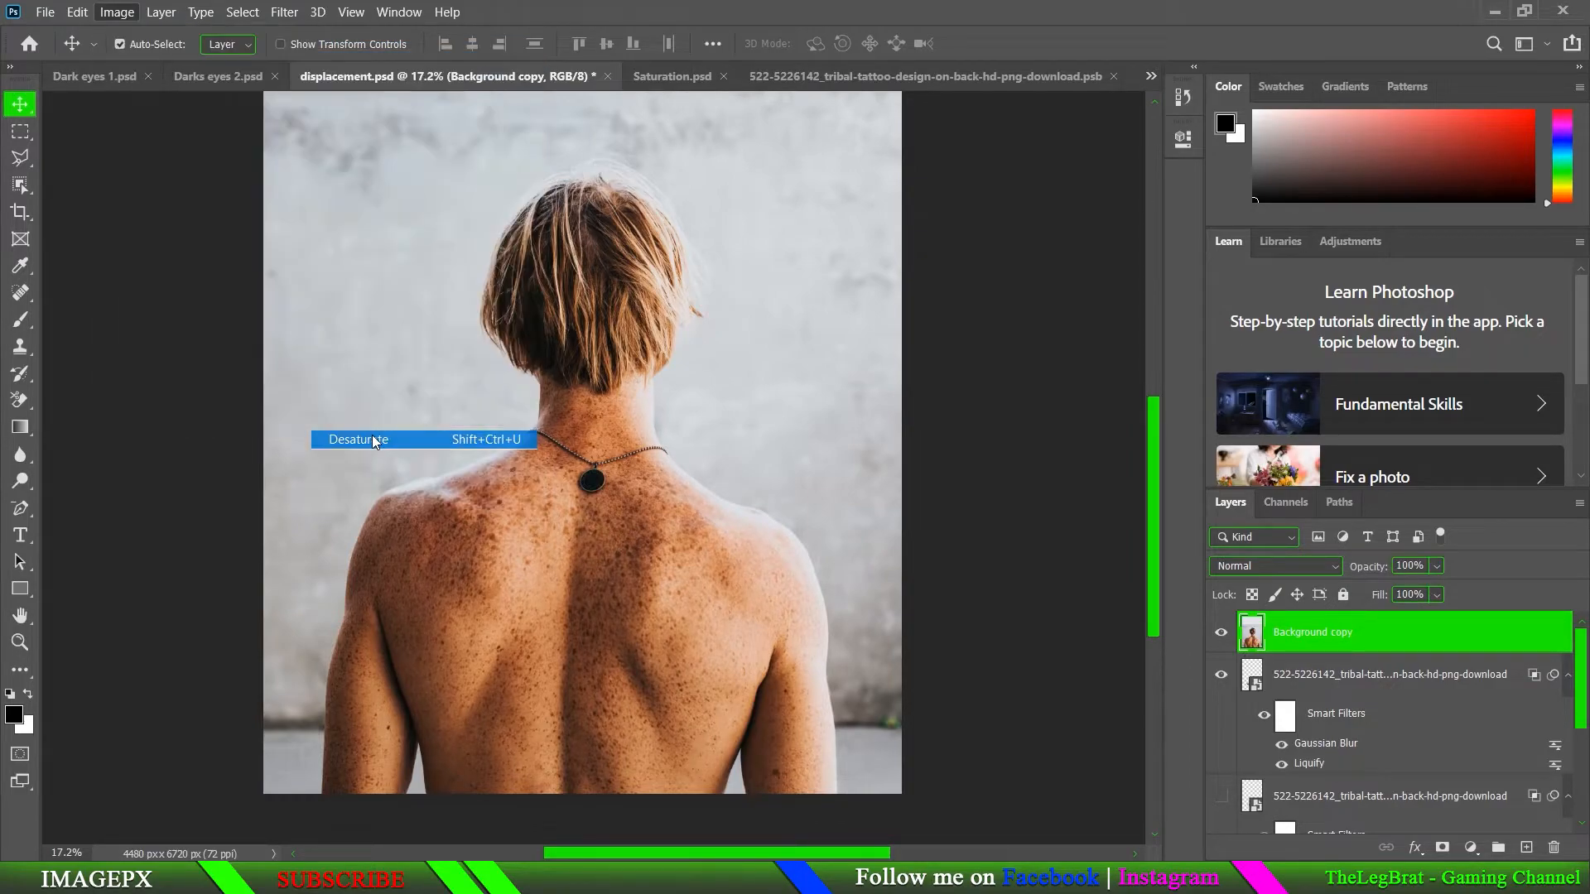
# - Apply a High Pass filter to the desaturated Background copy layer with a slightly larger radius than the preset one
pyautogui.click(281, 13)
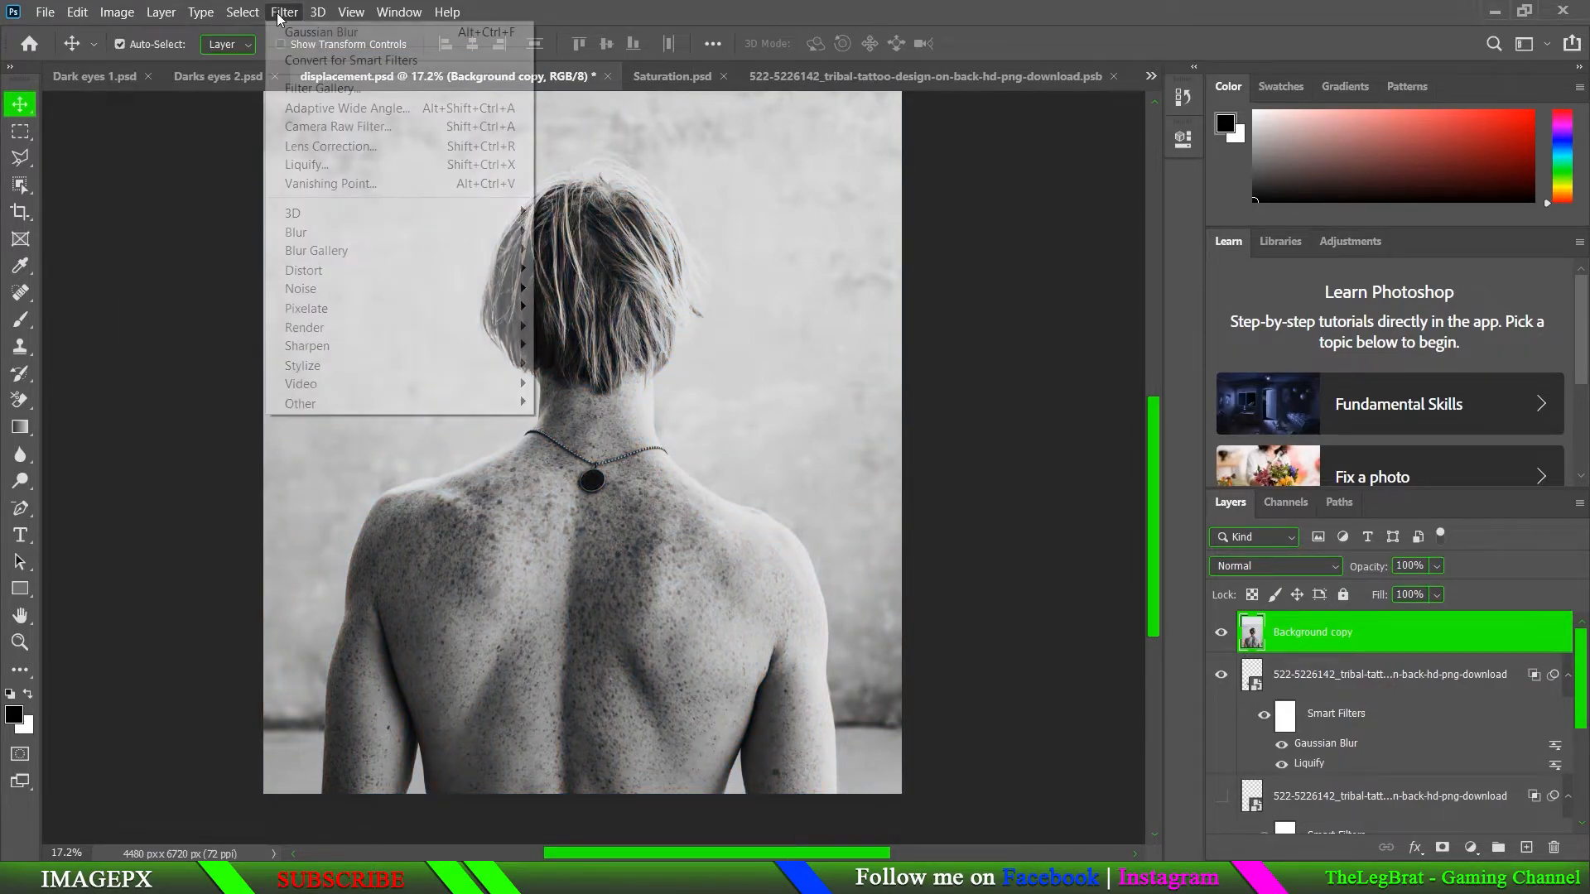
pyautogui.moveTo(389, 401)
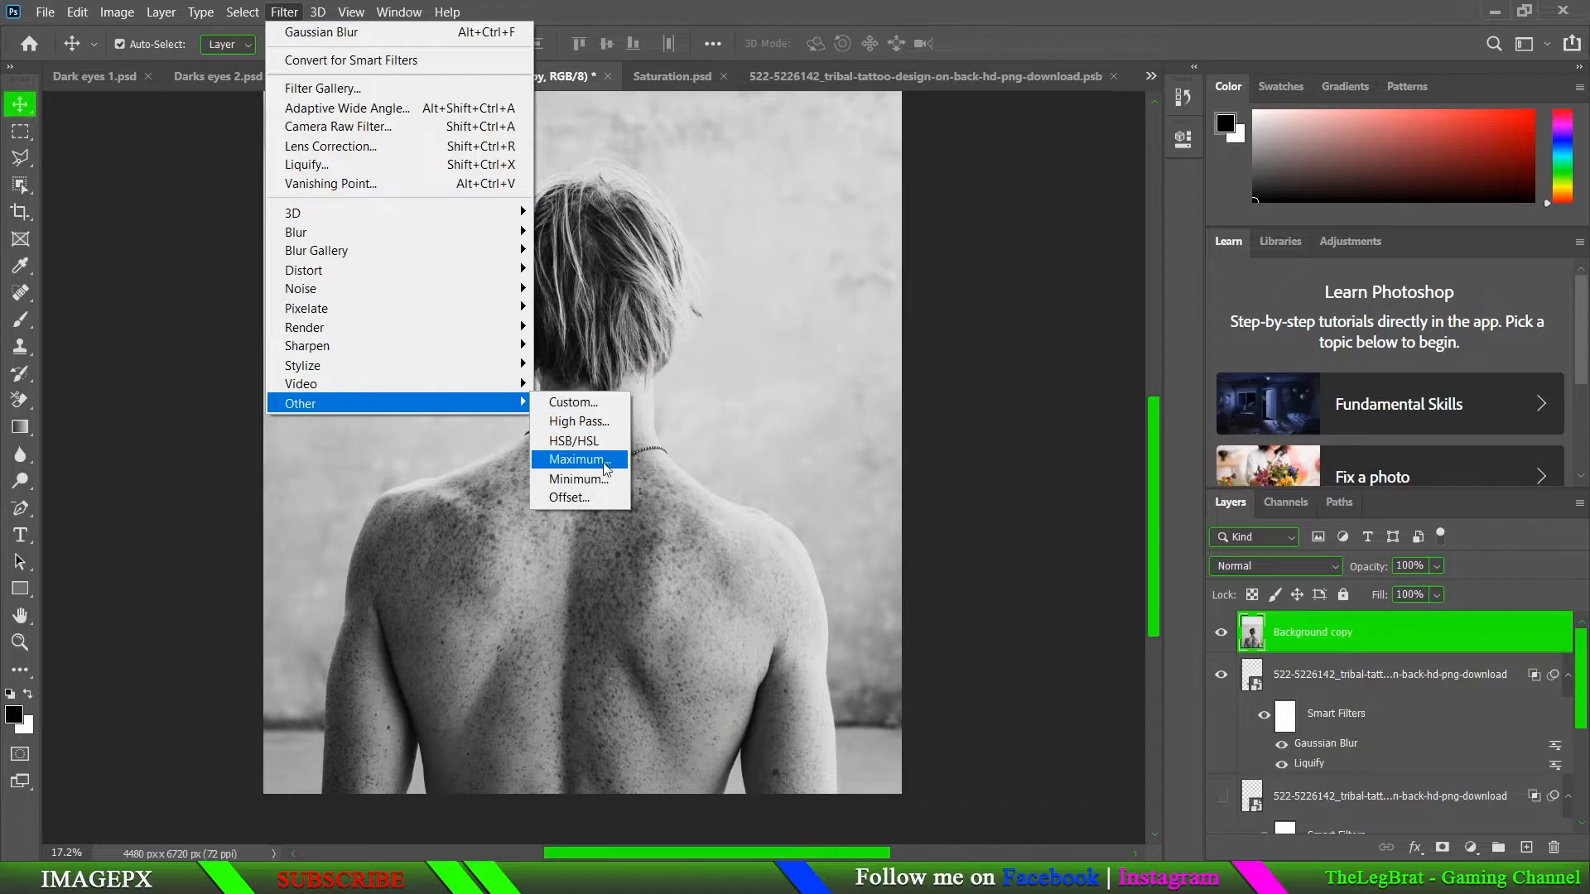
pyautogui.click(594, 422)
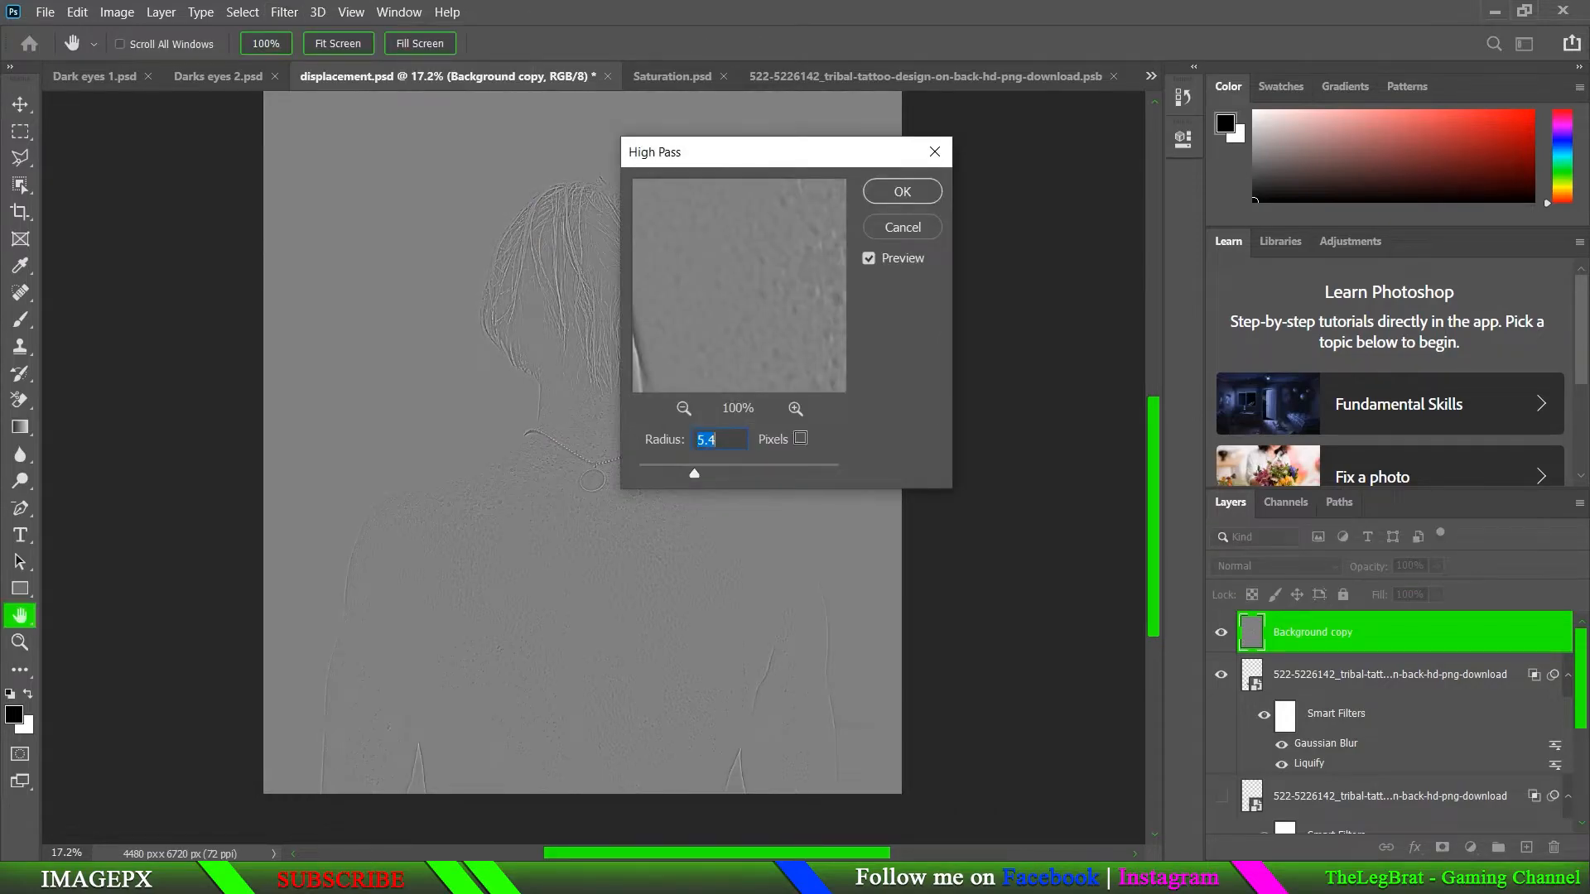
pyautogui.moveTo(703, 472)
pyautogui.mouseDown()
pyautogui.moveTo(724, 472)
pyautogui.moveTo(708, 471)
pyautogui.mouseUp()
pyautogui.click(898, 189)
# - Set the Background copy layer to Linear Light blending and clip it to the tribal tattoo layer below
pyautogui.click(1238, 568)
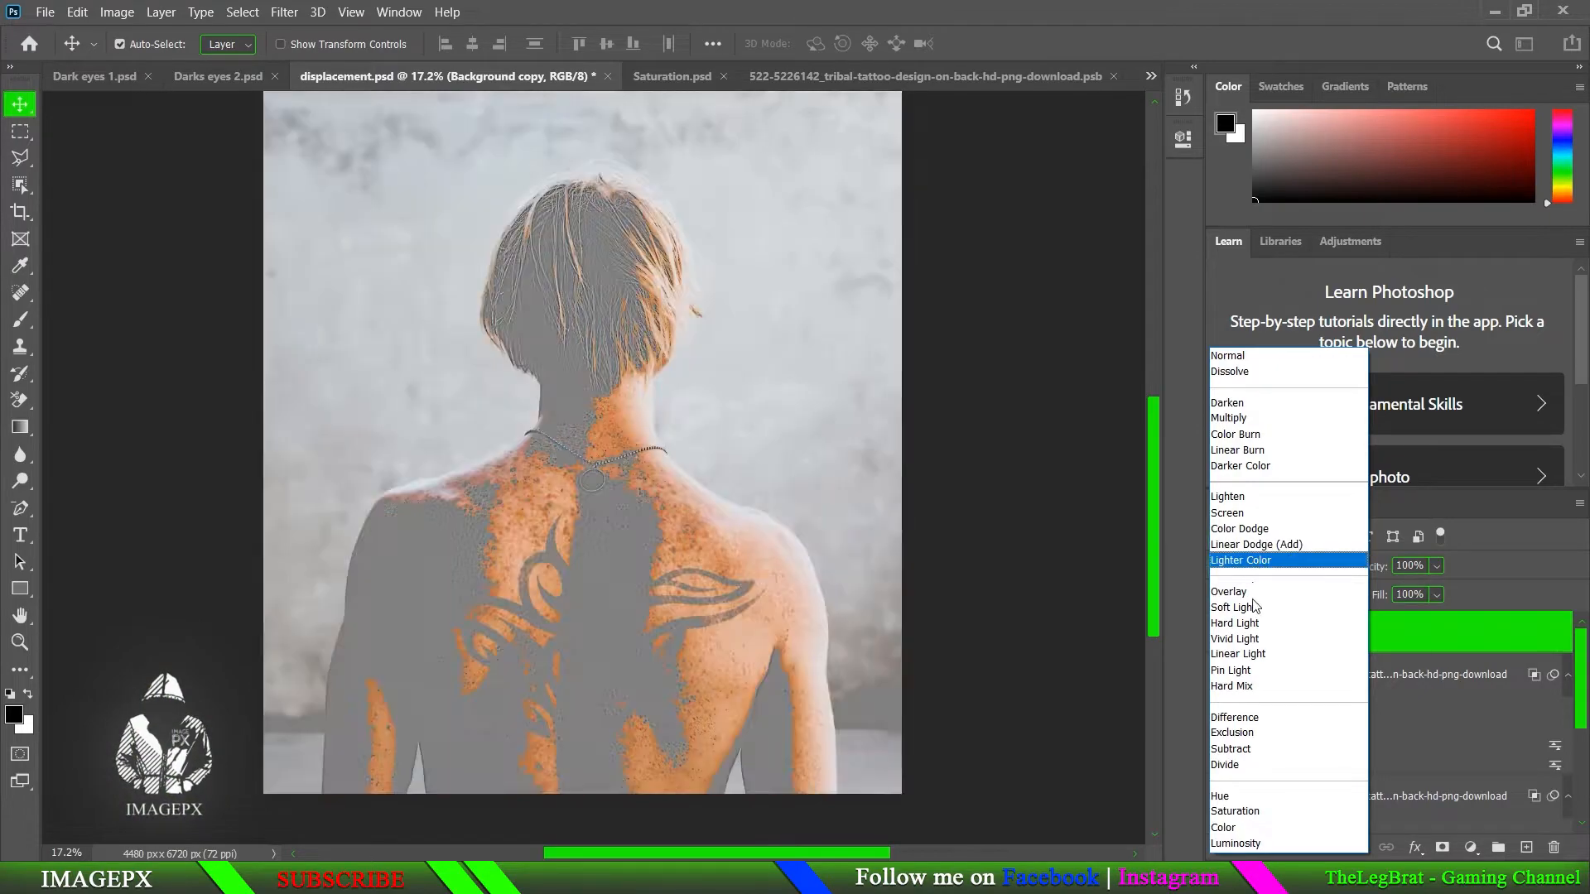
pyautogui.click(1254, 653)
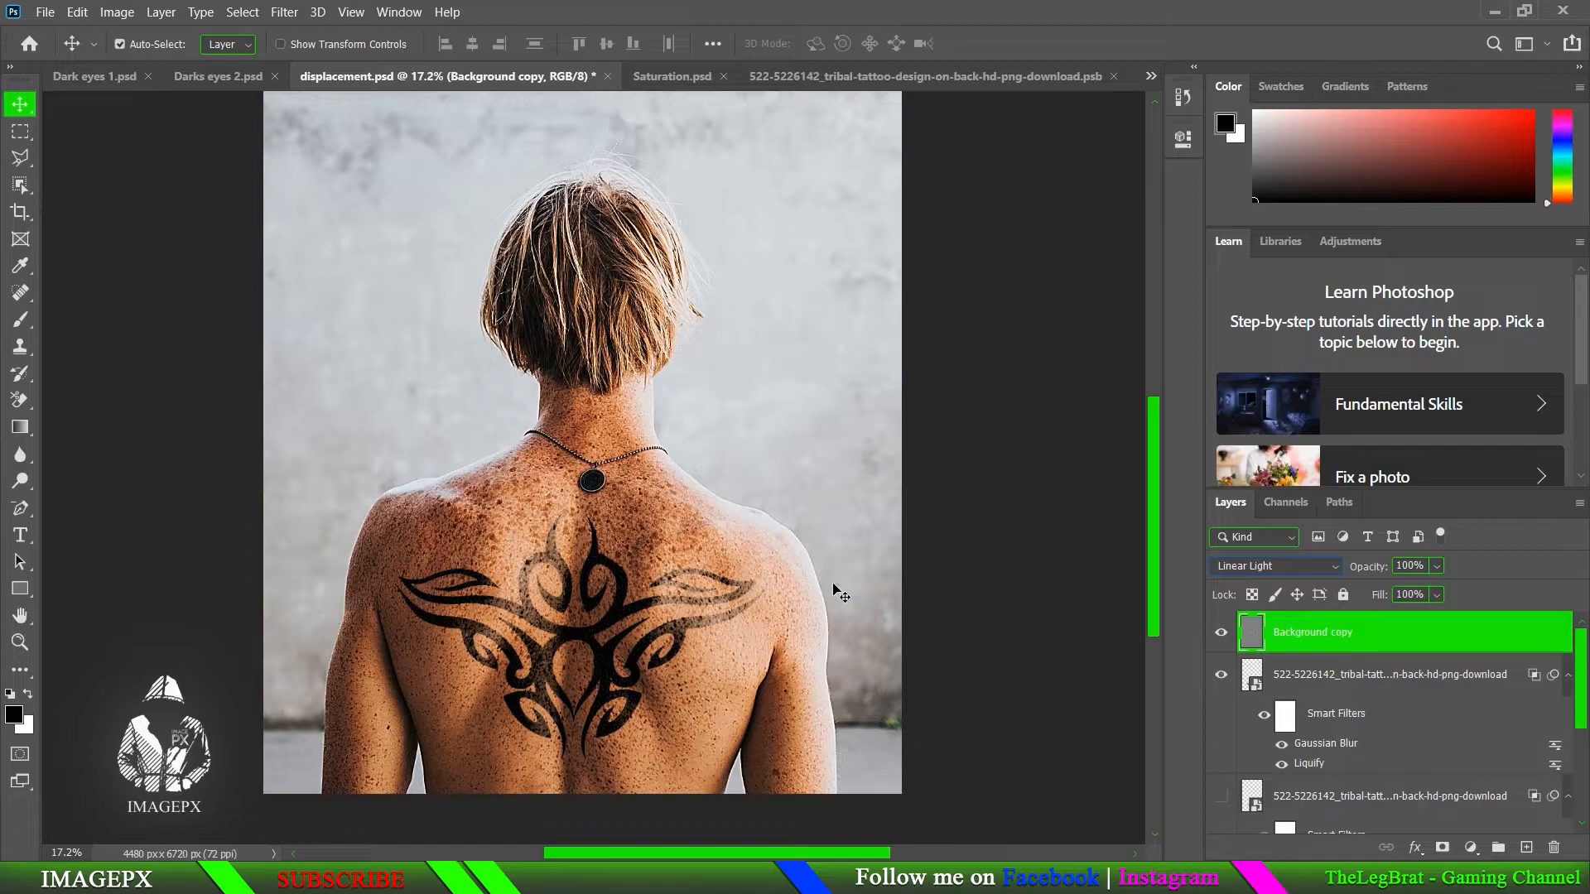
pyautogui.keyDown('alt'); pyautogui.click(1305, 650); pyautogui.keyUp('alt')
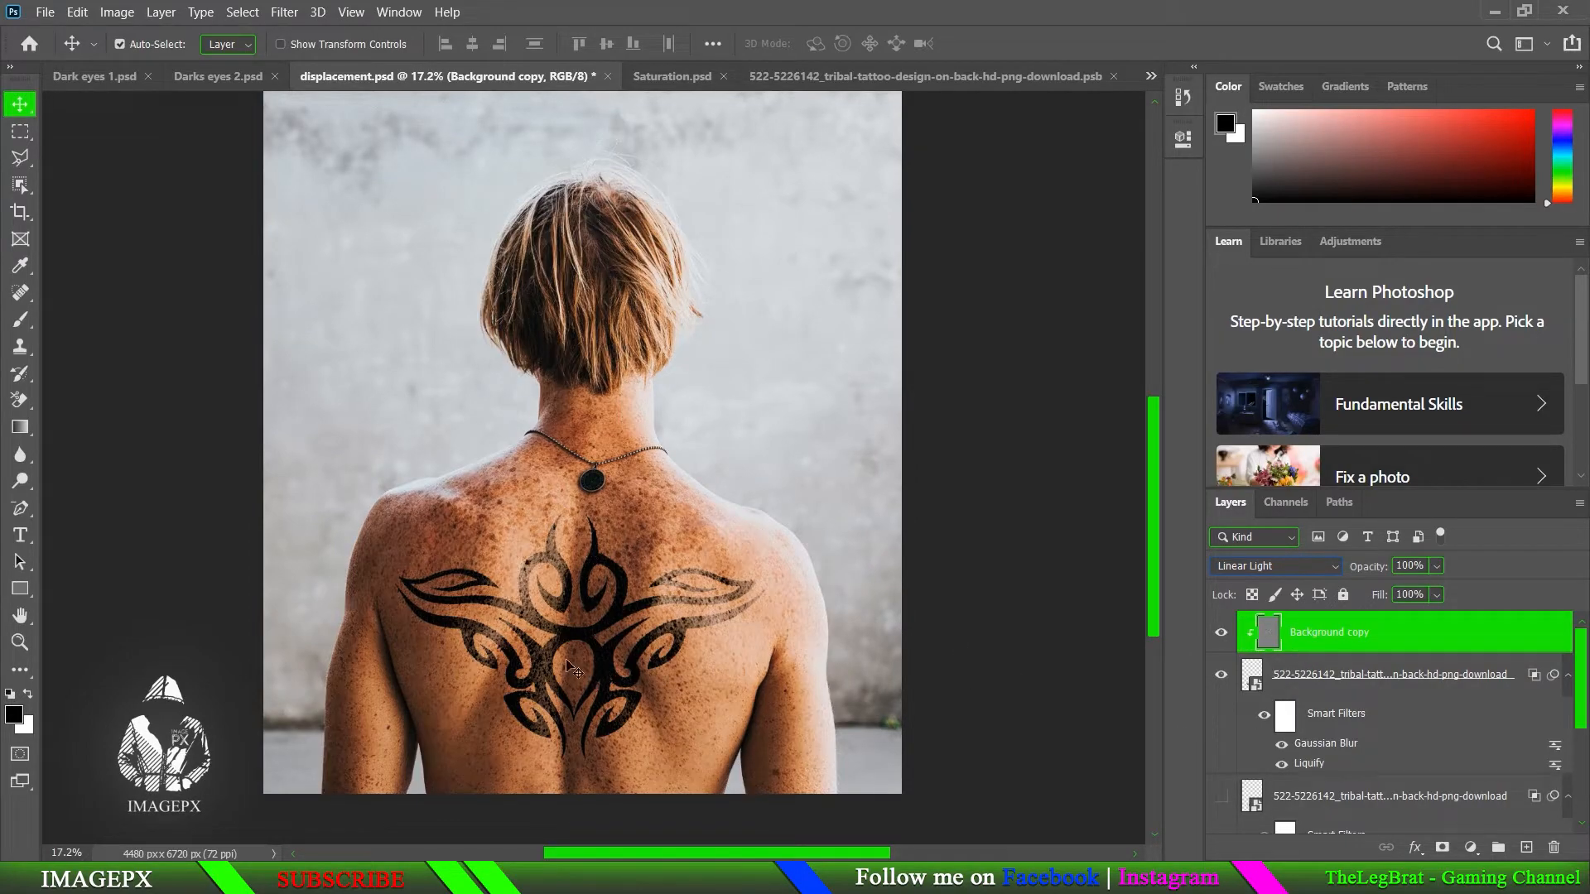
pyautogui.scroll(5, 575, 612)
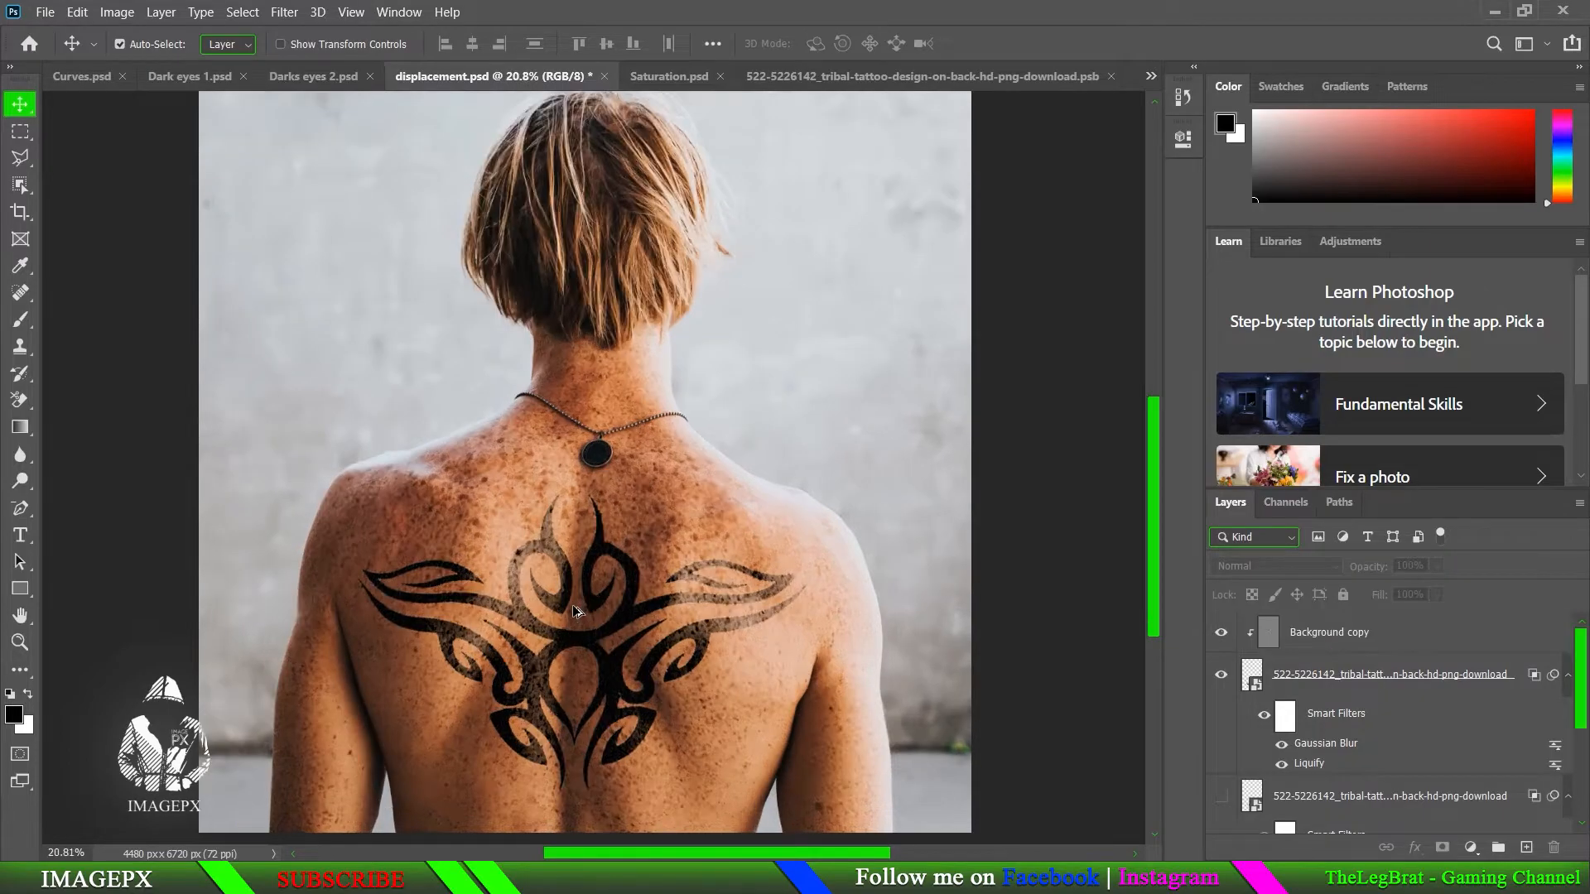
pyautogui.scroll(-6, 577, 611)
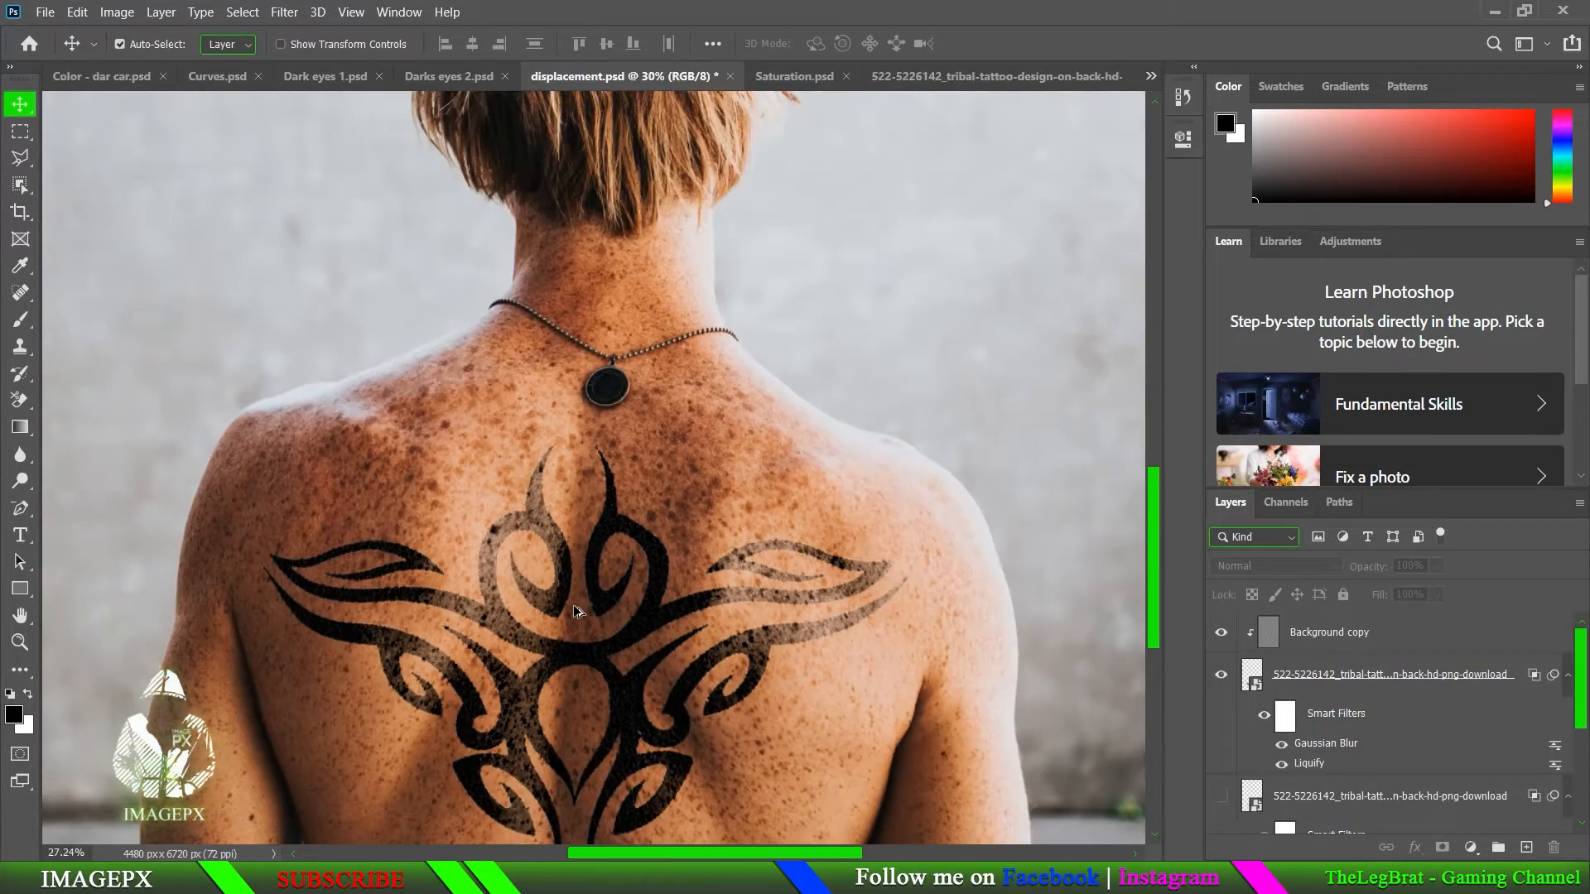
pyautogui.scroll(1, 634, 528)
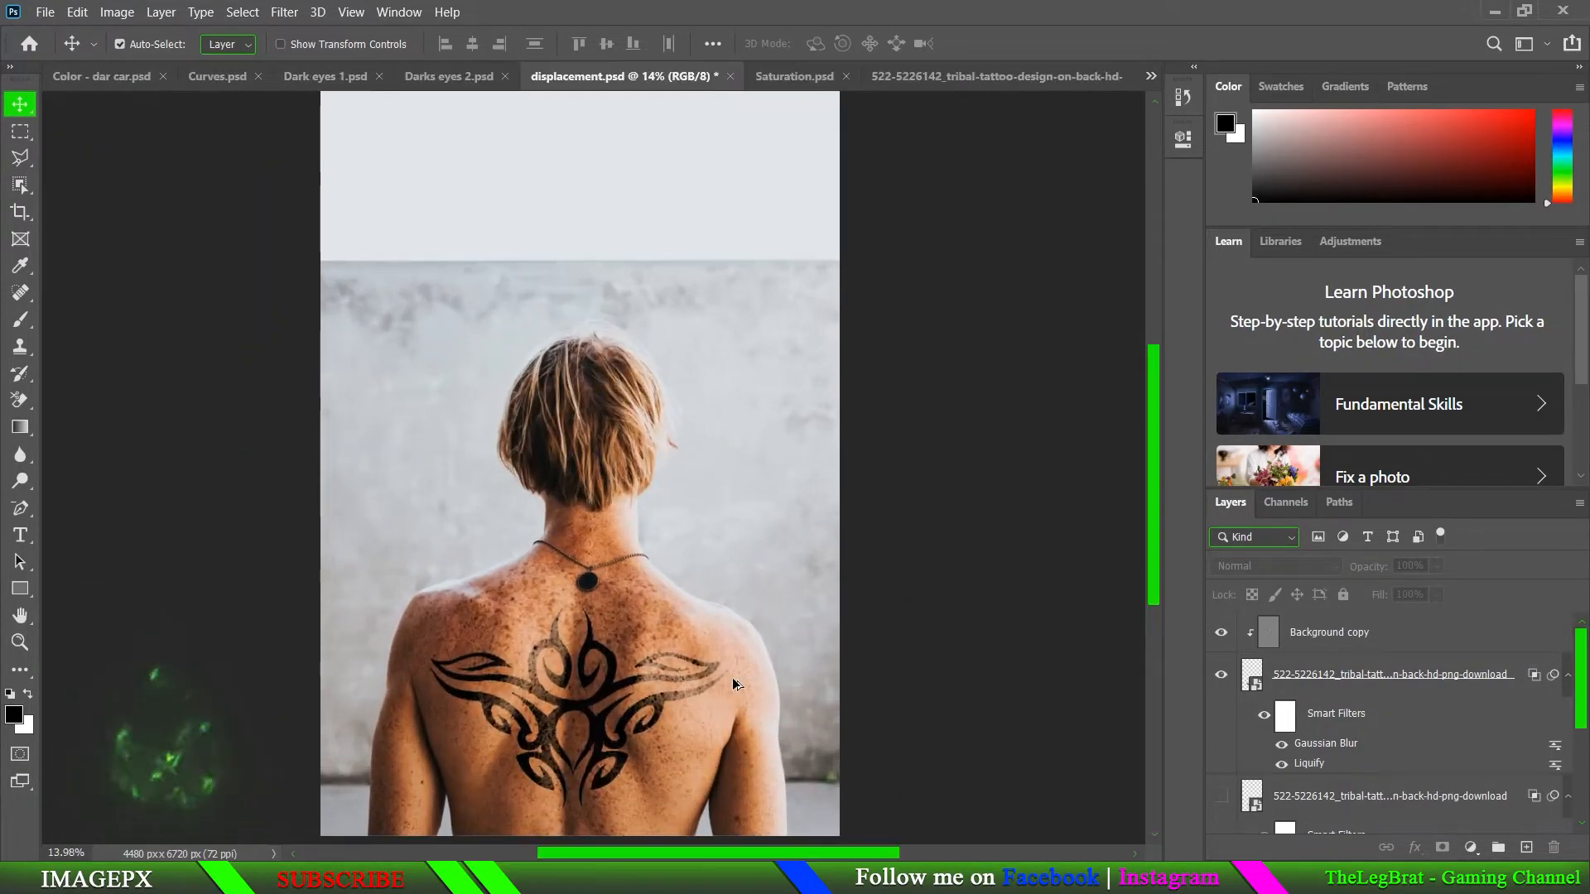
# - Lower the tribal tattoo layer's opacity to 60%
pyautogui.click(1375, 632)
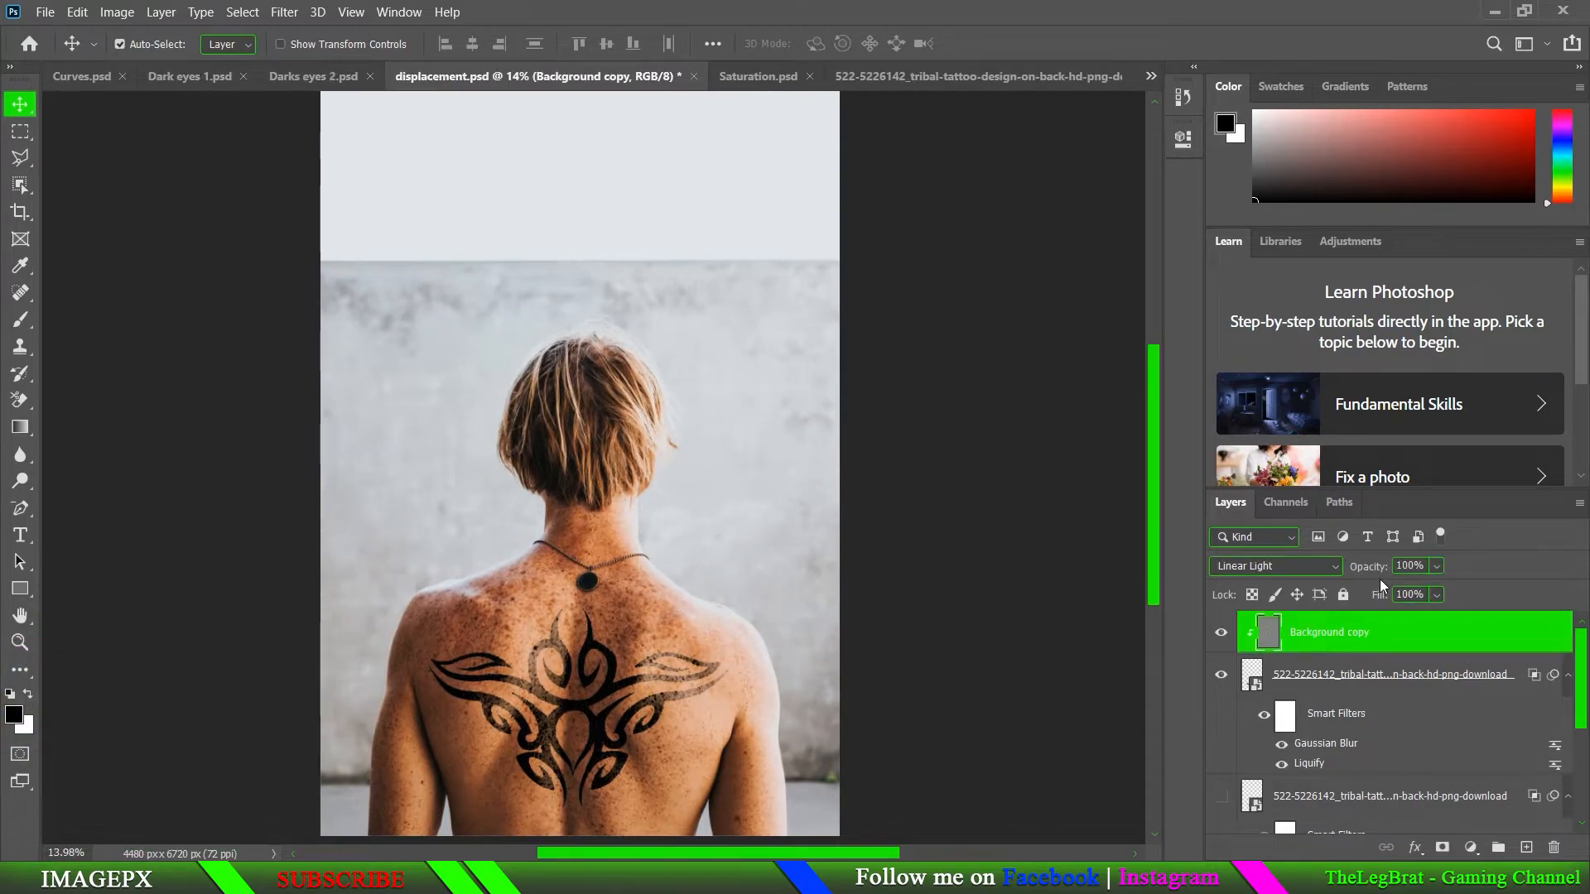
pyautogui.click(1373, 674)
pyautogui.moveTo(1385, 570); pyautogui.dragTo(1328, 571)
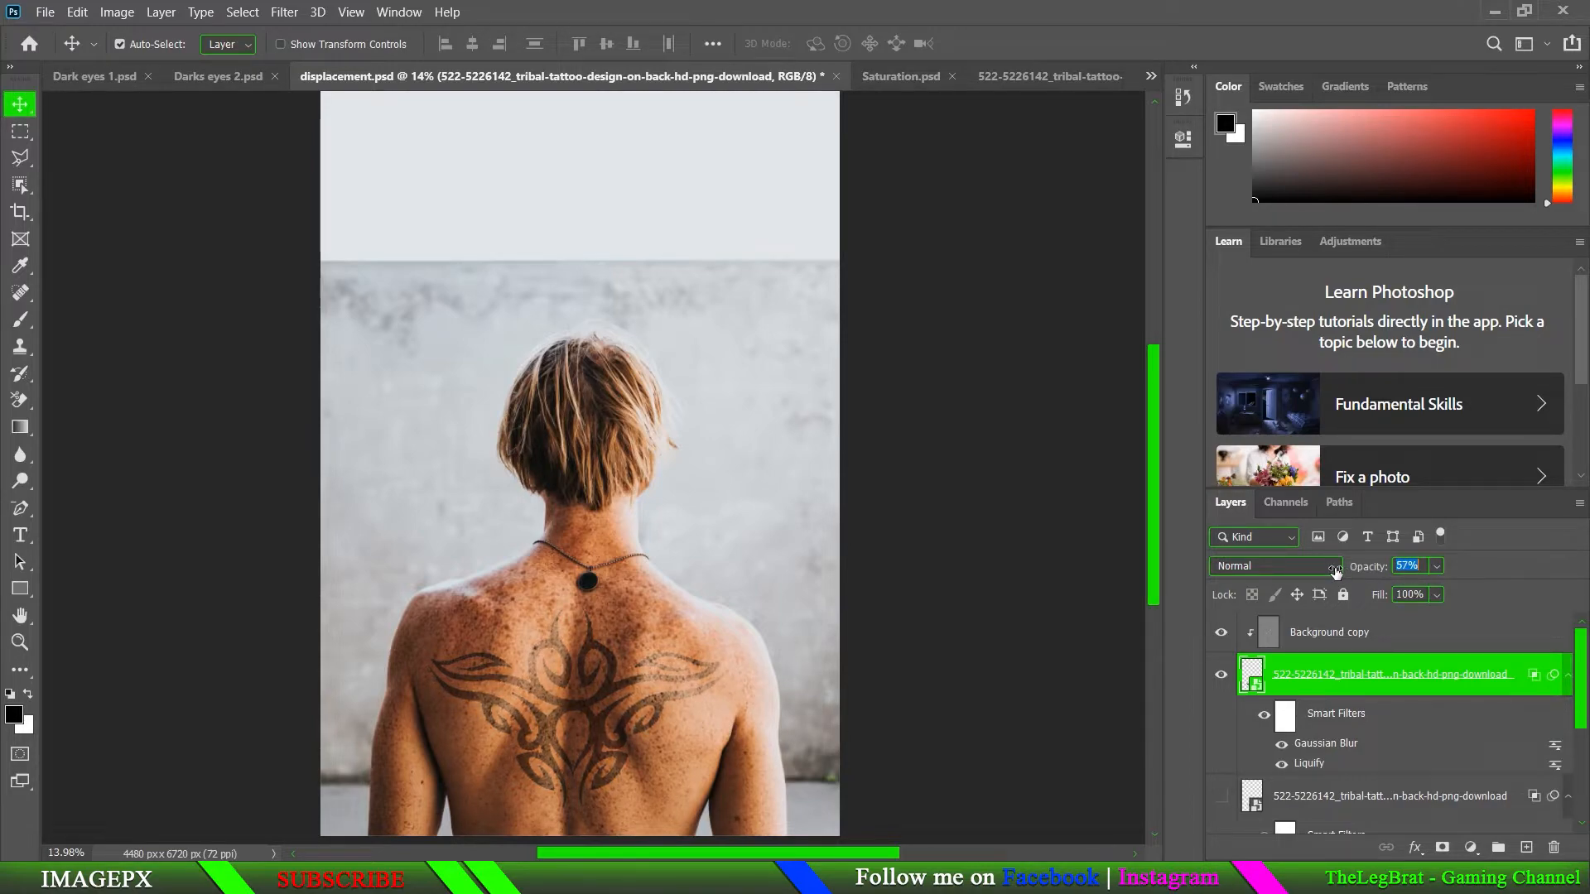
pyautogui.moveTo(1336, 571); pyautogui.dragTo(1339, 573)
pyautogui.scroll(-4, 767, 718)
pyautogui.scroll(2, 621, 690)
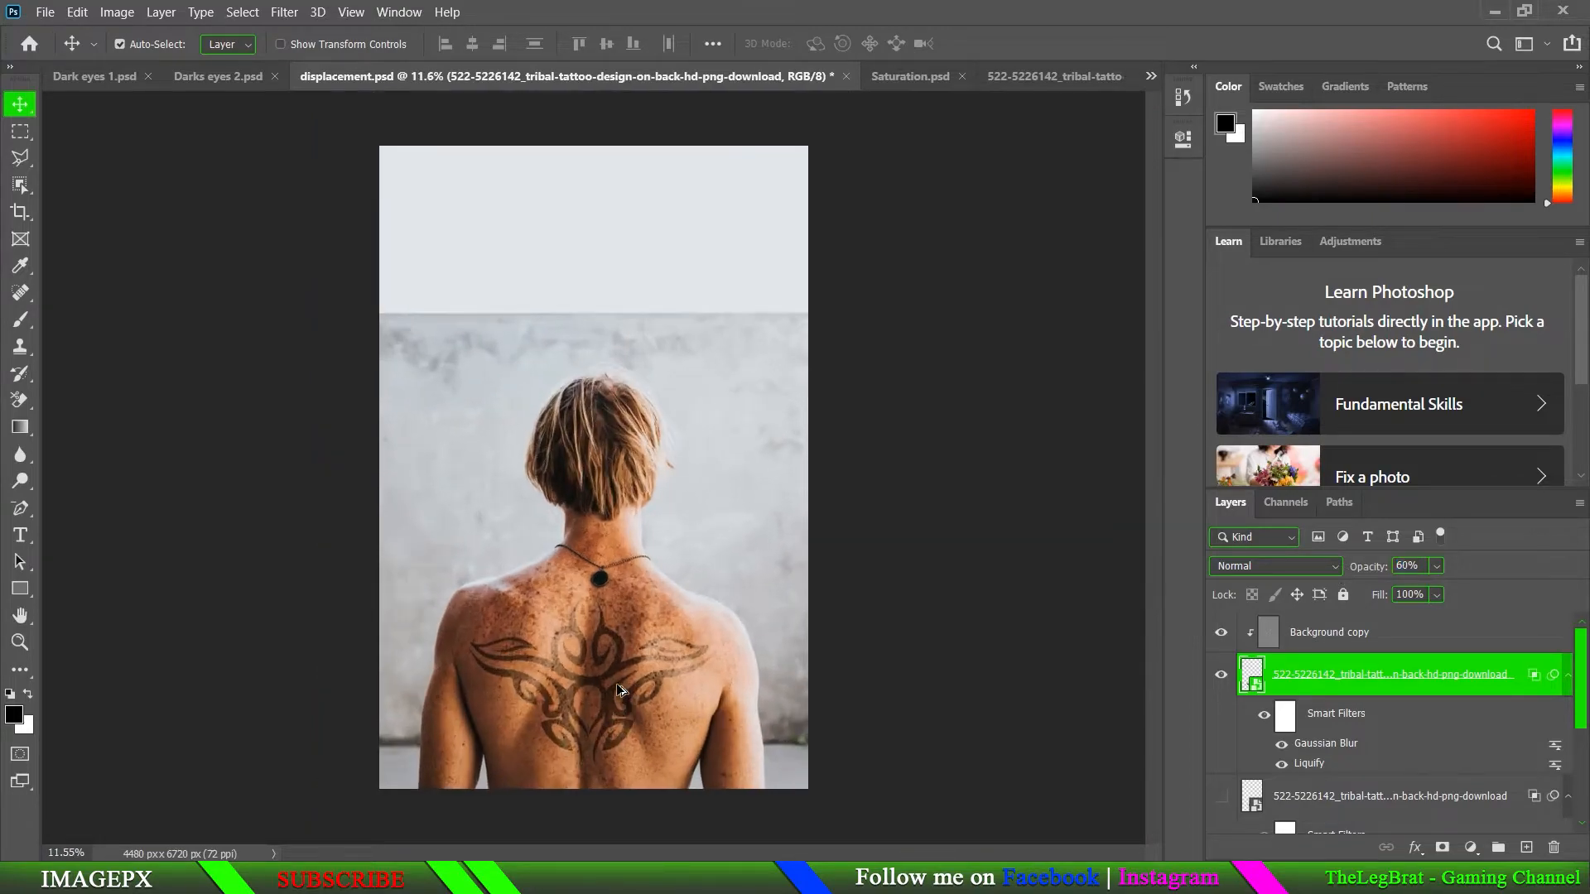
pyautogui.scroll(6, 621, 691)
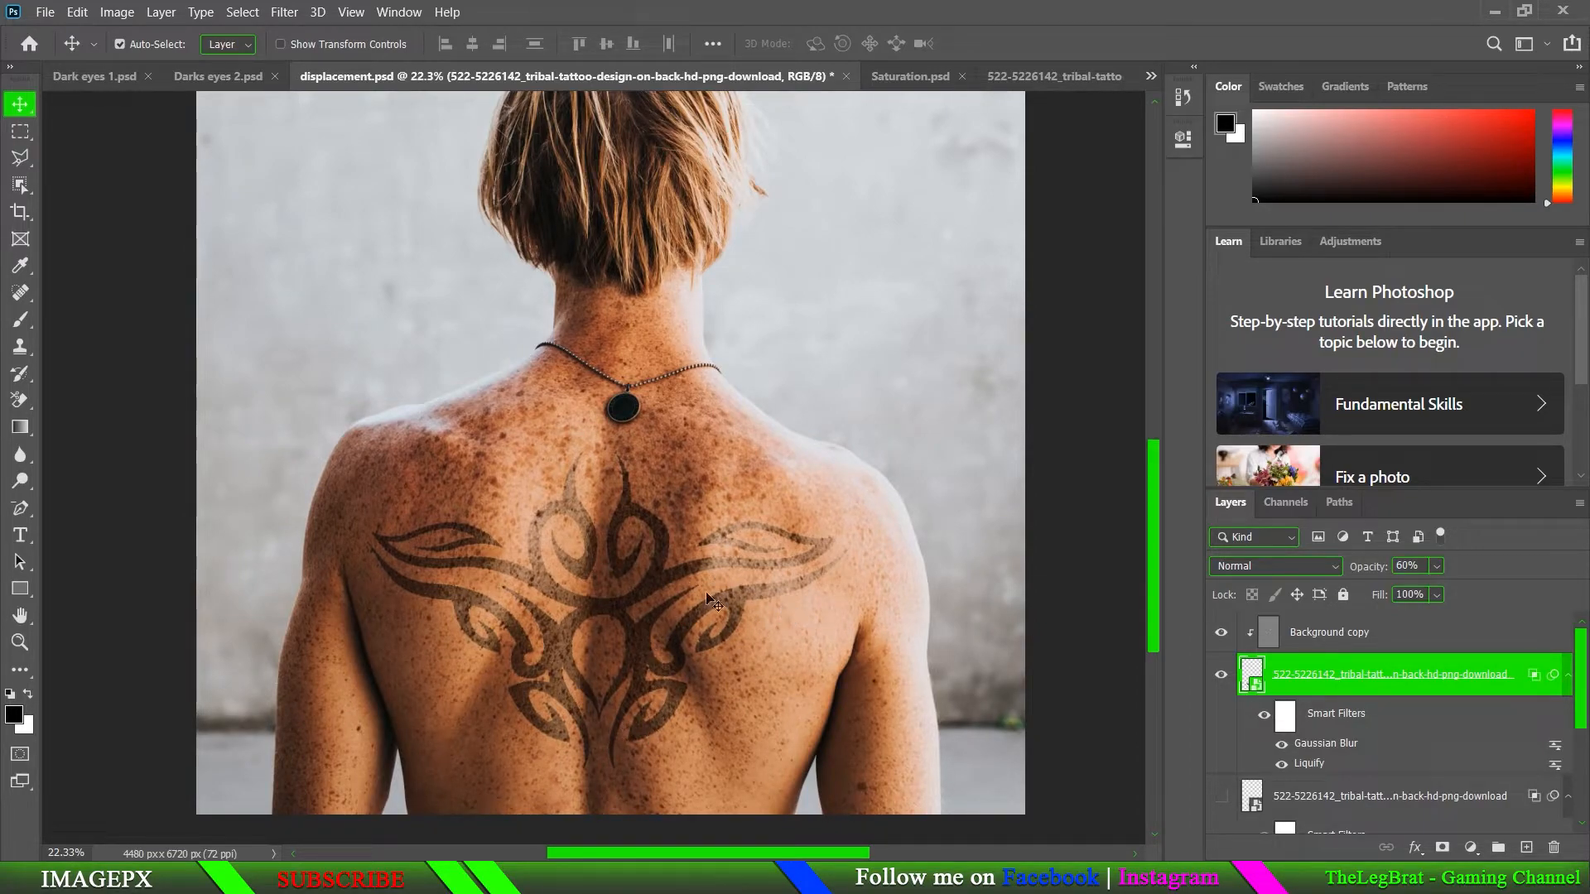
# - Start a Puppet Warp on the tribal tattoo layer and place a first pin at its centre, nudging it slightly toward the spine
pyautogui.click(77, 11)
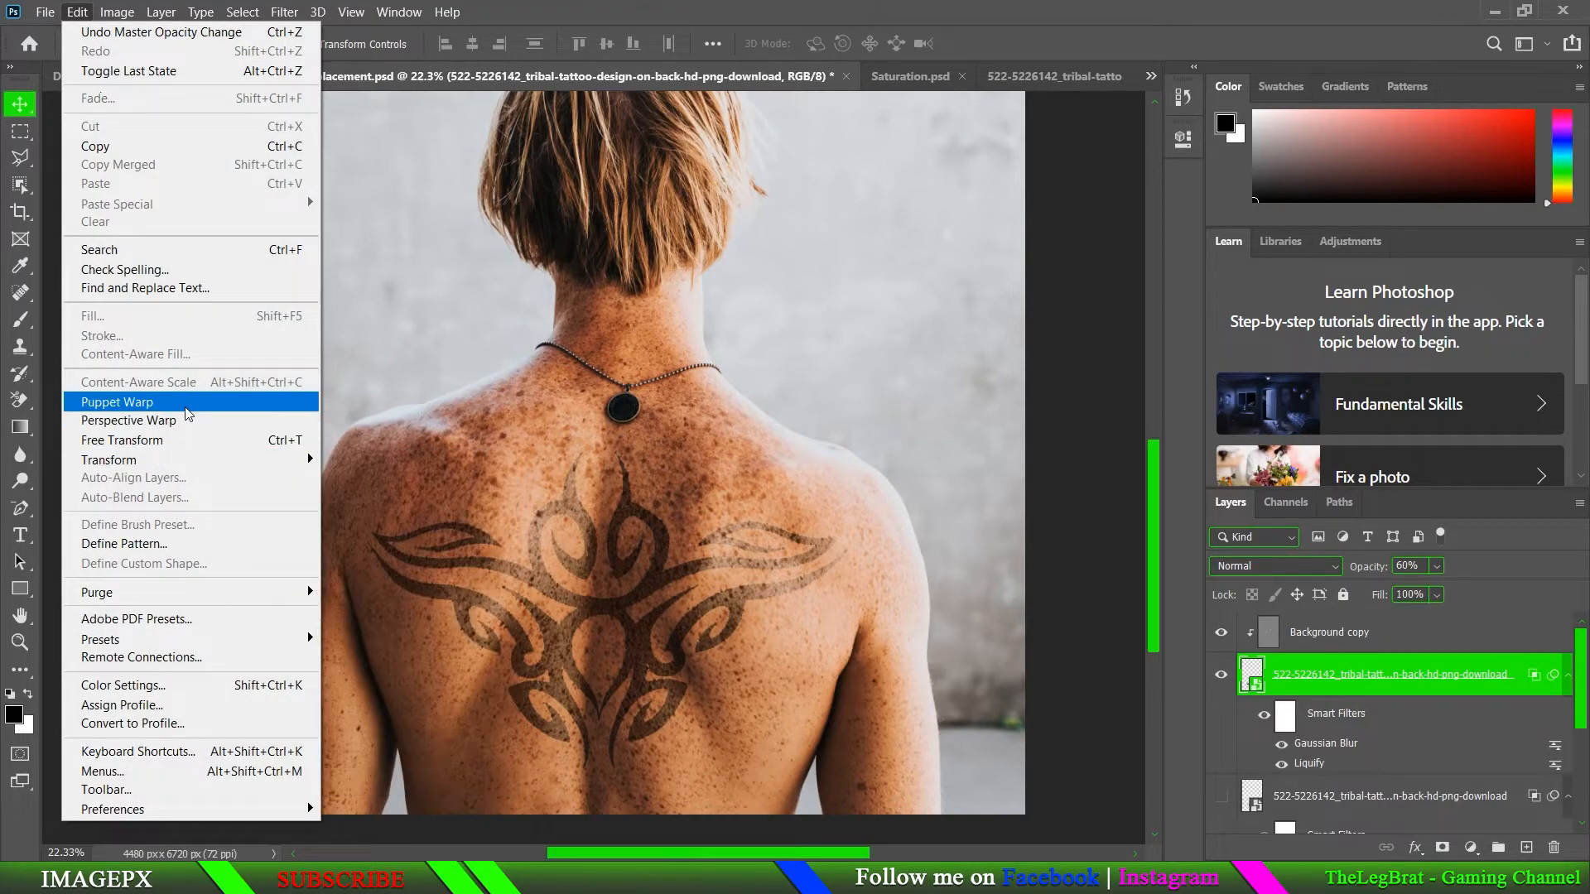
pyautogui.click(188, 414)
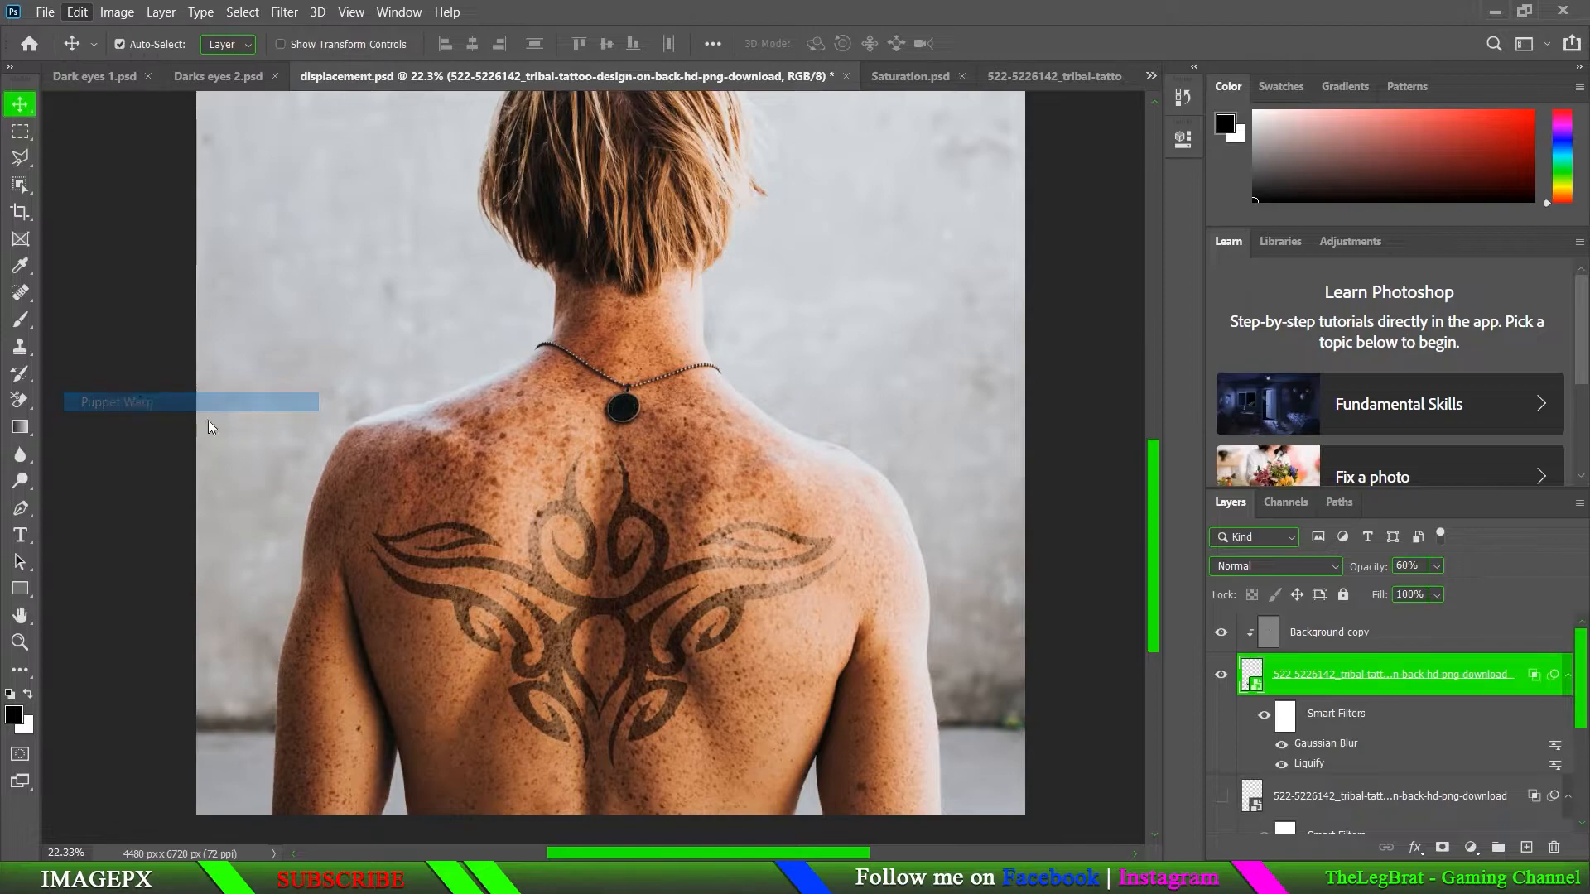
pyautogui.scroll(-2, 653, 656)
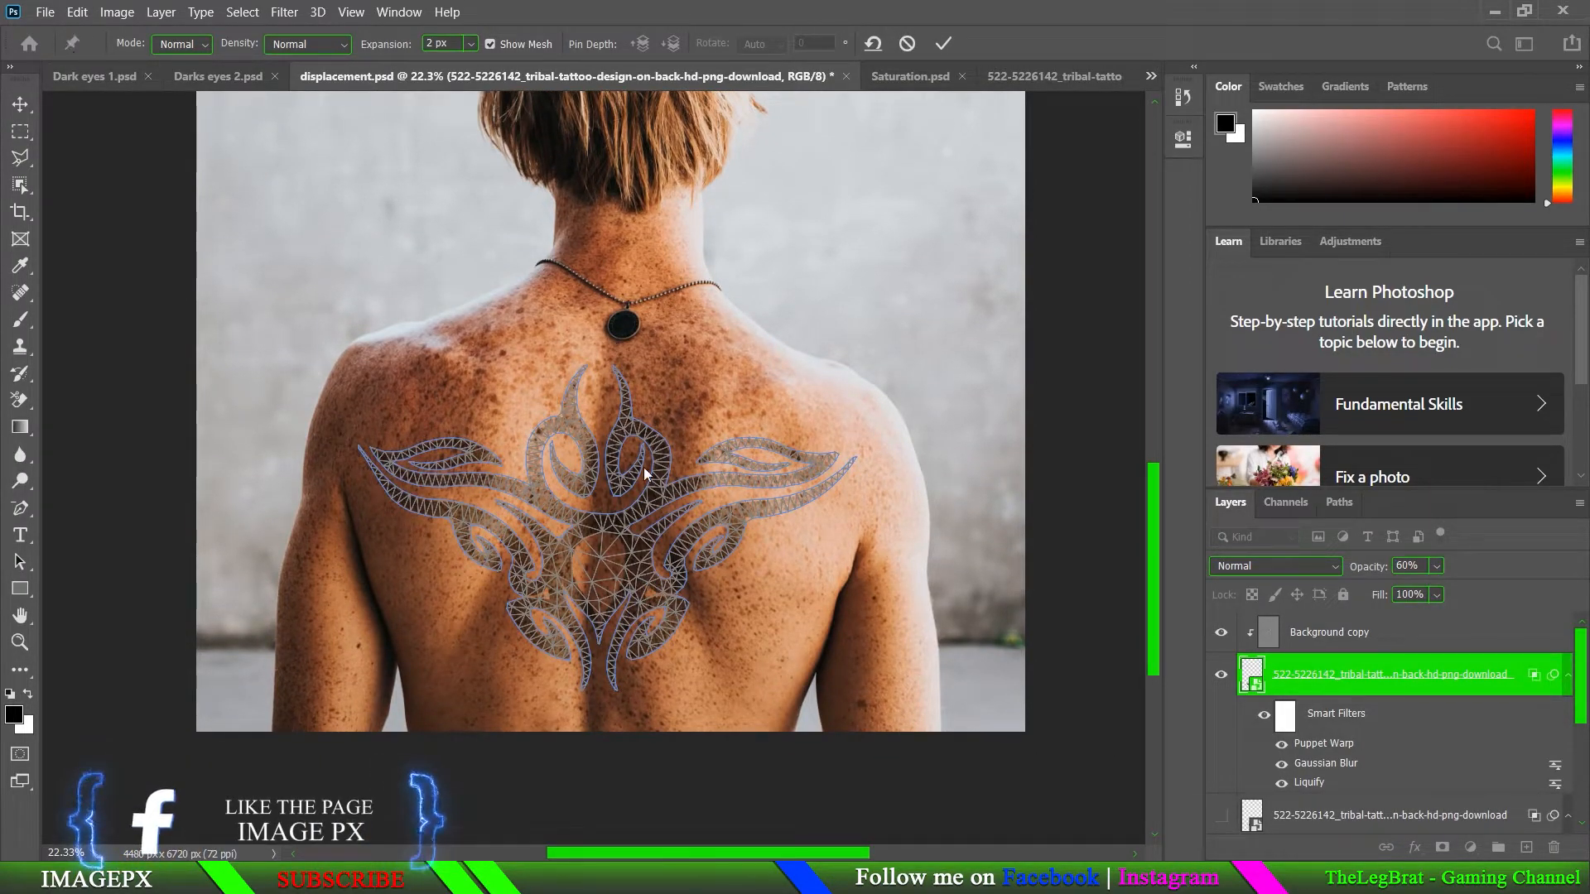
pyautogui.click(609, 519)
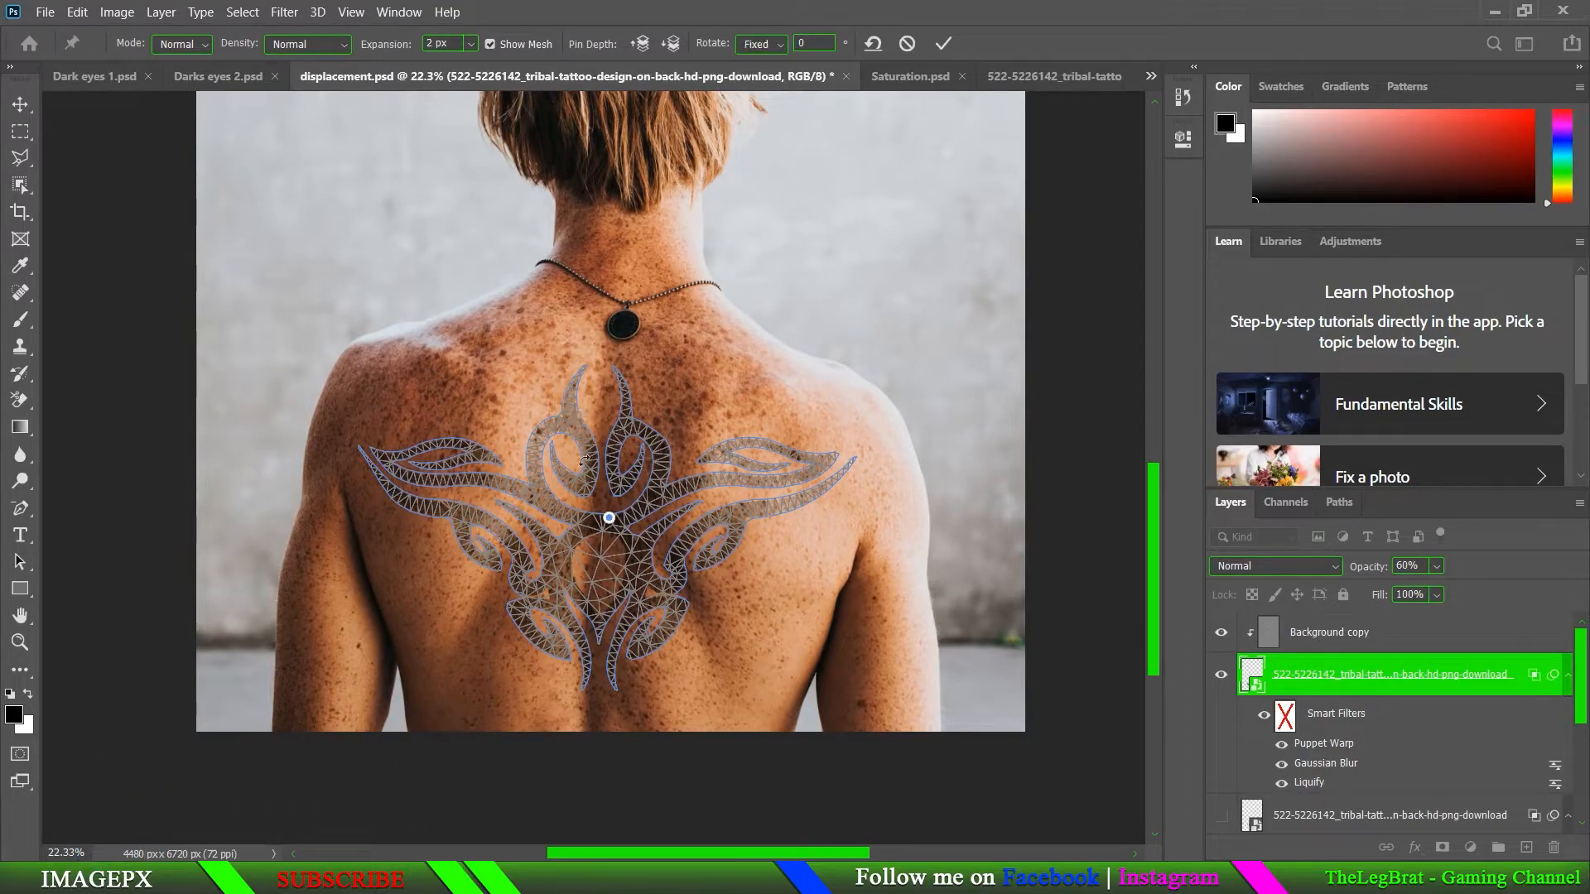
pyautogui.scroll(3, 584, 462)
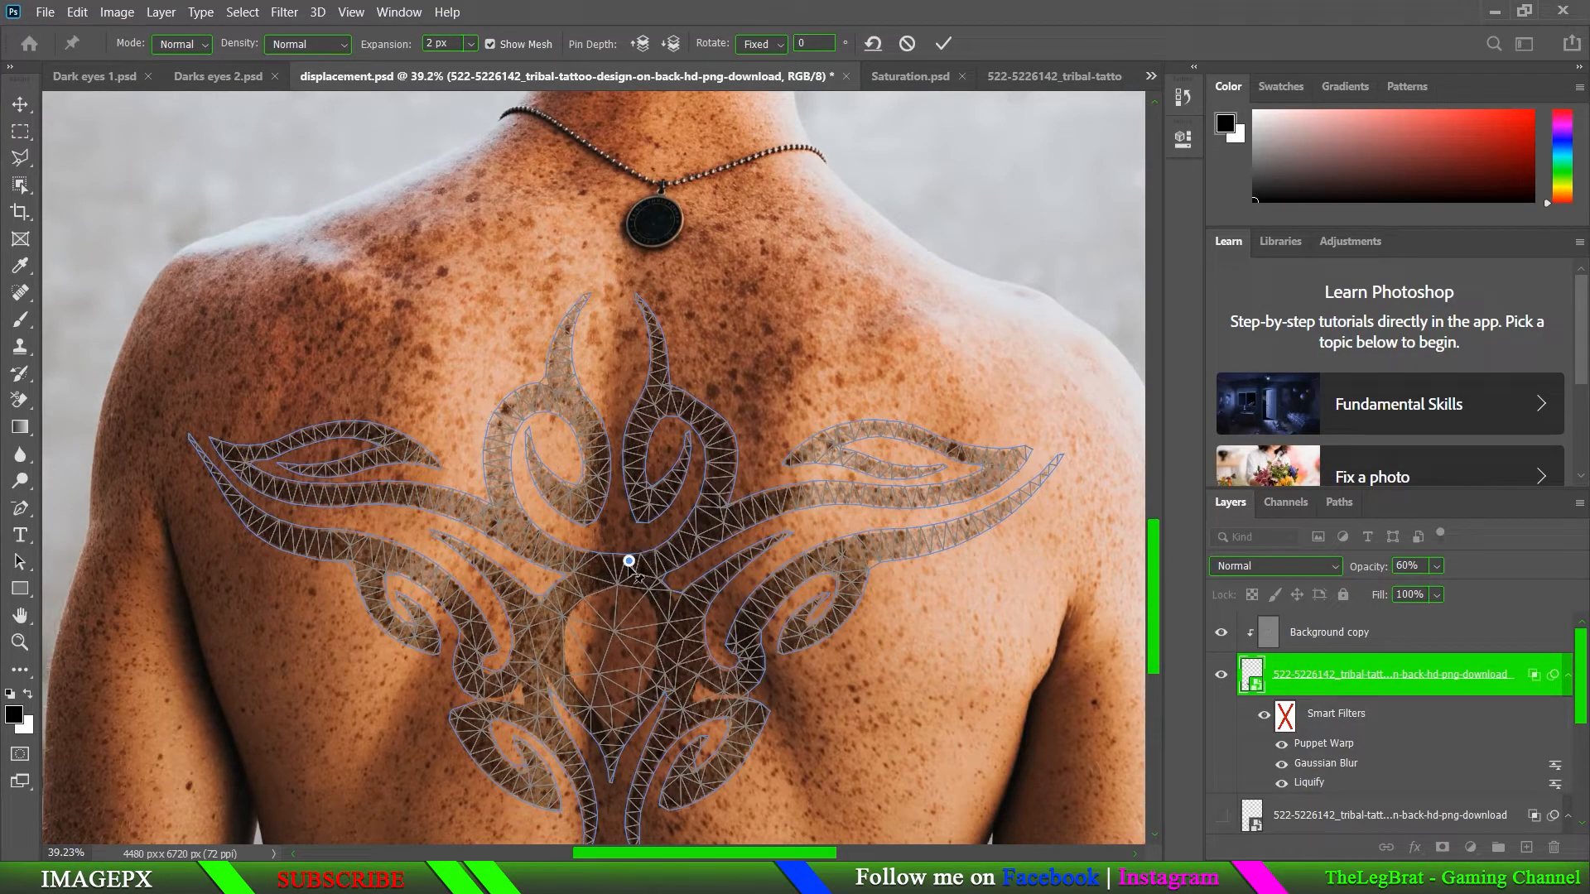
pyautogui.moveTo(630, 561); pyautogui.dragTo(625, 562)
pyautogui.scroll(-3, 627, 562)
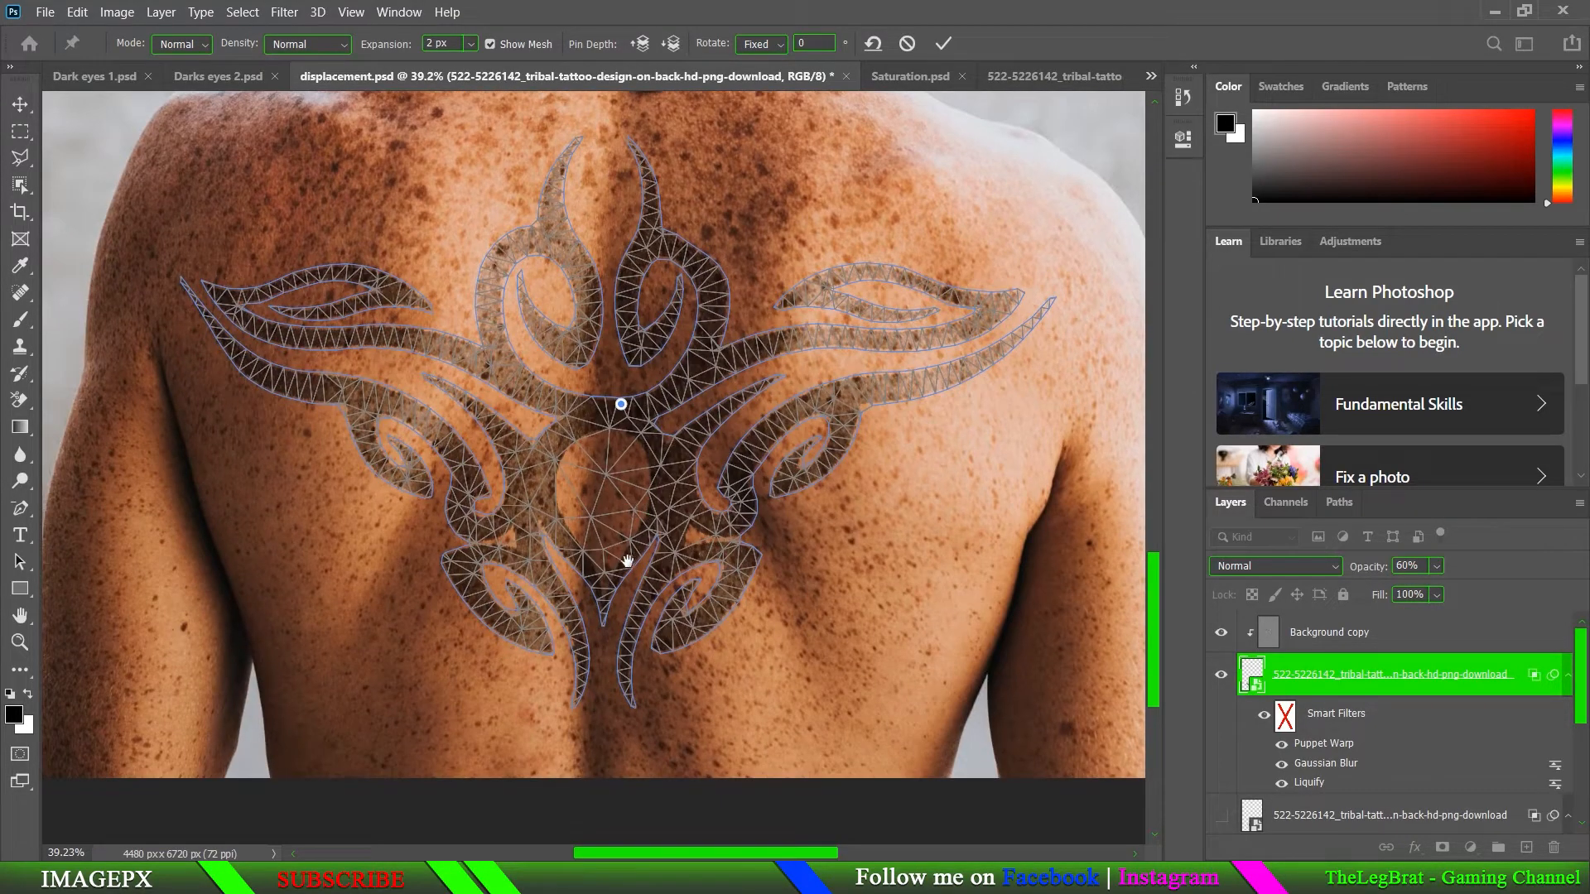
# - Place Puppet Warp pins across the tattoo's lower tips, both wings, inner curves and two upper spikes
pyautogui.click(603, 598)
pyautogui.click(649, 595)
pyautogui.click(510, 461)
pyautogui.click(291, 380)
pyautogui.click(250, 294)
pyautogui.click(828, 341)
pyautogui.click(948, 377)
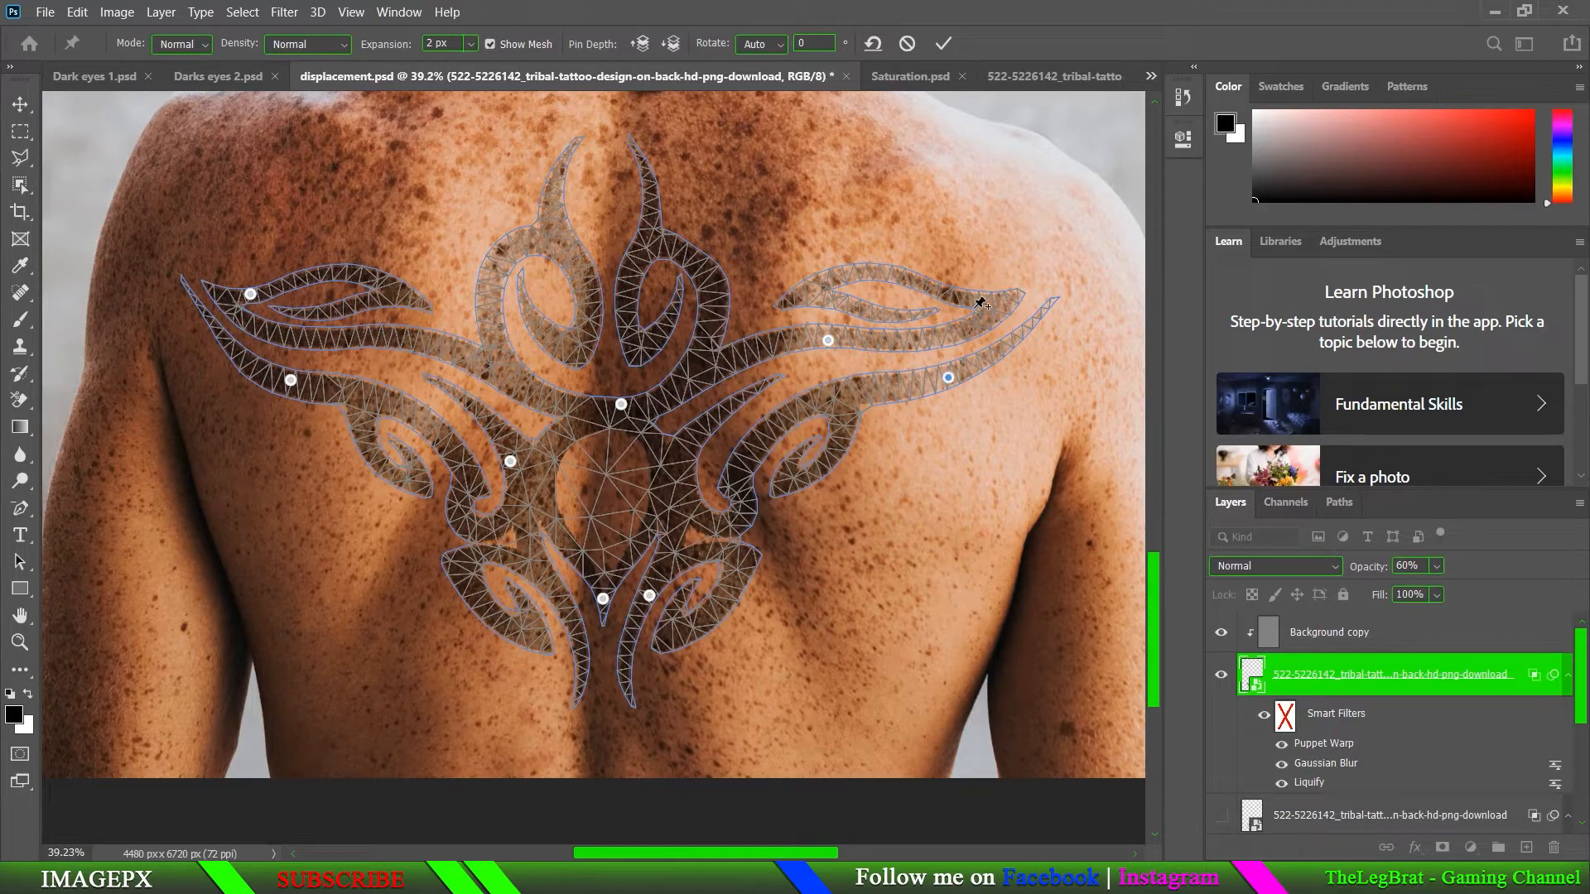
pyautogui.click(757, 453)
pyautogui.click(641, 250)
pyautogui.click(551, 238)
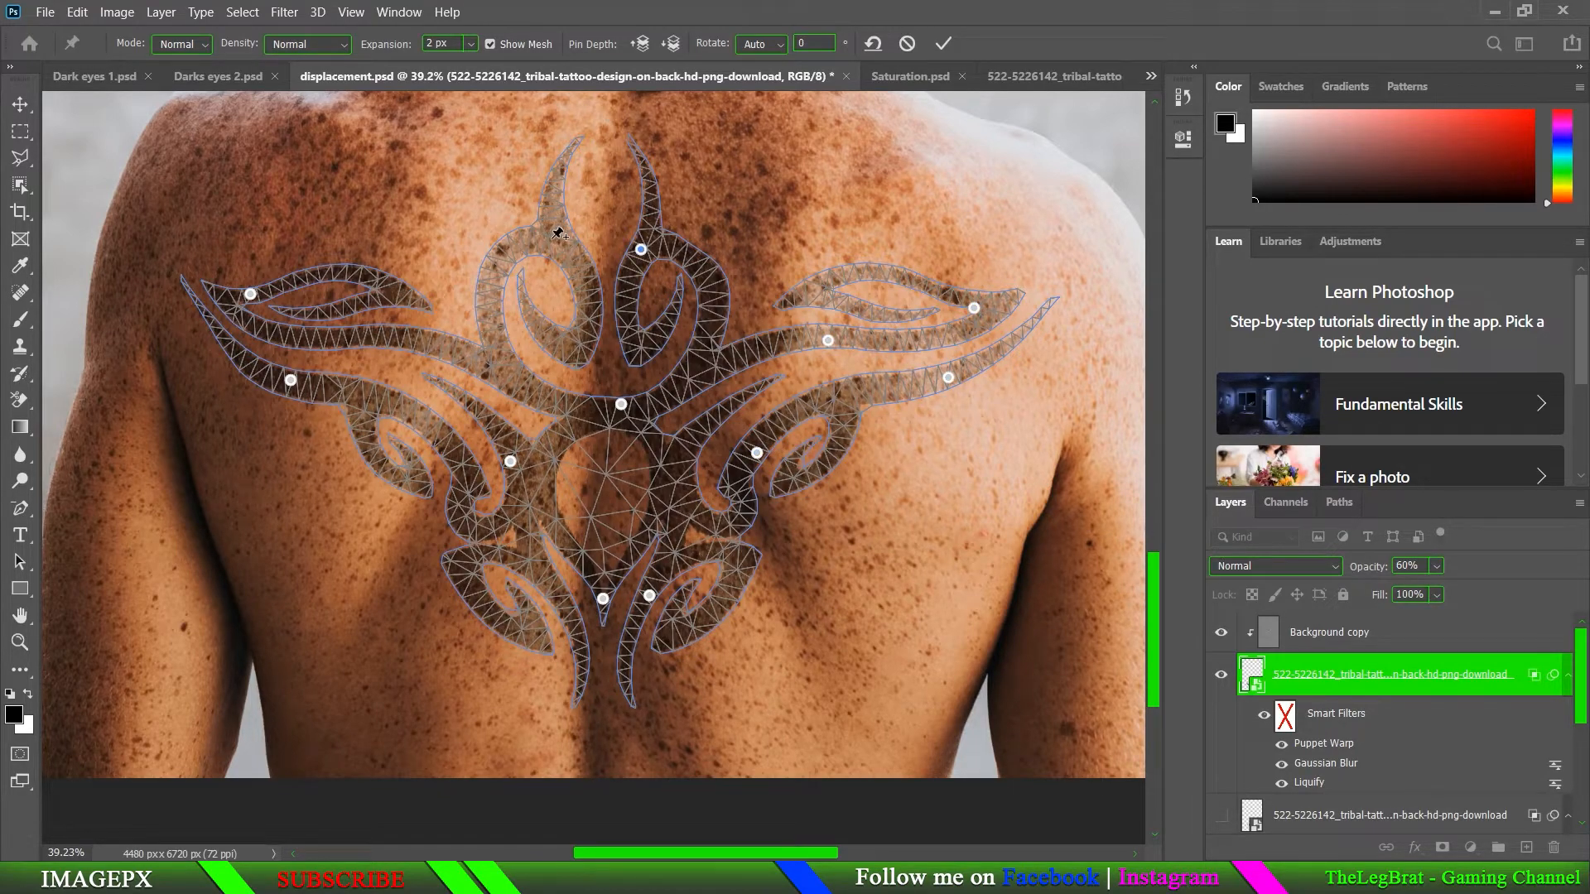
# - Add pins near the tattoo's centre and lower tail, and shift the central and lower pins slightly to follow the spine
pyautogui.click(663, 401)
pyautogui.moveTo(664, 404)
pyautogui.mouseDown()
pyautogui.moveTo(645, 405)
pyautogui.moveTo(669, 410)
pyautogui.mouseUp()
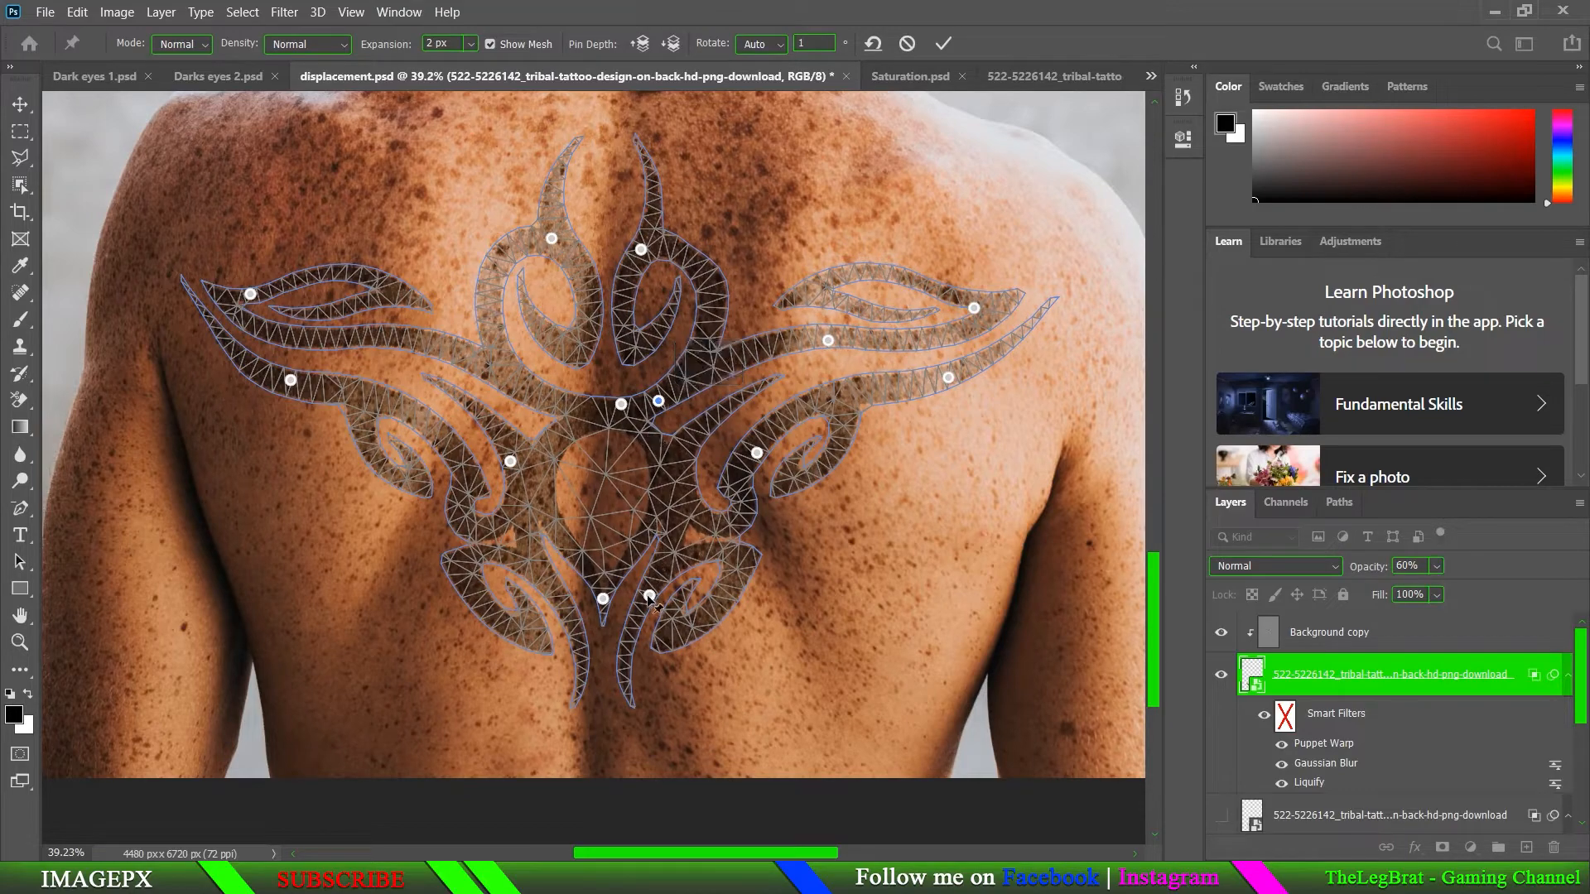
pyautogui.moveTo(649, 595)
pyautogui.mouseDown()
pyautogui.moveTo(627, 636)
pyautogui.moveTo(635, 598)
pyautogui.mouseUp()
pyautogui.click(619, 646)
pyautogui.click(633, 522)
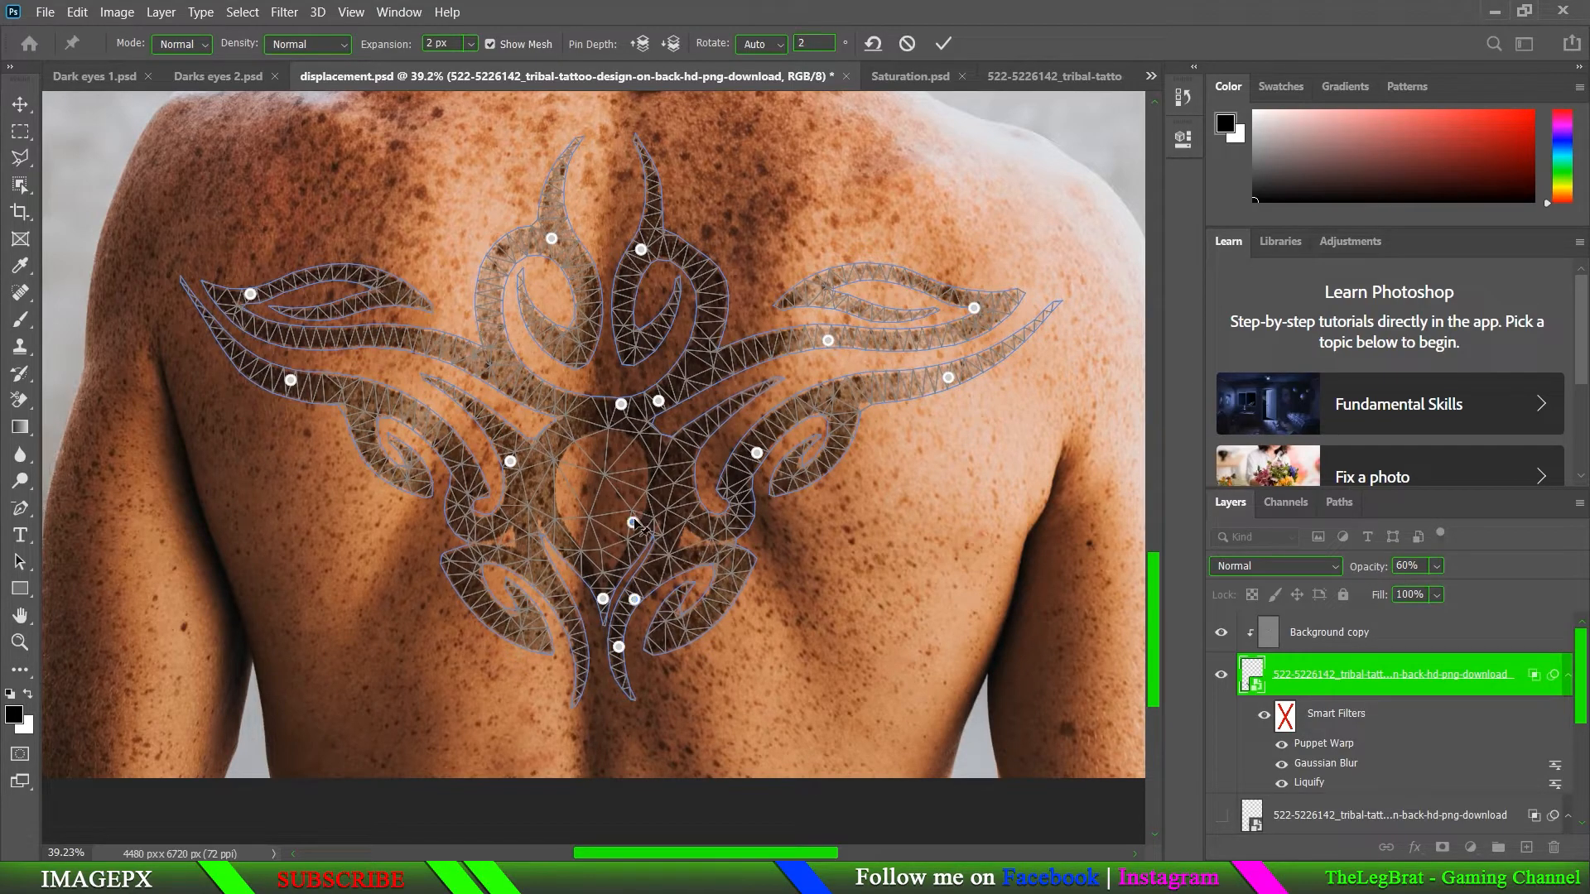
pyautogui.moveTo(633, 523); pyautogui.dragTo(623, 520)
pyautogui.moveTo(603, 598); pyautogui.dragTo(598, 598)
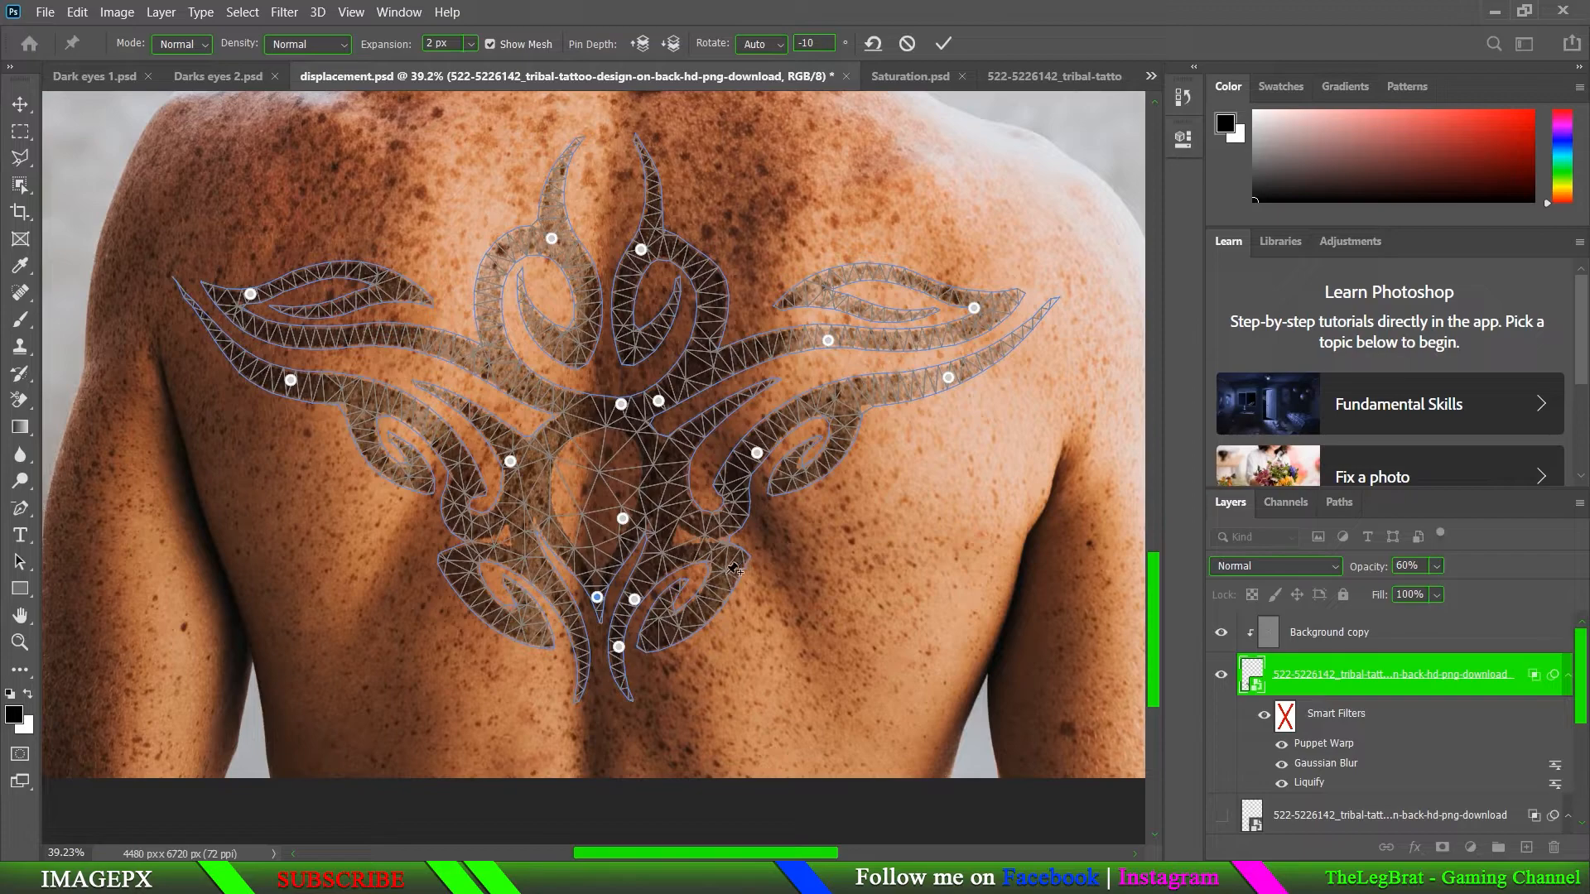
# - Commit the Puppet Warp on the tattoo and deselect its layer
pyautogui.scroll(-3, 733, 505)
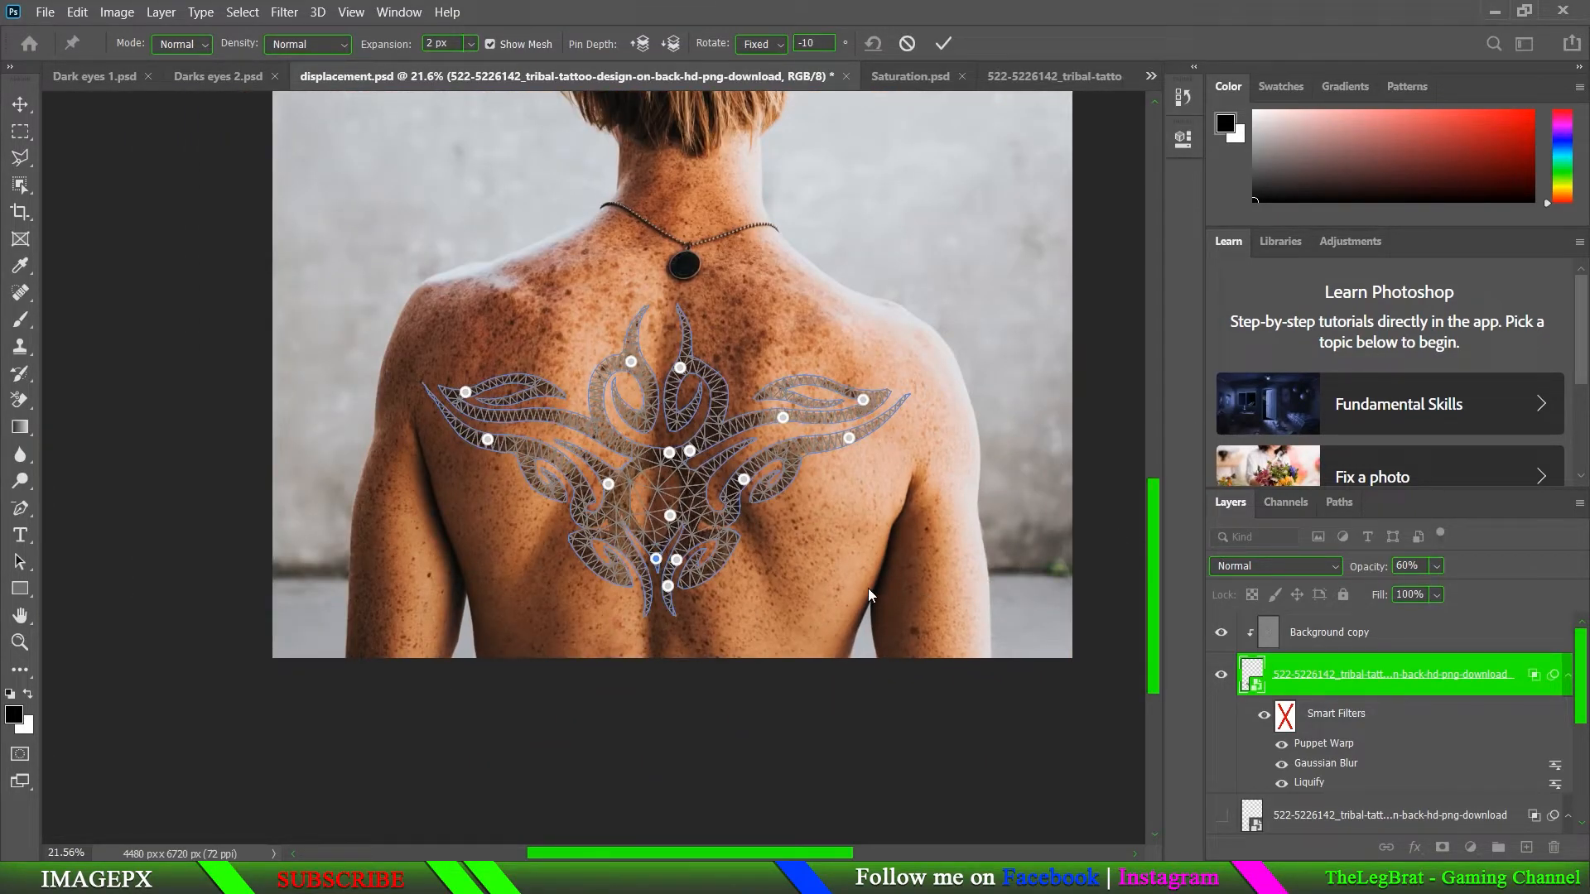
pyautogui.hotkey('alt', 'space')
pyautogui.press('Escape')
pyautogui.click(21, 104)
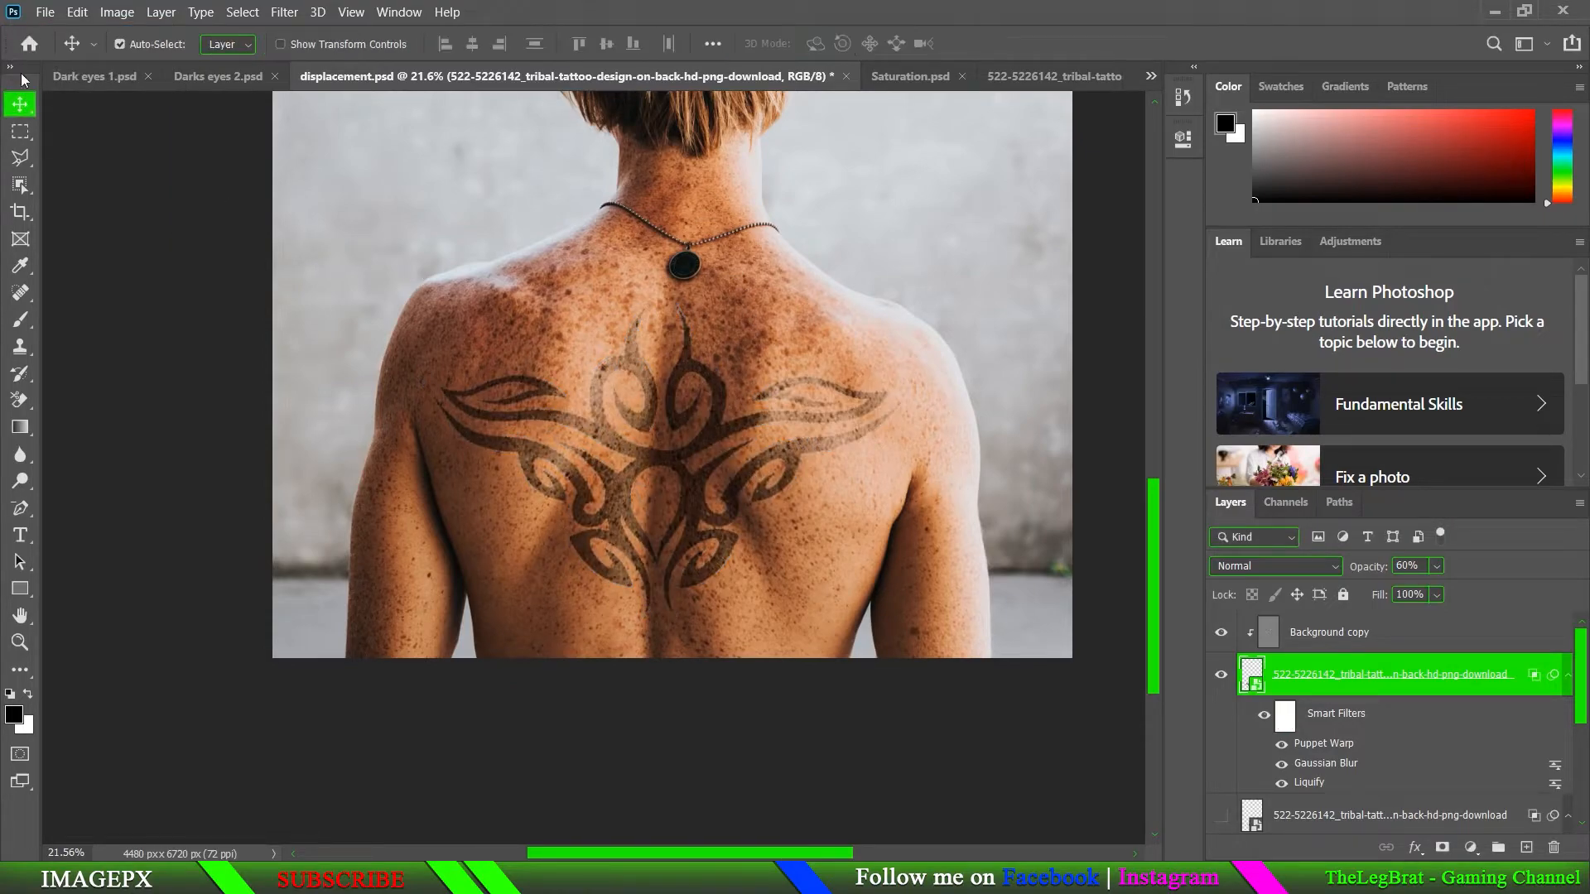
pyautogui.click(276, 265)
# - Examine how the warped tattoo sits on the back, both in the full image and close up
pyautogui.scroll(-7, 721, 459)
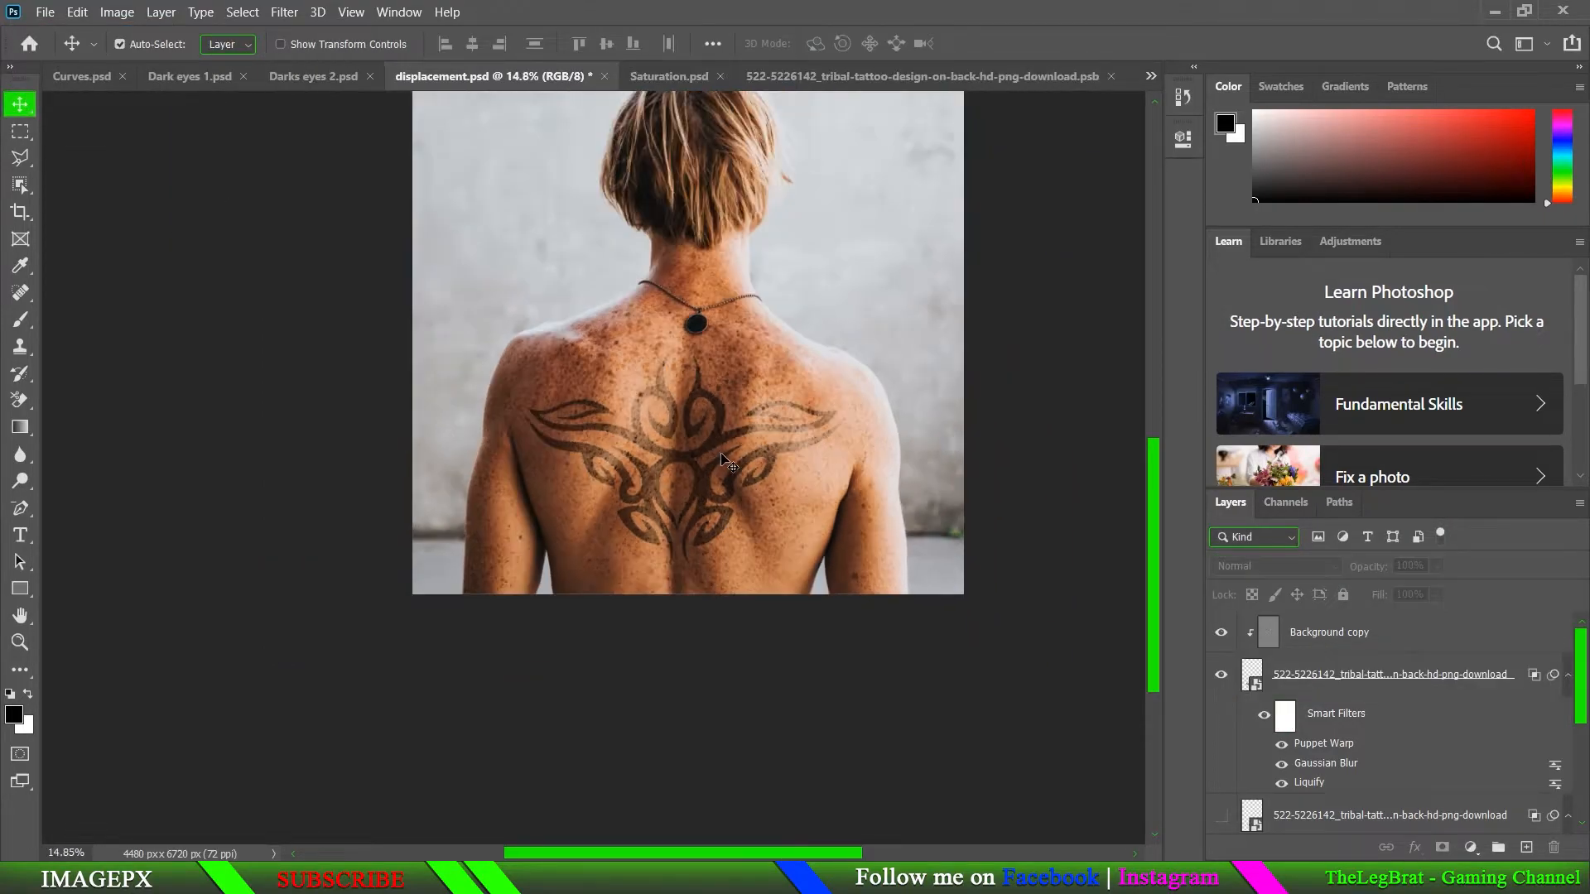
pyautogui.scroll(12, 729, 510)
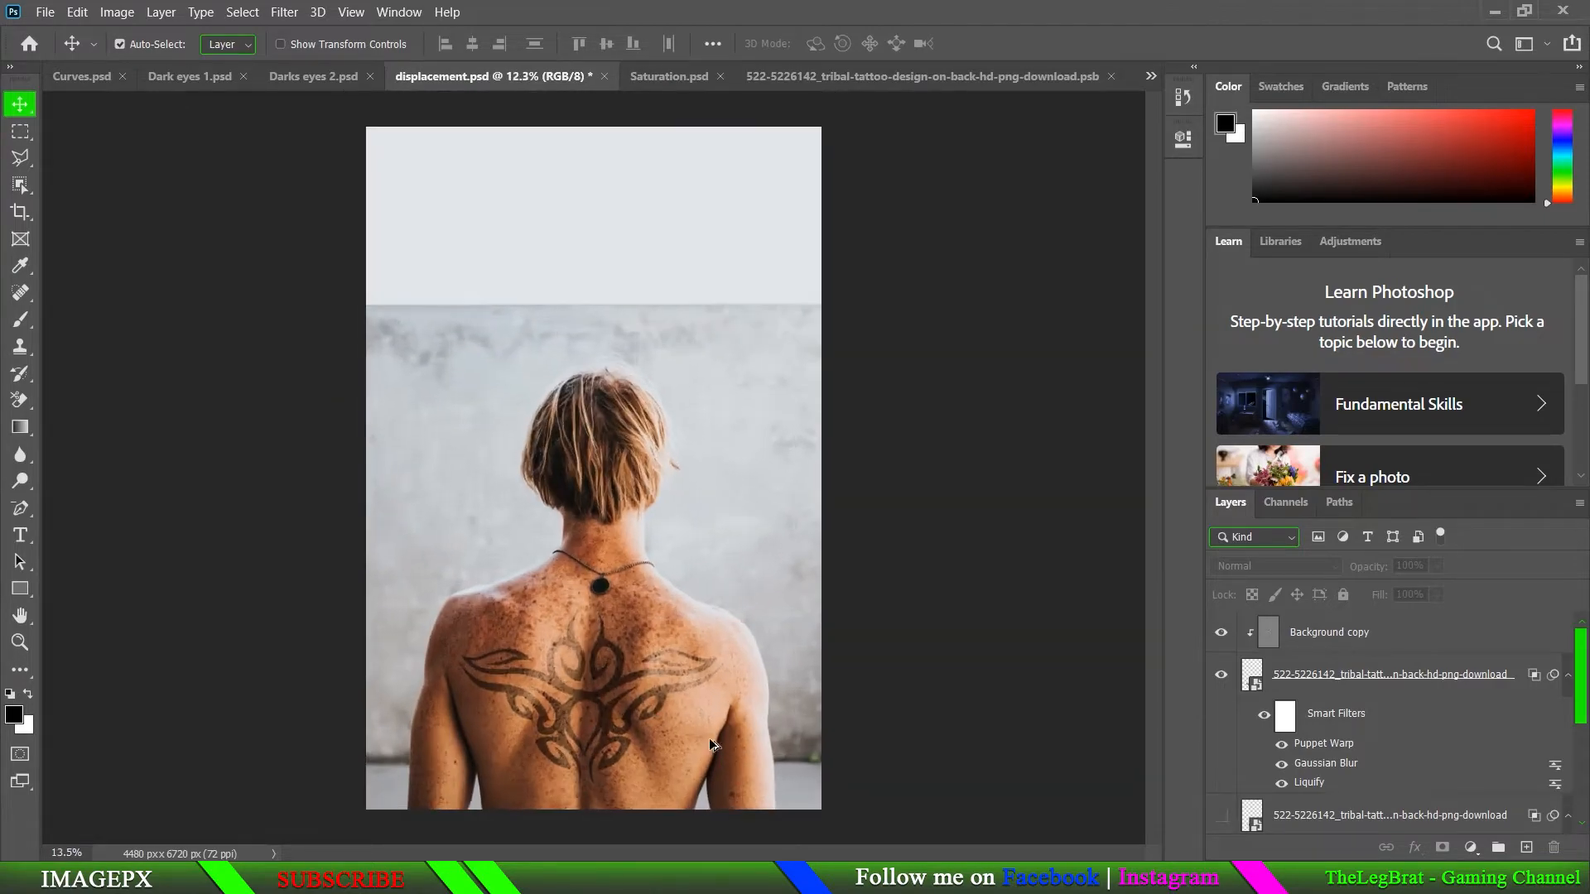
pyautogui.scroll(-4, 758, 451)
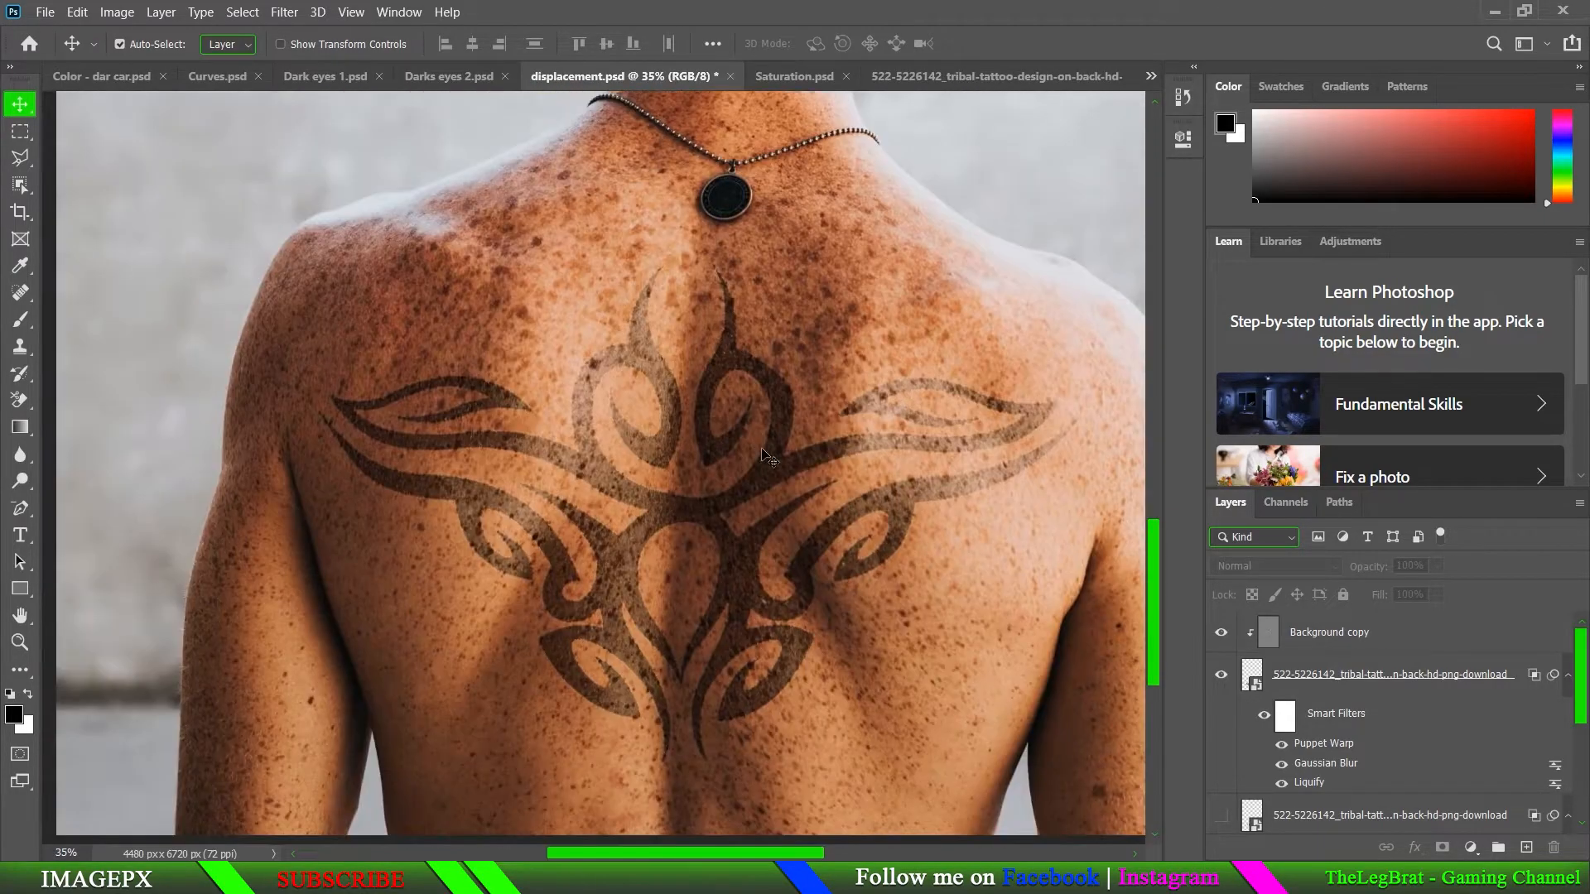
pyautogui.scroll(-5, 766, 454)
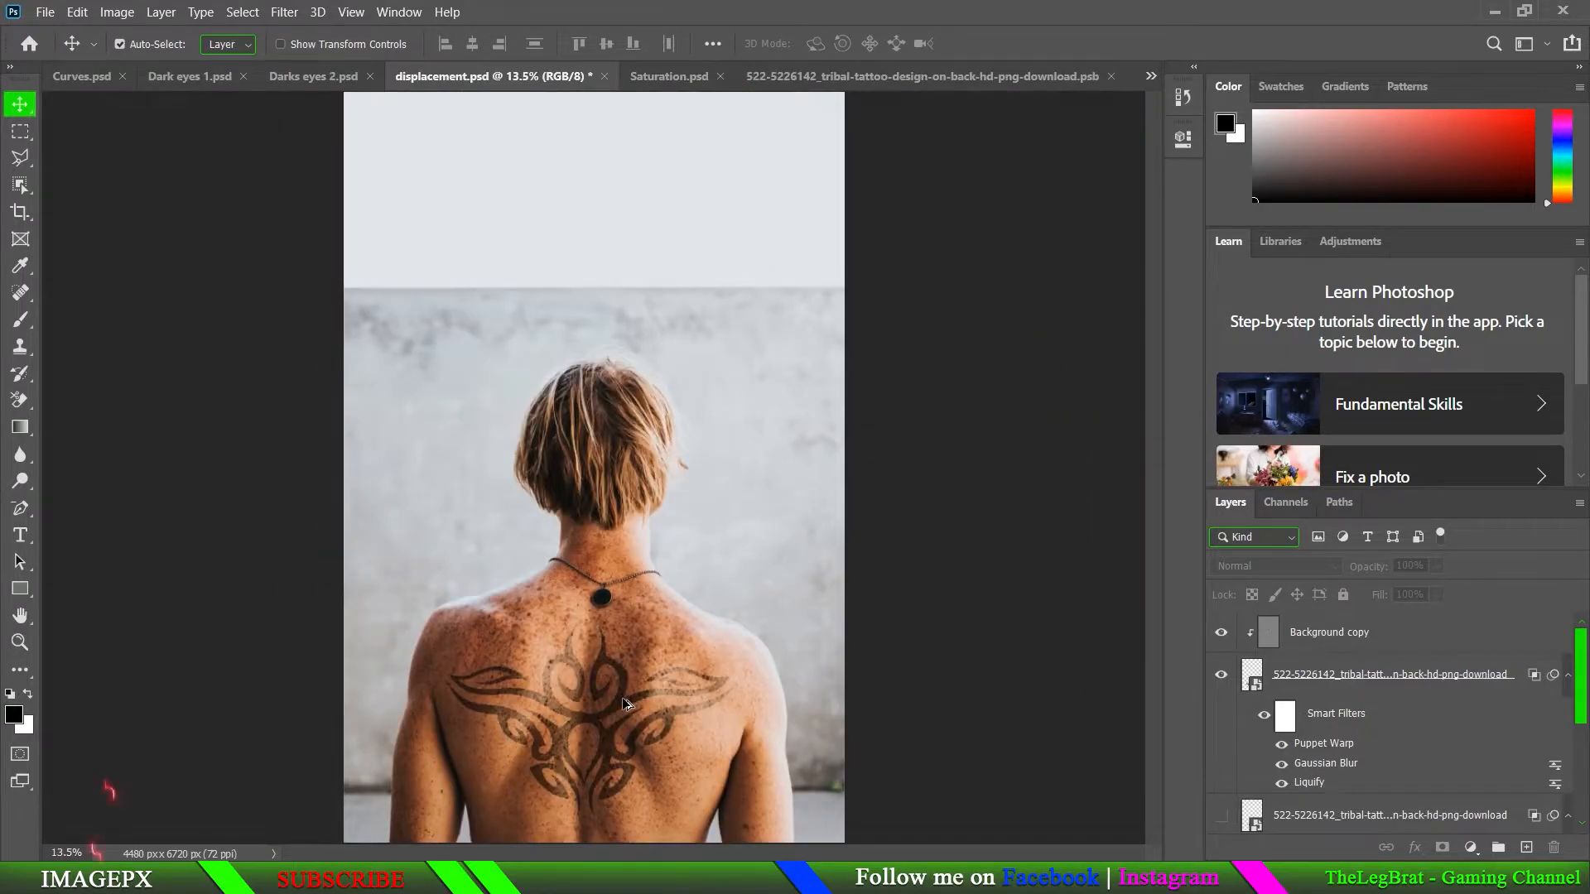
pyautogui.scroll(7, 644, 651)
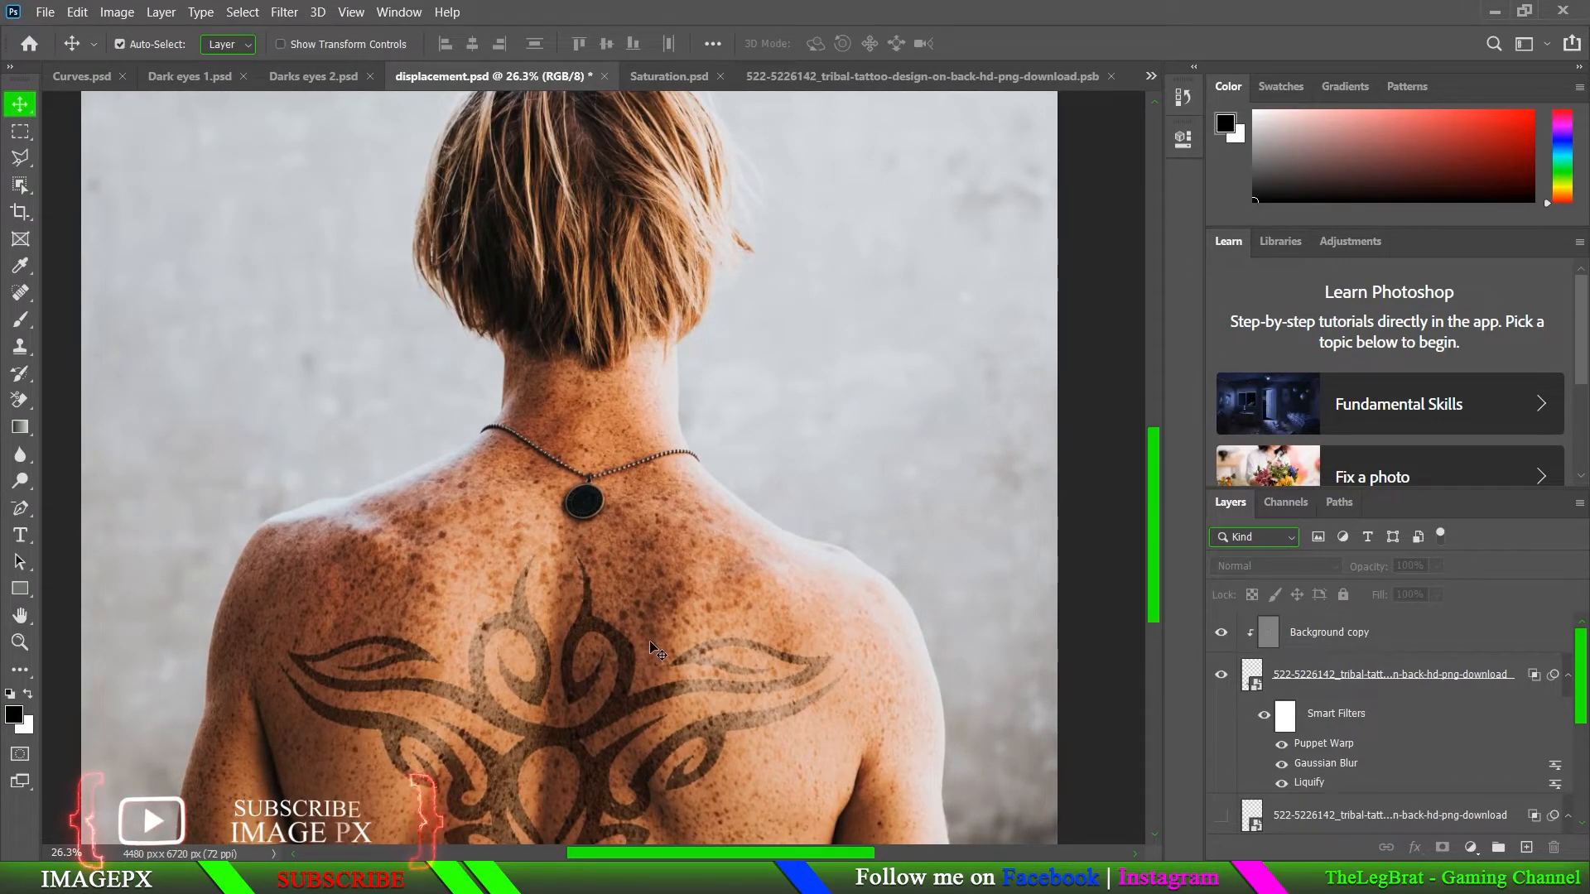
pyautogui.scroll(-3, 653, 642)
pyautogui.scroll(-1, 655, 647)
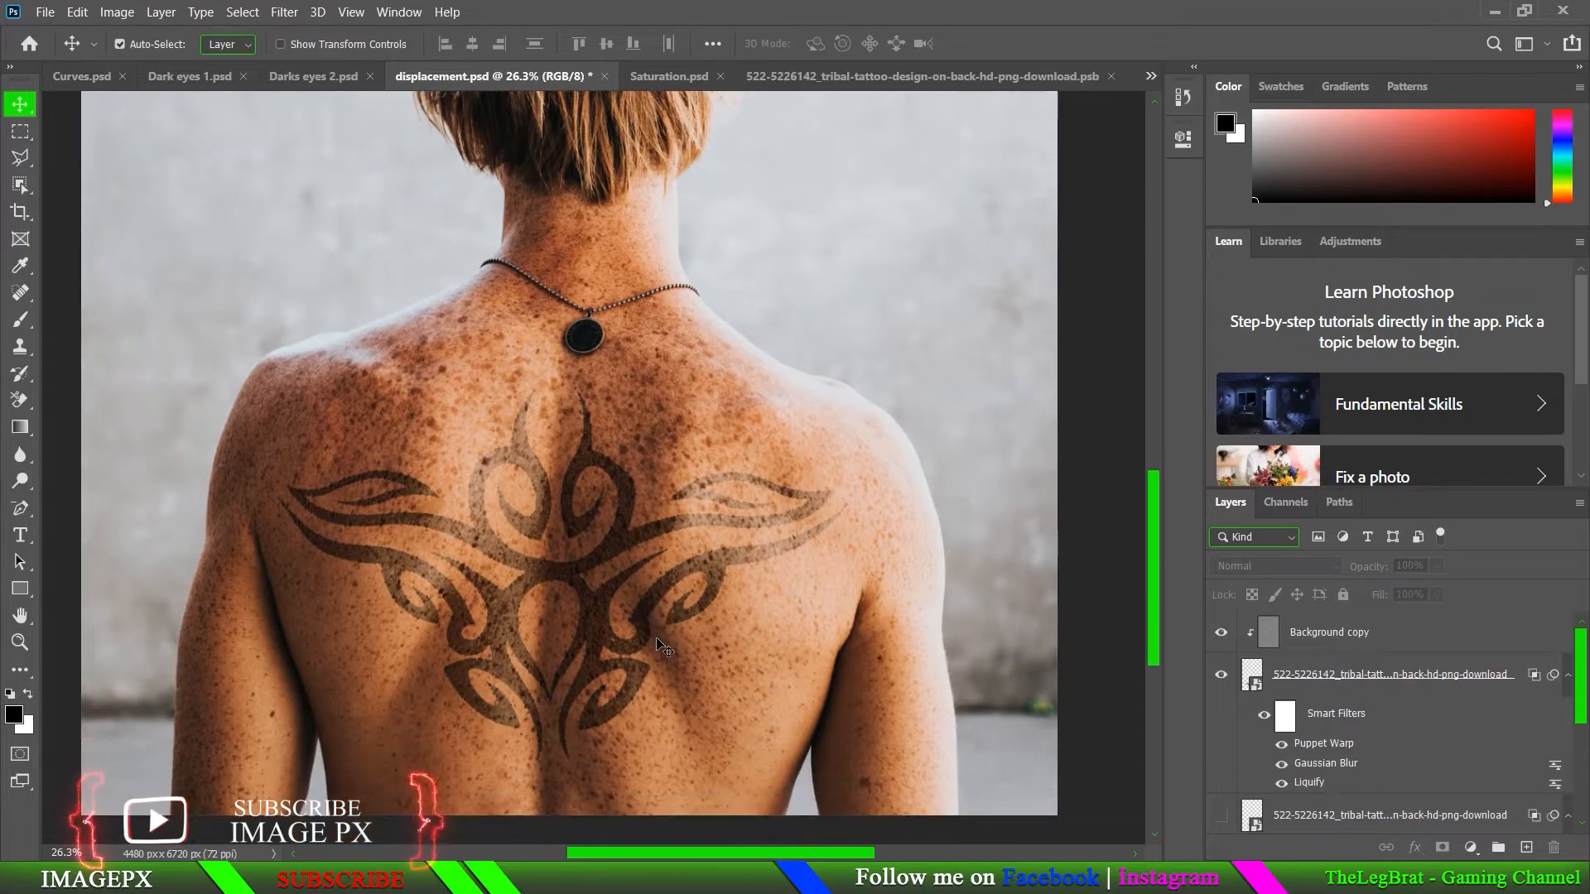
# - Select the warped tattoo layer and check which Transform options are available for it
pyautogui.click(284, 11)
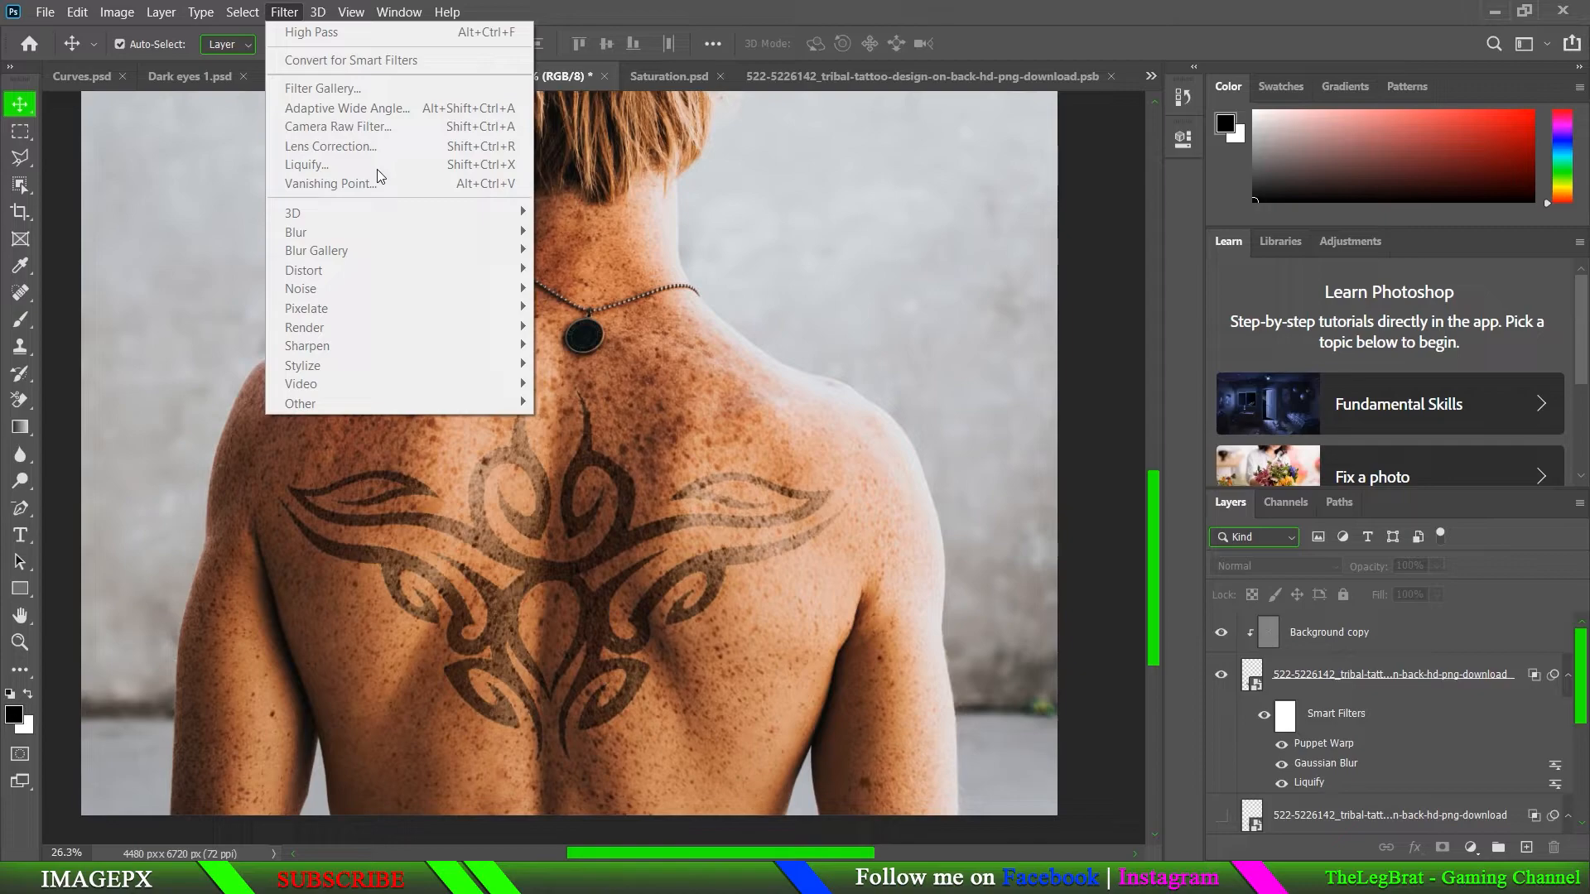
pyautogui.click(589, 422)
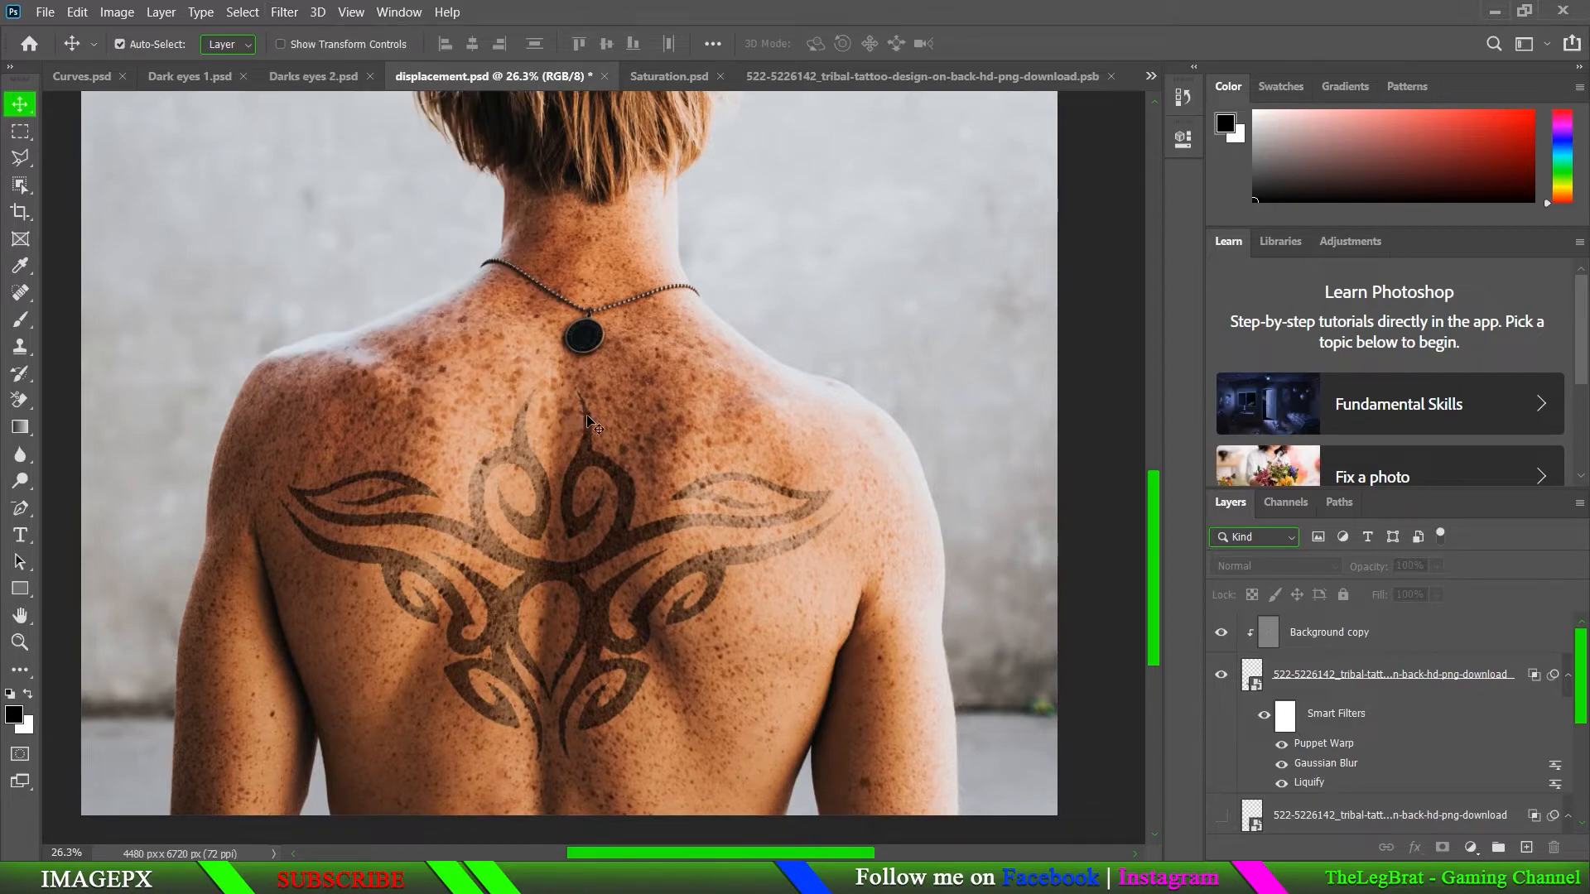
pyautogui.click(1329, 673)
pyautogui.click(77, 11)
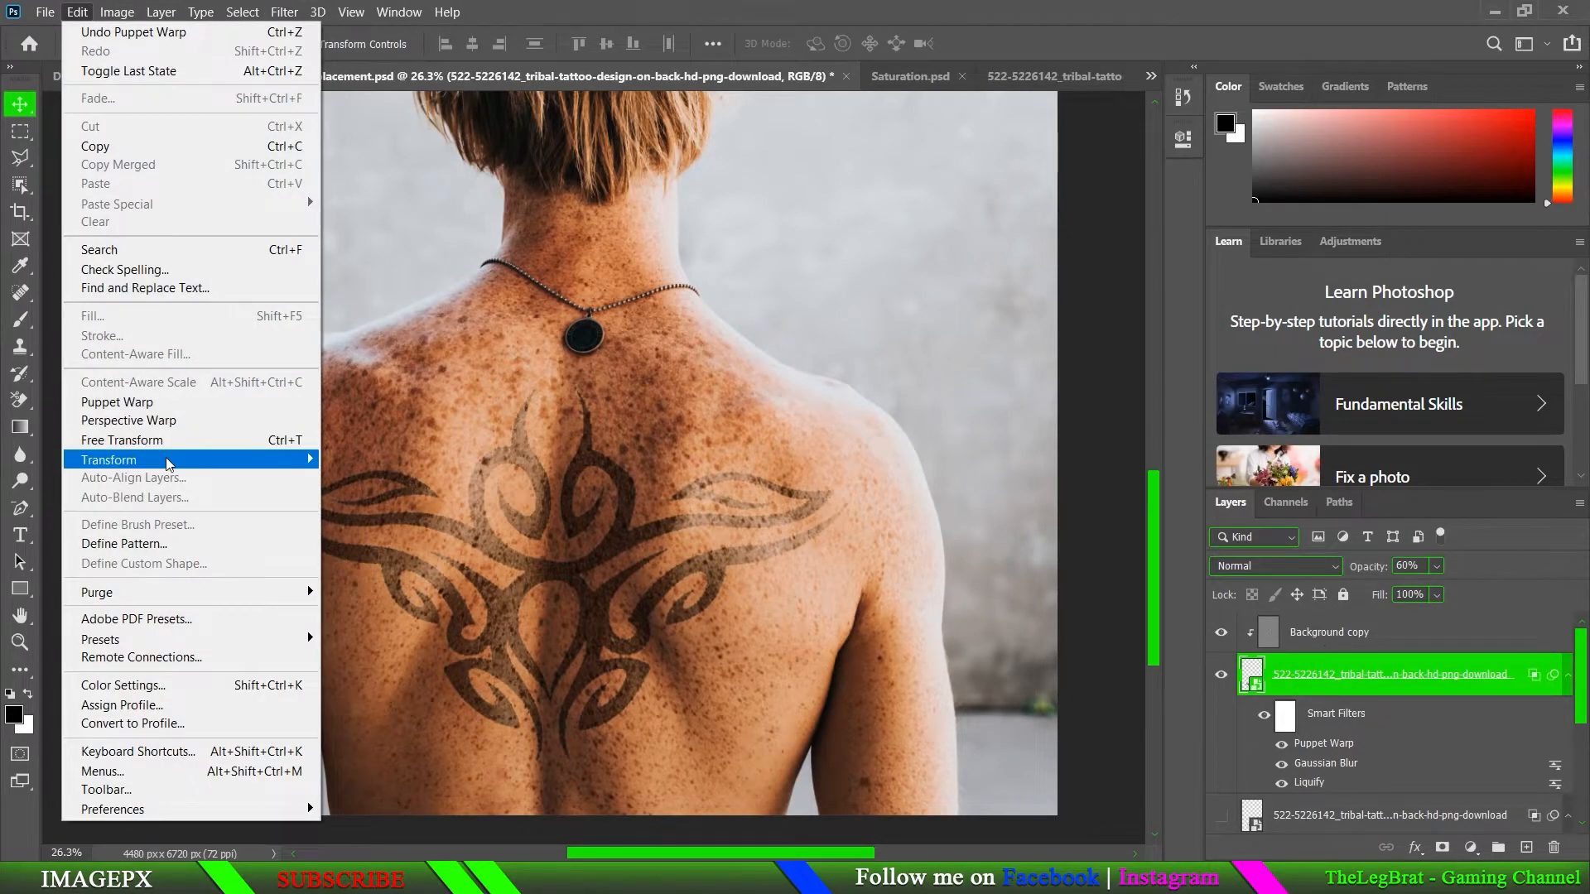
pyautogui.moveTo(196, 461)
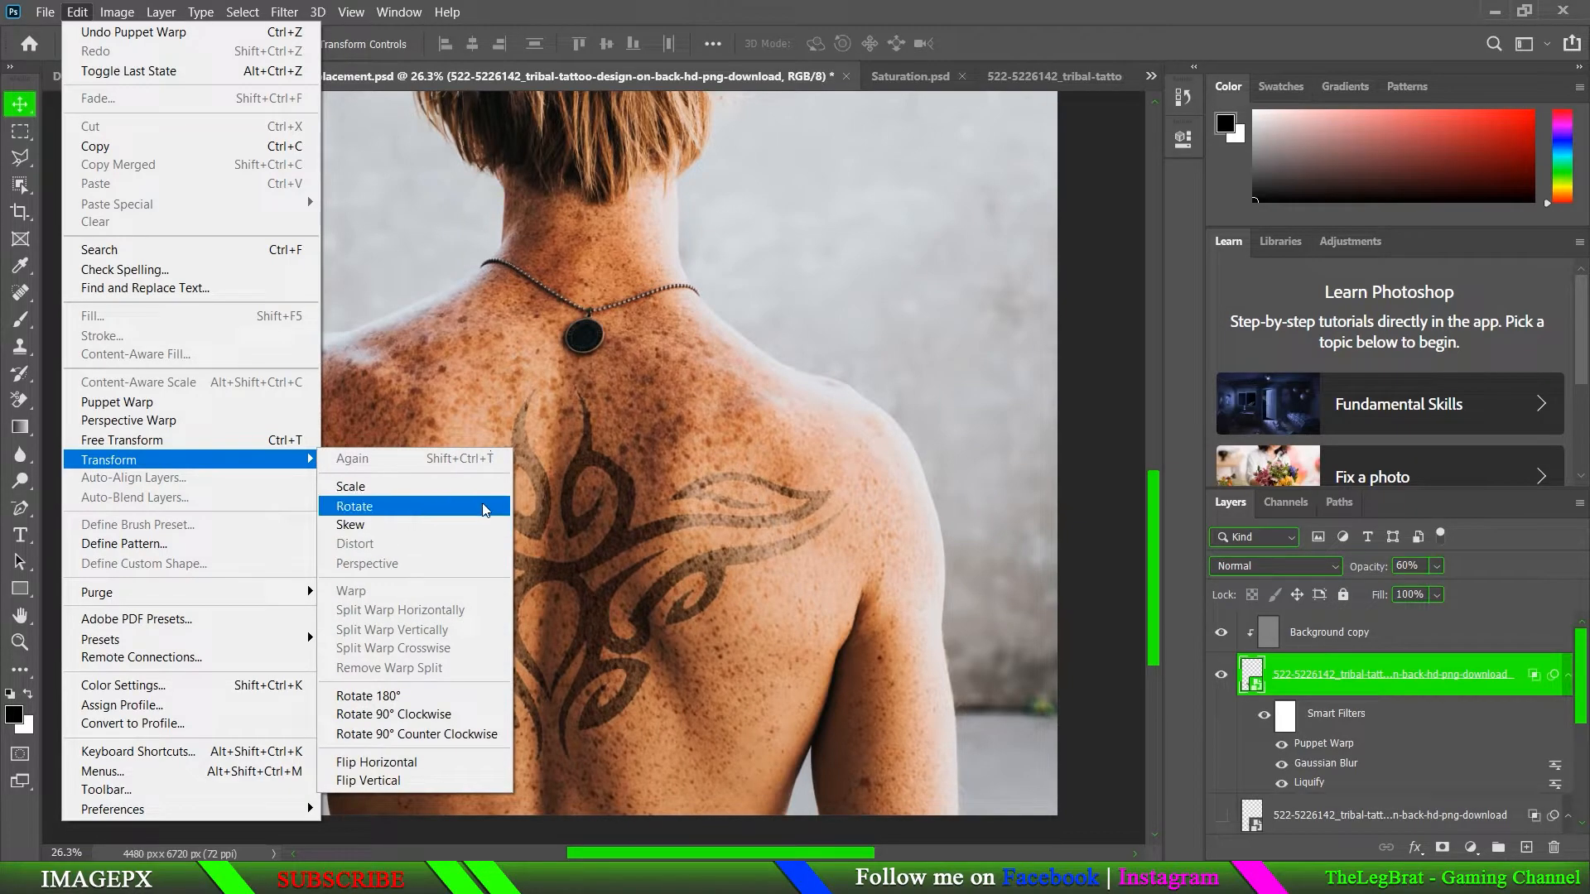
pyautogui.click(671, 460)
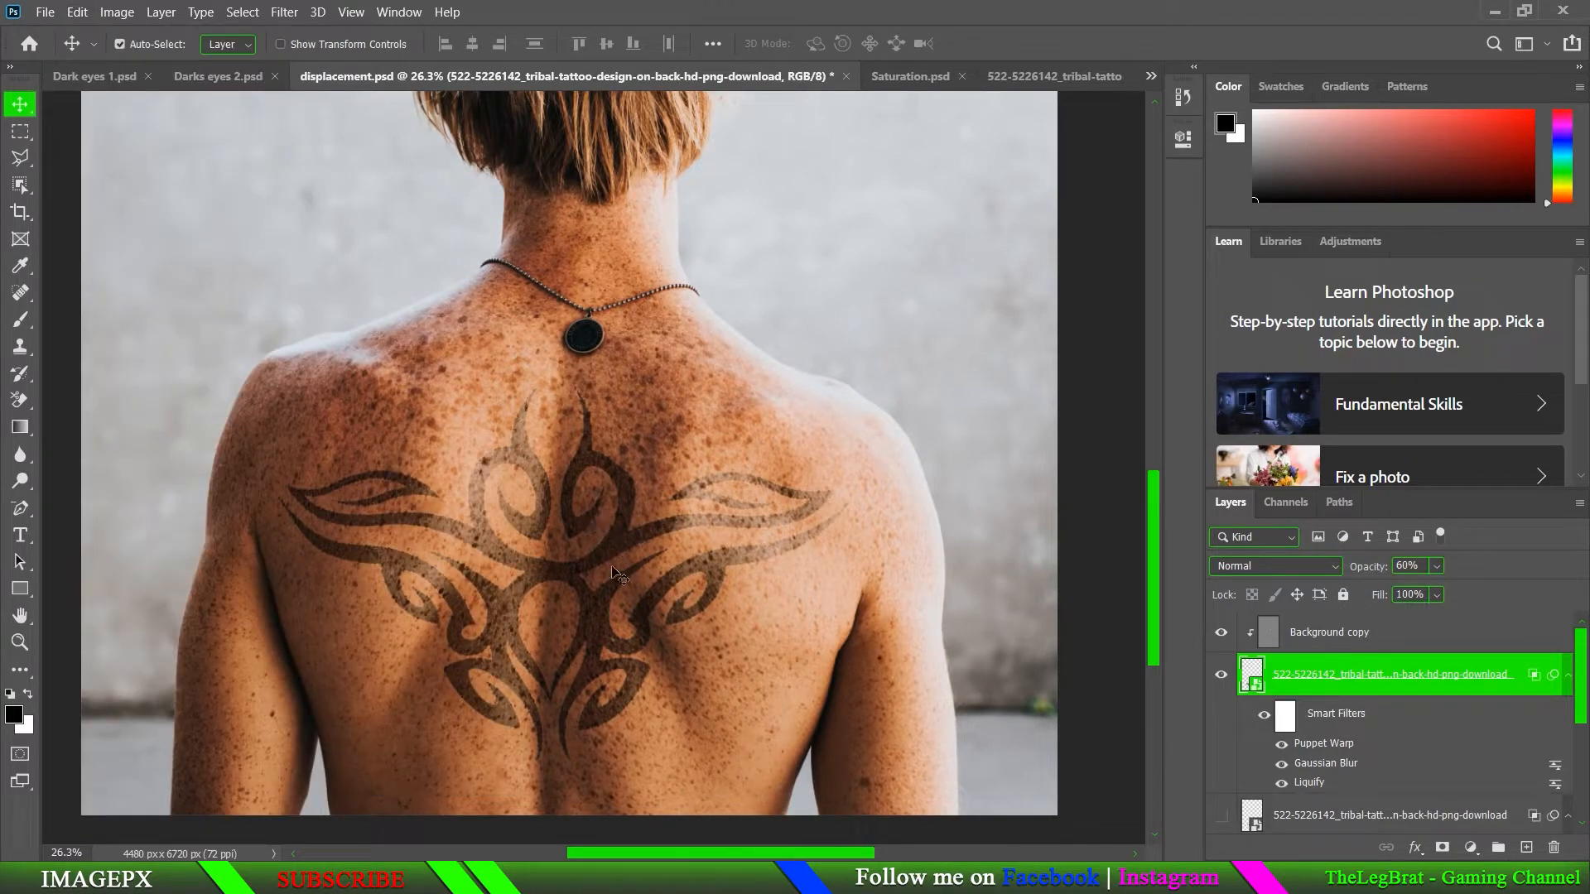
pyautogui.scroll(-2, 609, 570)
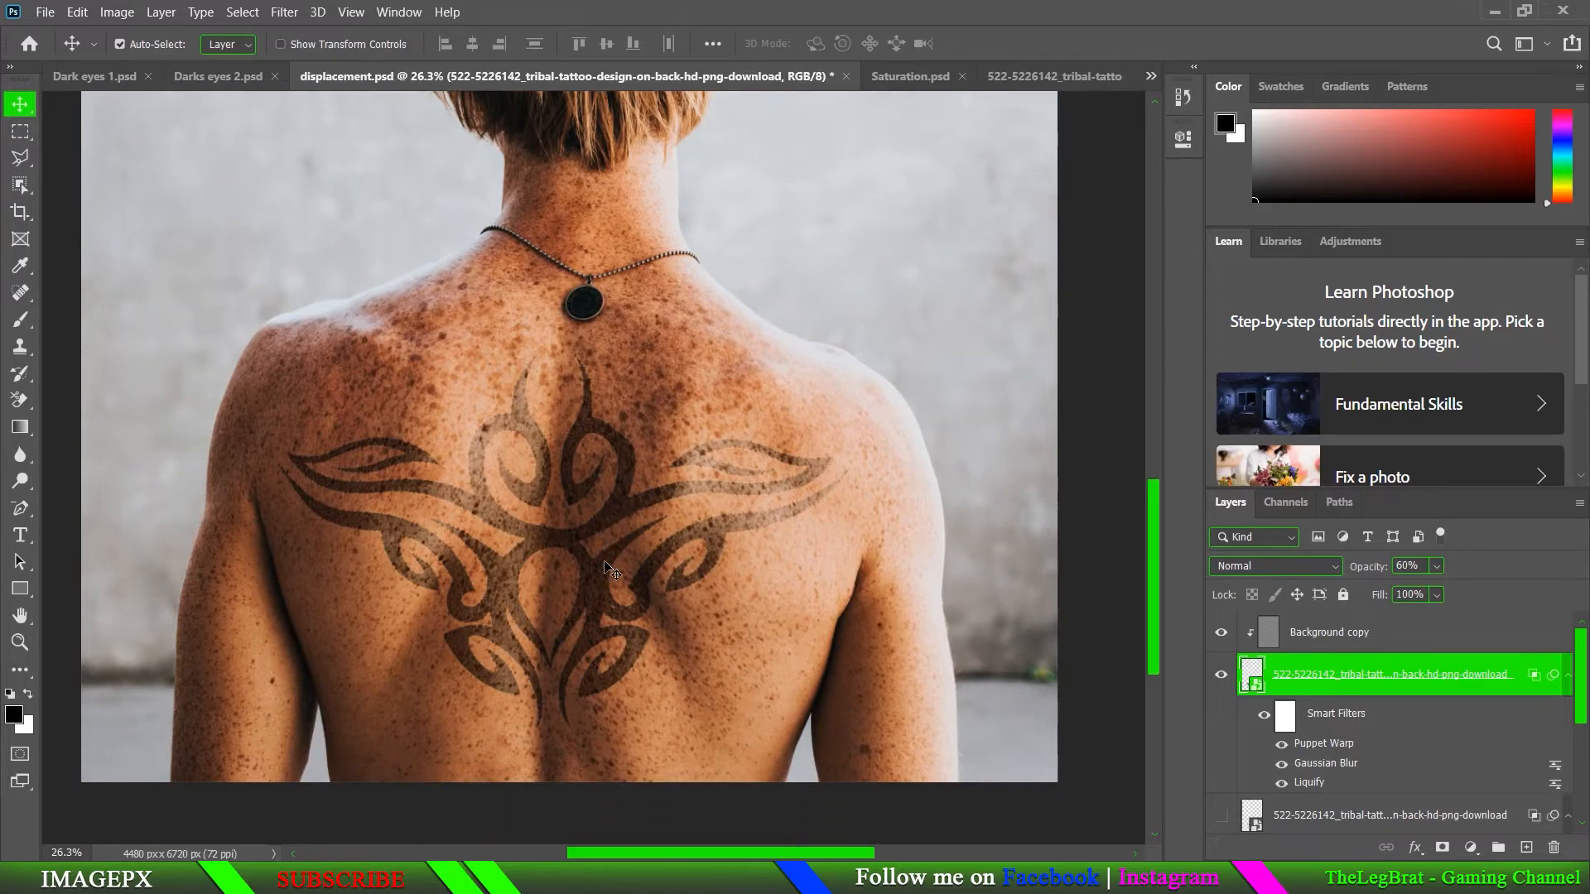
pyautogui.click(77, 12)
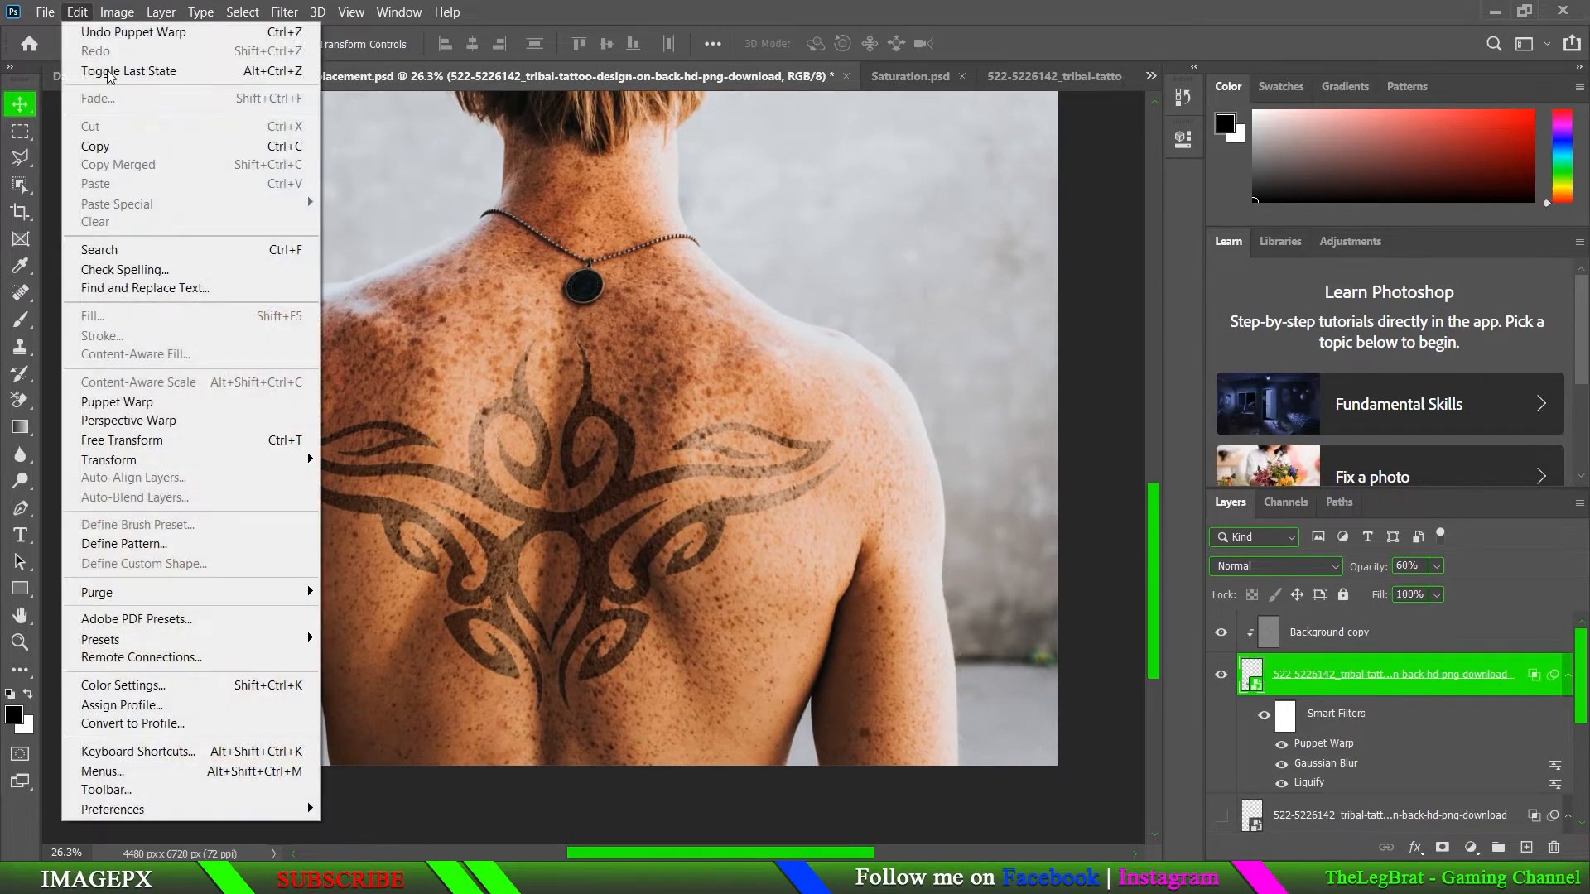
pyautogui.click(731, 379)
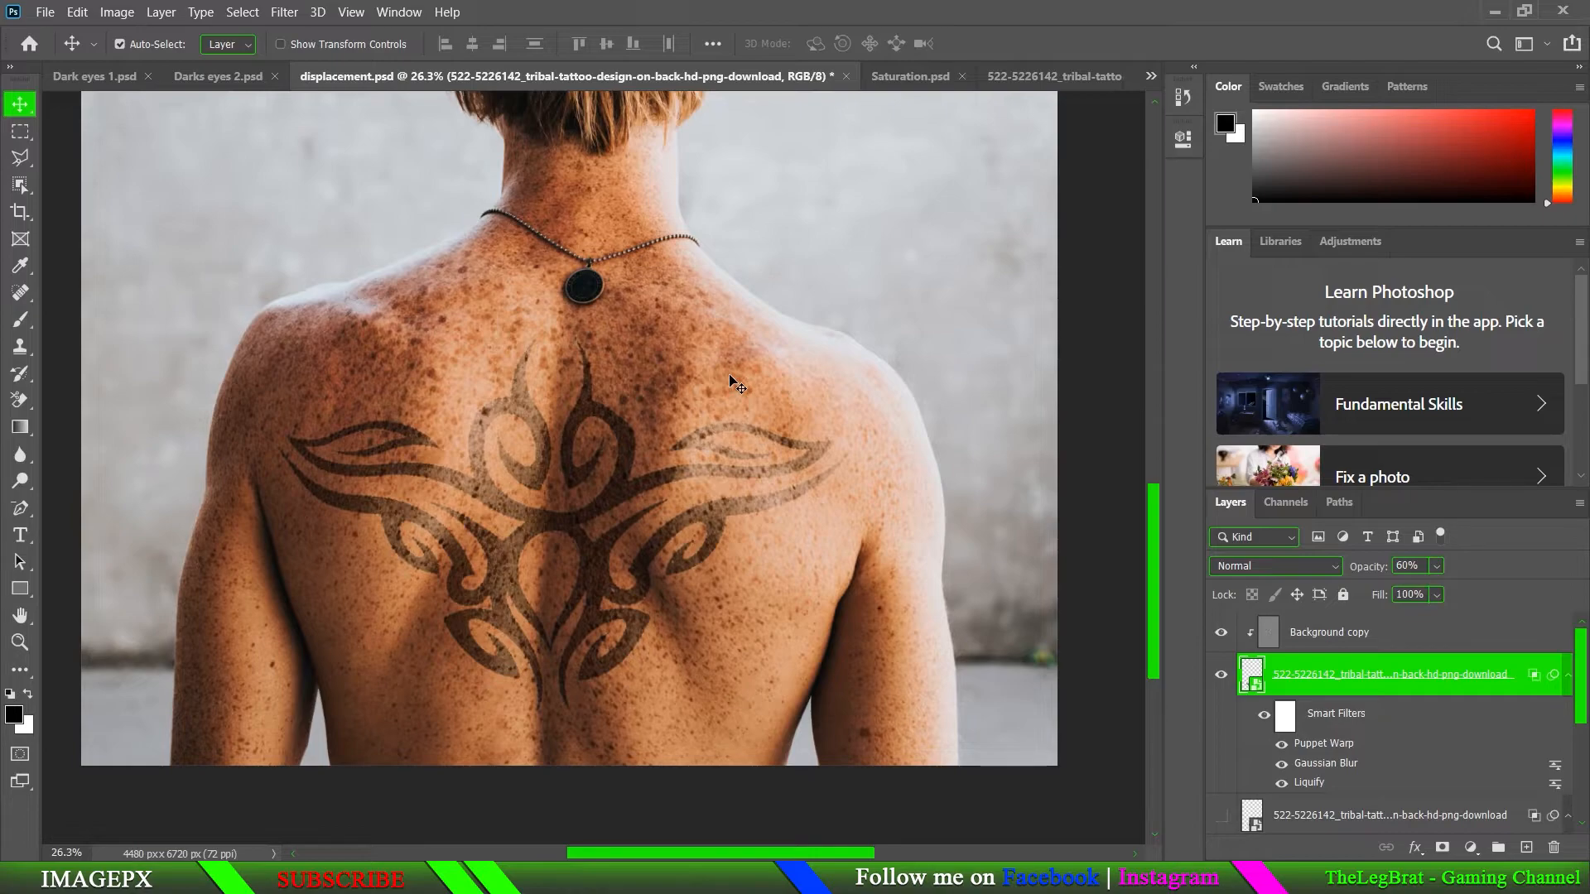
pyautogui.click(77, 12)
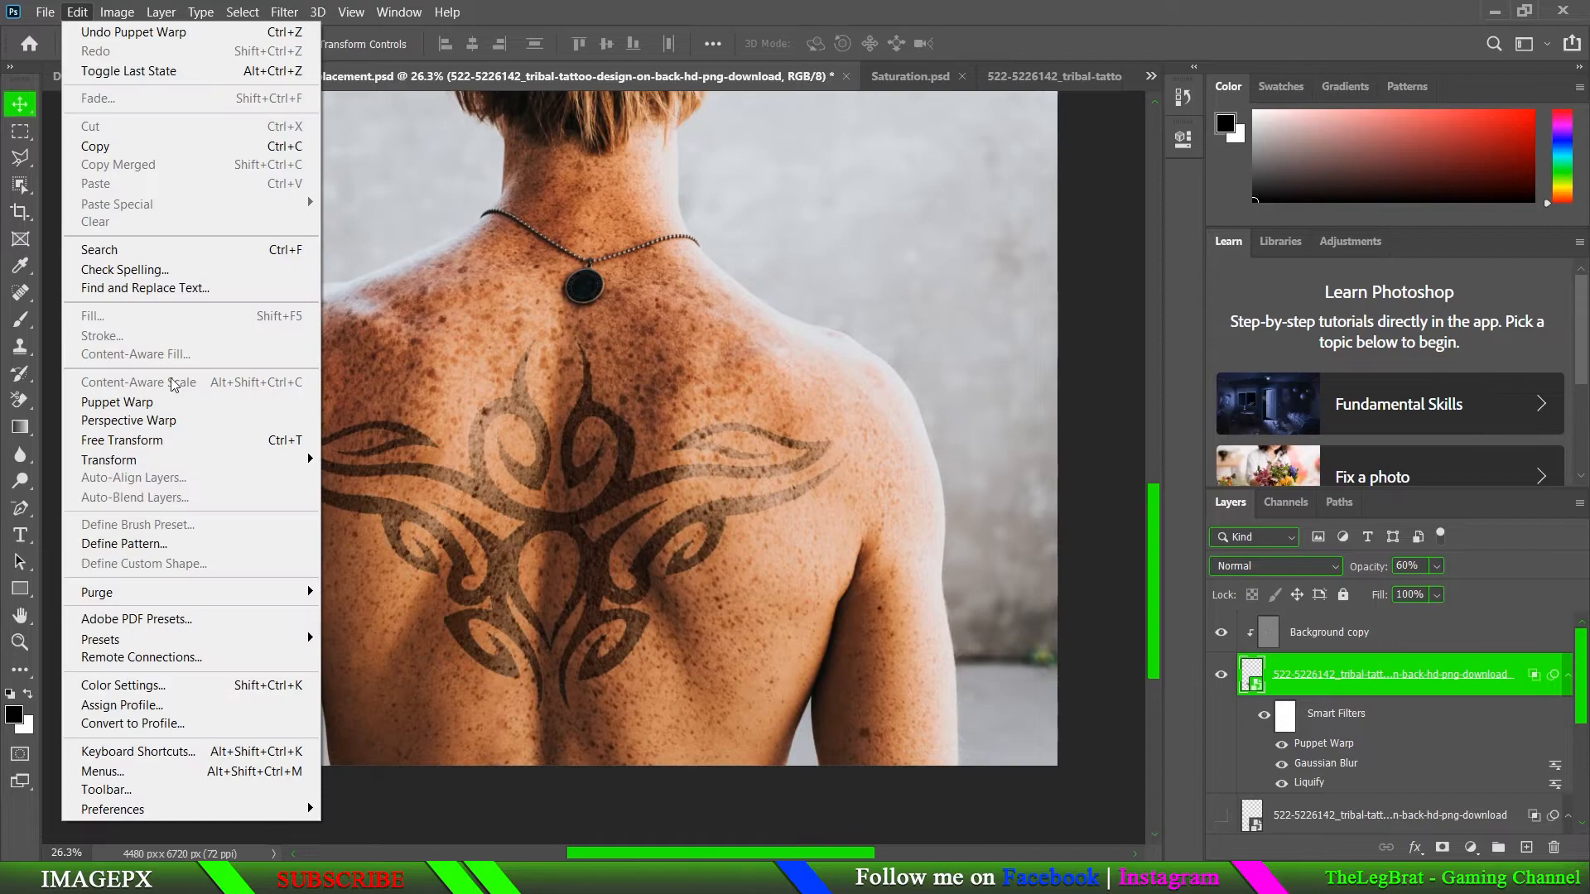
pyautogui.moveTo(190, 458)
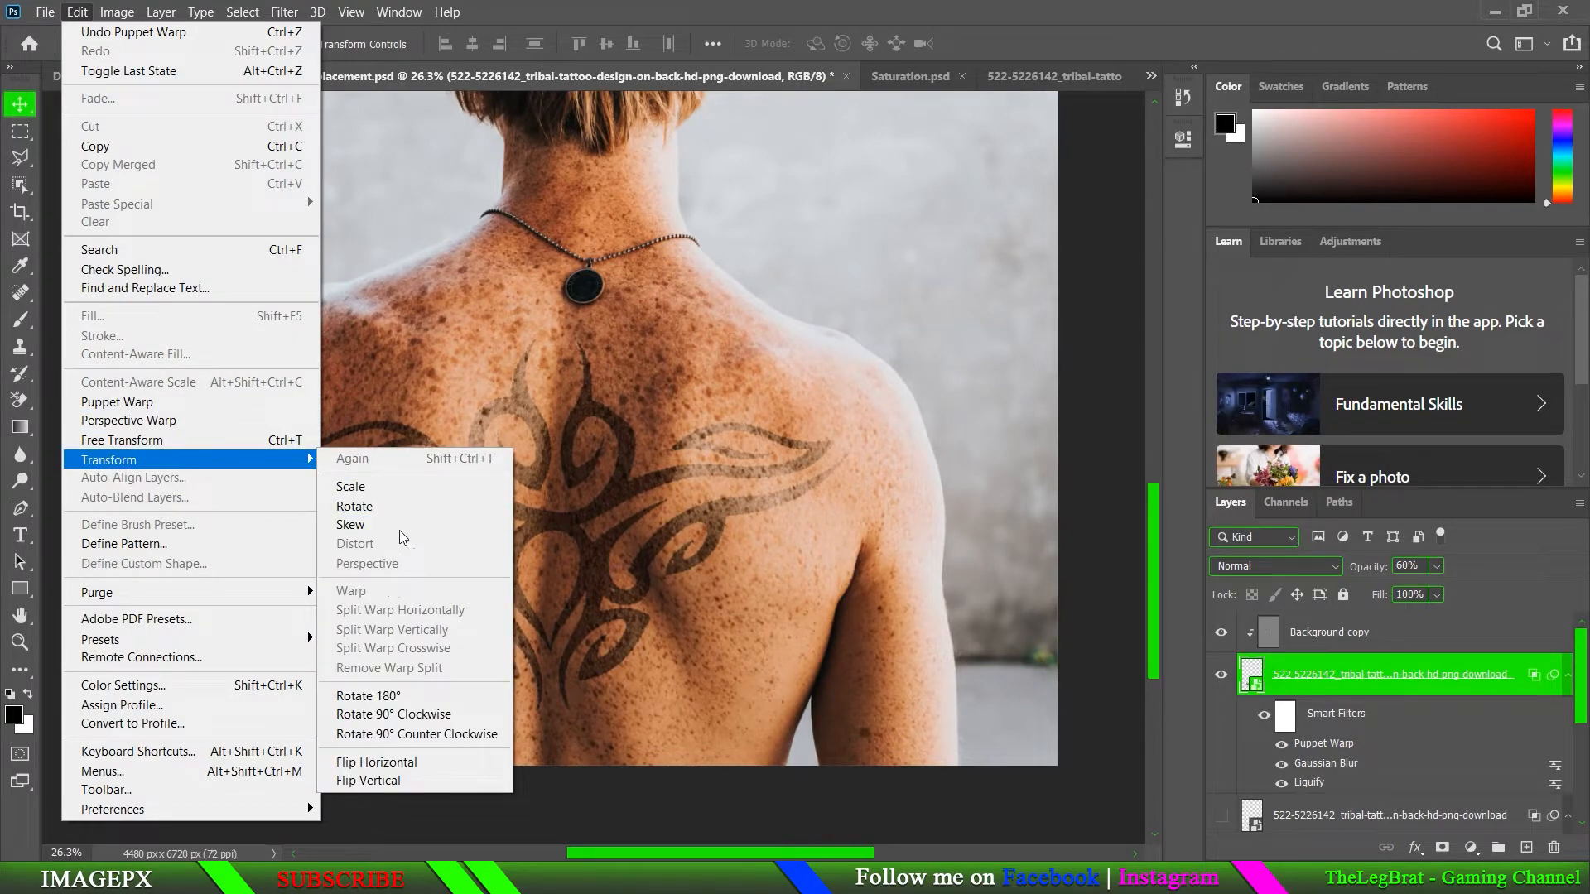
pyautogui.click(671, 451)
# - Try converting the warped tattoo layer to a new smart object, undo the conversion and recheck the layer's Transform options
pyautogui.rightClick(1355, 664)
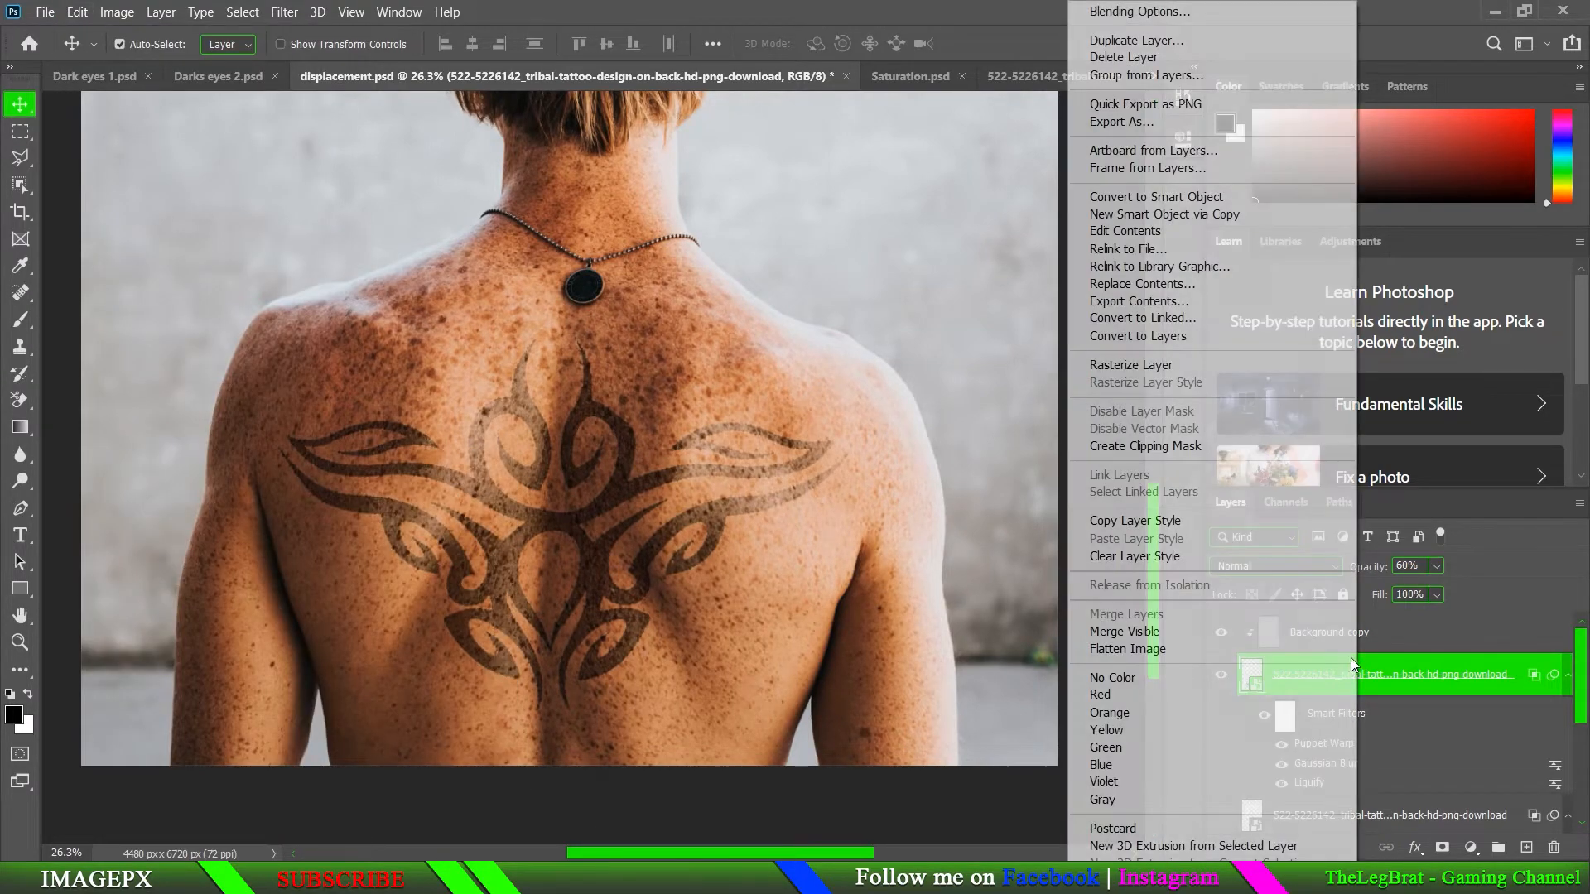
pyautogui.click(1159, 214)
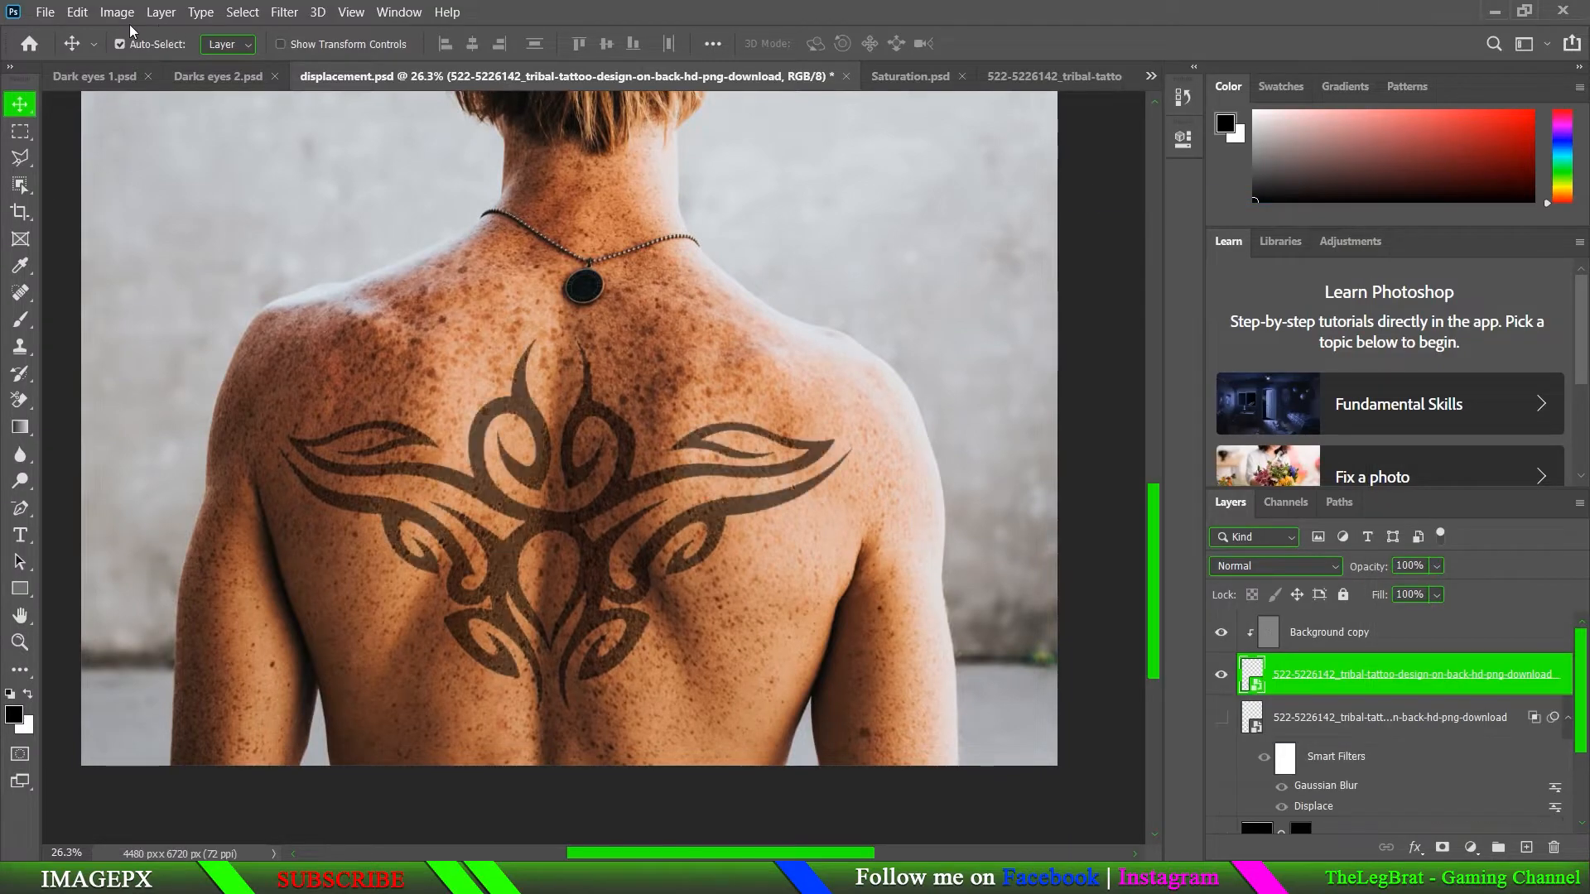
pyautogui.click(81, 13)
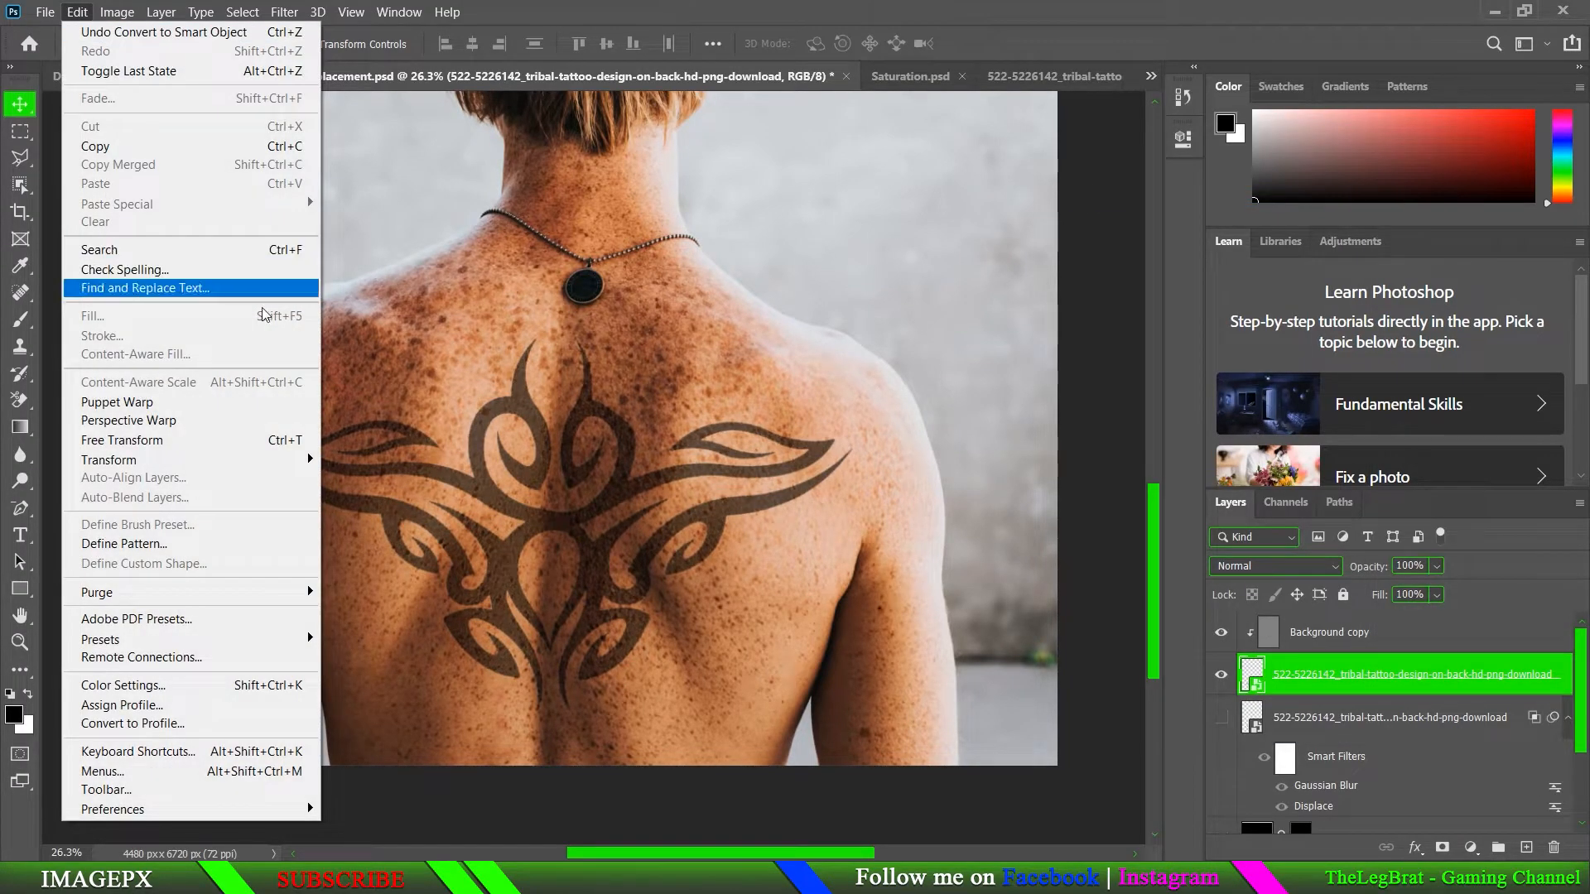
pyautogui.click(526, 375)
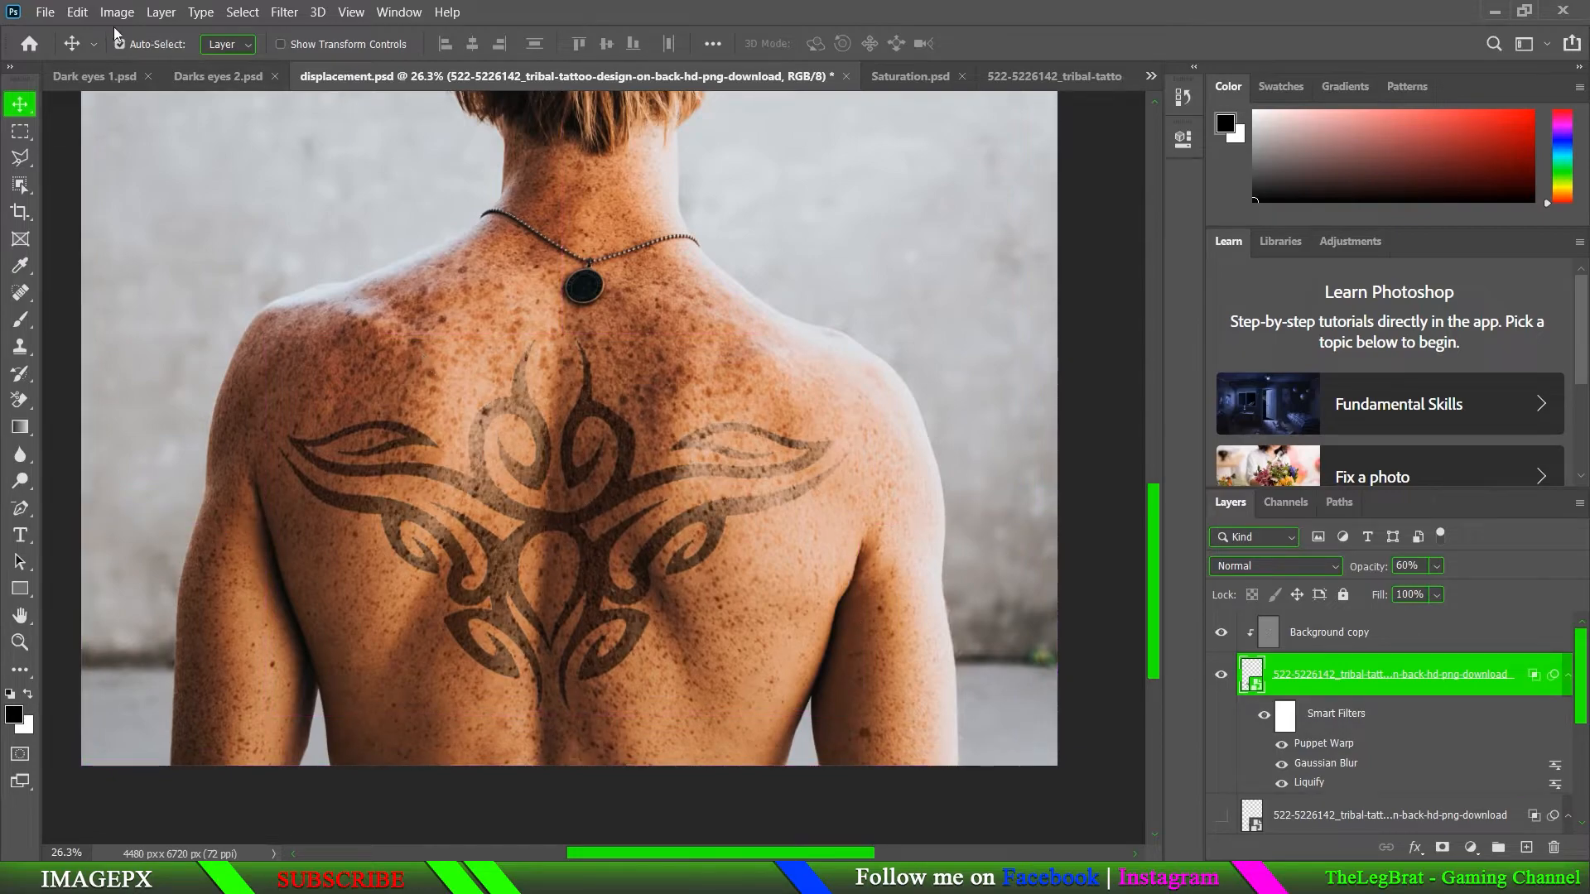
pyautogui.click(77, 12)
pyautogui.moveTo(202, 460)
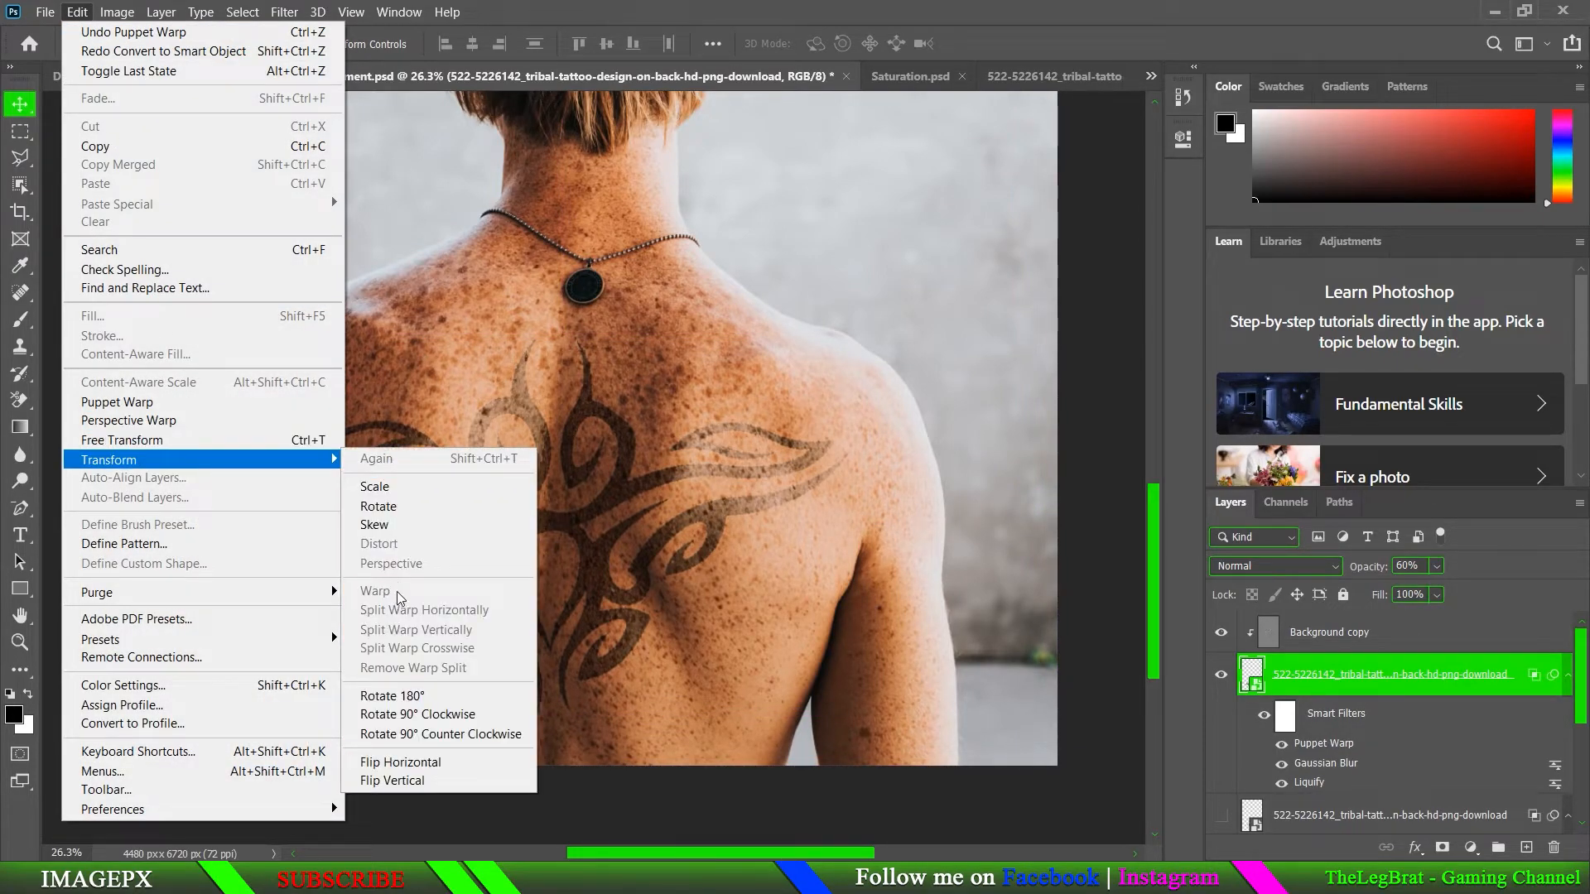
pyautogui.click(1062, 705)
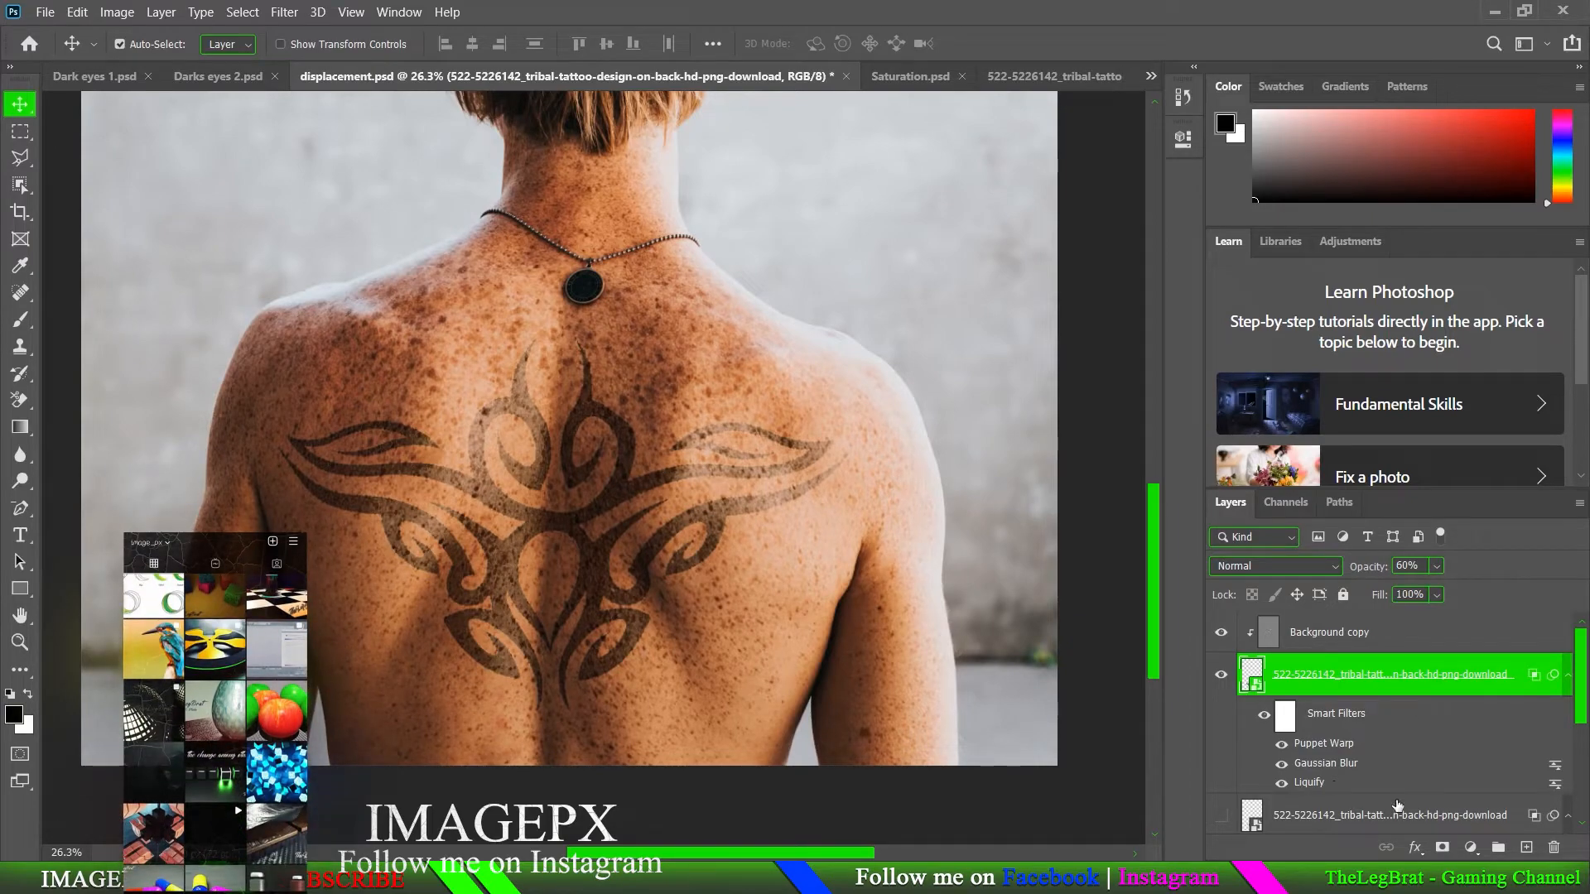
# - Show the displaced tattoo layer and hide the Puppet Warp tattoo layer and the Background copy texture layer above it
pyautogui.click(1365, 817)
pyautogui.click(1221, 736)
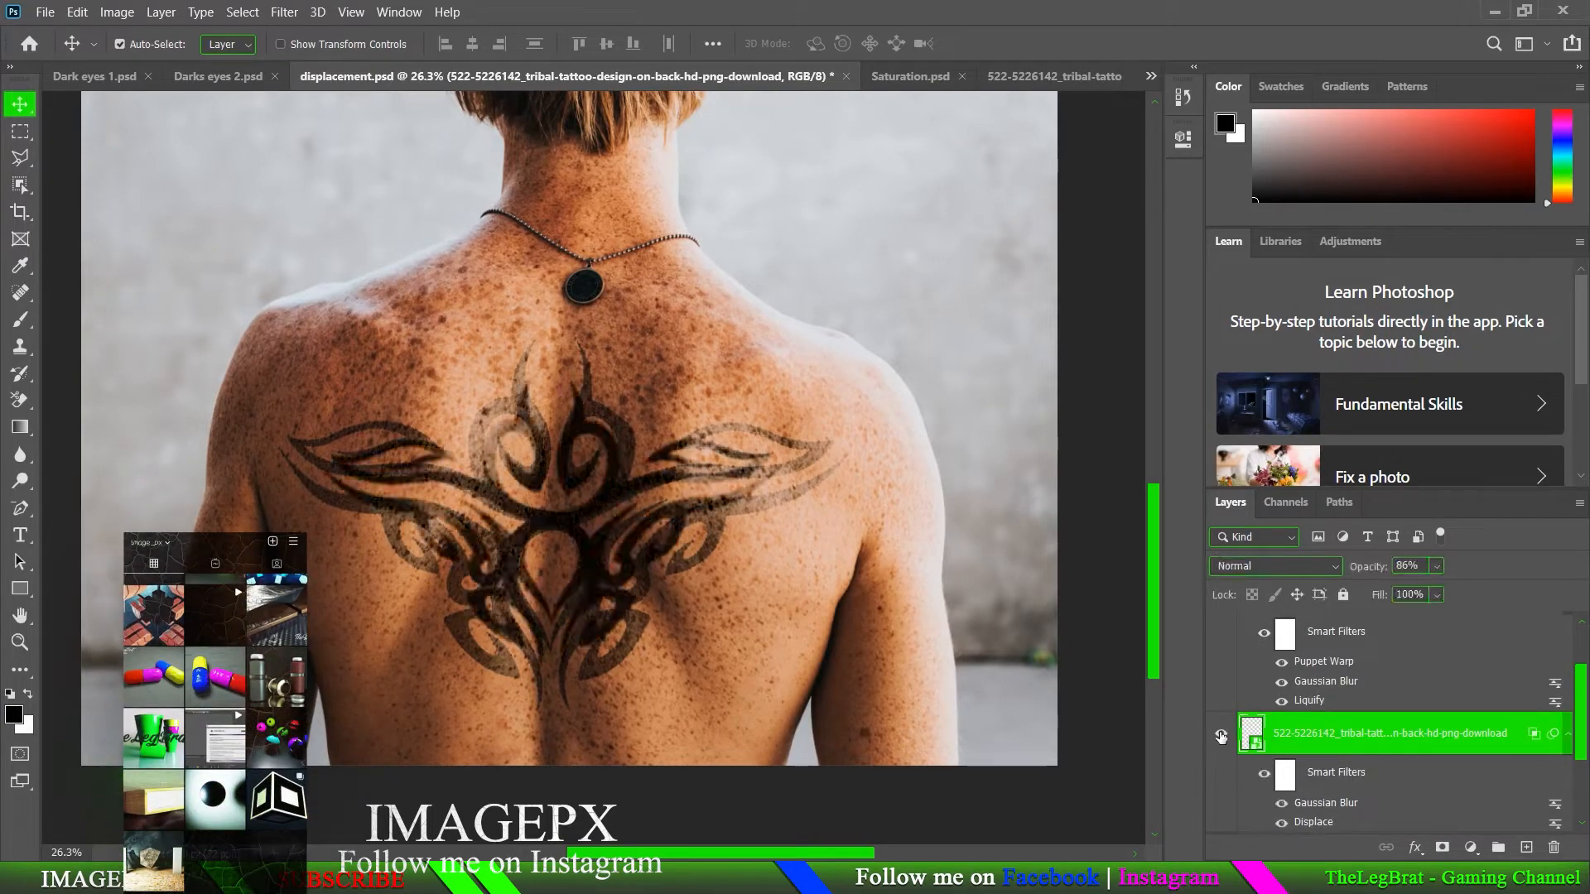
pyautogui.scroll(-1, 1317, 787)
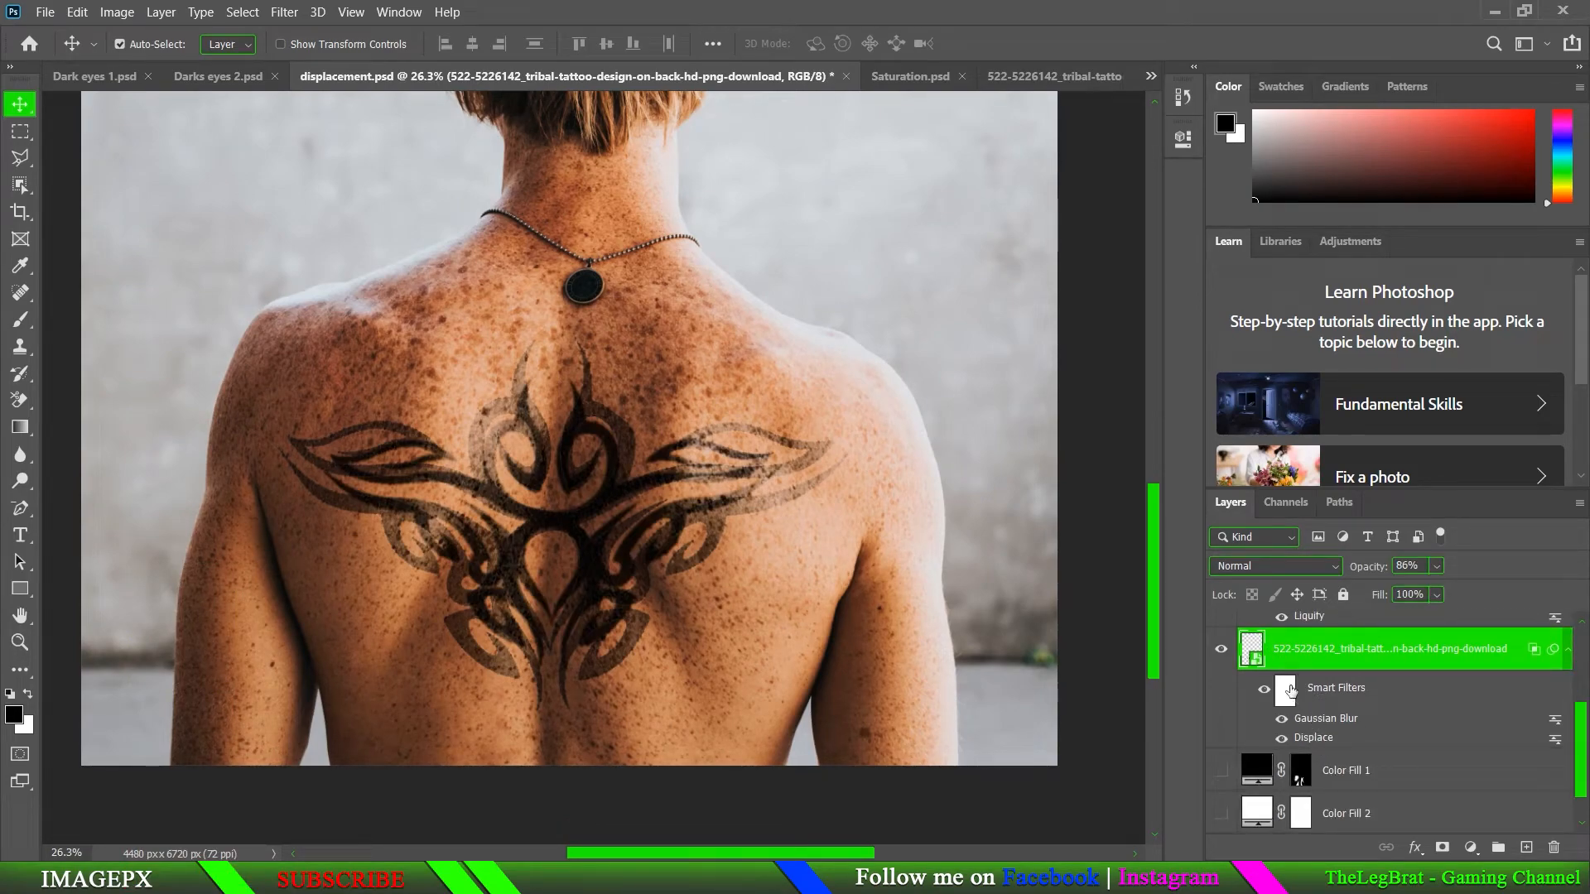
pyautogui.scroll(2, 1290, 691)
pyautogui.click(1220, 675)
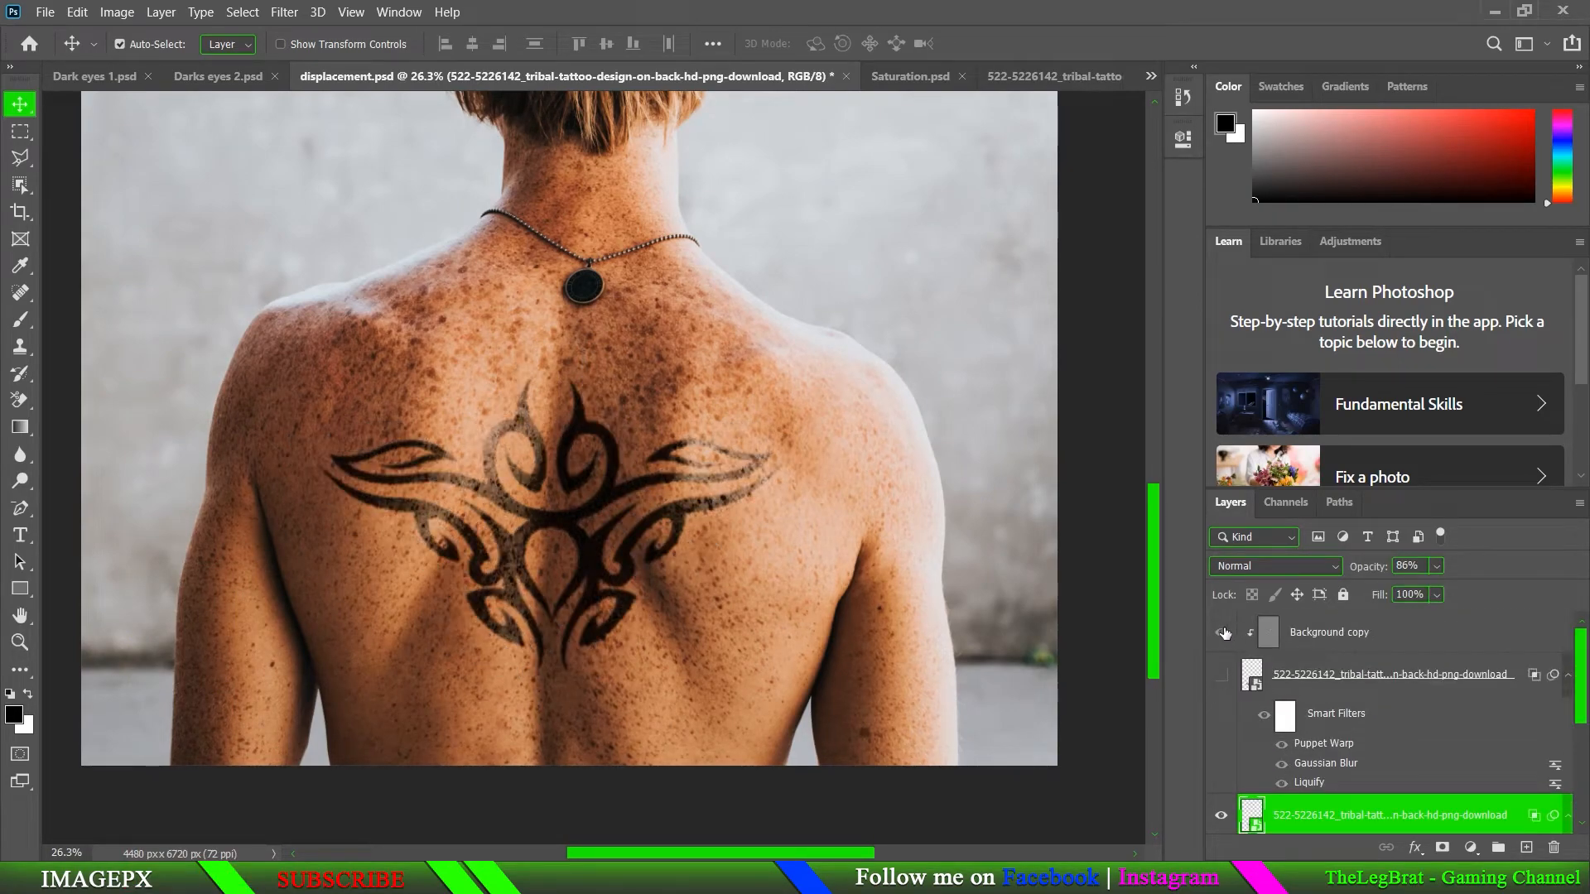
pyautogui.click(1221, 675)
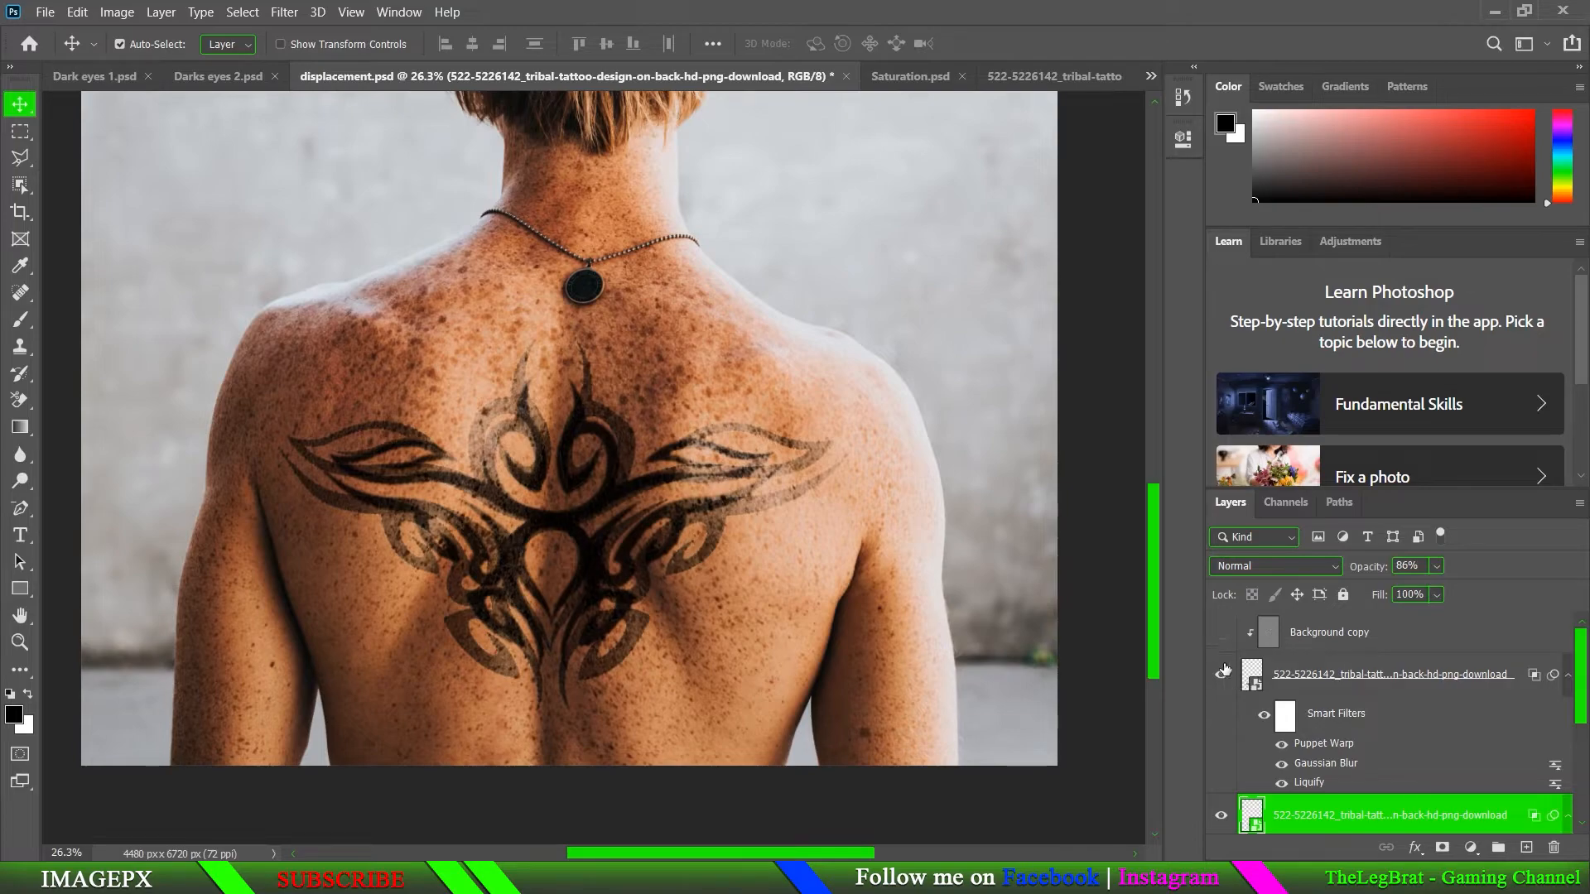
pyautogui.click(1221, 675)
# - Examine the displaced tattoo on the back and its Gaussian Blur and Displace smart filters in the layer stack
pyautogui.scroll(-2, 787, 634)
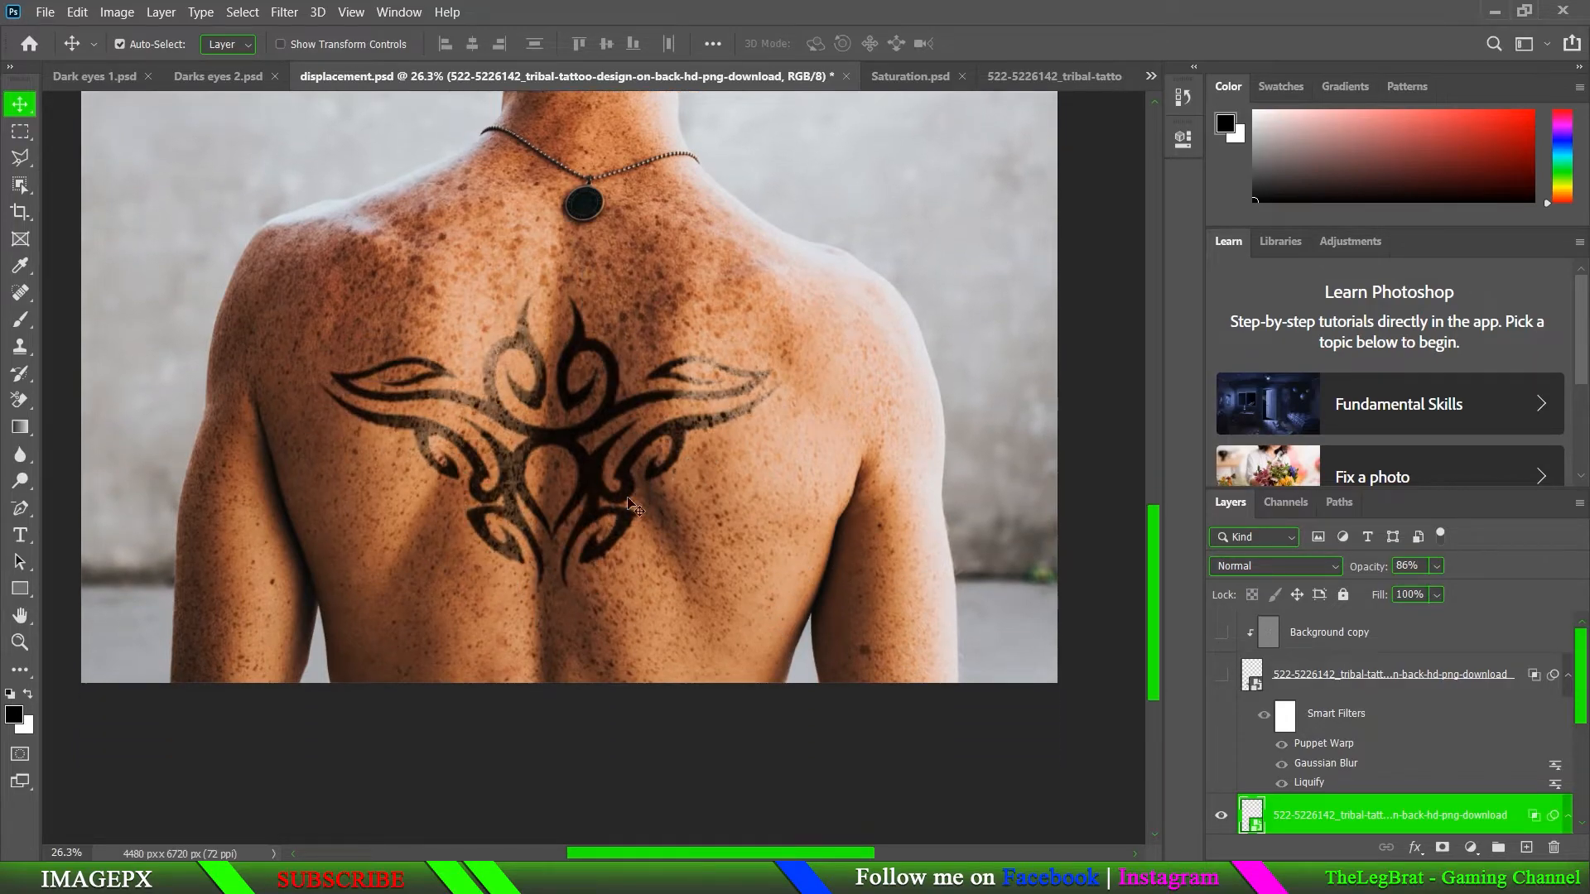
pyautogui.scroll(-2, 1313, 802)
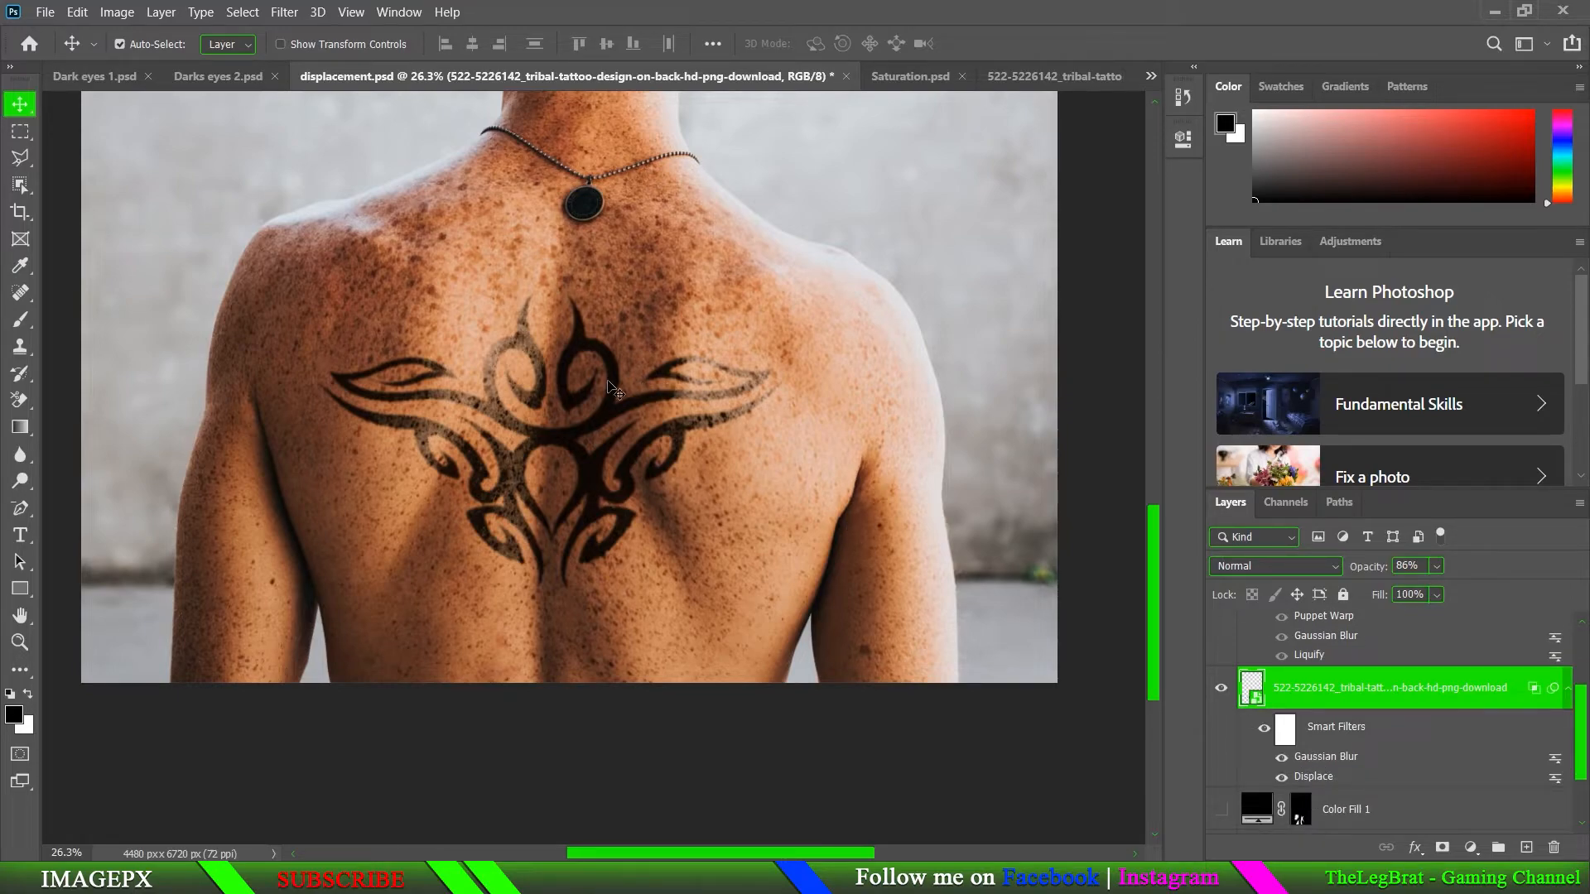
pyautogui.scroll(2, 1310, 679)
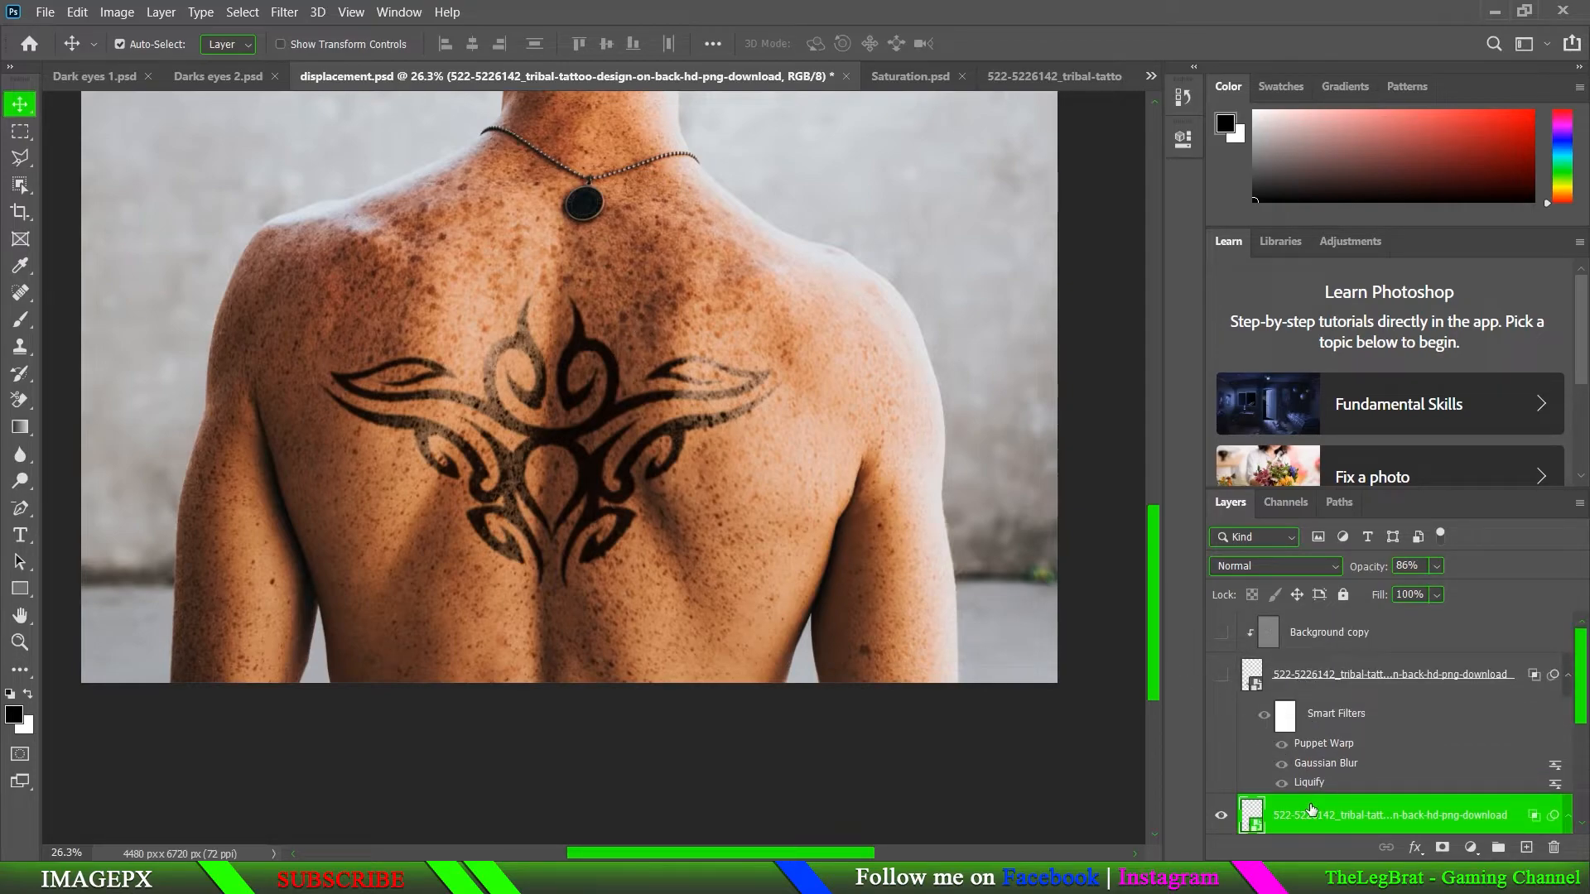
pyautogui.scroll(-2, 1312, 809)
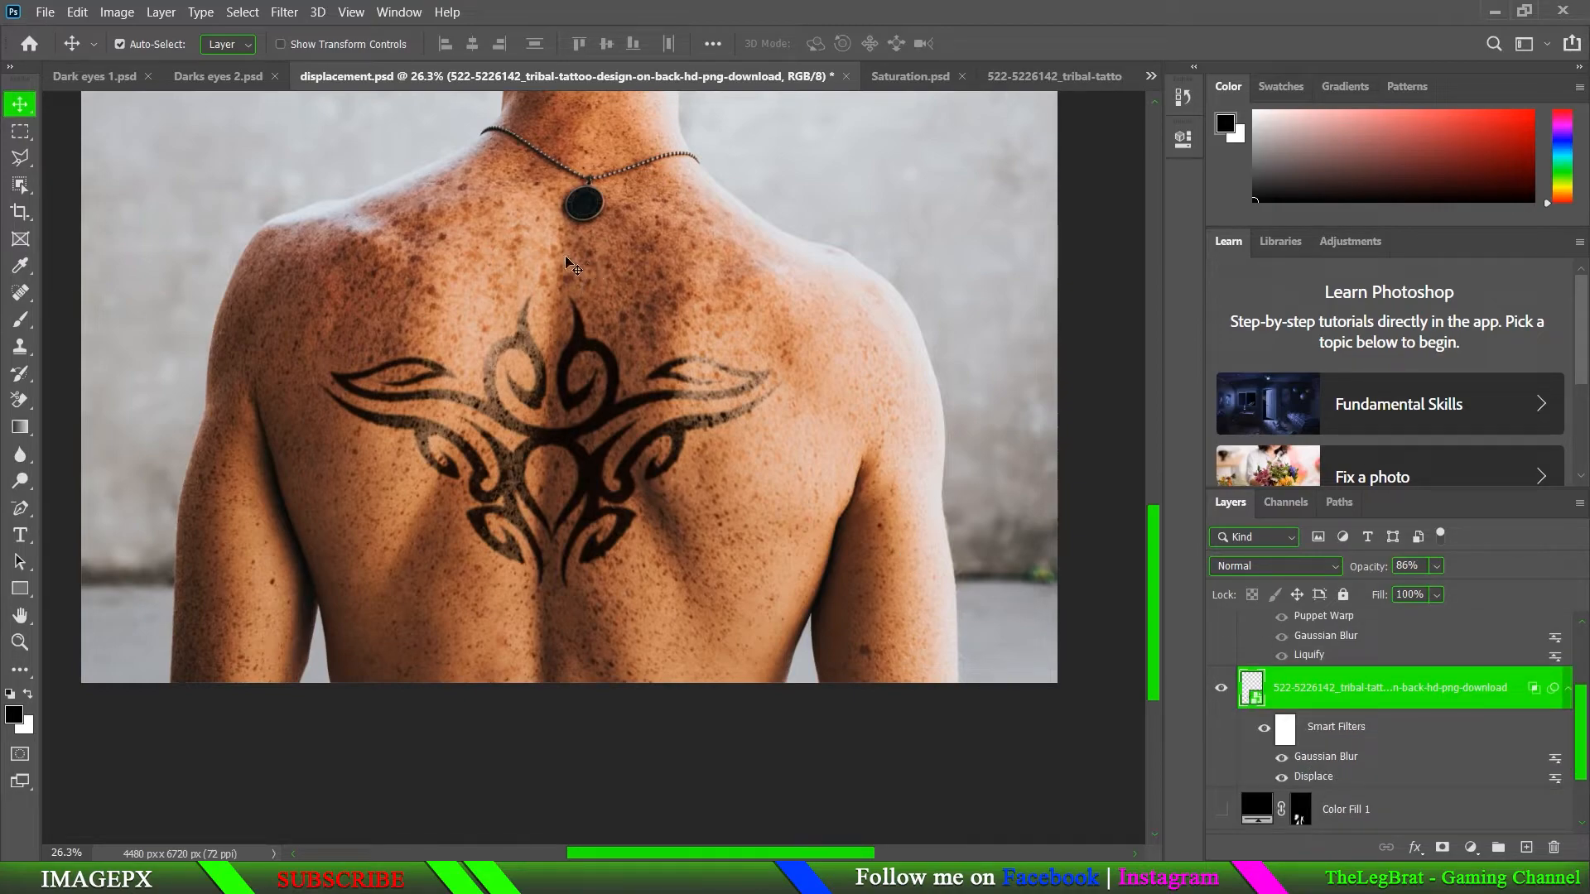
pyautogui.scroll(-2, 1424, 706)
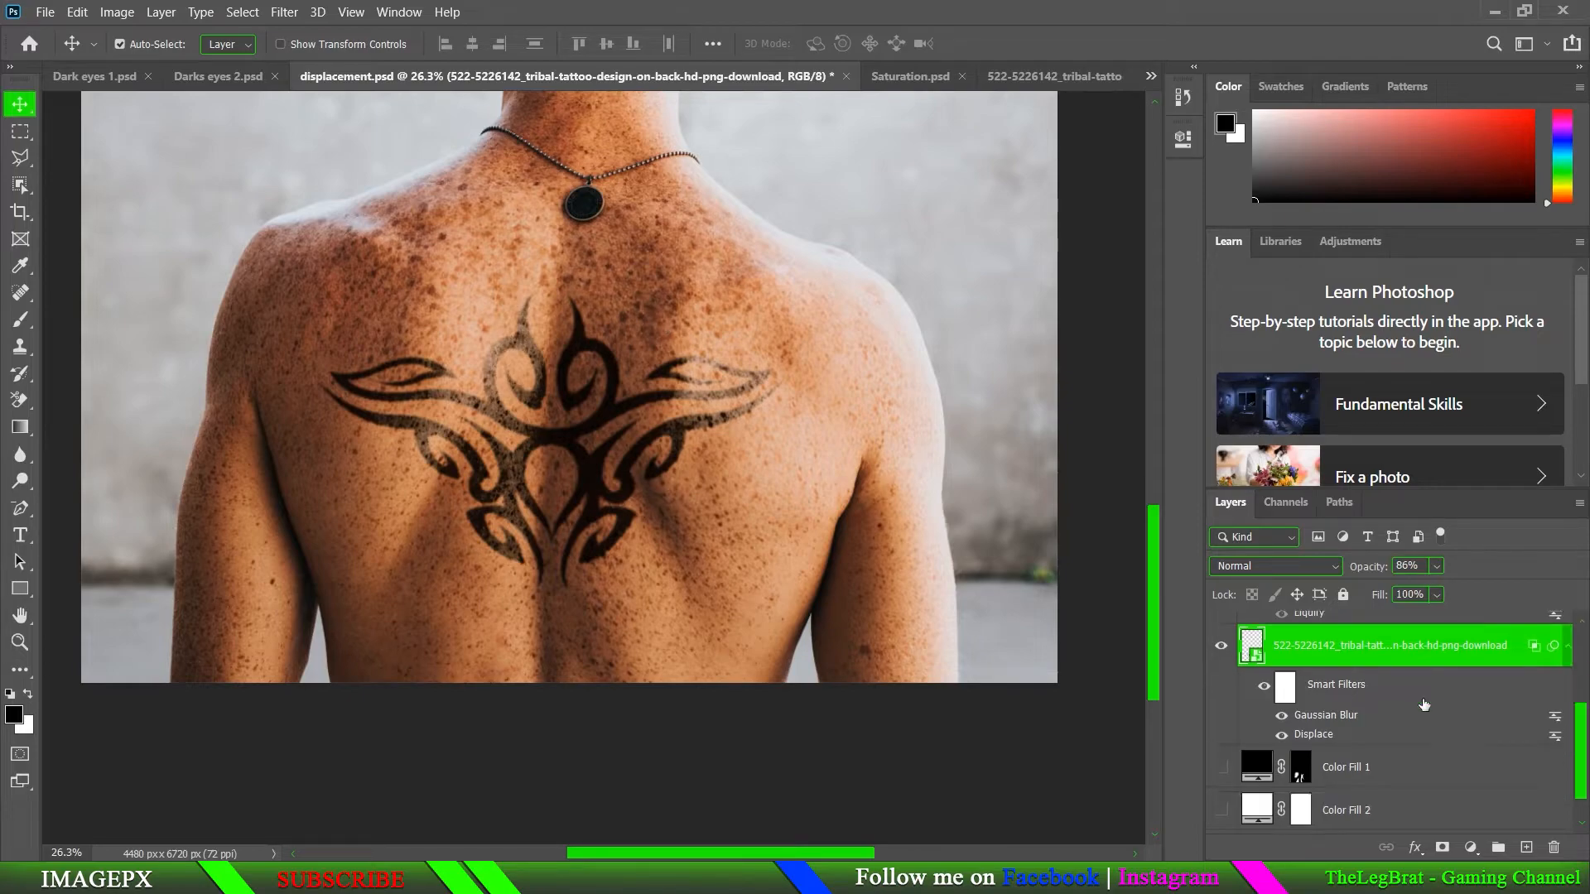
pyautogui.scroll(2, 1423, 705)
pyautogui.scroll(-2, 1423, 705)
pyautogui.scroll(4, 1423, 704)
pyautogui.scroll(1, 1423, 705)
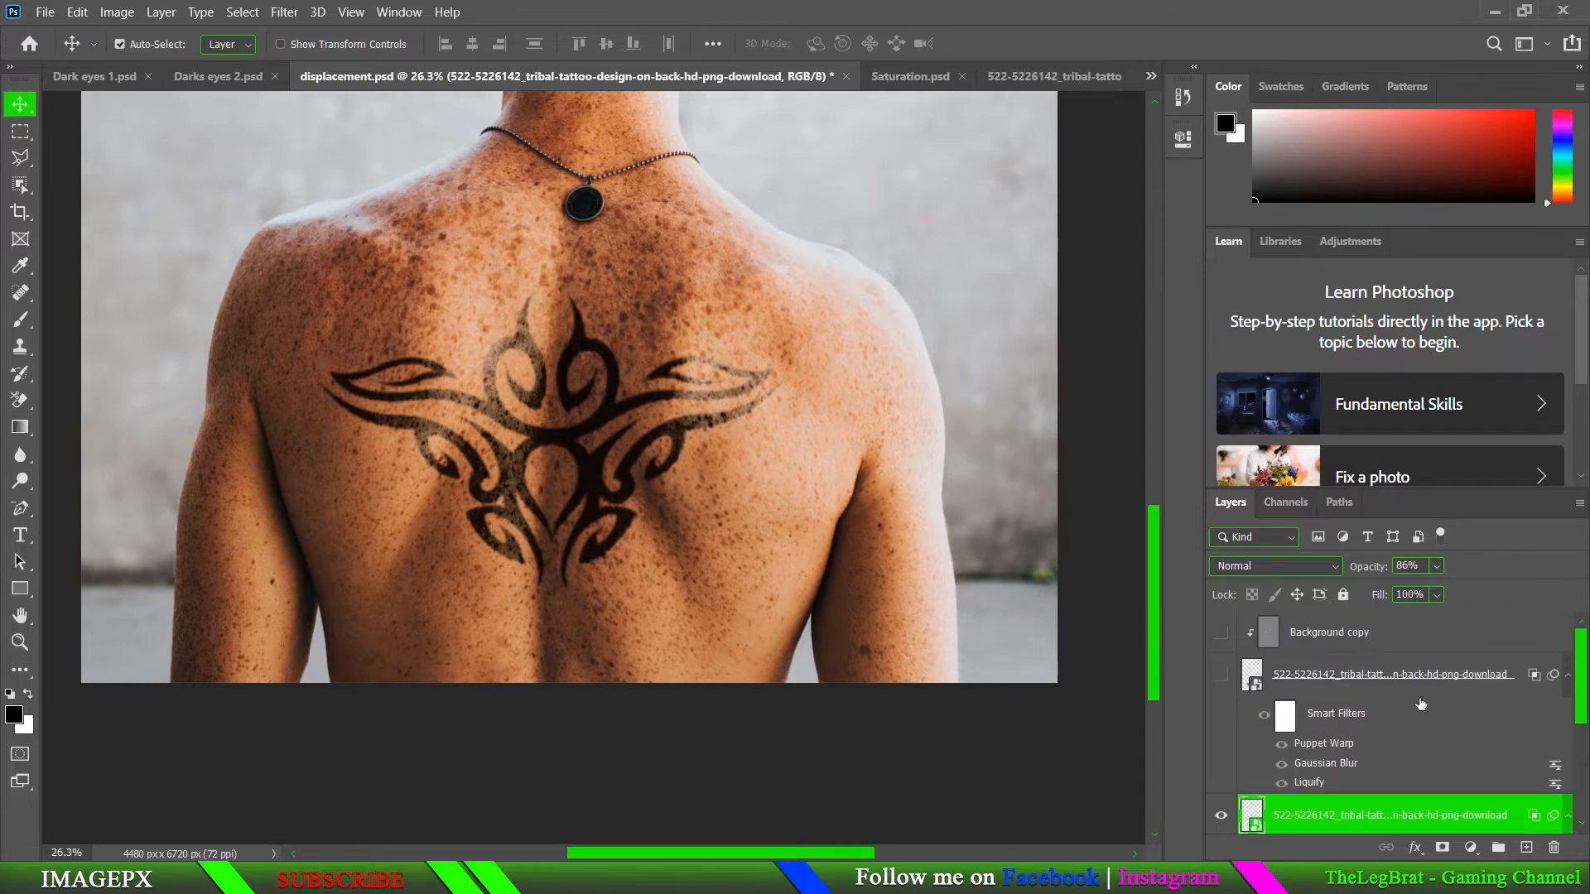
# - Duplicate the Puppet Warp tattoo layer and move the duplicate above the Background copy layer
pyautogui.click(1387, 685)
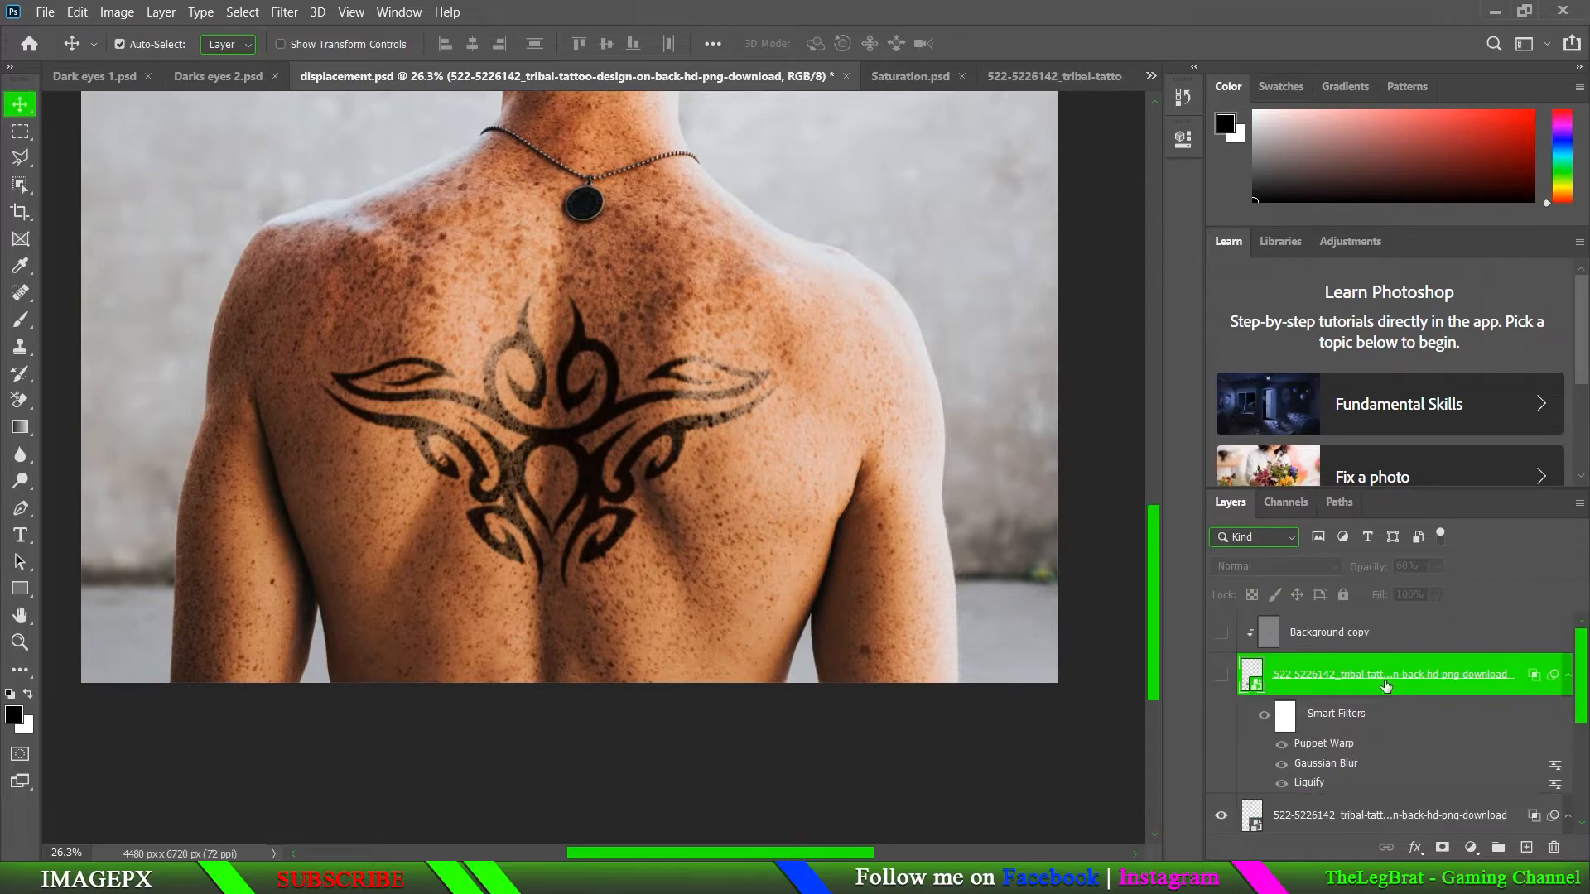
pyautogui.hotkey('ctrl', 'j')
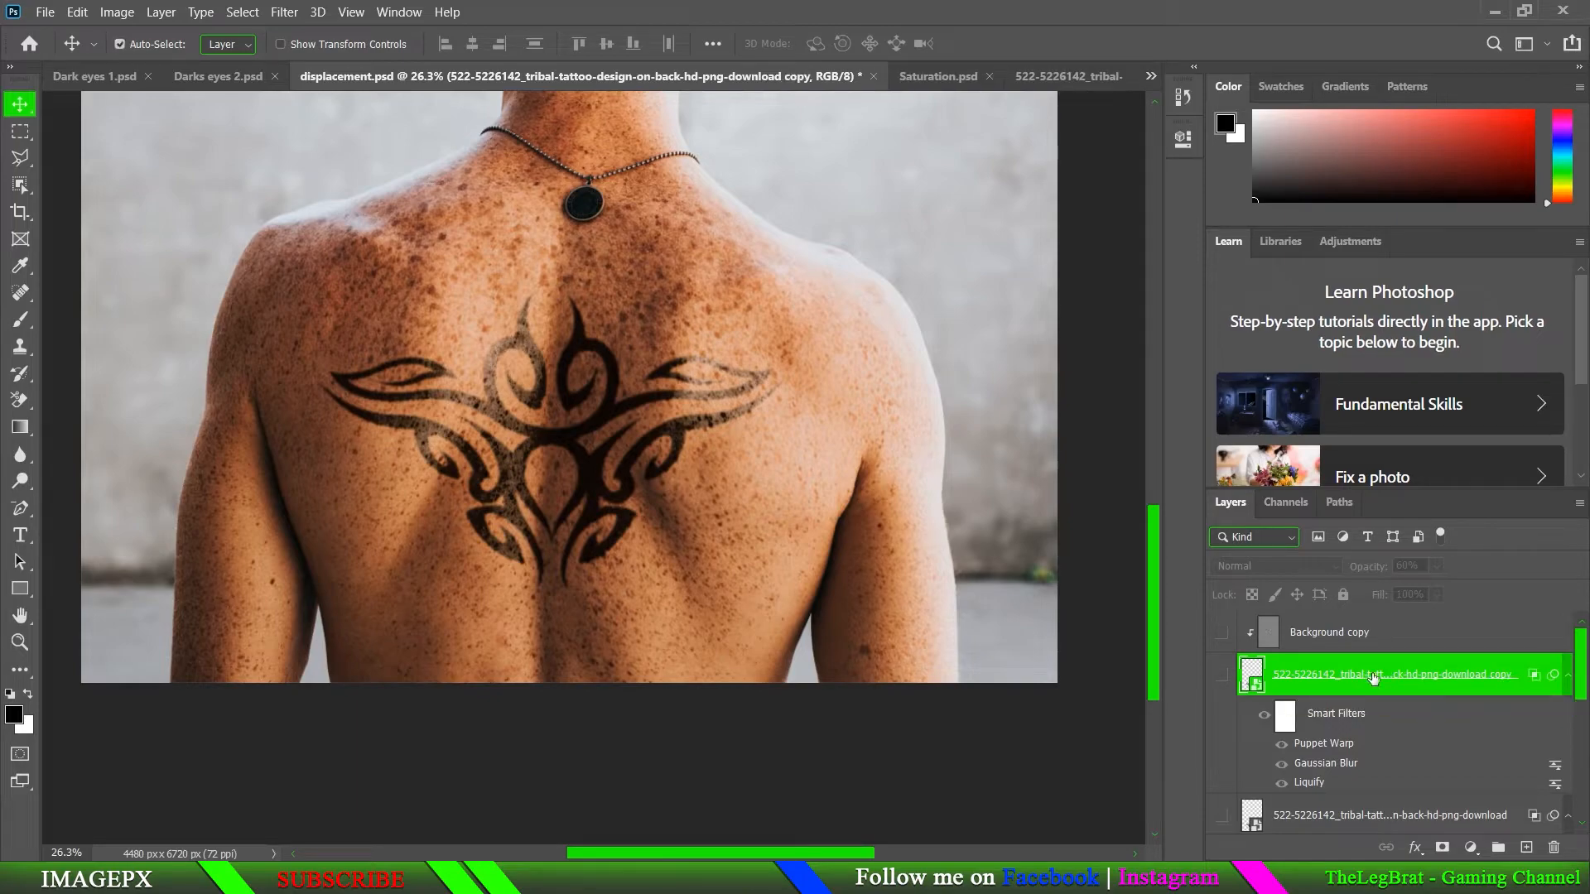
pyautogui.moveTo(1376, 681); pyautogui.dragTo(1367, 620)
# - Try converting the duplicated tattoo layer to a smart object and start a Free Transform on it, then cancel the transform
pyautogui.rightClick(1315, 633)
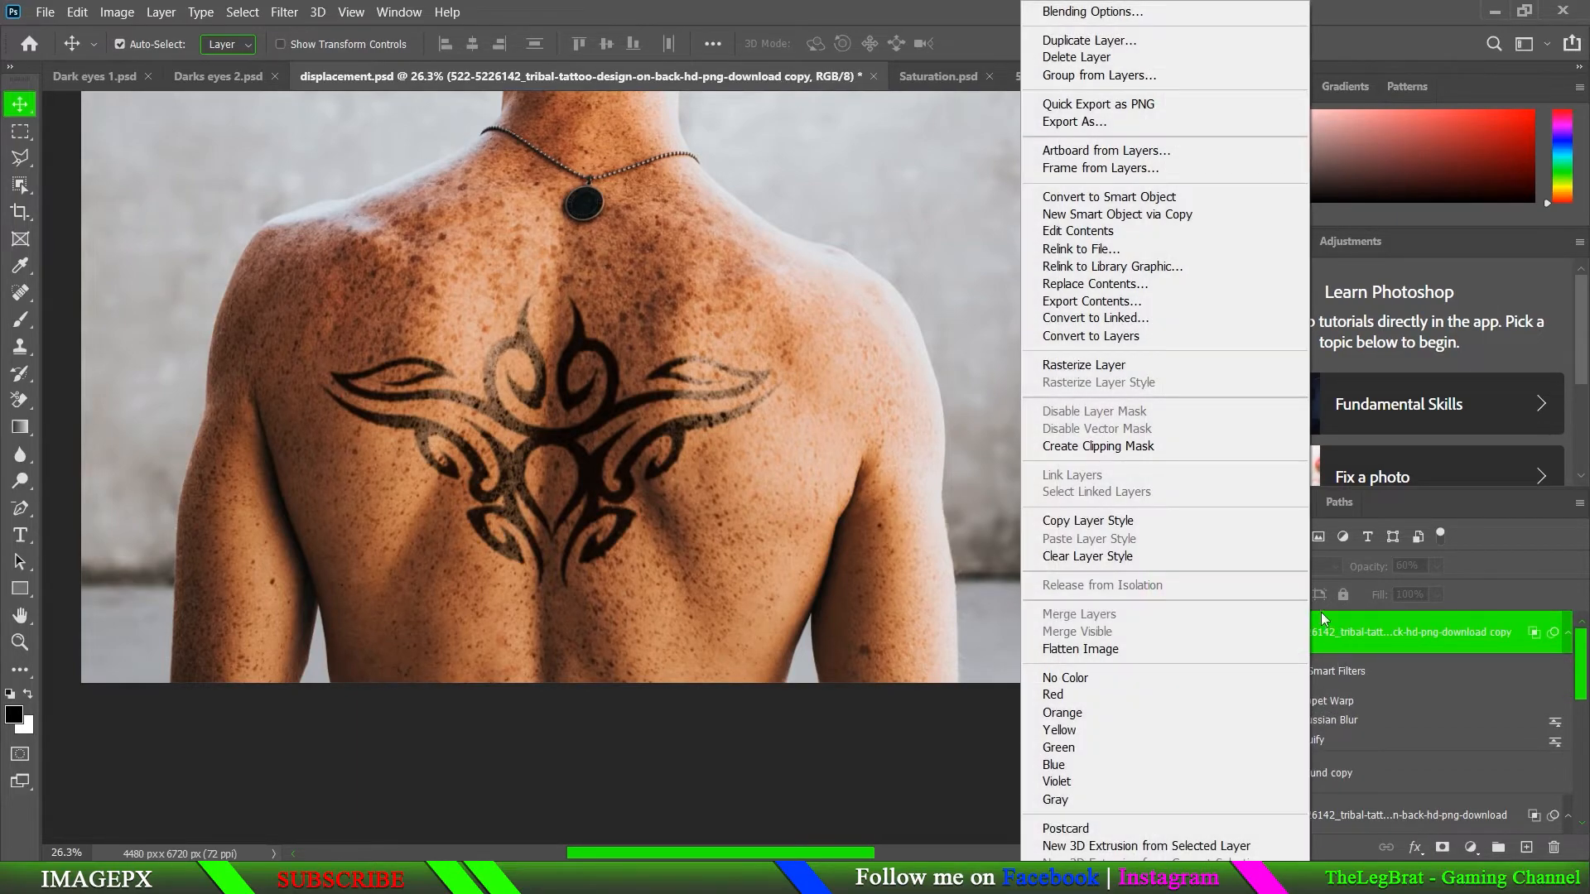
pyautogui.click(1185, 197)
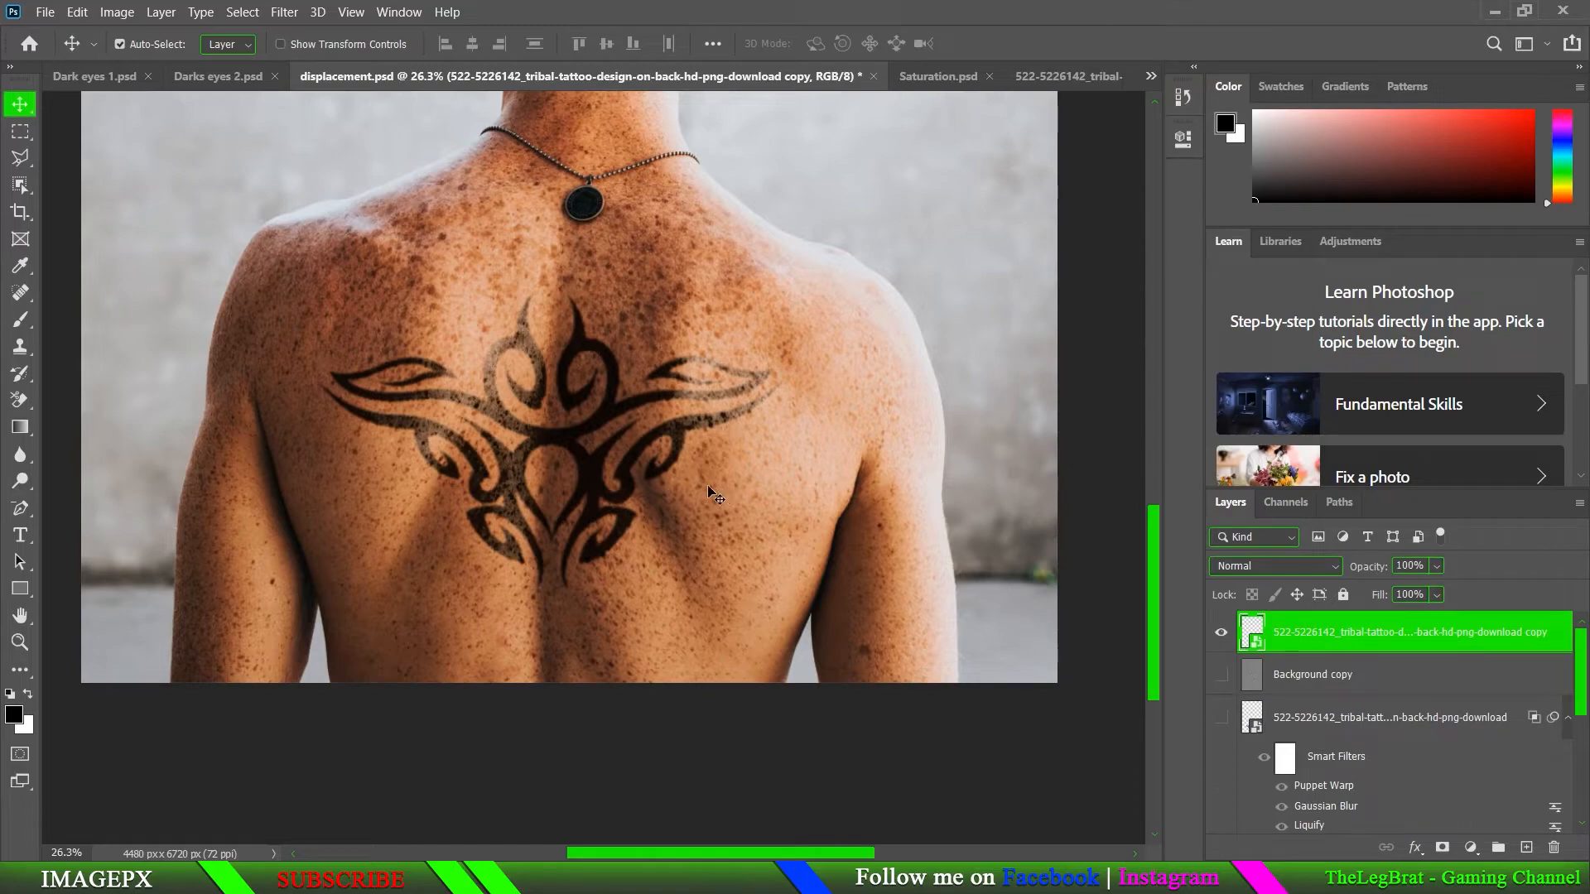
pyautogui.hotkey('ctrl', 't')
pyautogui.scroll(-3, 792, 327)
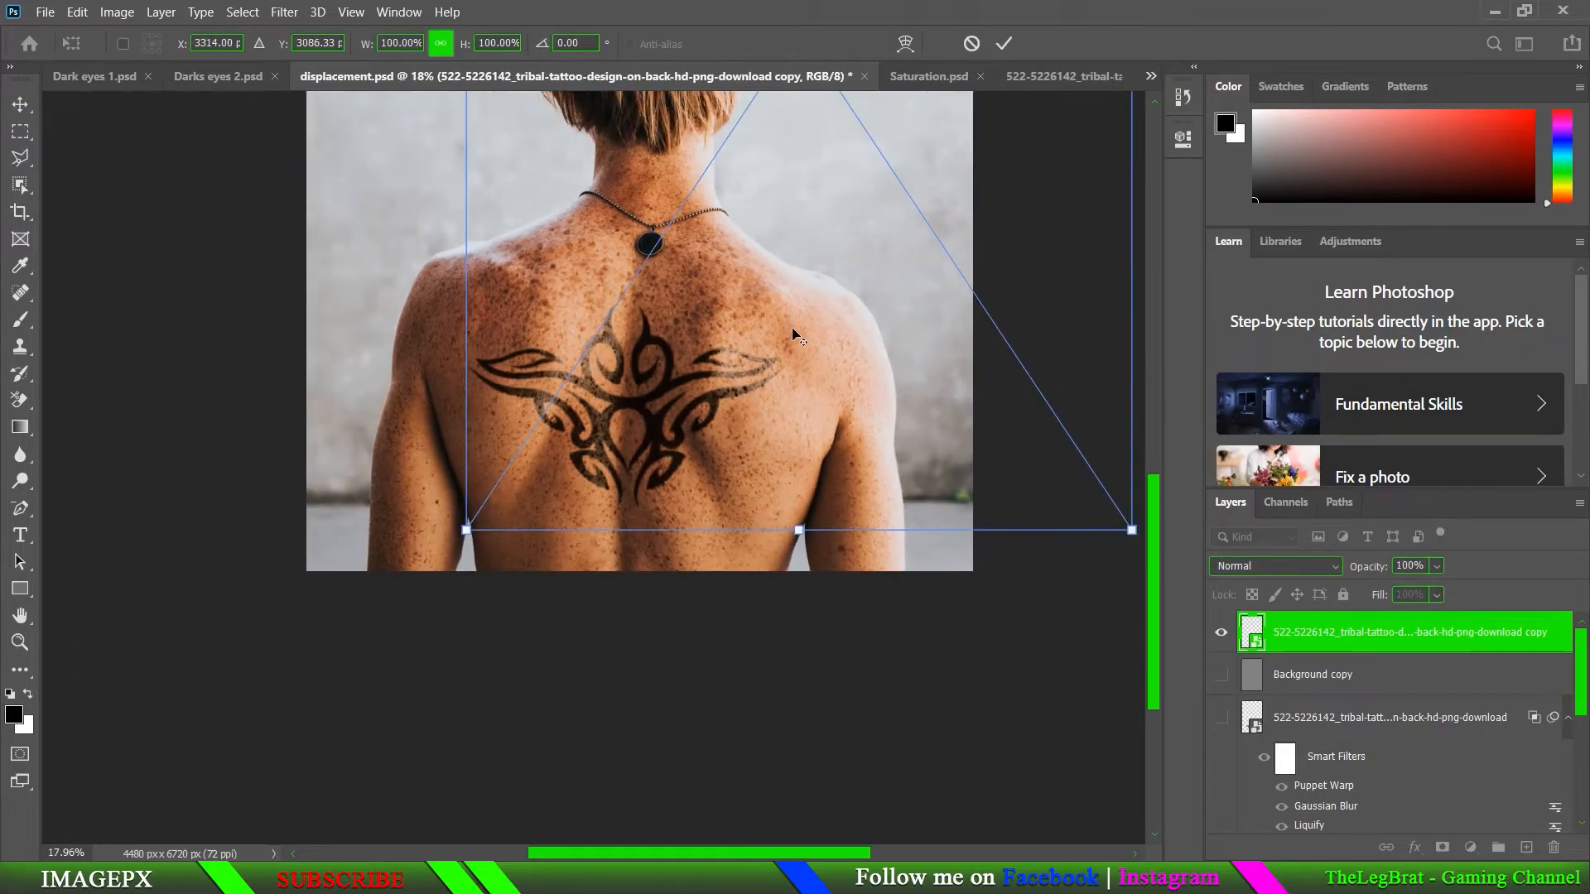
pyautogui.scroll(-3, 791, 326)
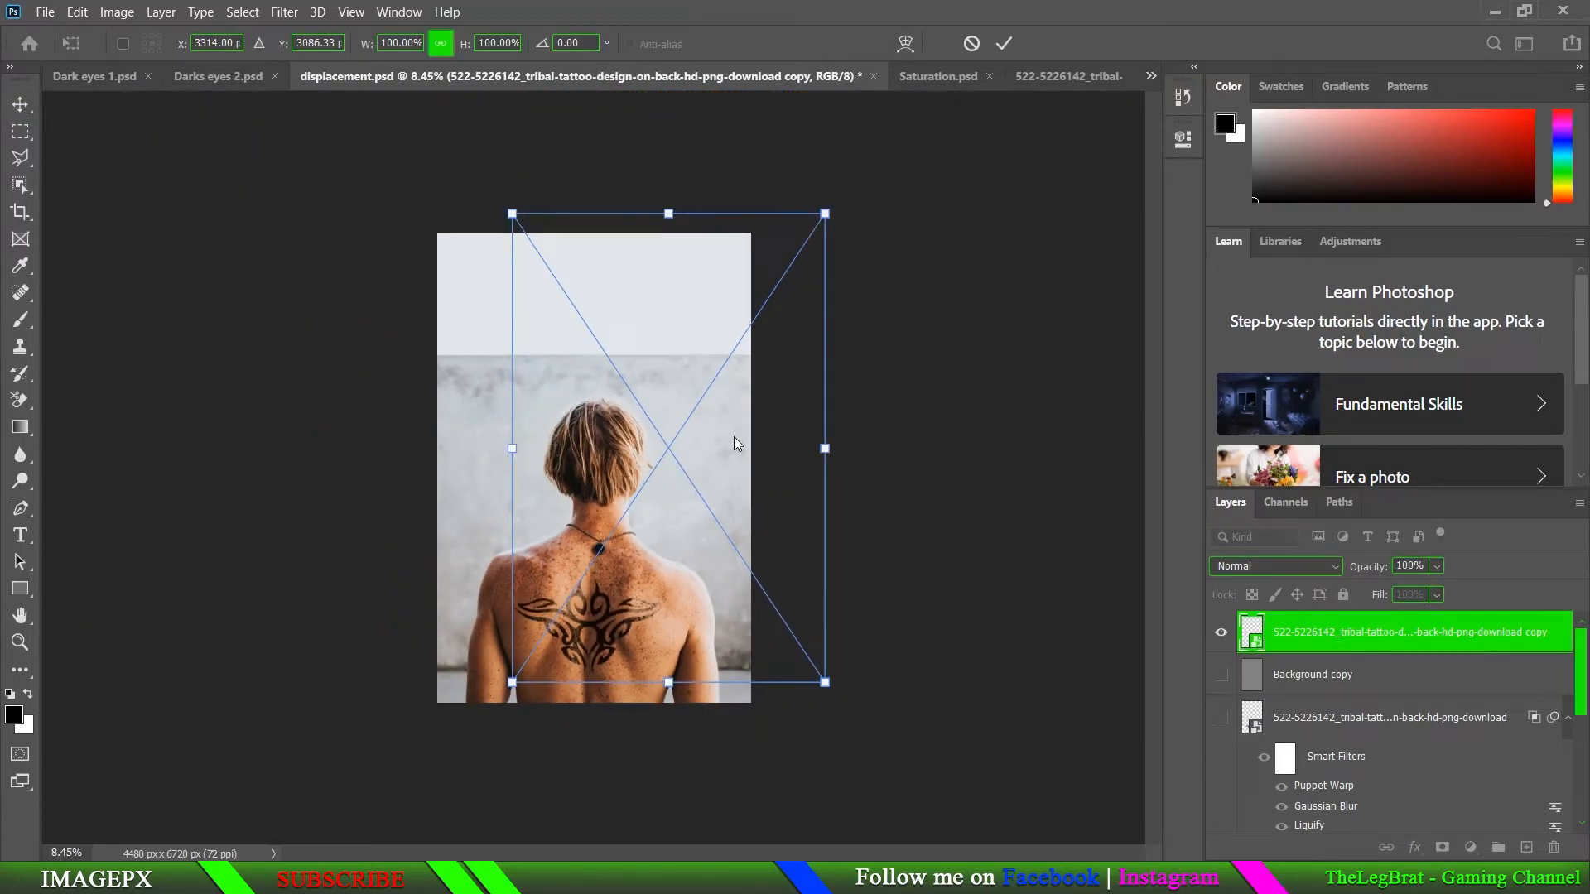
pyautogui.hotkey('alt', 'space')
pyautogui.press('Escape')
pyautogui.press('Escape')
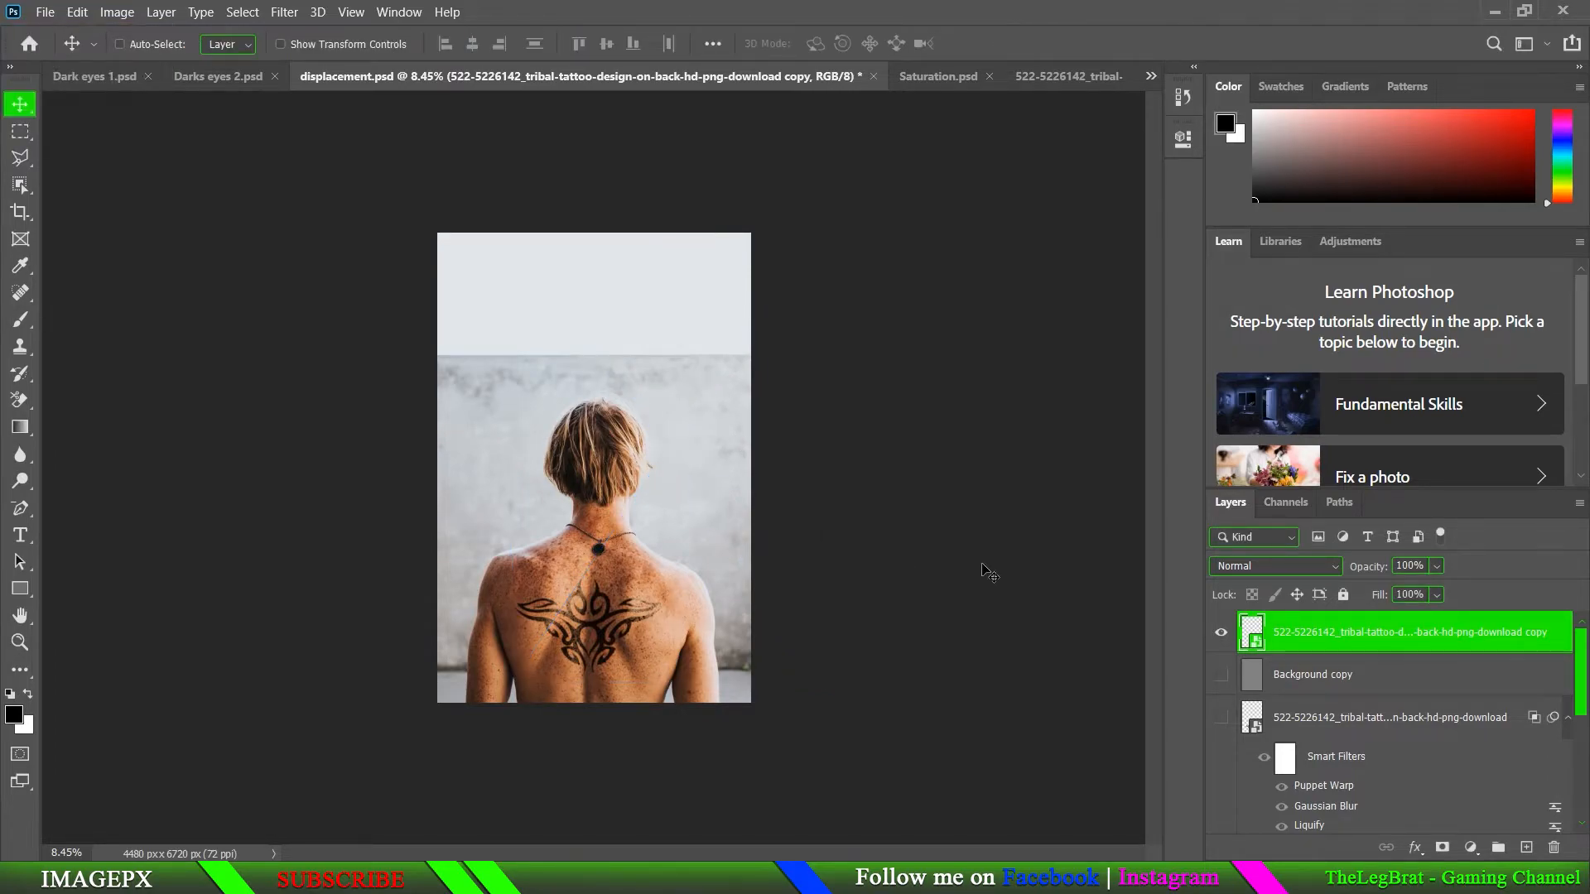
# - Show the duplicated tattoo layer above Background copy and move its tattoo up onto the wall above the man's head
pyautogui.moveTo(1284, 756); pyautogui.dragTo(1281, 683)
pyautogui.click(1223, 634)
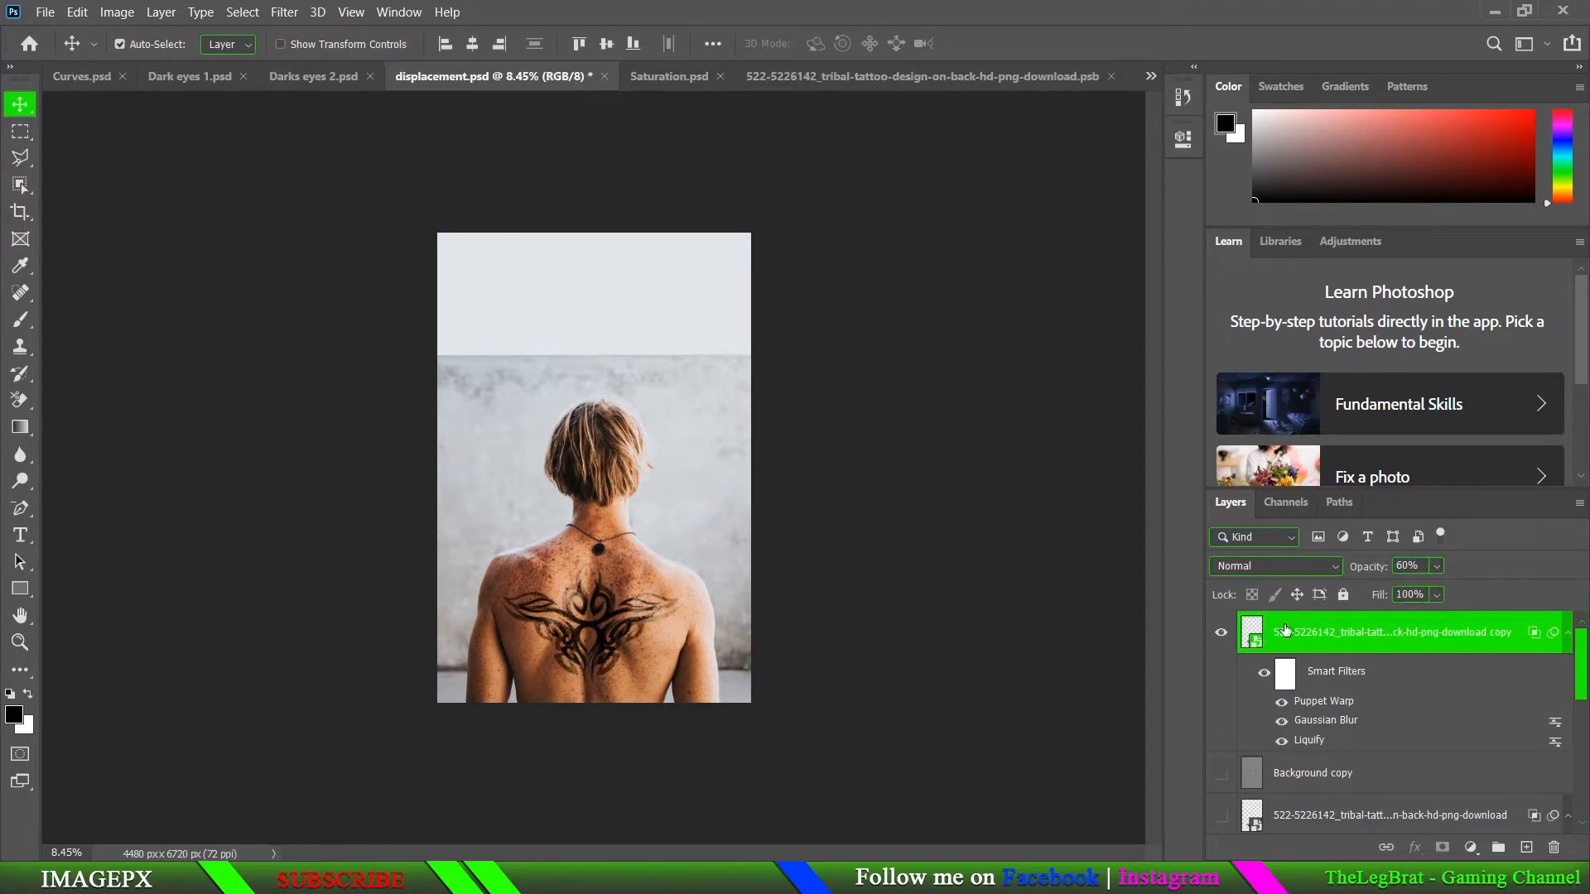
pyautogui.hotkey('ctrl', 't')
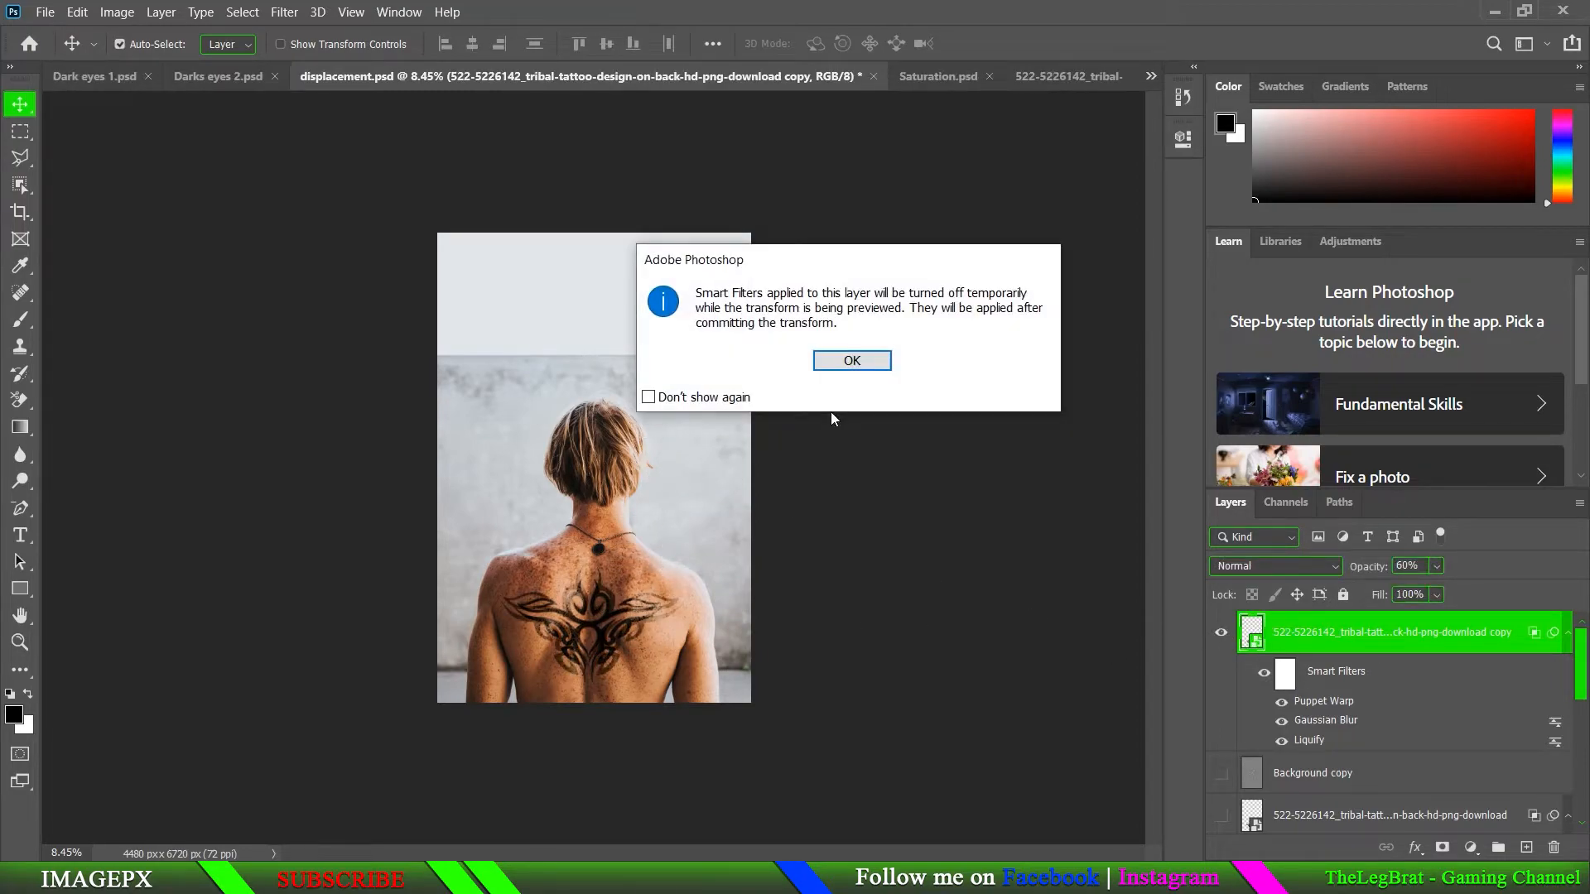
pyautogui.click(851, 360)
pyautogui.moveTo(588, 596); pyautogui.dragTo(639, 322)
pyautogui.press('Return')
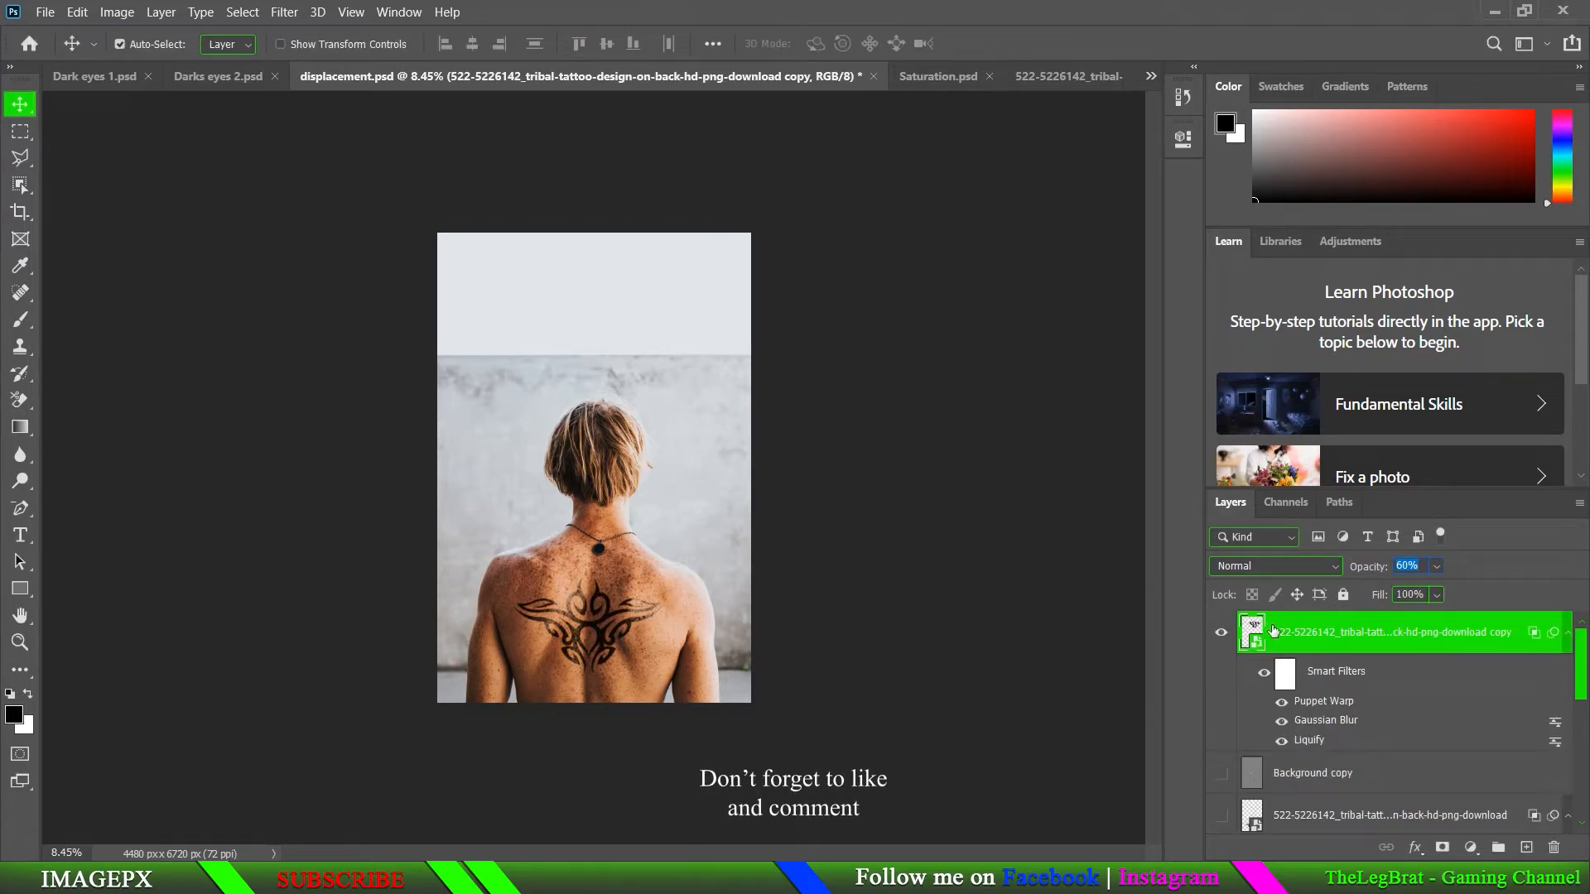
# - Set the duplicated tattoo layer's opacity to 100% and turn off all its smart filters, keeping the Normal blend mode
pyautogui.moveTo(1389, 564); pyautogui.dragTo(1544, 565)
pyautogui.click(1267, 676)
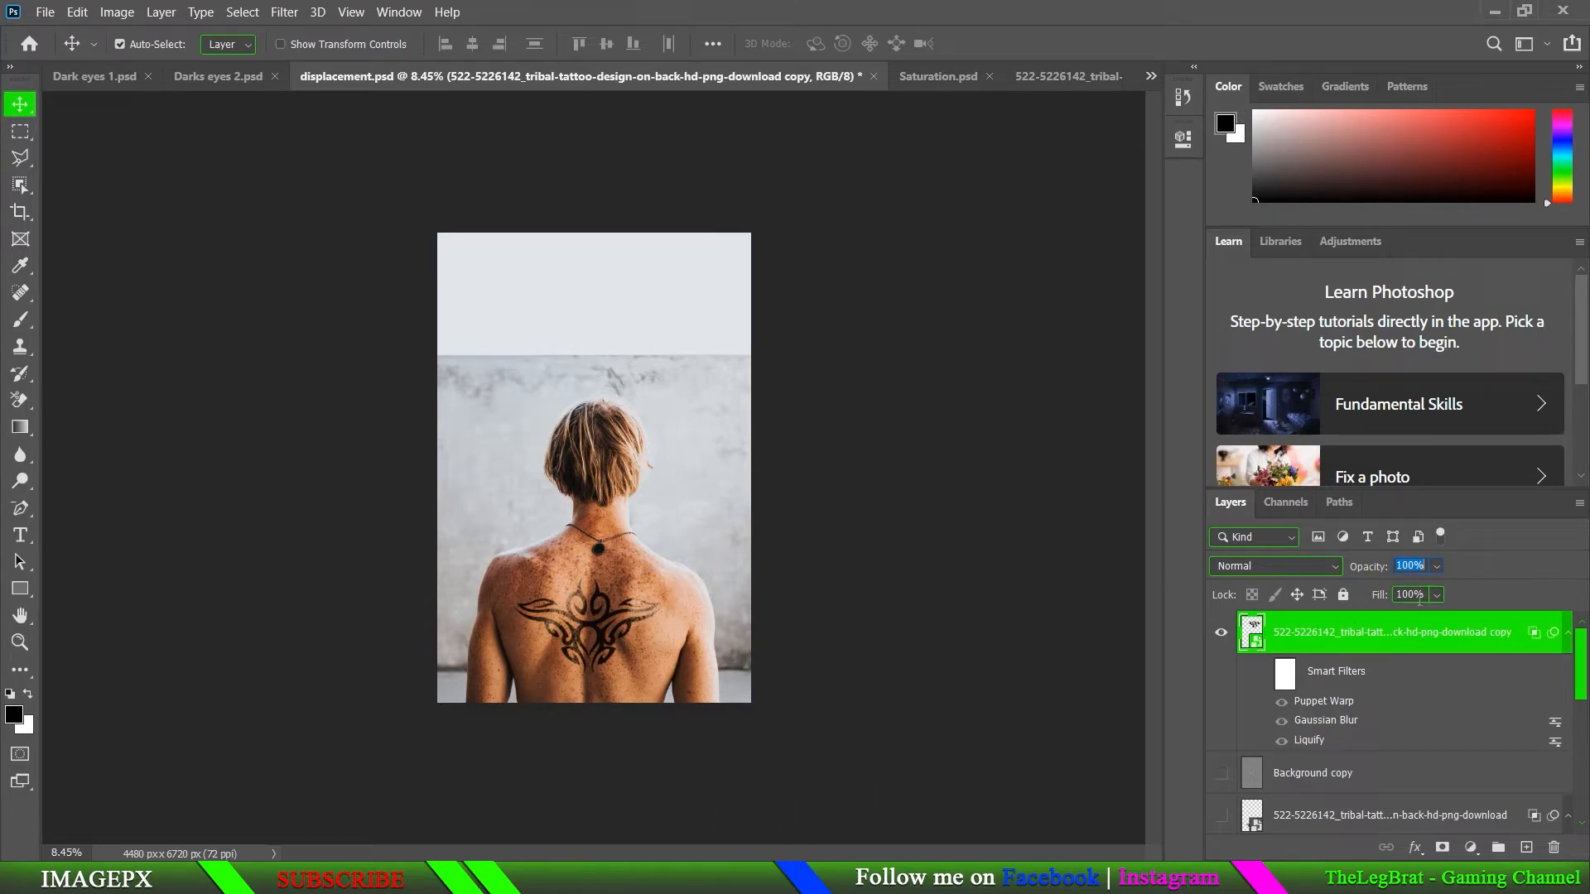
pyautogui.click(1237, 566)
pyautogui.click(1518, 558)
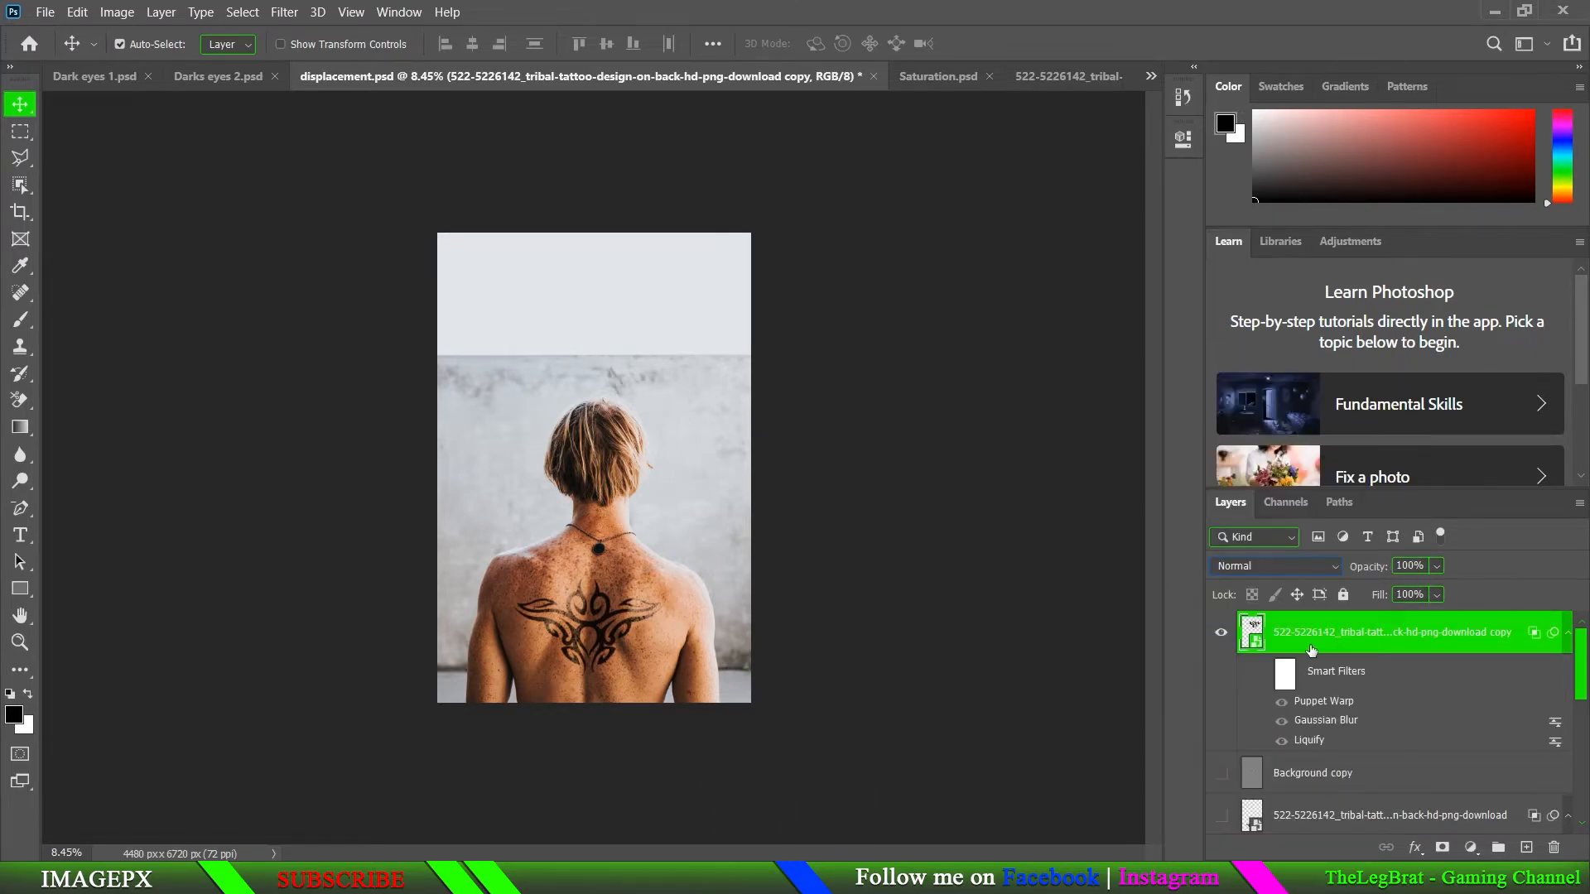
# - Convert the duplicated tattoo layer to a smart object and centre its tattoo on the wall above the head
pyautogui.rightClick(1311, 650)
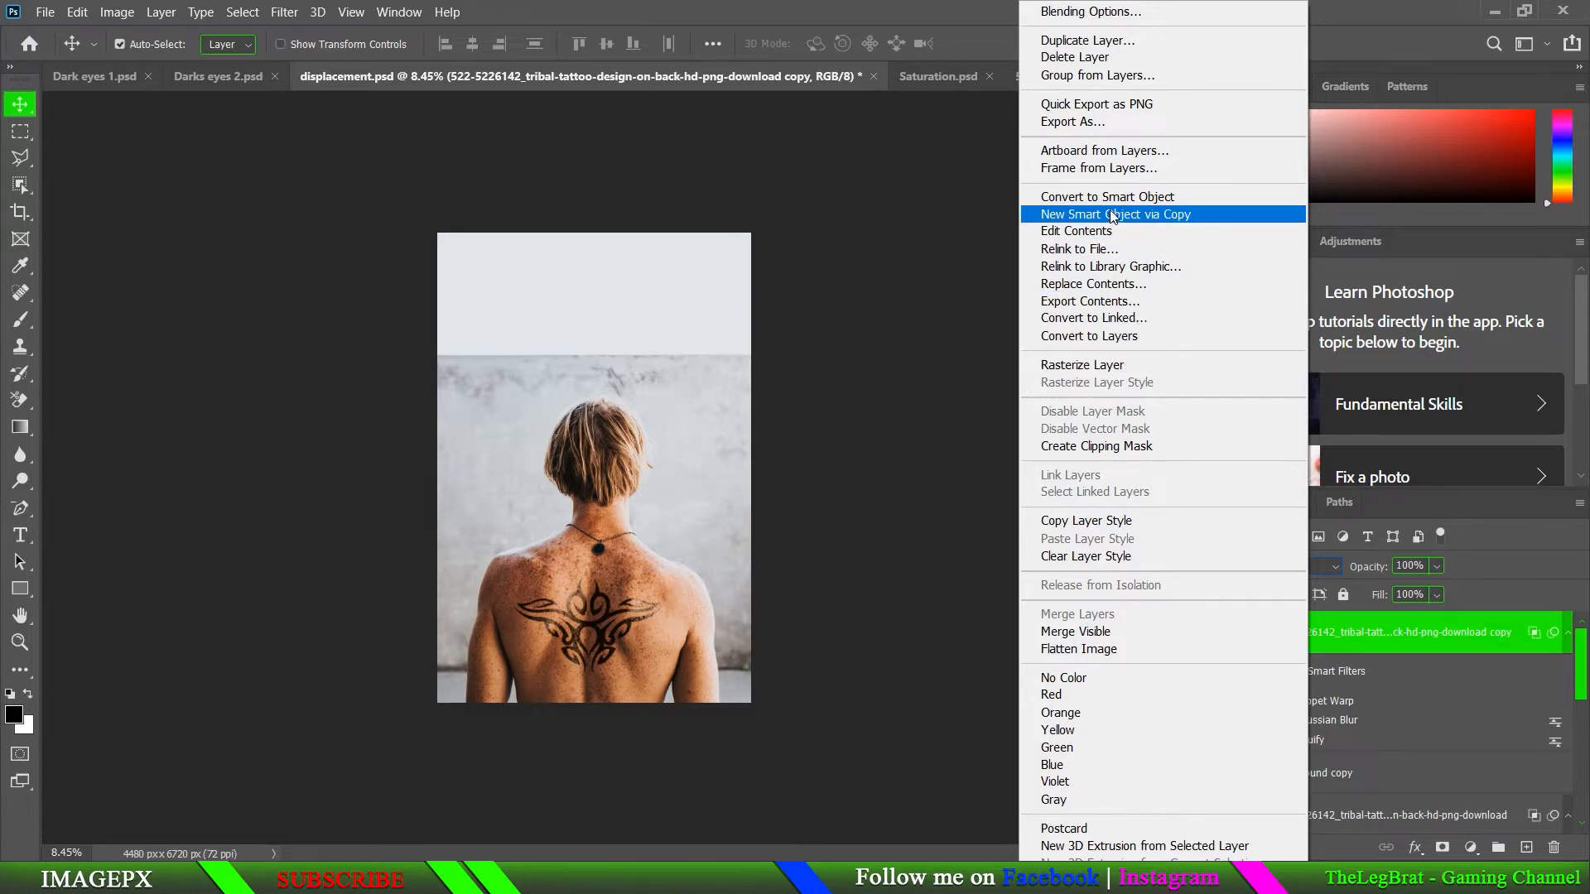
pyautogui.click(1114, 202)
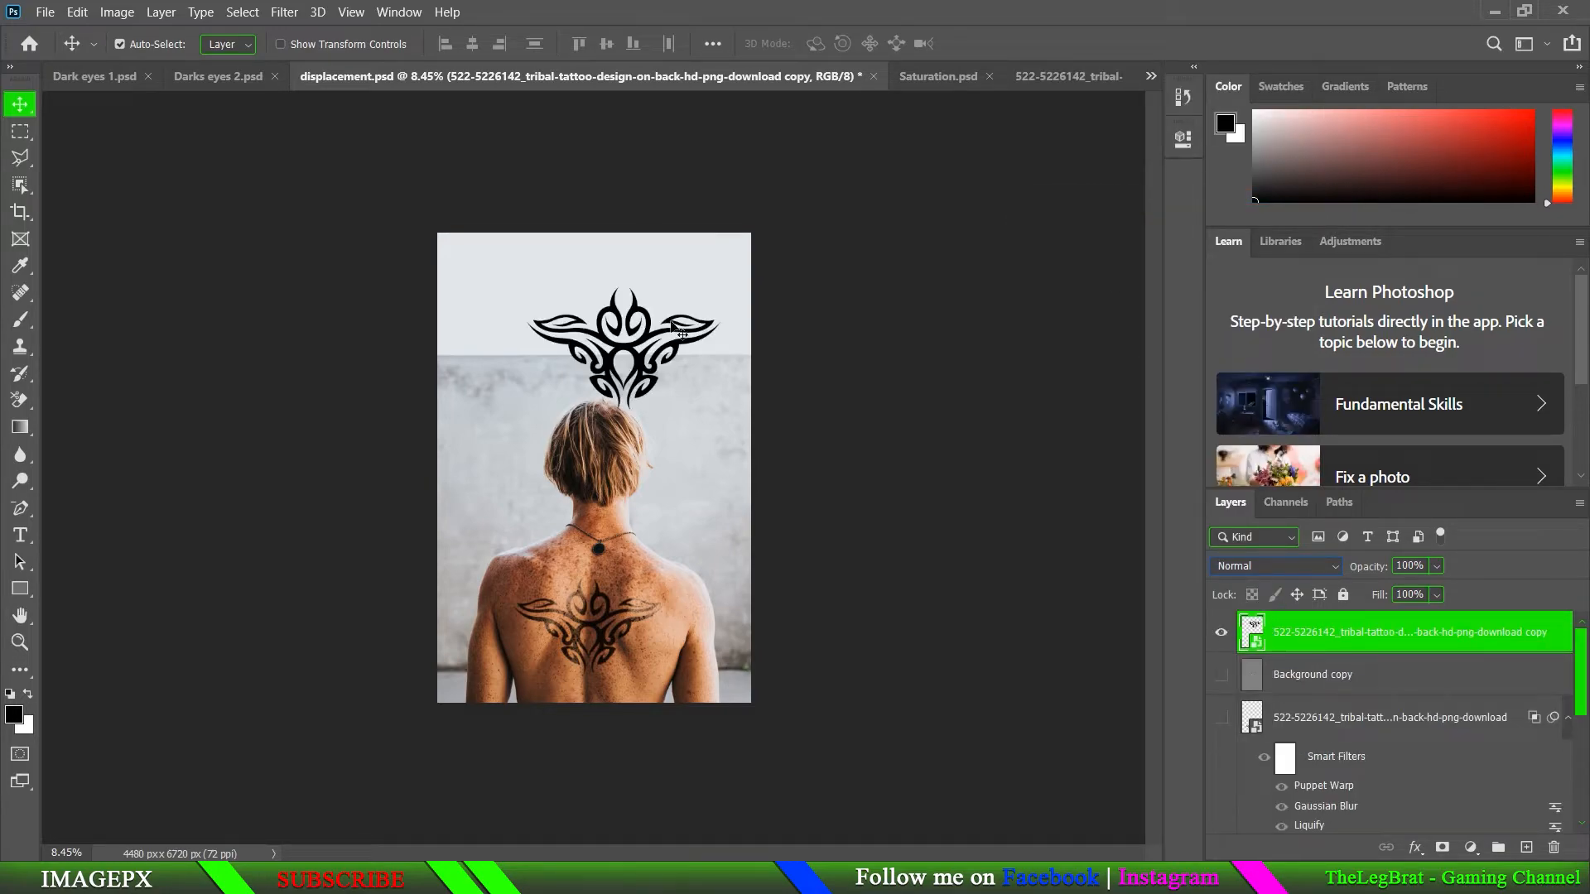
pyautogui.moveTo(631, 349); pyautogui.dragTo(602, 314)
pyautogui.scroll(12, 602, 314)
pyautogui.moveTo(640, 230); pyautogui.dragTo(645, 448)
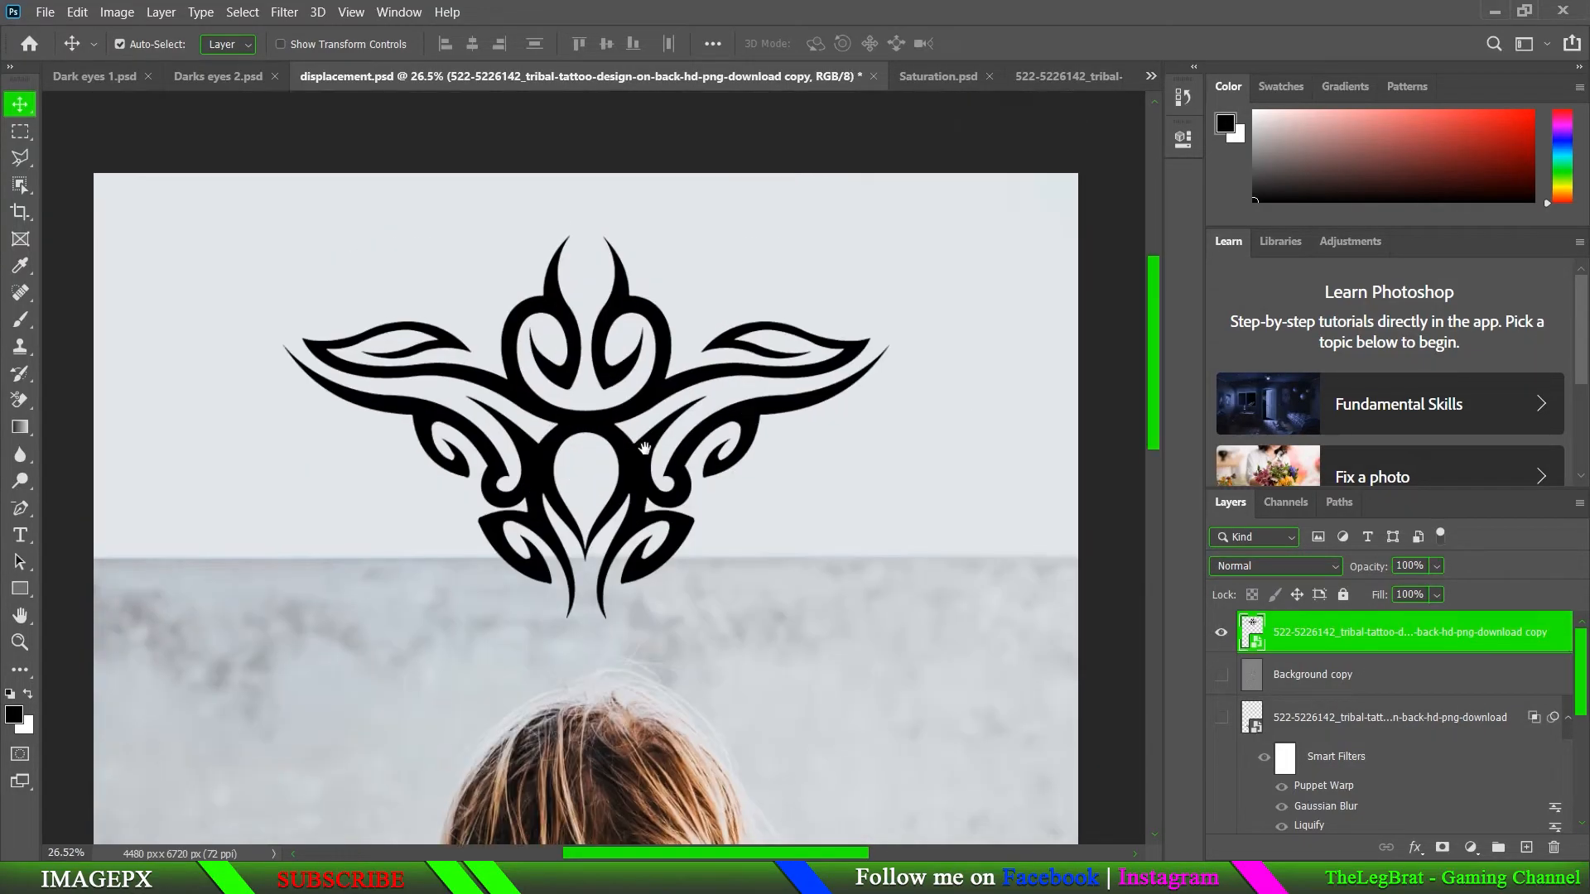
pyautogui.click(77, 12)
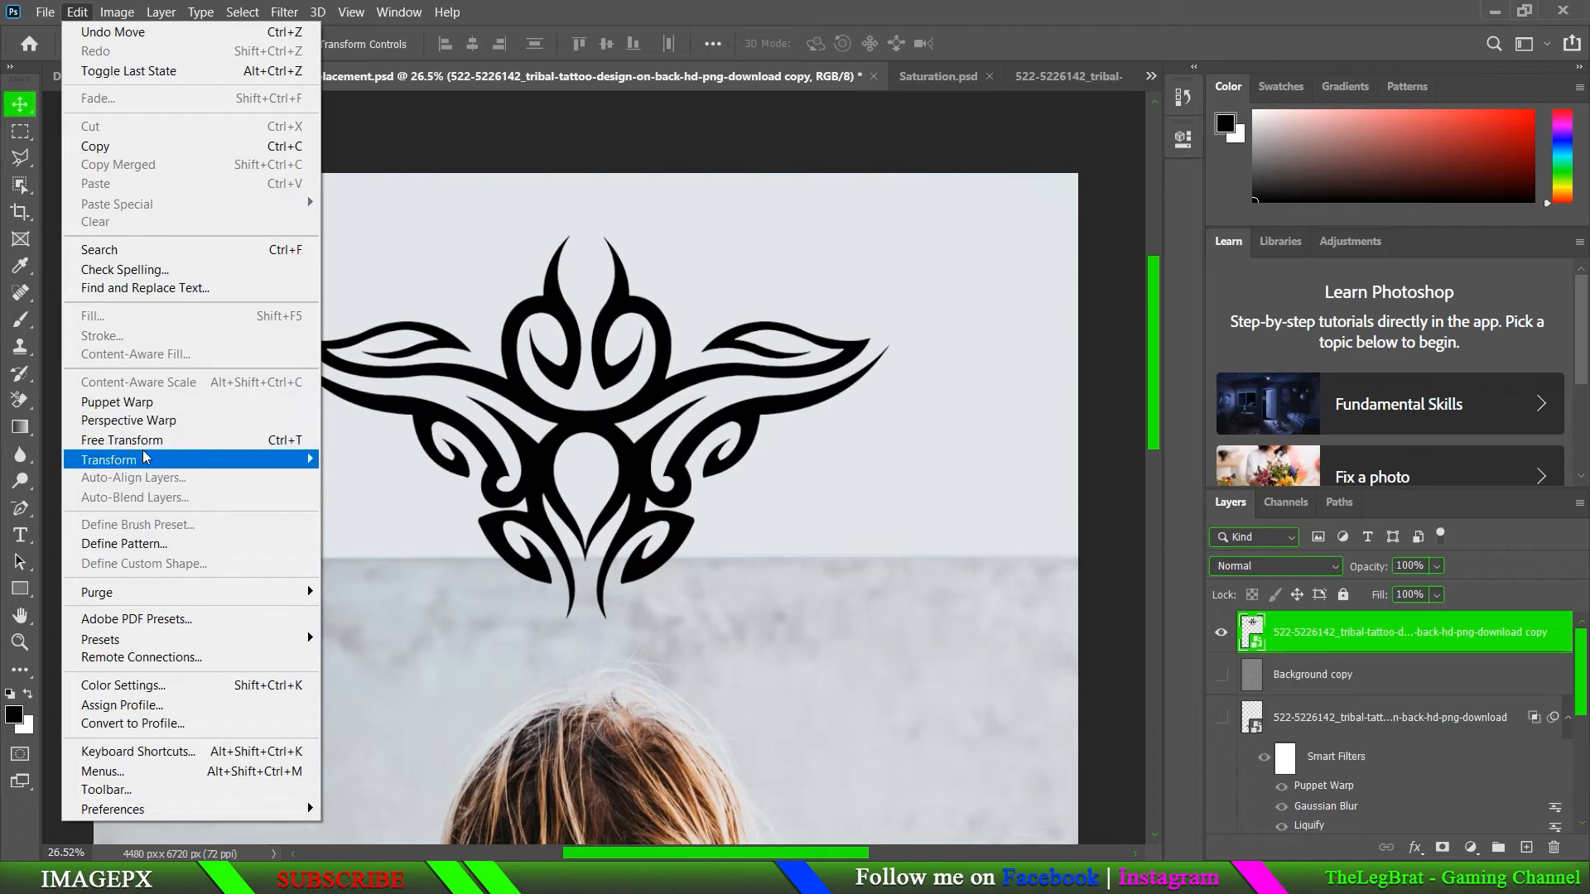
pyautogui.moveTo(143, 456)
pyautogui.click(364, 591)
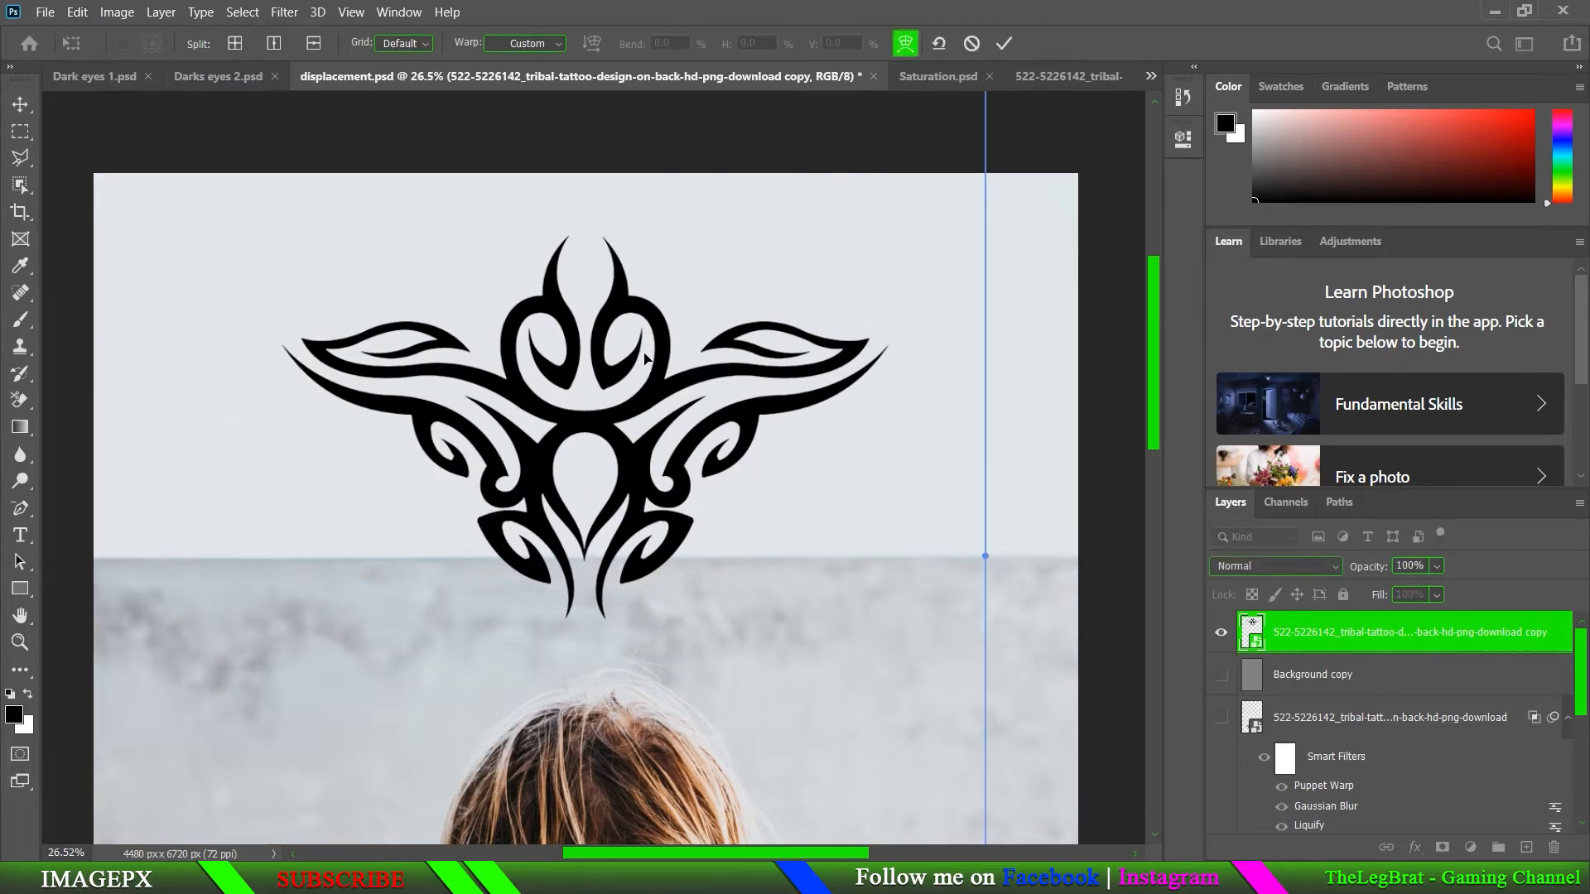
pyautogui.scroll(-8, 634, 410)
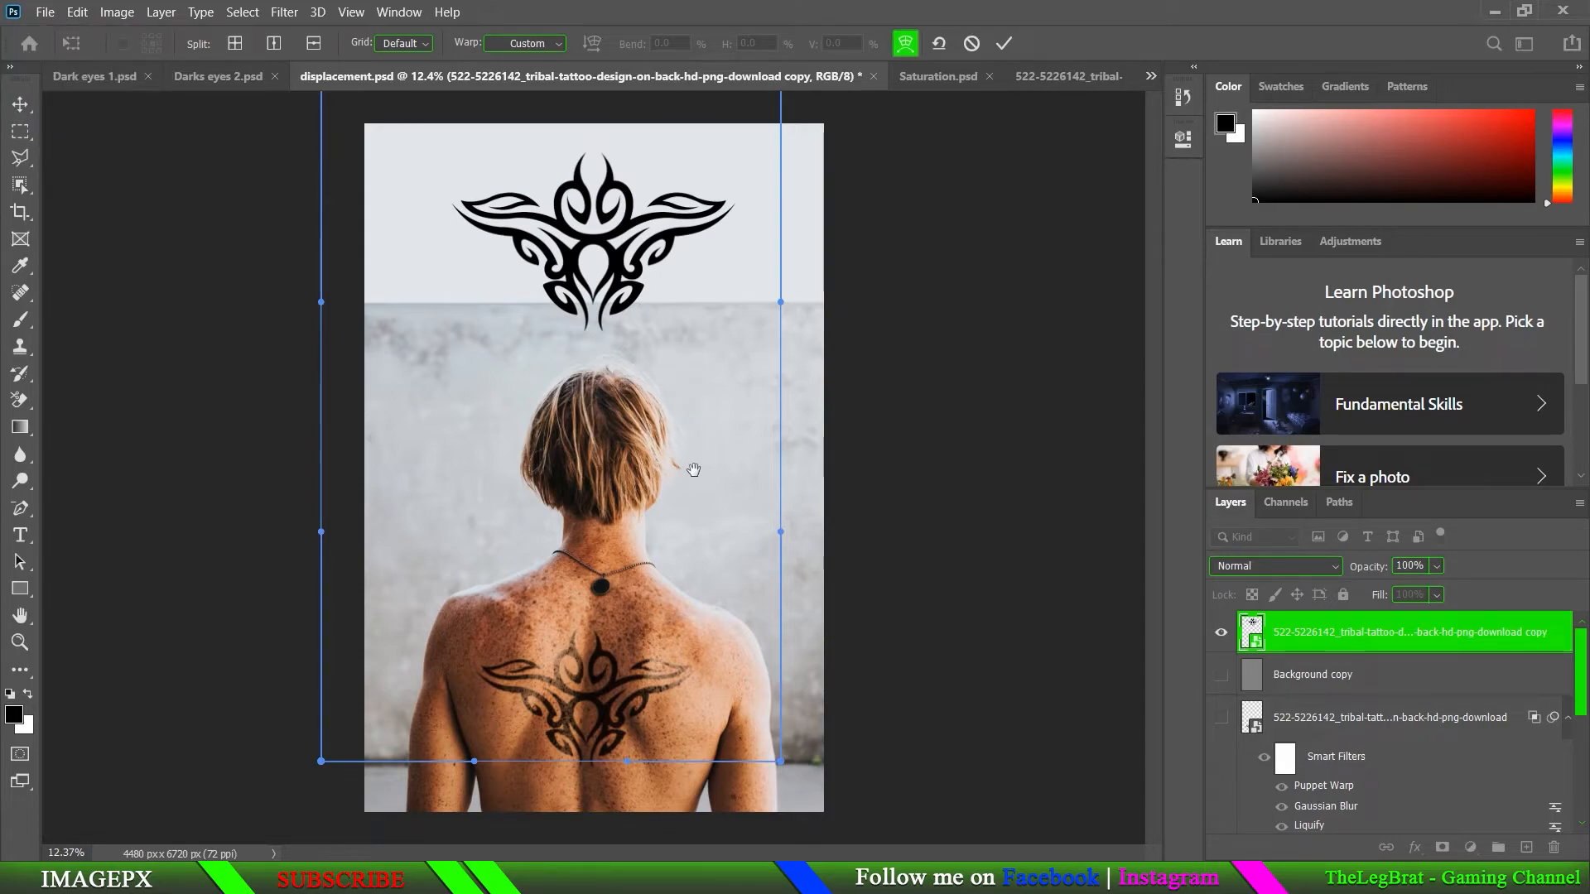
pyautogui.click(1219, 635)
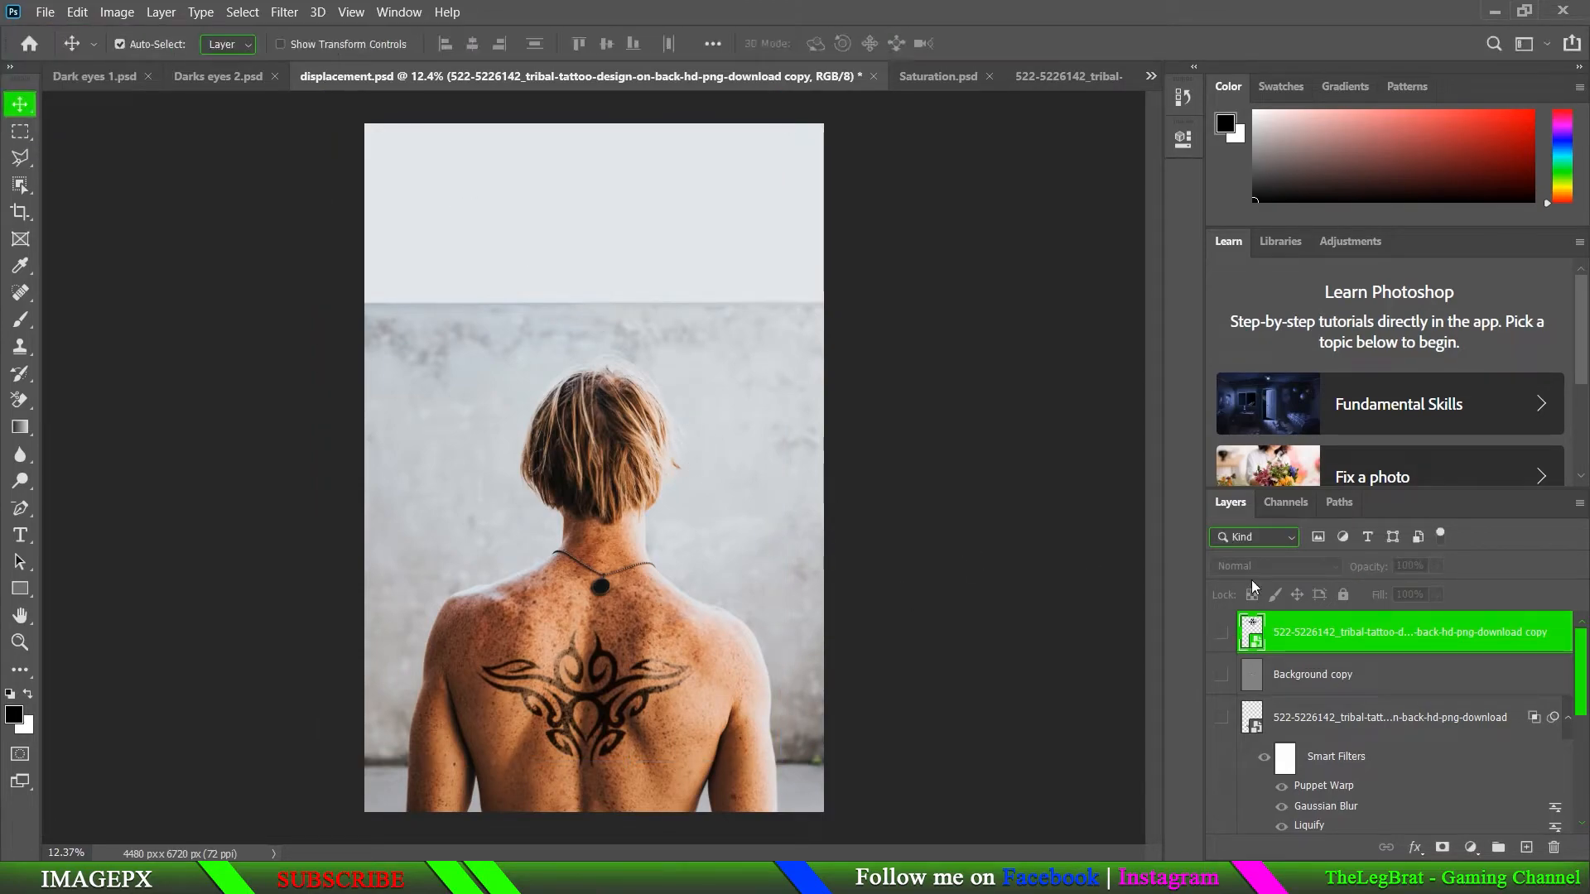
pyautogui.click(1220, 633)
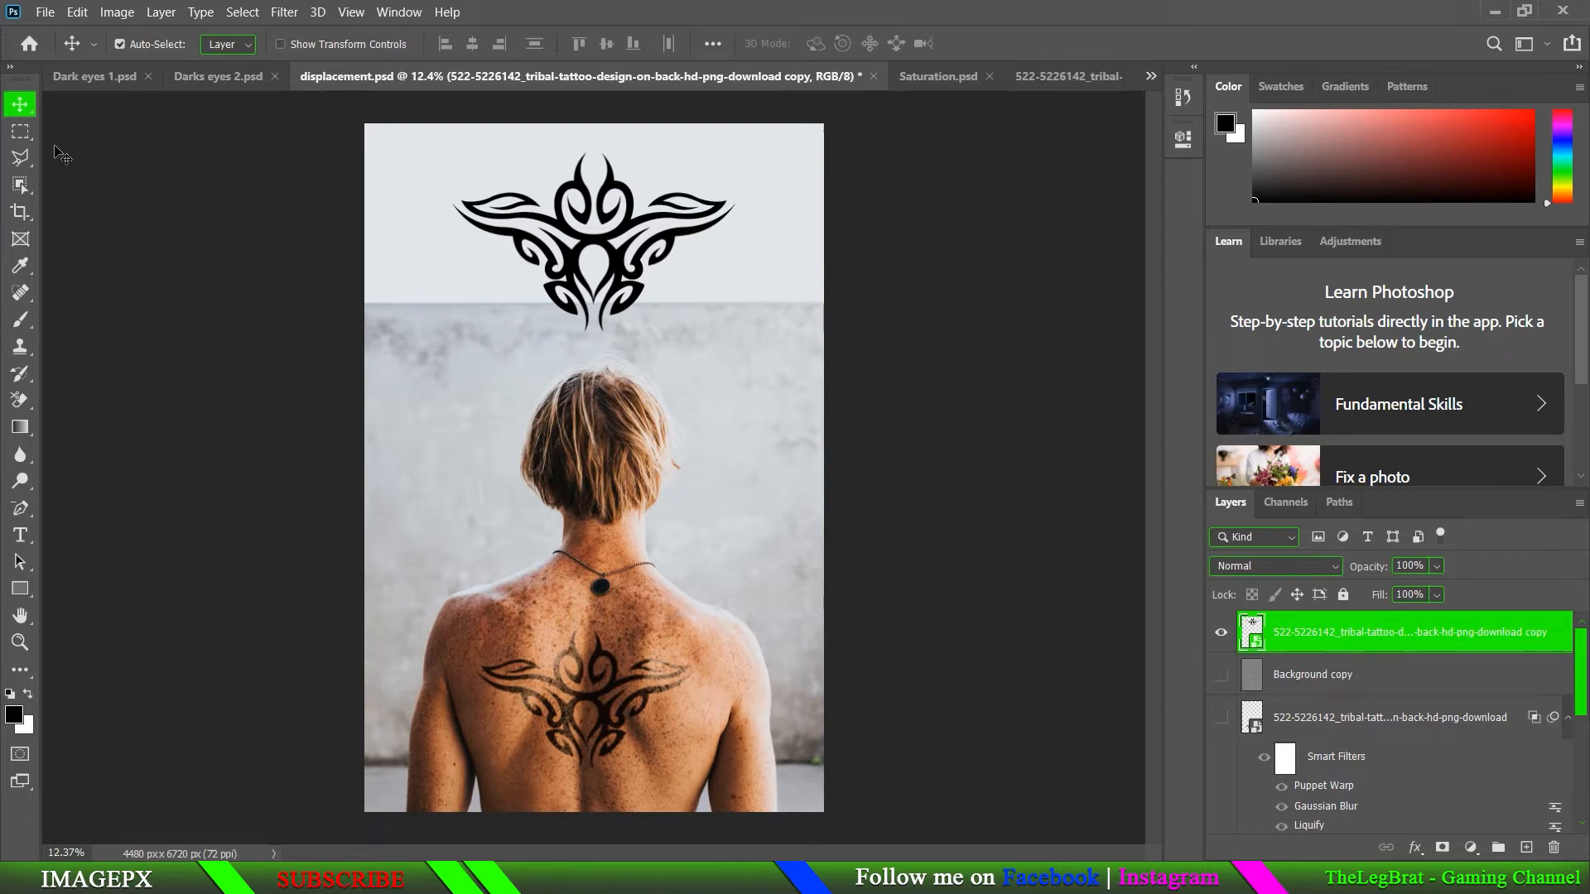
# - Mask the duplicated layer to a rectangular selection around the upper tattoo and convert the masked layer to a smart object
pyautogui.click(20, 131)
pyautogui.moveTo(438, 135); pyautogui.dragTo(759, 347)
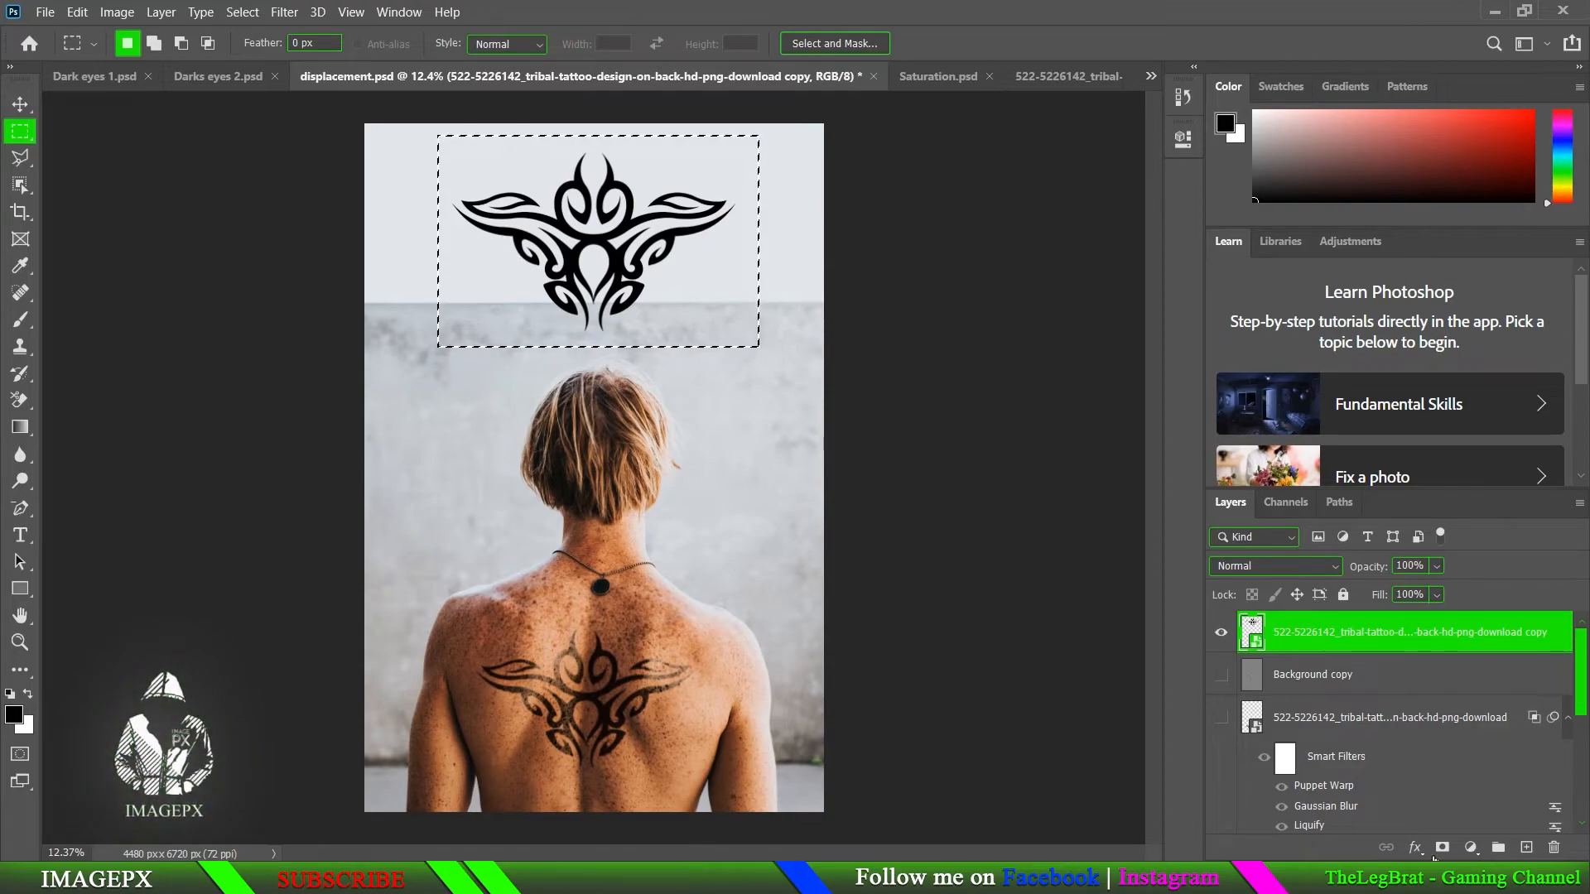
pyautogui.click(1443, 848)
pyautogui.rightClick(1397, 647)
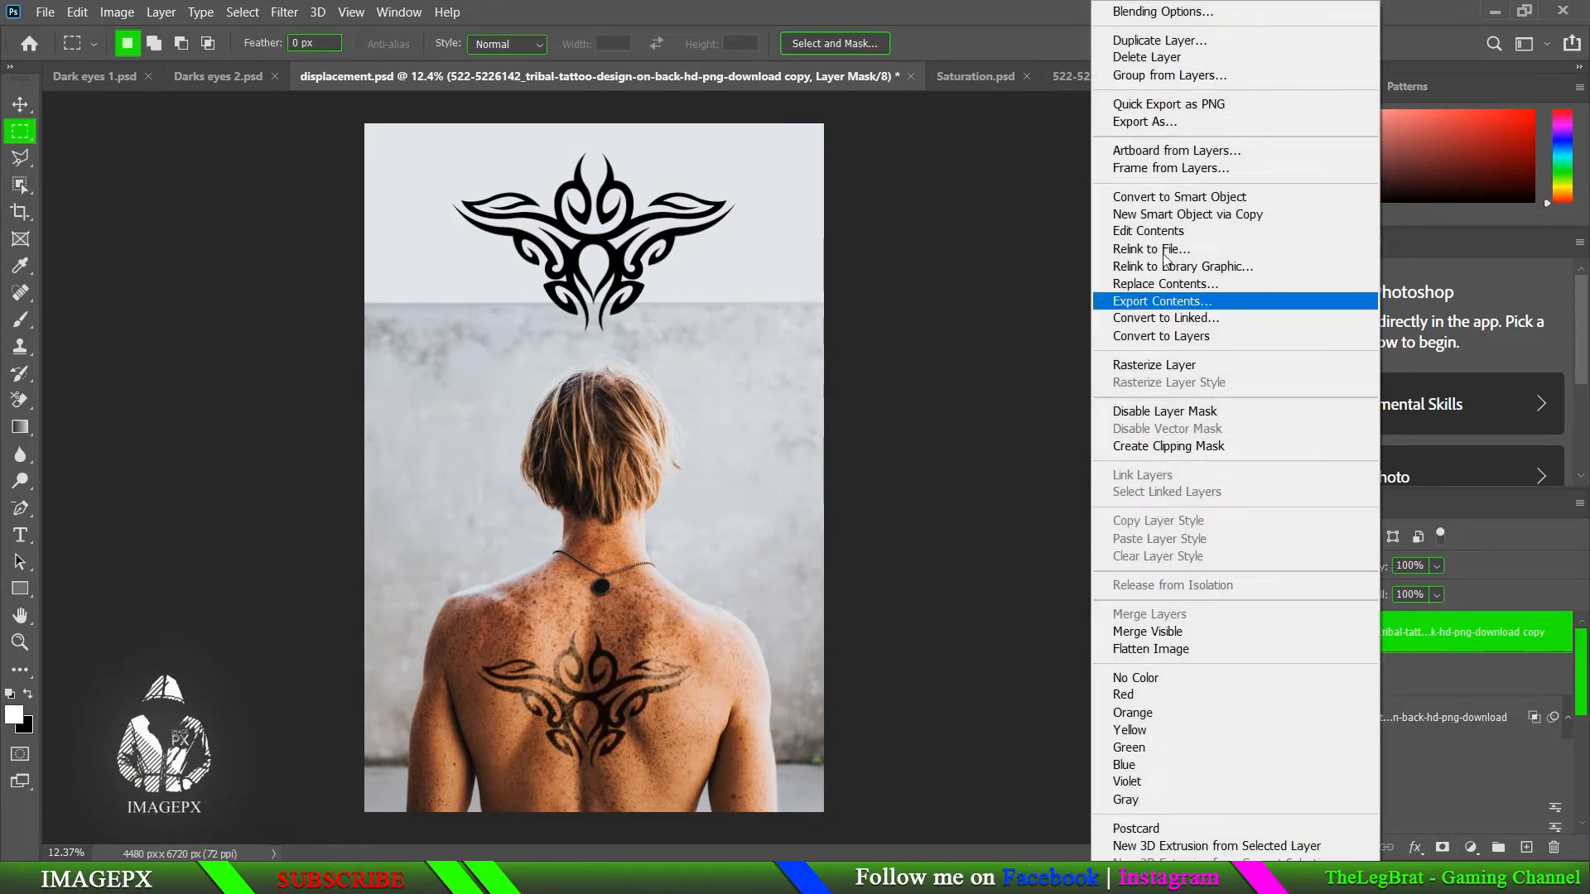
pyautogui.click(1151, 210)
# - Start a Warp transform on the upper tattoo and divide its grid with two vertical and two horizontal split lines
pyautogui.scroll(5, 684, 262)
pyautogui.moveTo(545, 158); pyautogui.dragTo(777, 467)
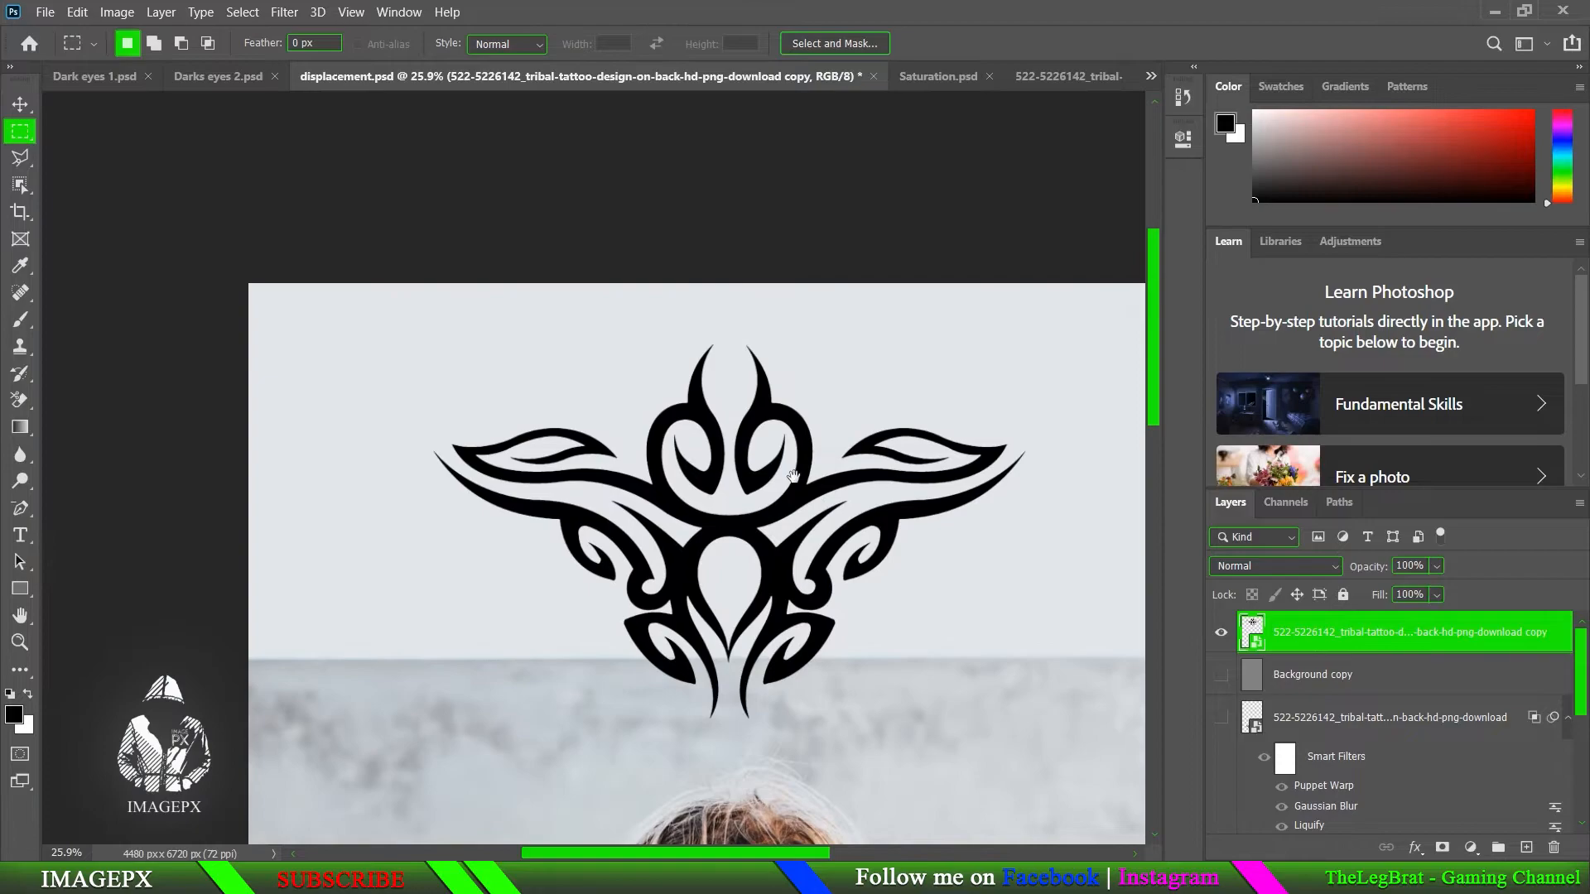
pyautogui.click(77, 11)
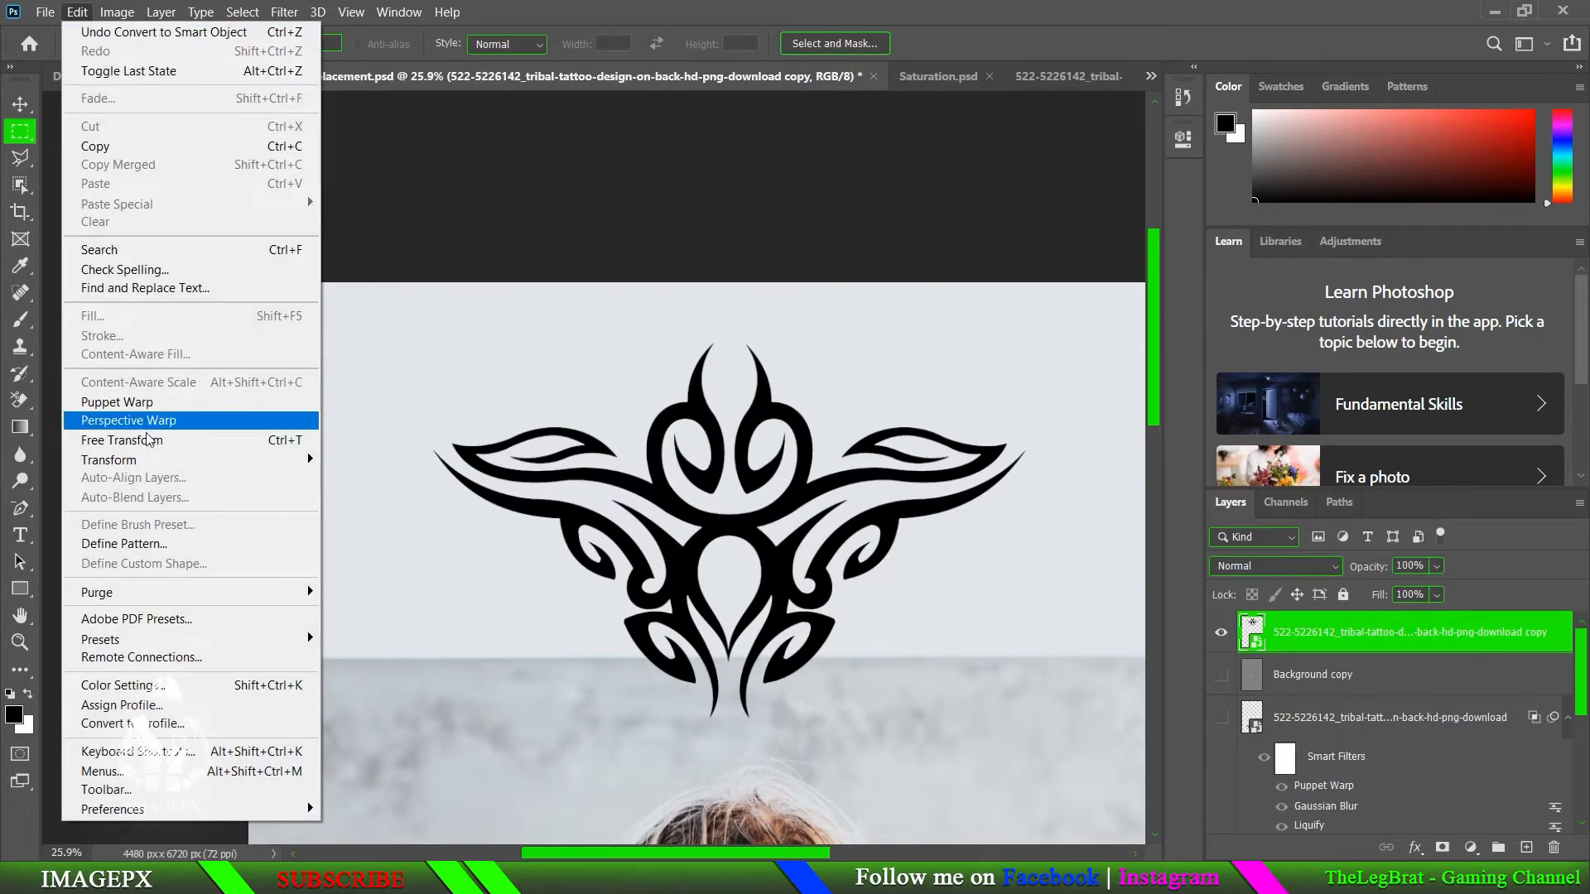
pyautogui.moveTo(273, 460)
pyautogui.click(406, 593)
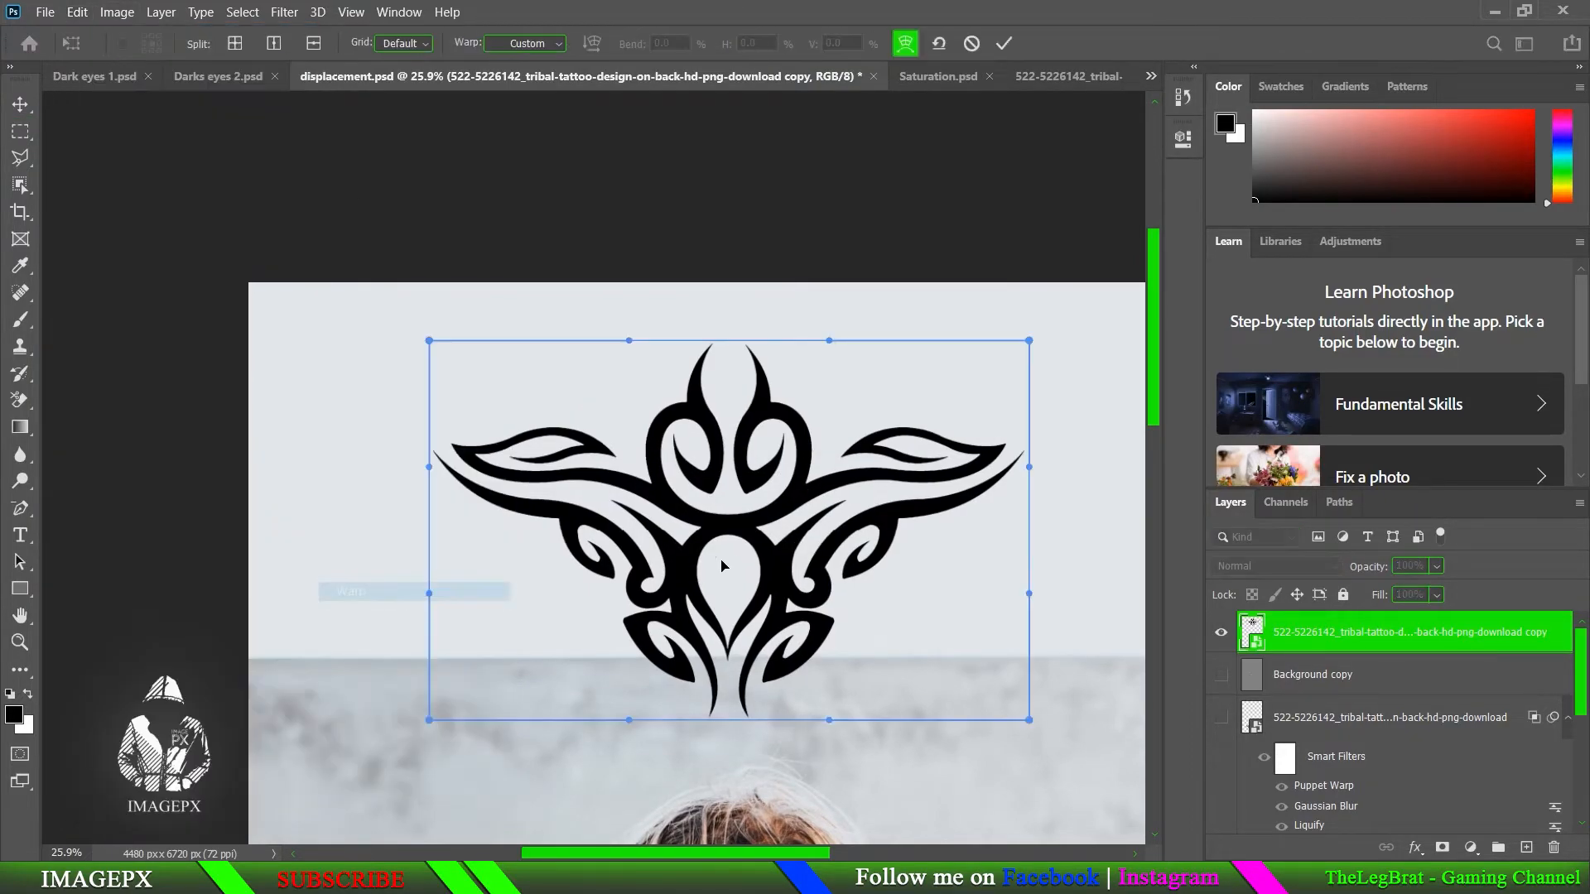
pyautogui.scroll(-2, 671, 547)
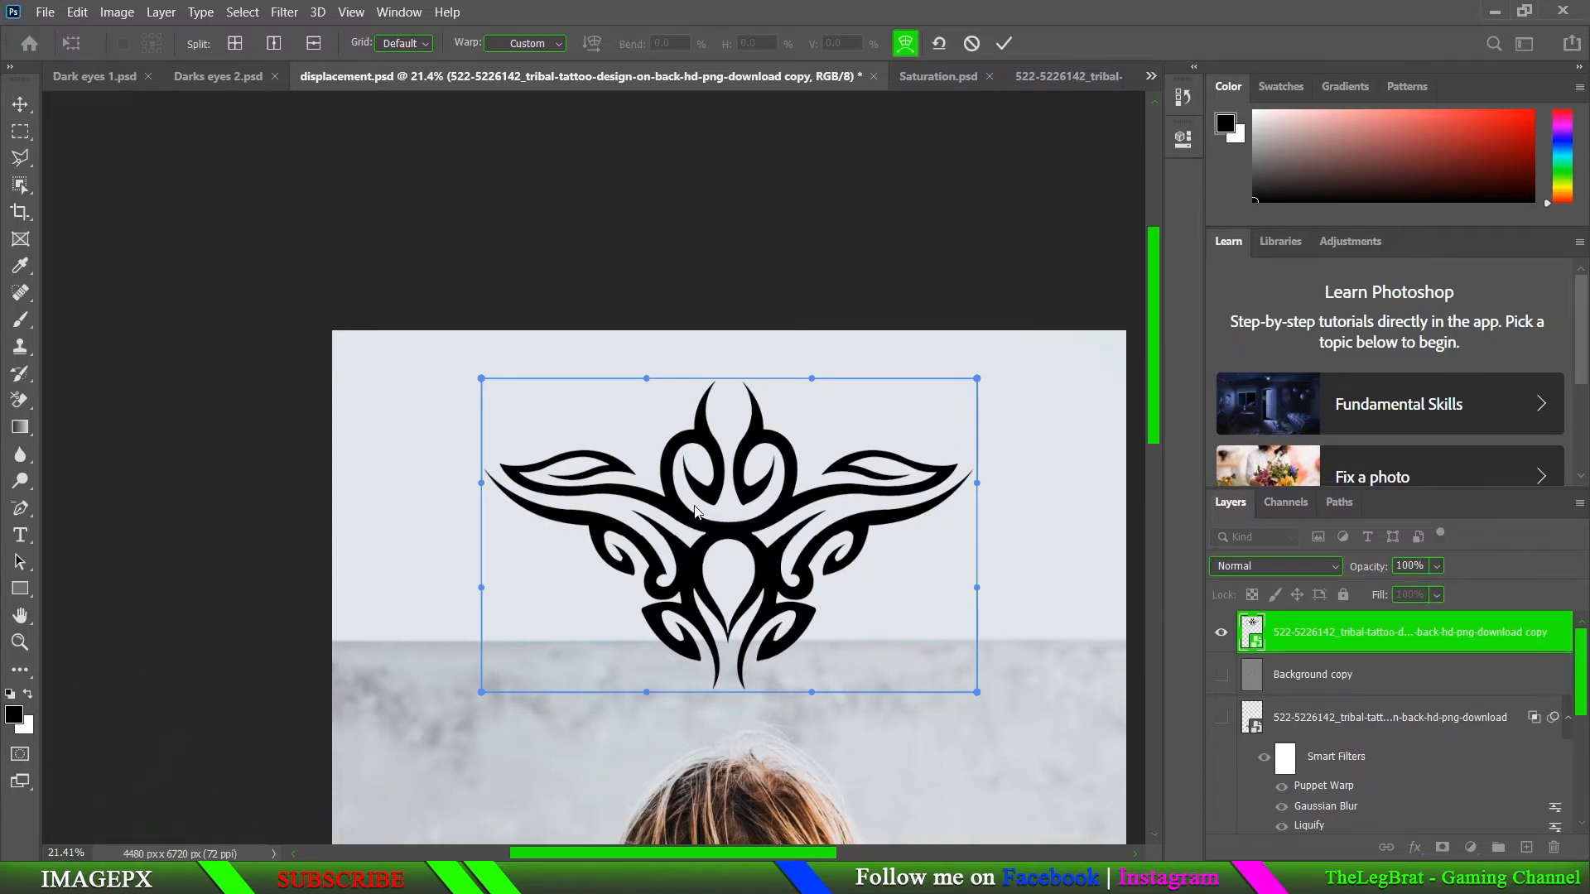
pyautogui.click(656, 388)
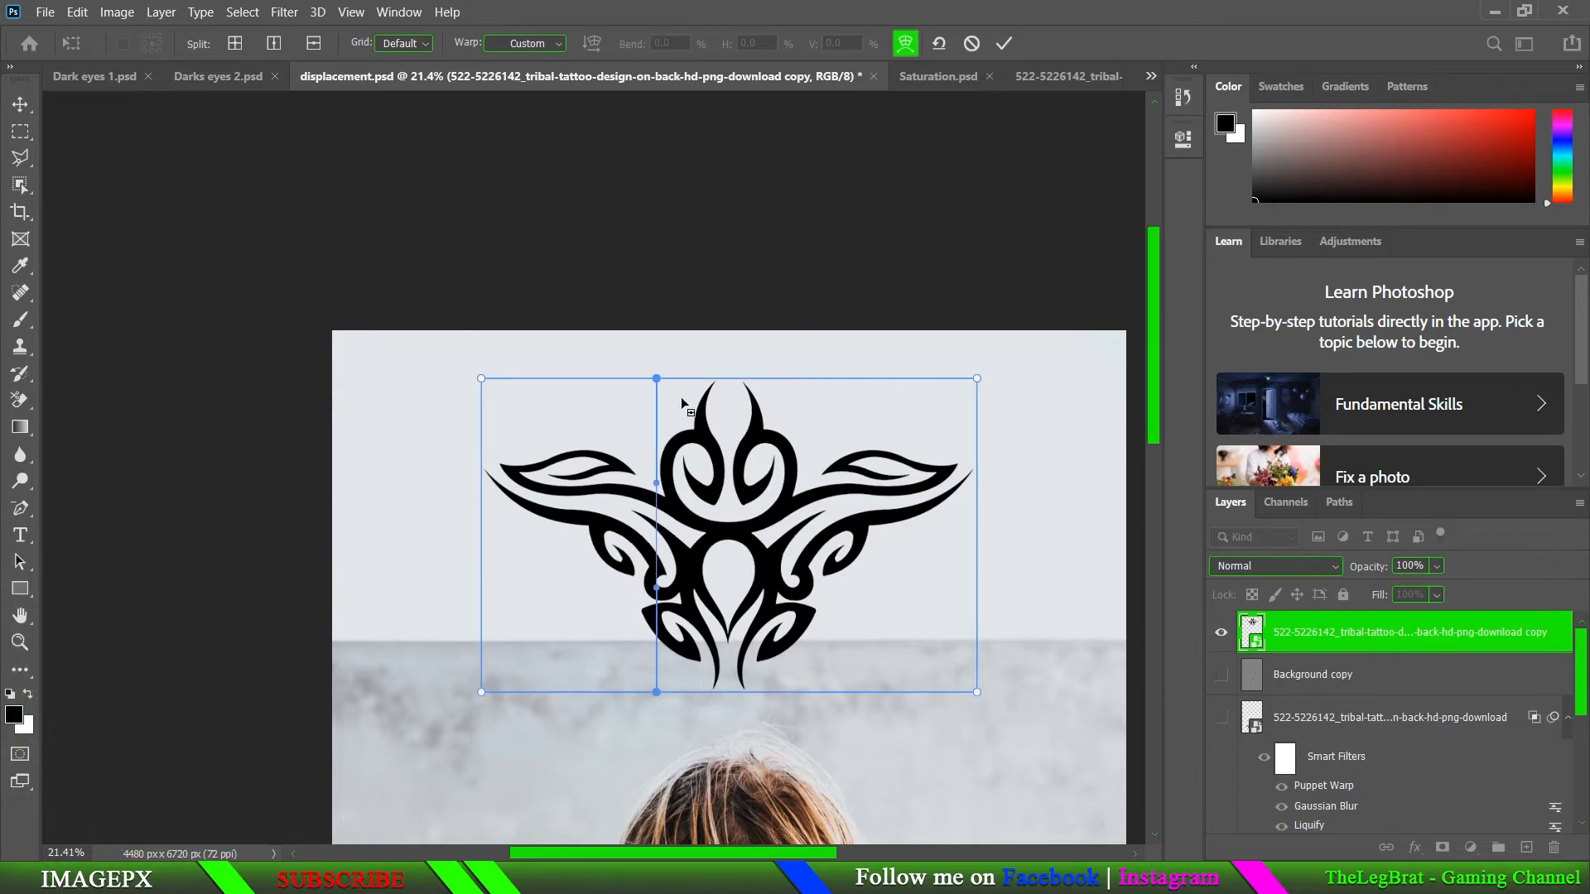
pyautogui.click(822, 388)
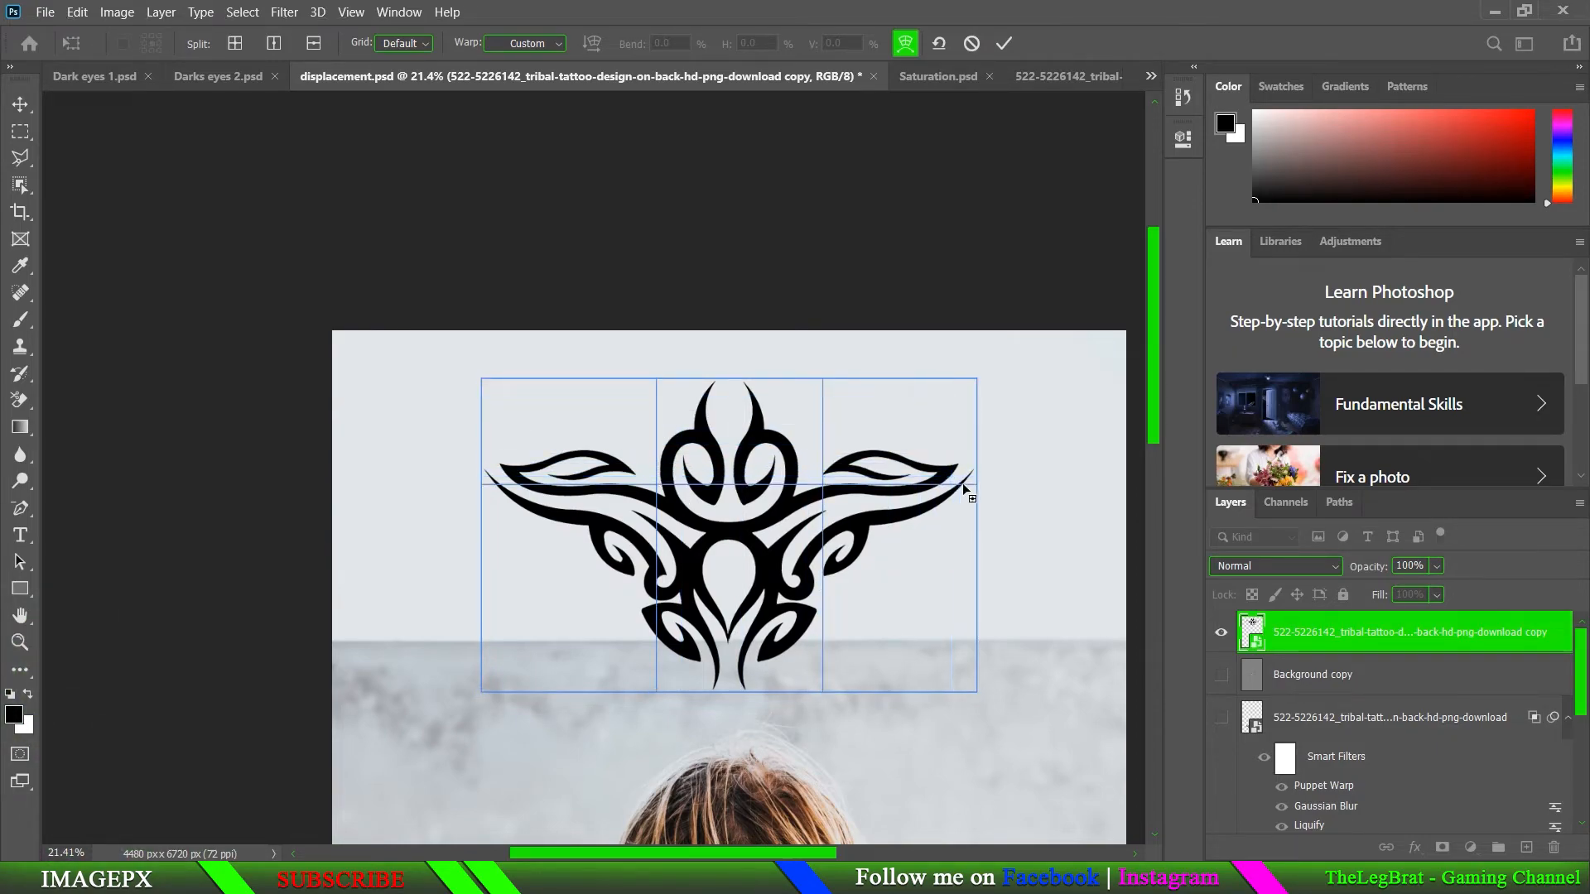
pyautogui.click(963, 483)
pyautogui.click(966, 574)
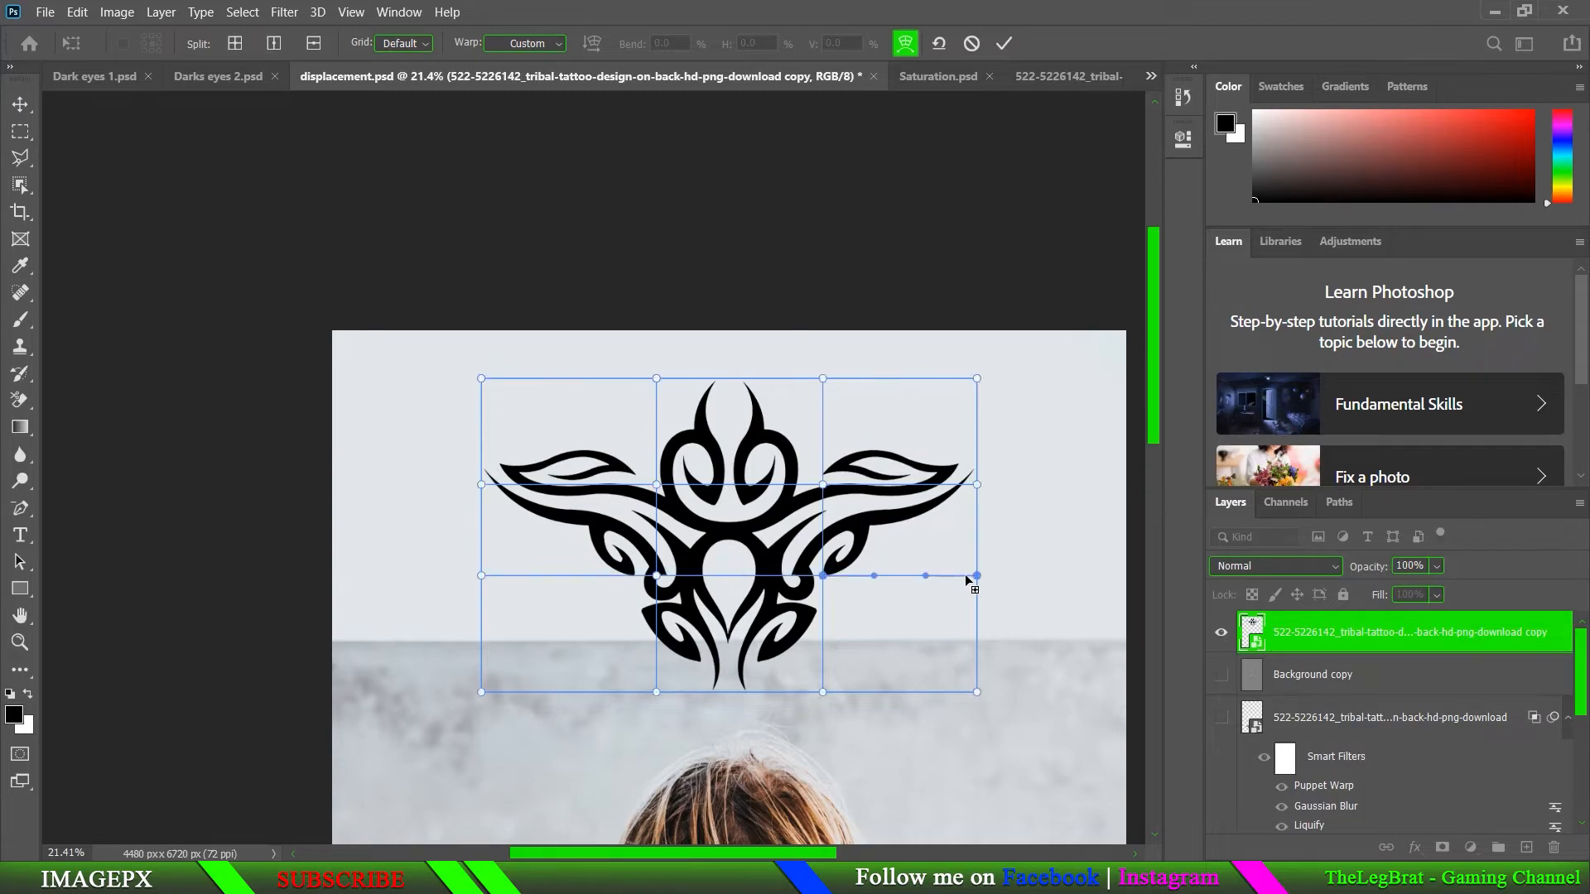
# - Warp the tattoo's right half by pulling its inner part toward the centre and lifting the right wing
pyautogui.moveTo(785, 542); pyautogui.dragTo(869, 493)
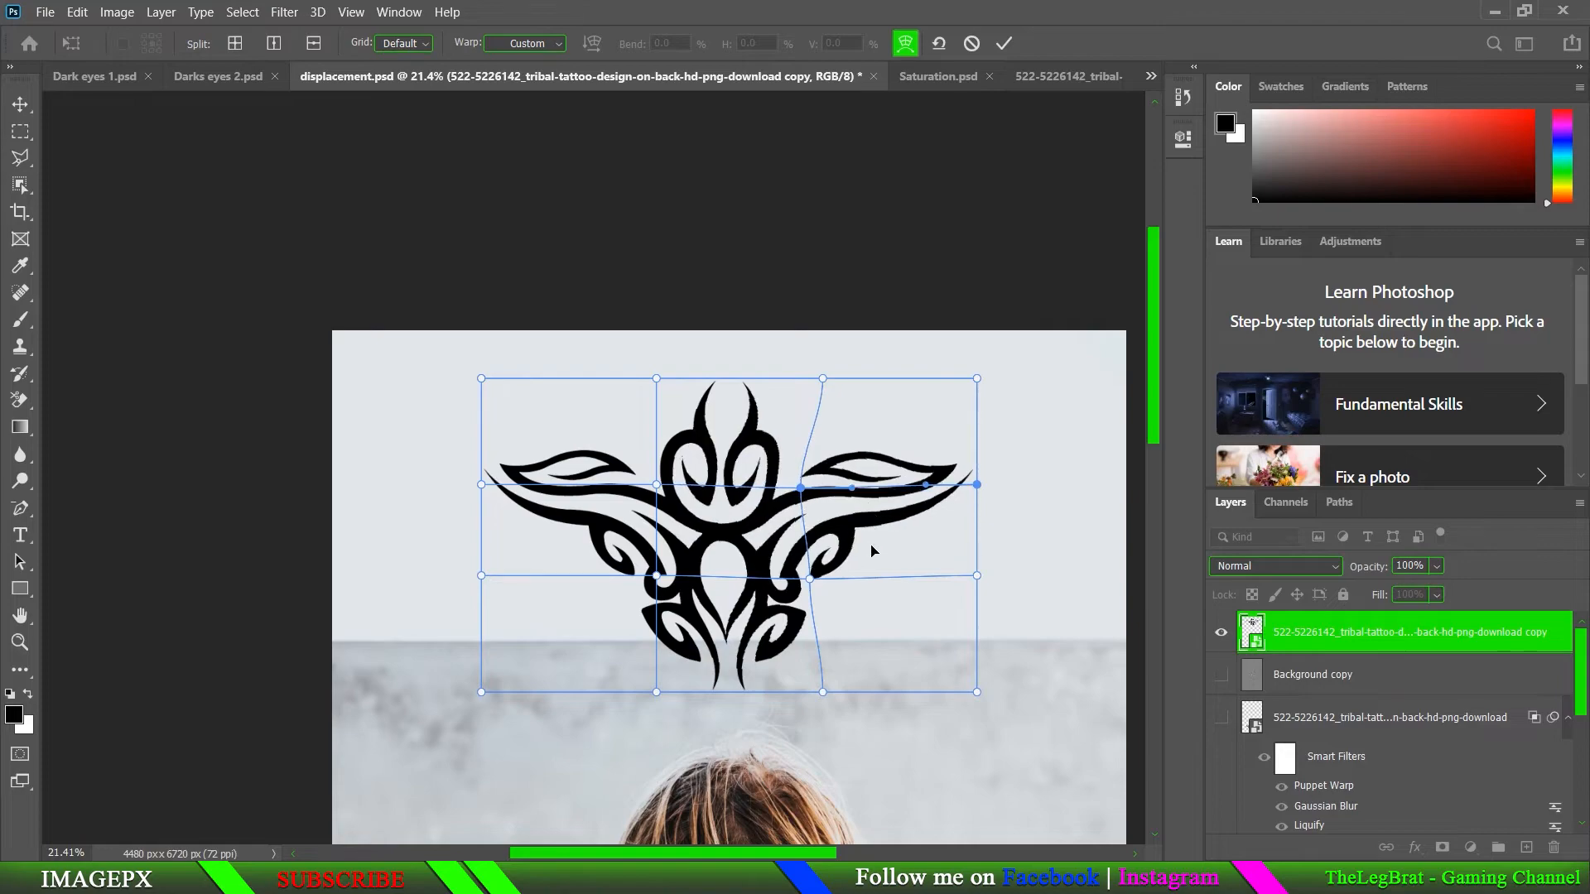
pyautogui.moveTo(793, 563); pyautogui.dragTo(749, 525)
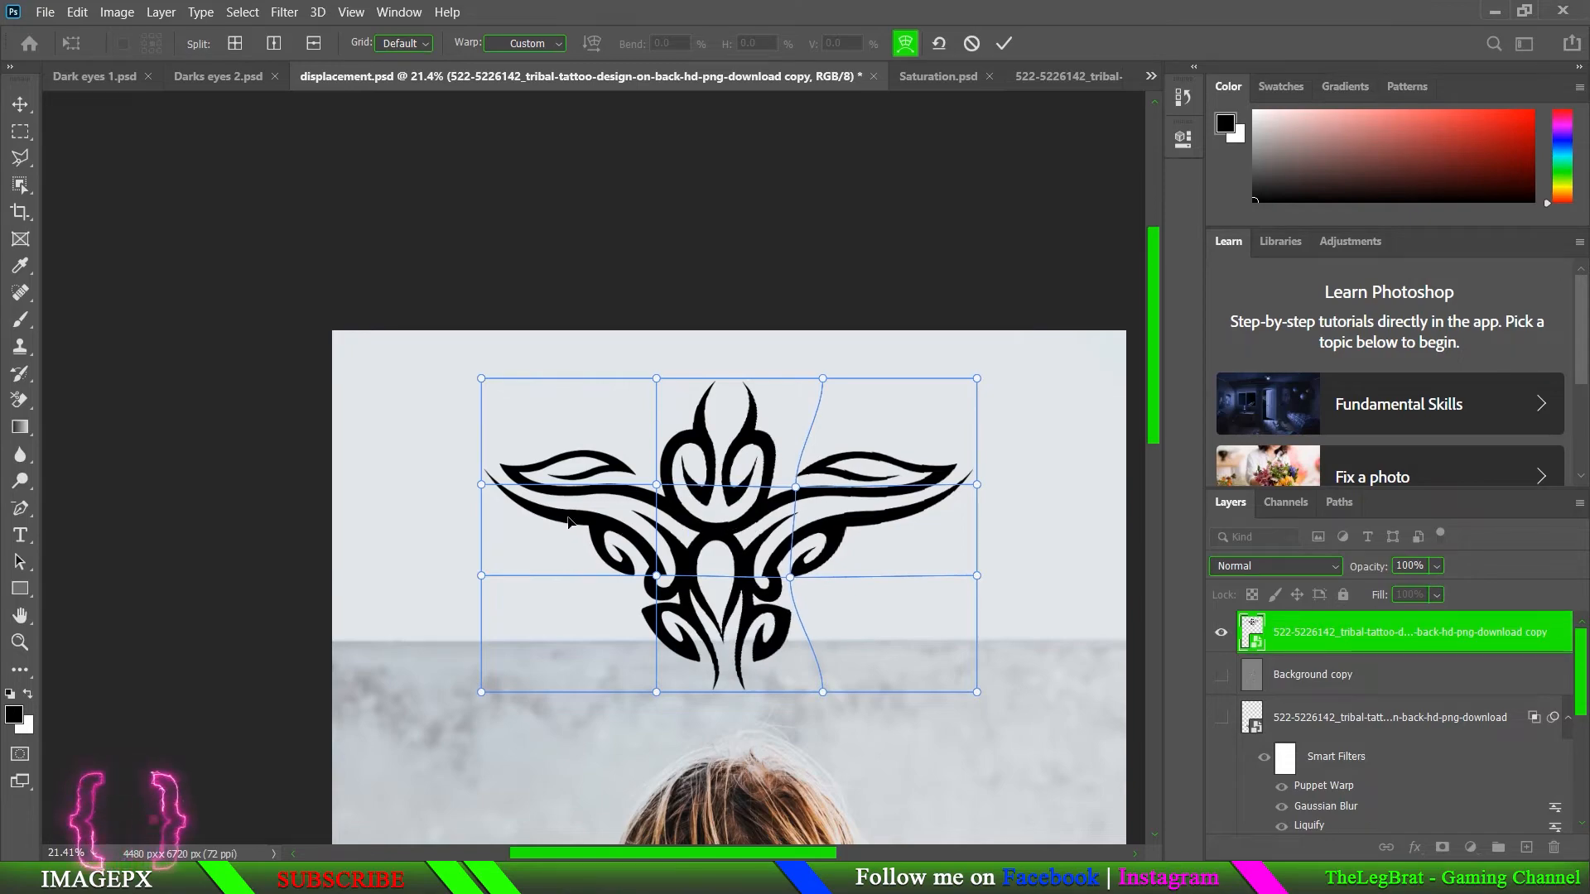
pyautogui.moveTo(923, 519); pyautogui.dragTo(909, 455)
pyautogui.moveTo(732, 456); pyautogui.dragTo(733, 460)
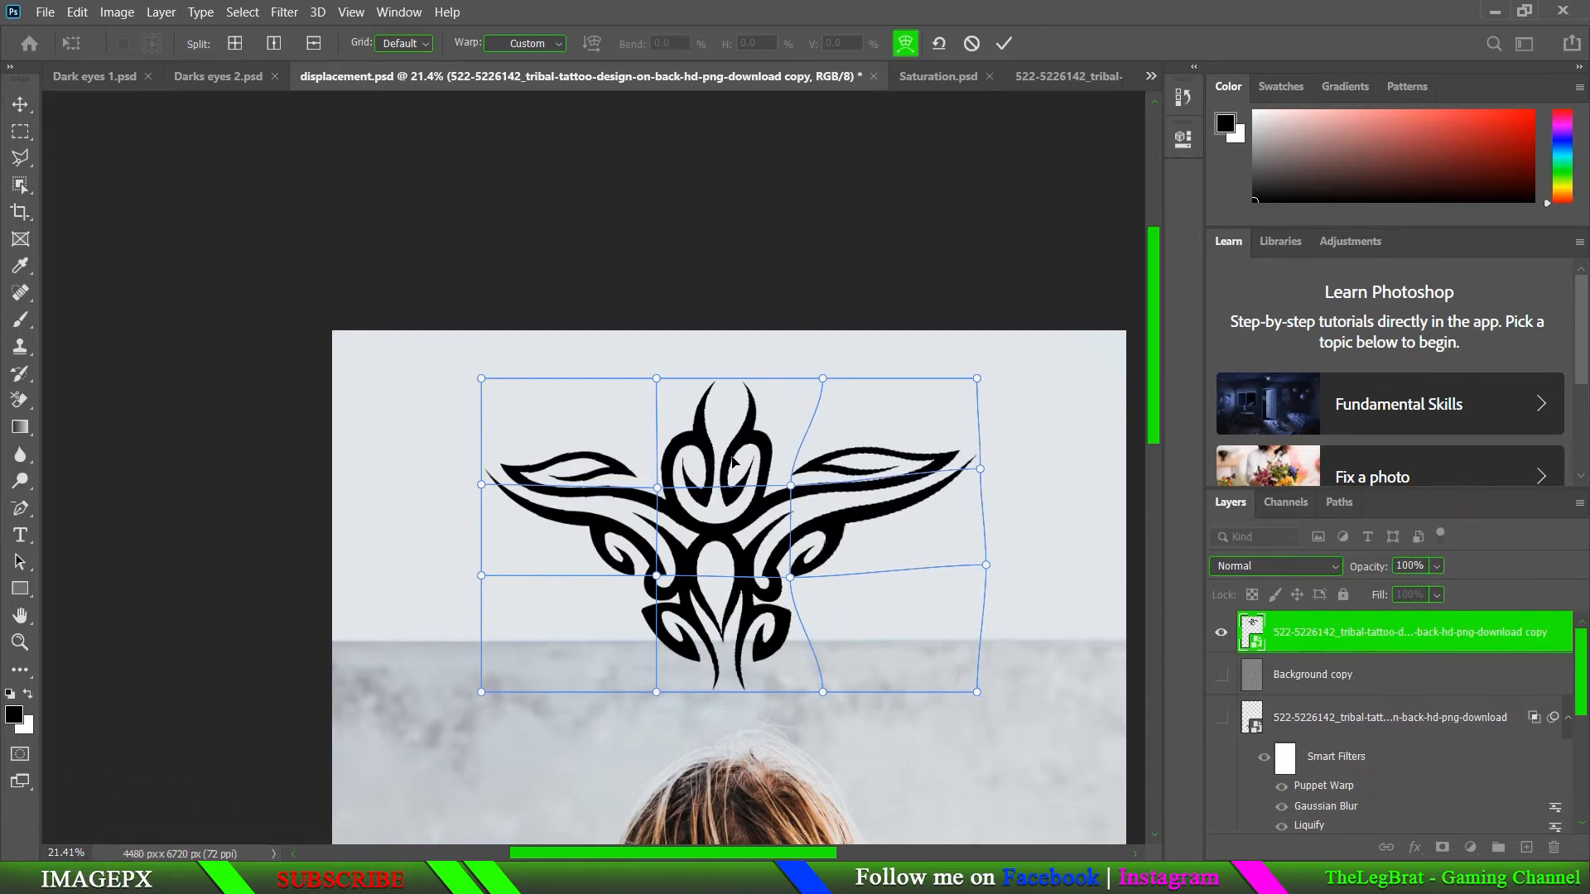
# - Warp the tattoo's left wing up and outward, pull its lower left part toward the centre, and apply the warp
pyautogui.moveTo(494, 462)
pyautogui.mouseDown()
pyautogui.moveTo(483, 436)
pyautogui.moveTo(488, 468)
pyautogui.mouseUp()
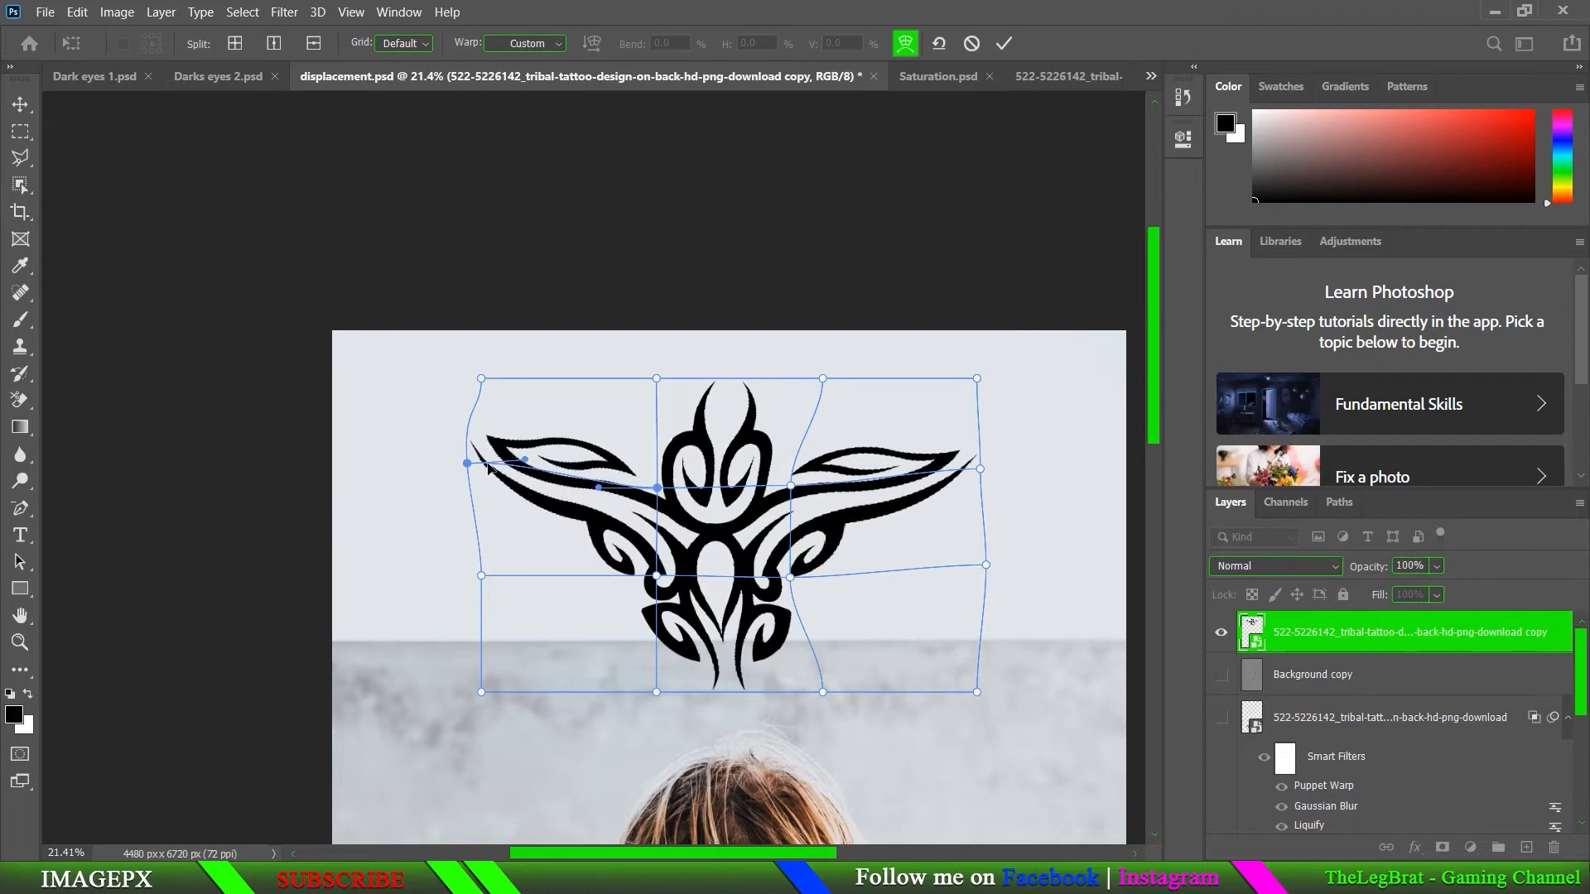
pyautogui.moveTo(570, 531); pyautogui.dragTo(569, 532)
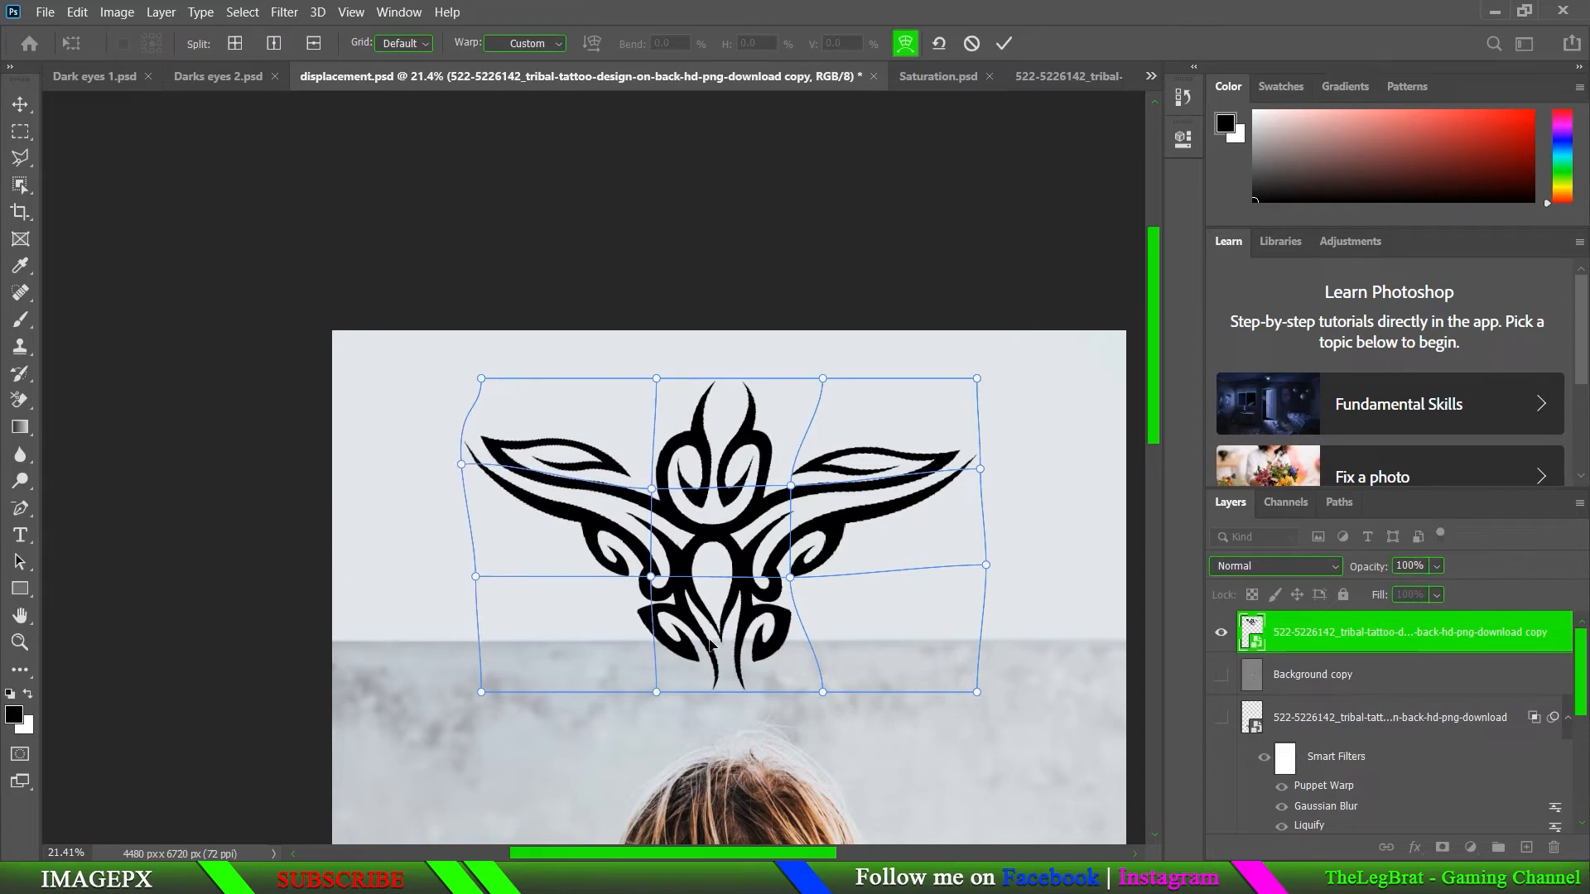
pyautogui.moveTo(651, 577); pyautogui.dragTo(673, 543)
pyautogui.hotkey('ctrl', 'z')
pyautogui.hotkey('ctrl', 'z')
pyautogui.hotkey('ctrl', 'z')
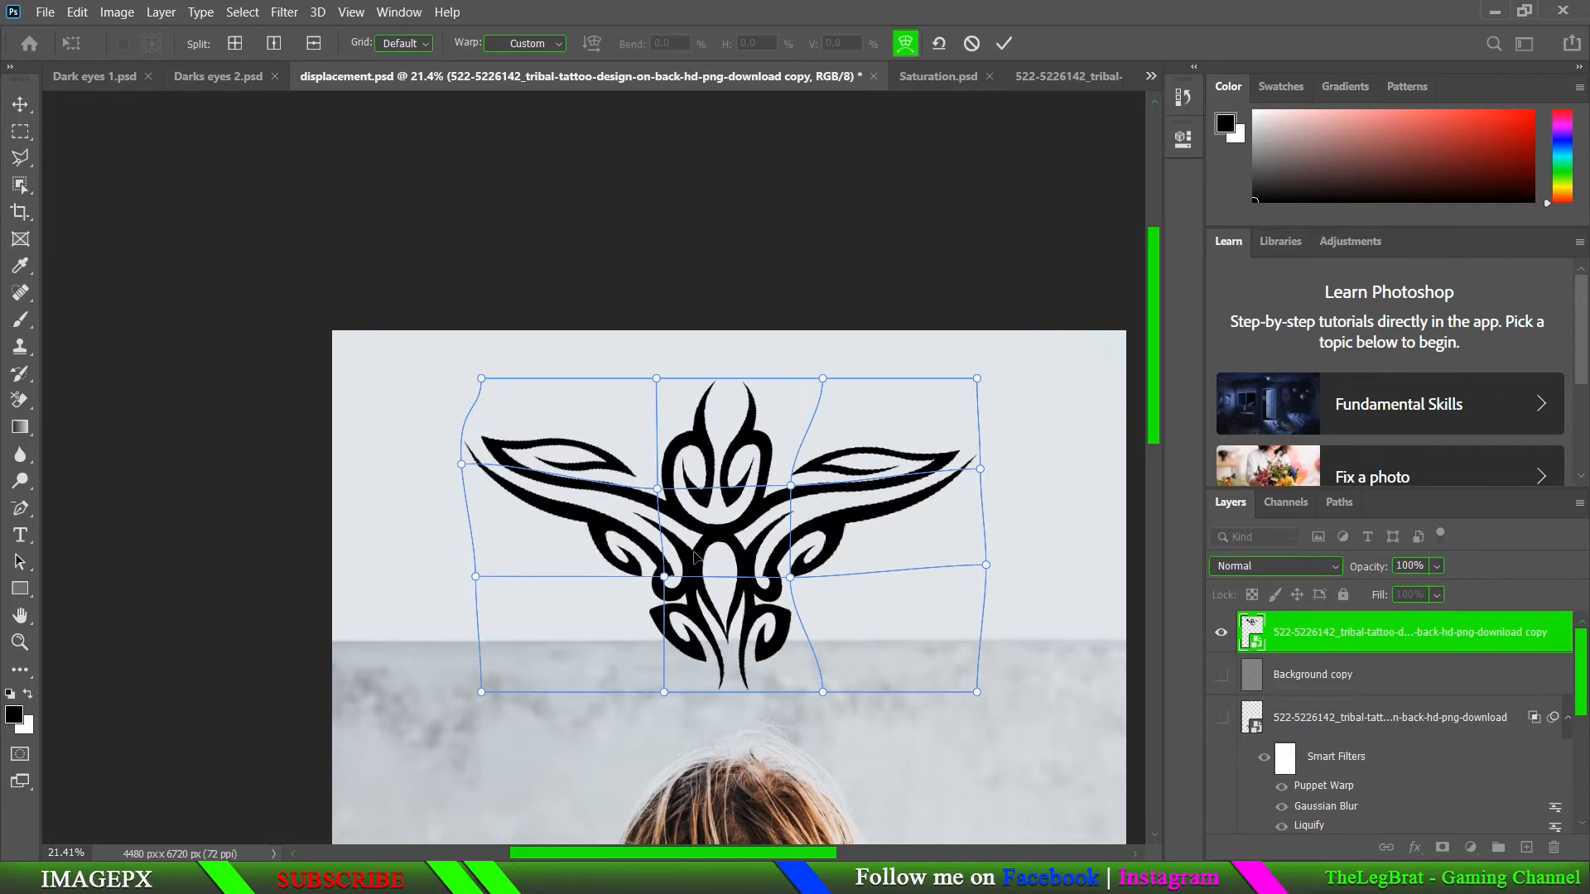
pyautogui.press('m')
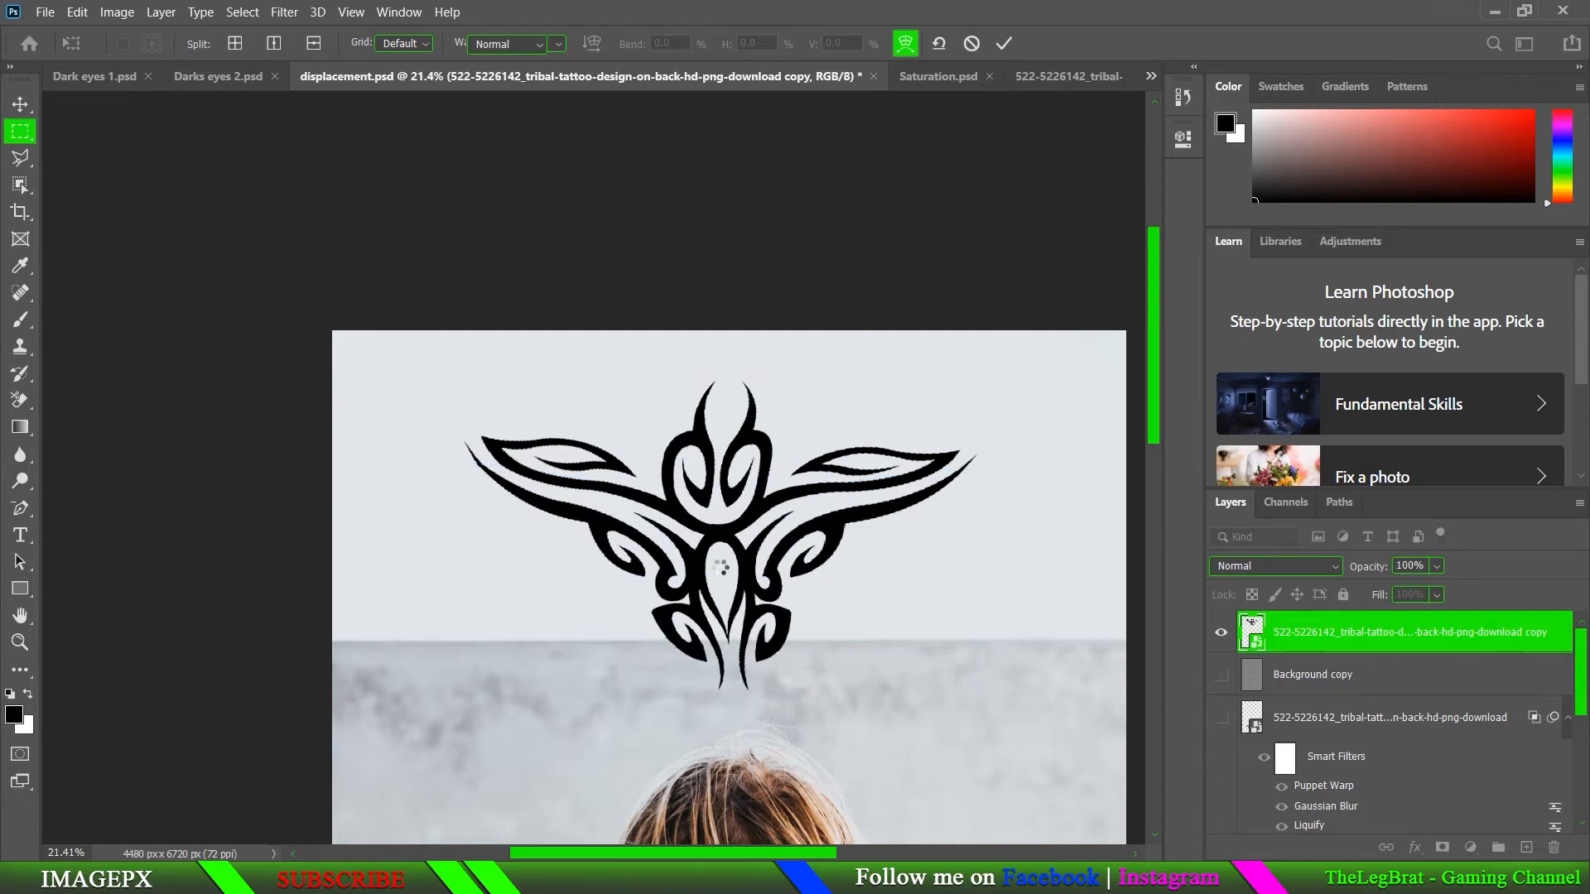
# - Hide the displaced tattoo layer and move the warped tattoo from the wall down onto the man's back
pyautogui.scroll(-10, 719, 568)
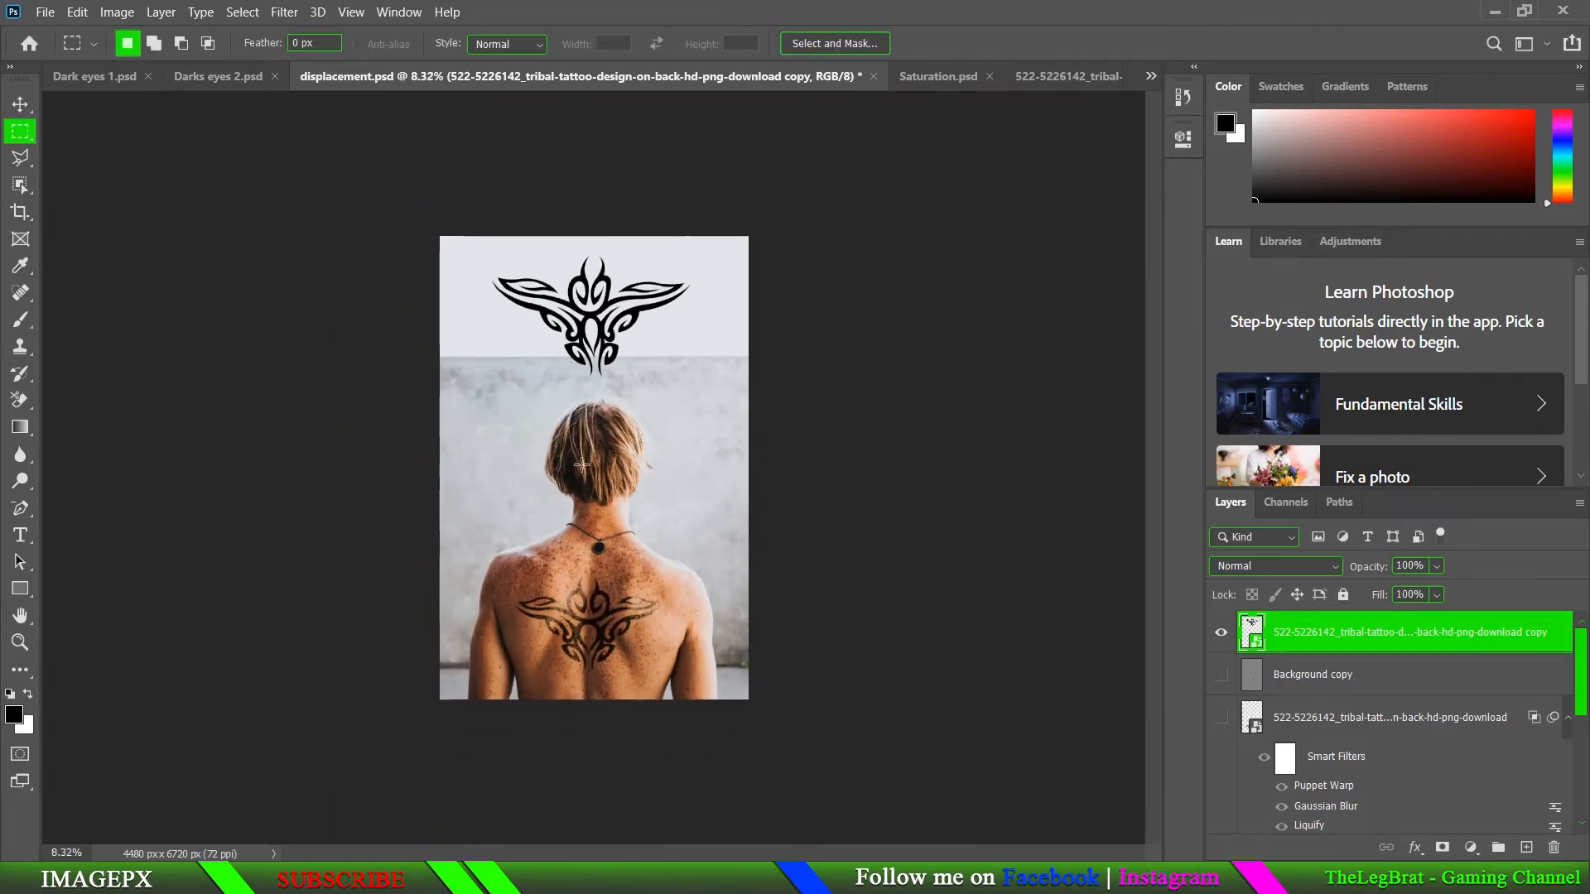
pyautogui.click(16, 108)
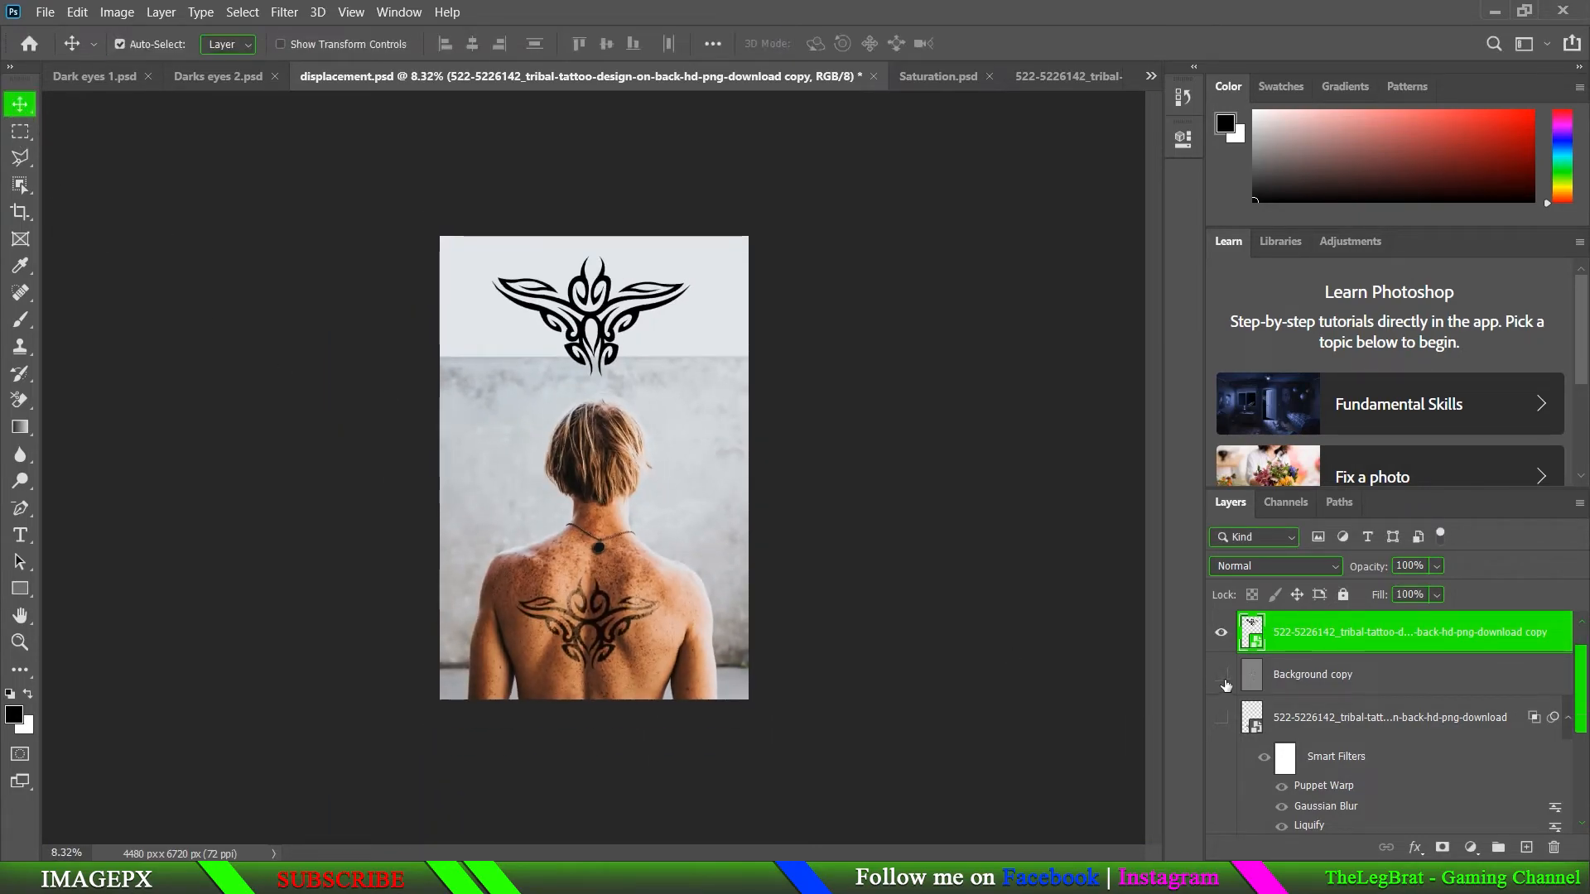
pyautogui.scroll(-1, 1223, 689)
pyautogui.click(1226, 823)
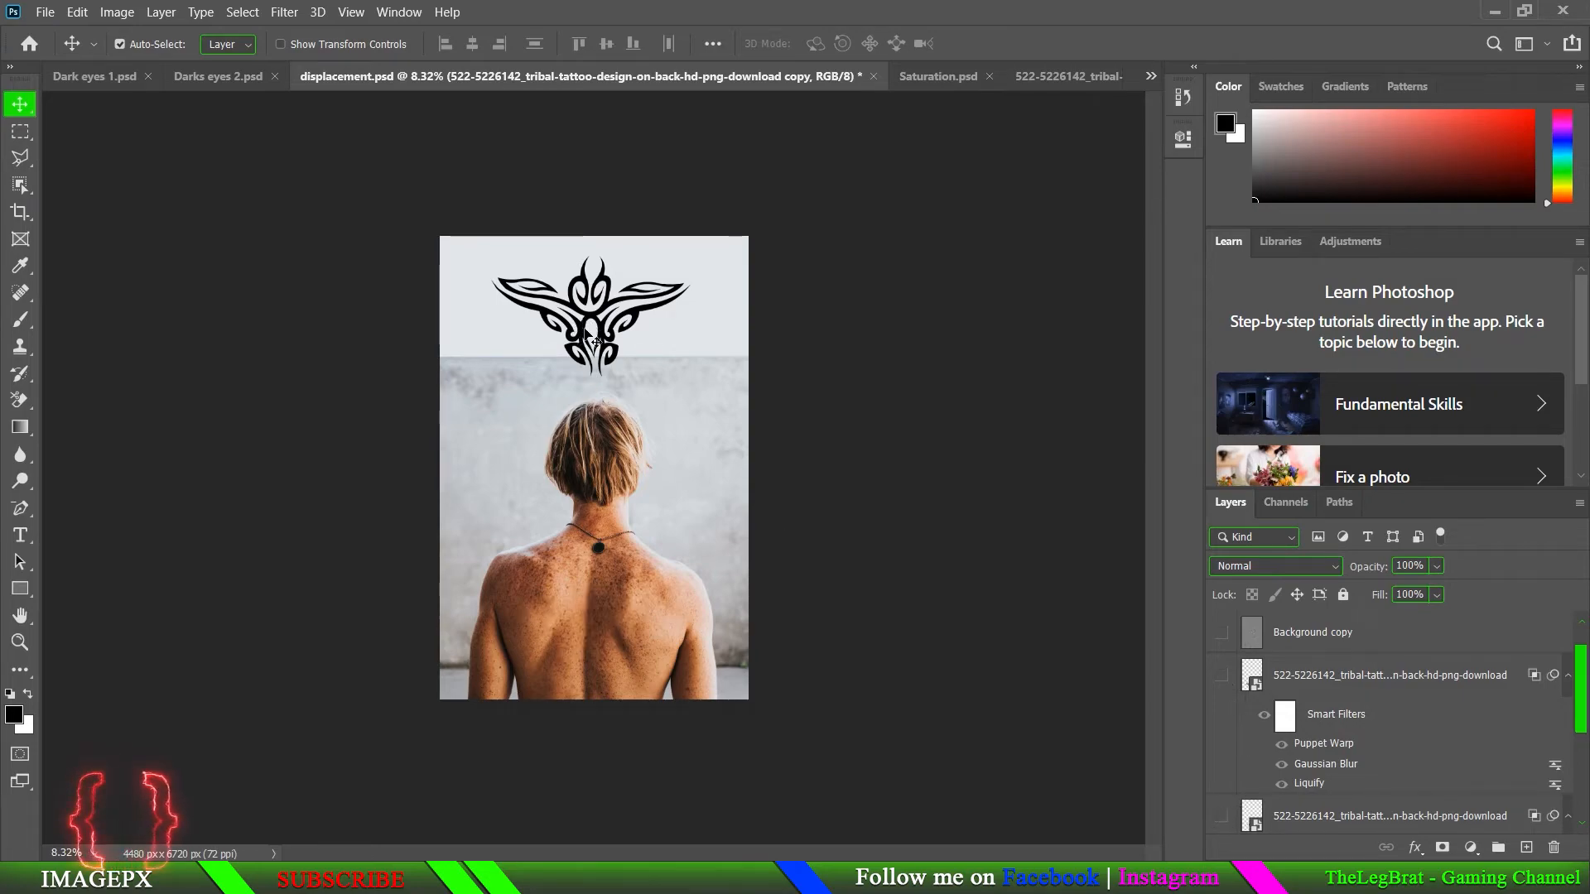
pyautogui.click(611, 308)
pyautogui.moveTo(609, 308); pyautogui.dragTo(598, 619)
# - Scale the warped tattoo down proportionally with Free Transform so it fits between the shoulder blades, and apply the transform
pyautogui.scroll(5, 617, 596)
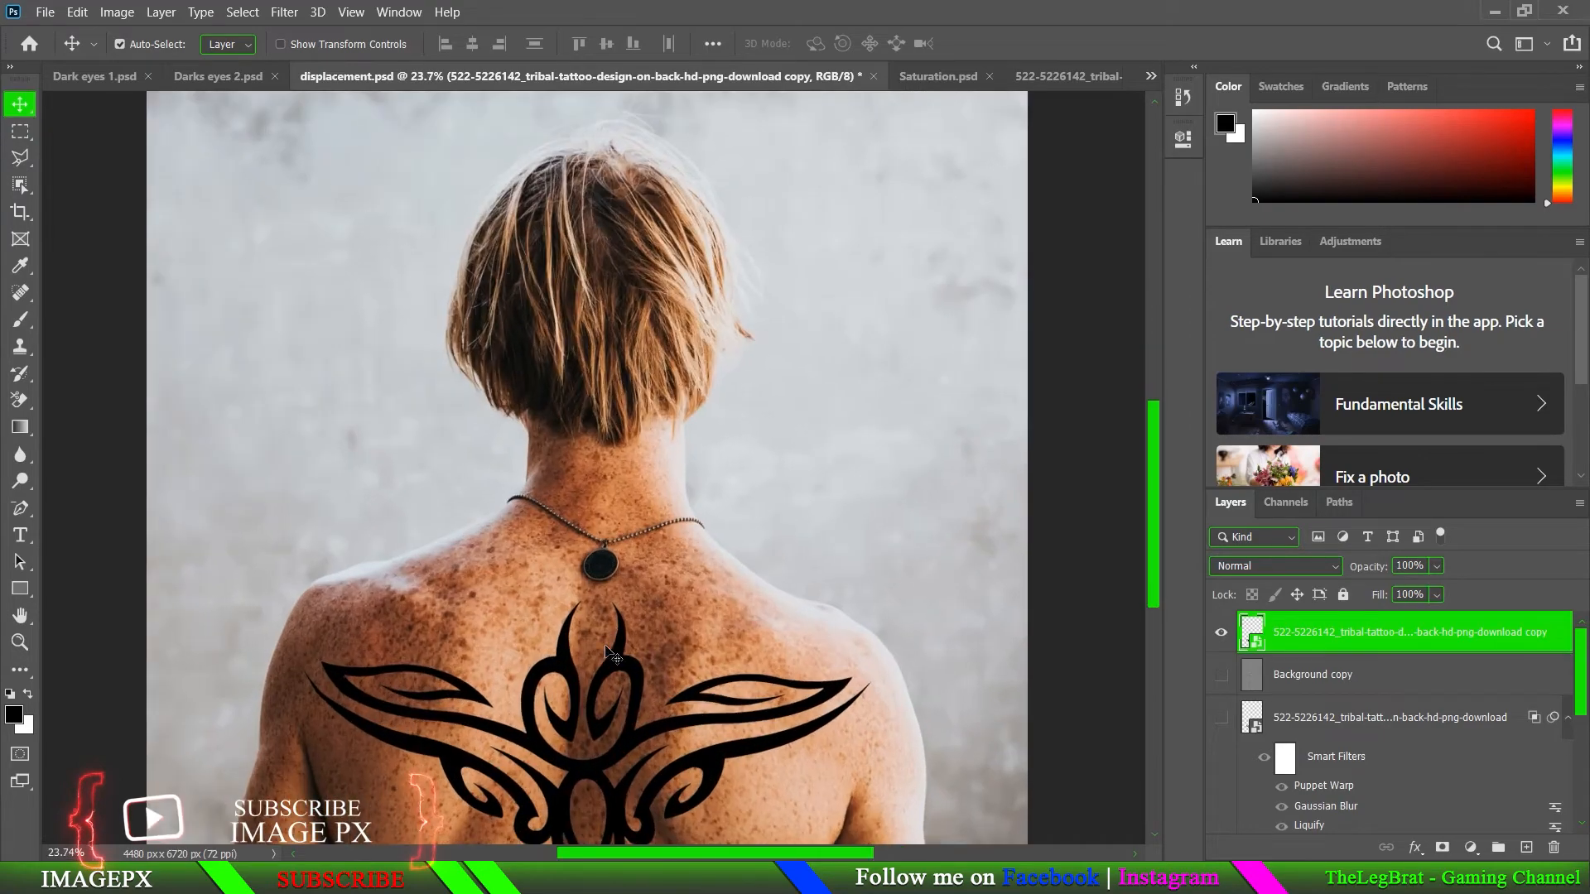
pyautogui.hotkey('ctrl', 't')
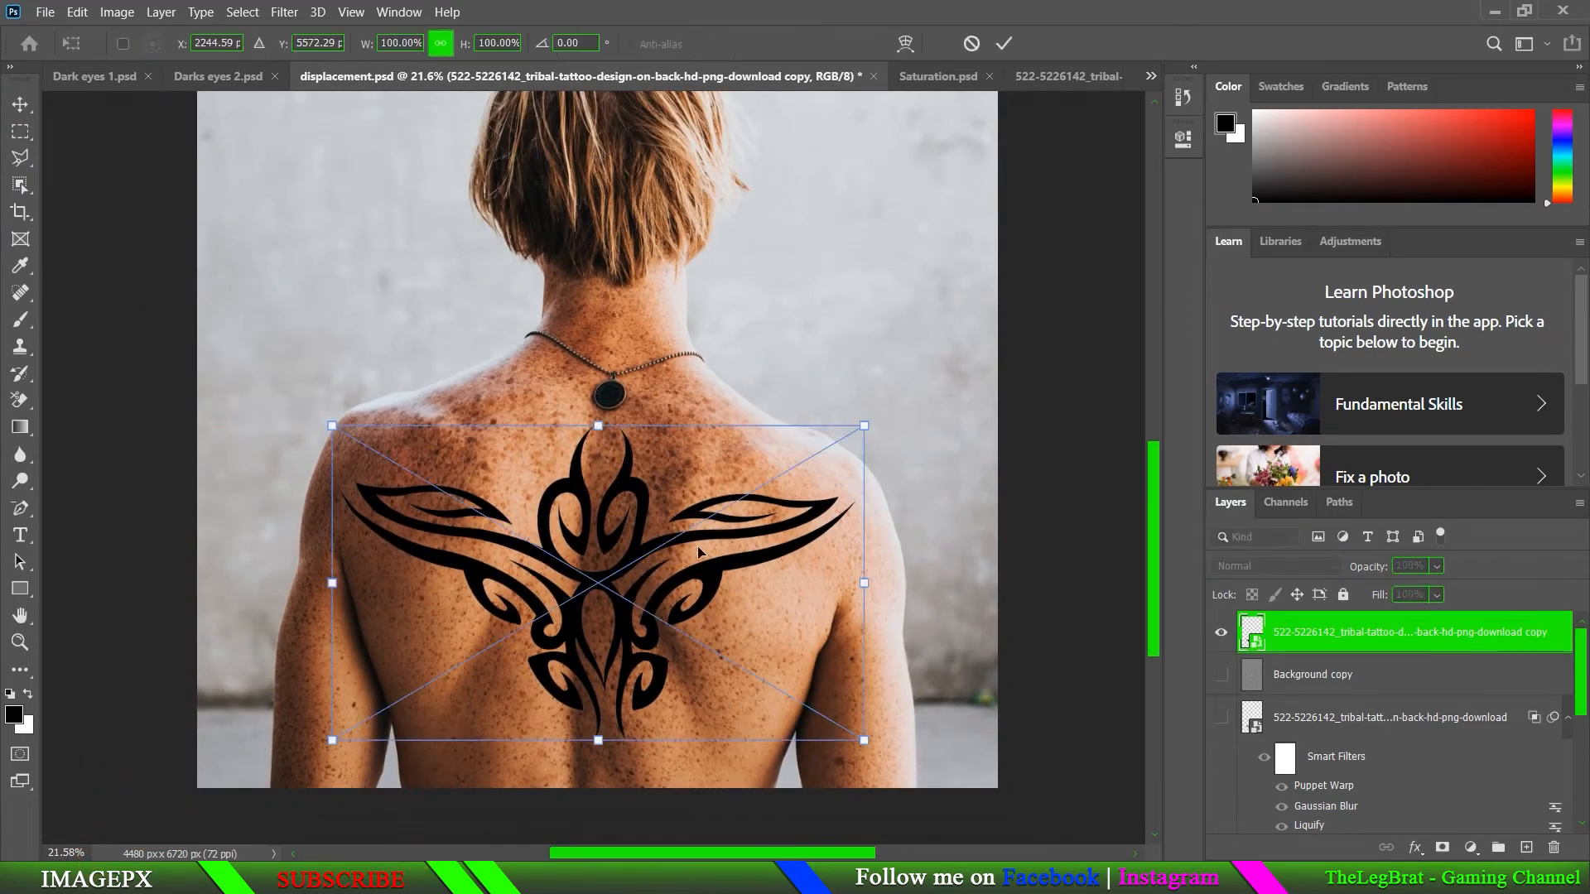
pyautogui.moveTo(840, 436); pyautogui.dragTo(763, 494)
pyautogui.press('Return')
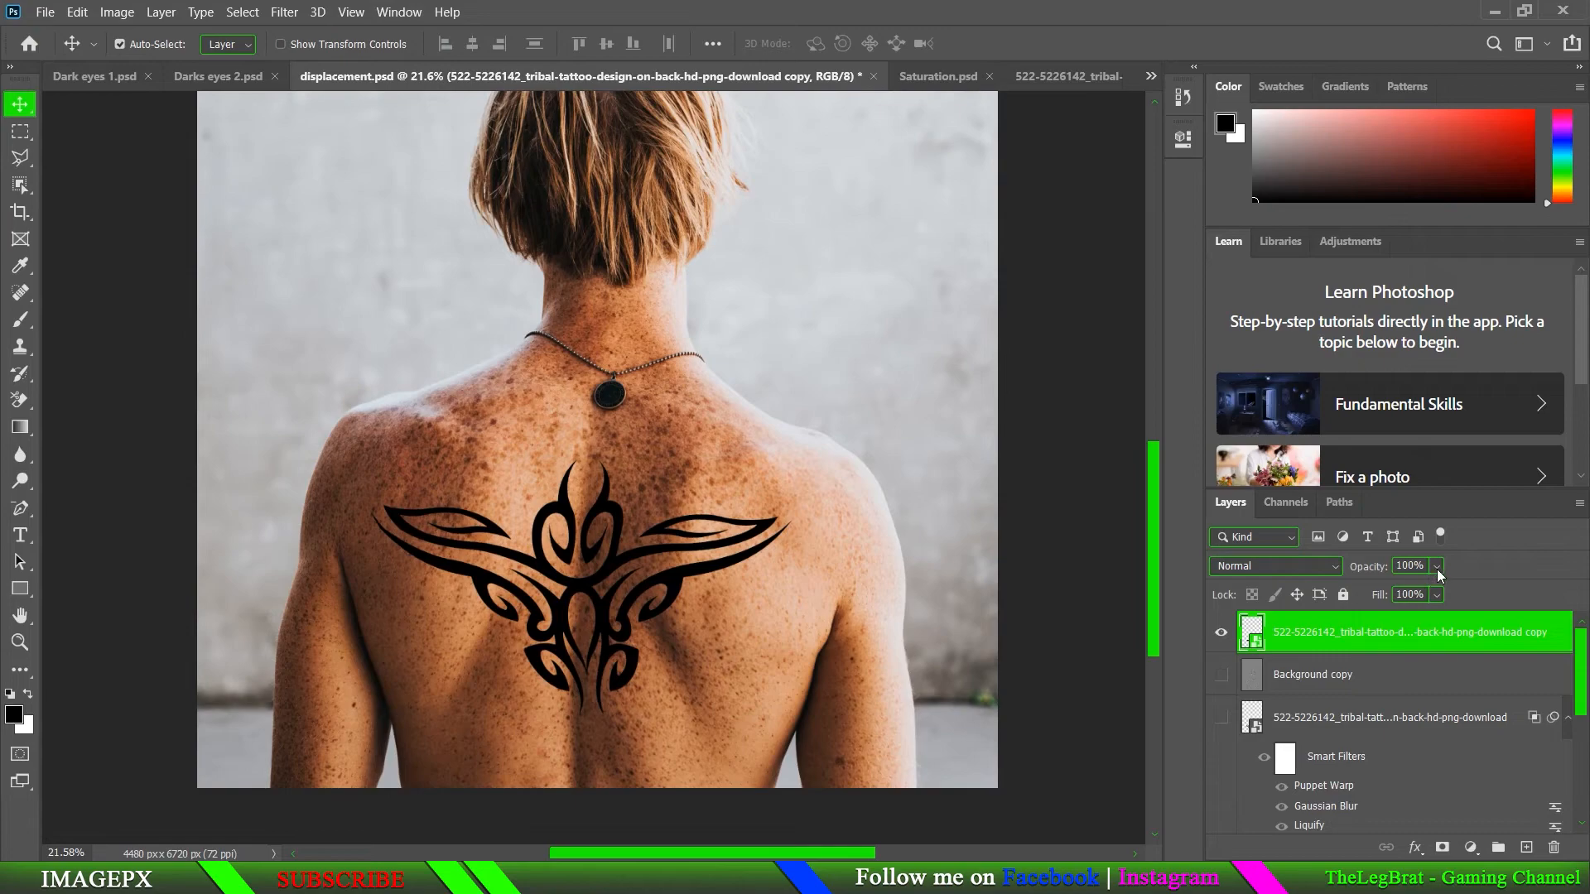
# - Split the warped tattoo layer's Blend If white slider for the Underlying Layer to about 163 / 206 and apply the layer style
pyautogui.doubleClick(1436, 651)
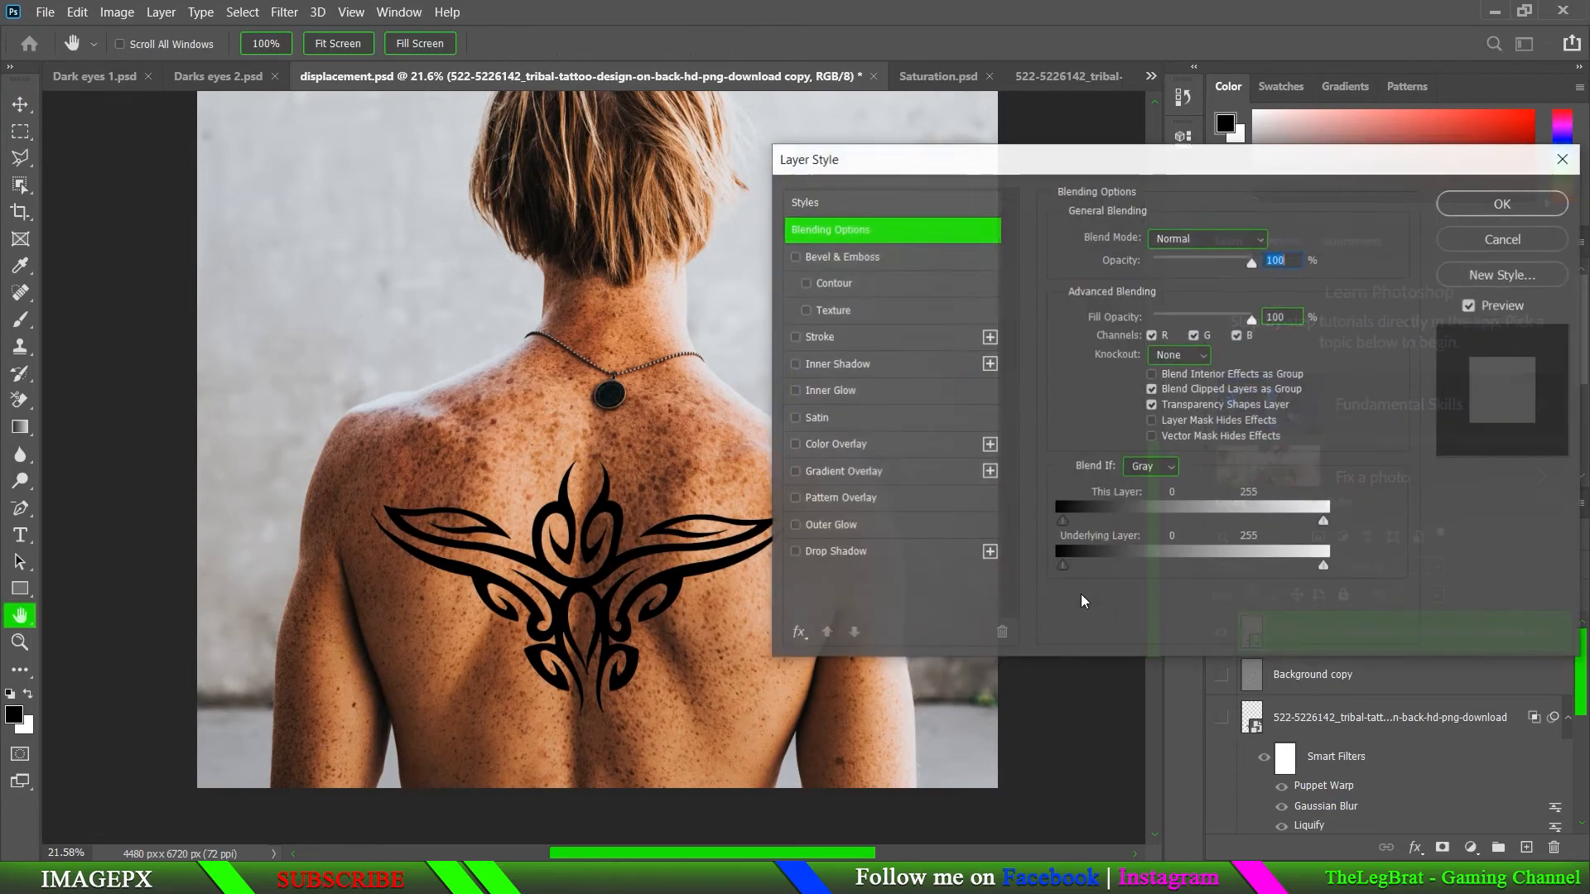
pyautogui.moveTo(1323, 571); pyautogui.dragTo(1281, 573)
pyautogui.press('alt')
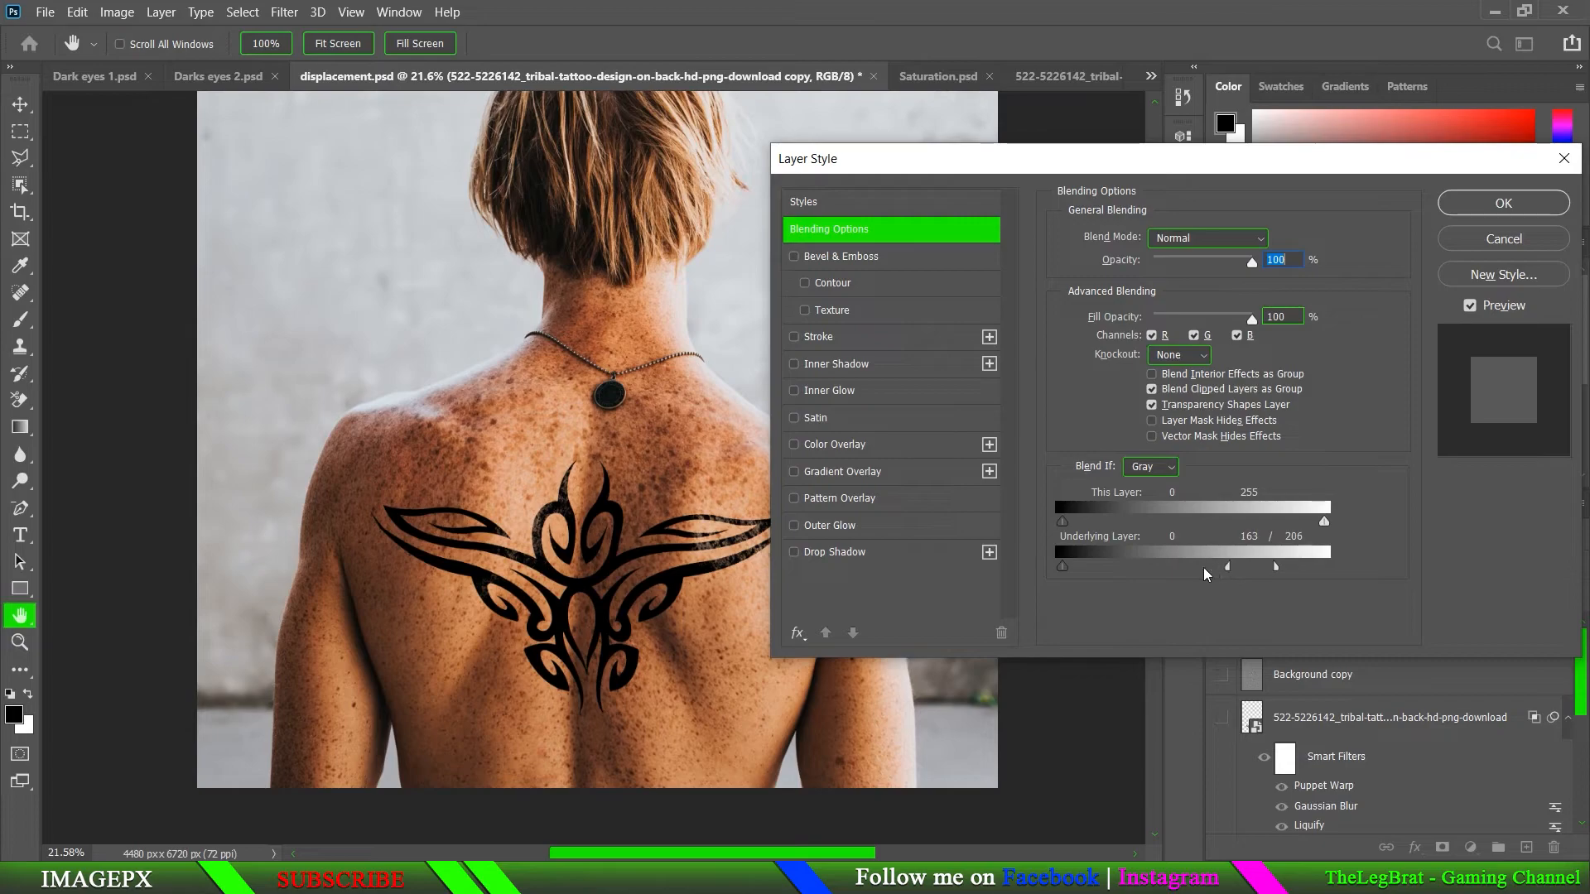
pyautogui.click(1513, 207)
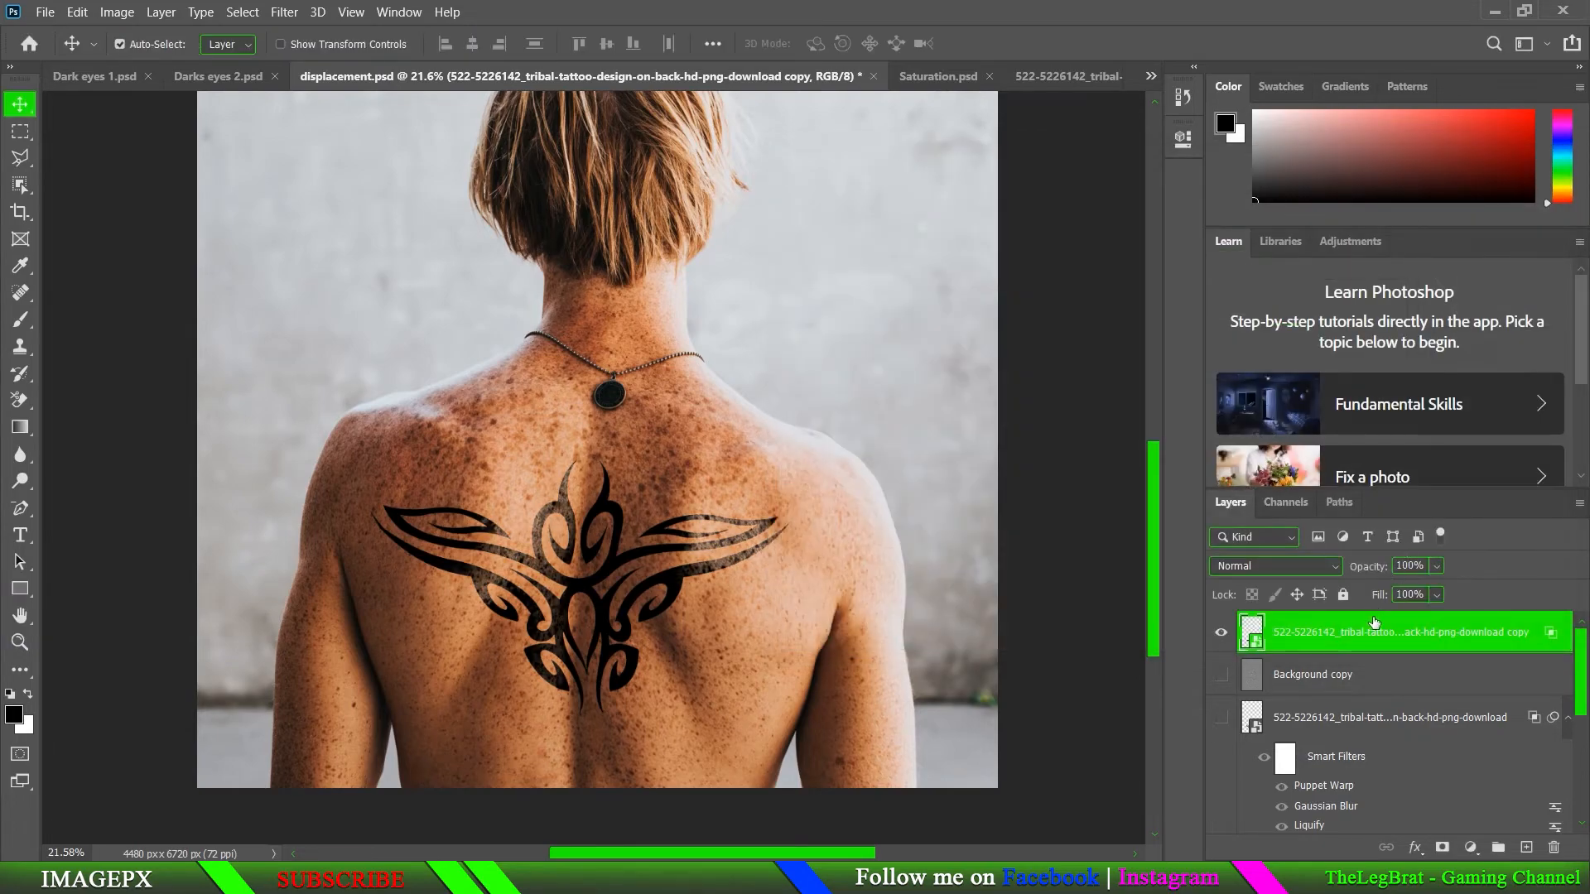
# - Apply a Gaussian Blur with a 2.6 pixel radius to the warped tattoo layer and lower its opacity to 52%
pyautogui.click(285, 13)
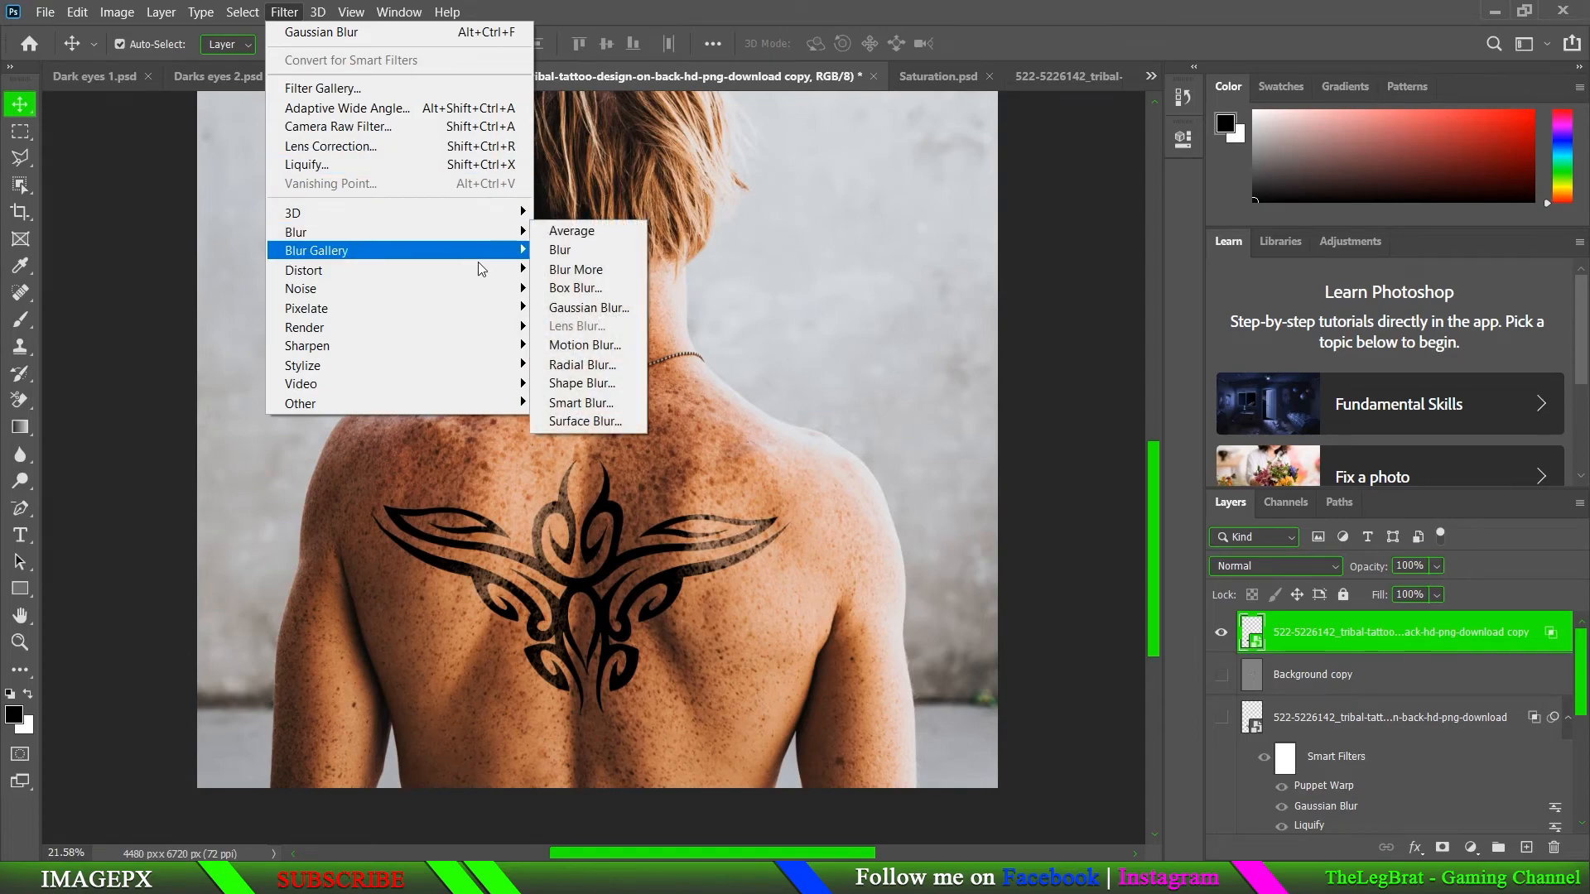
pyautogui.click(589, 307)
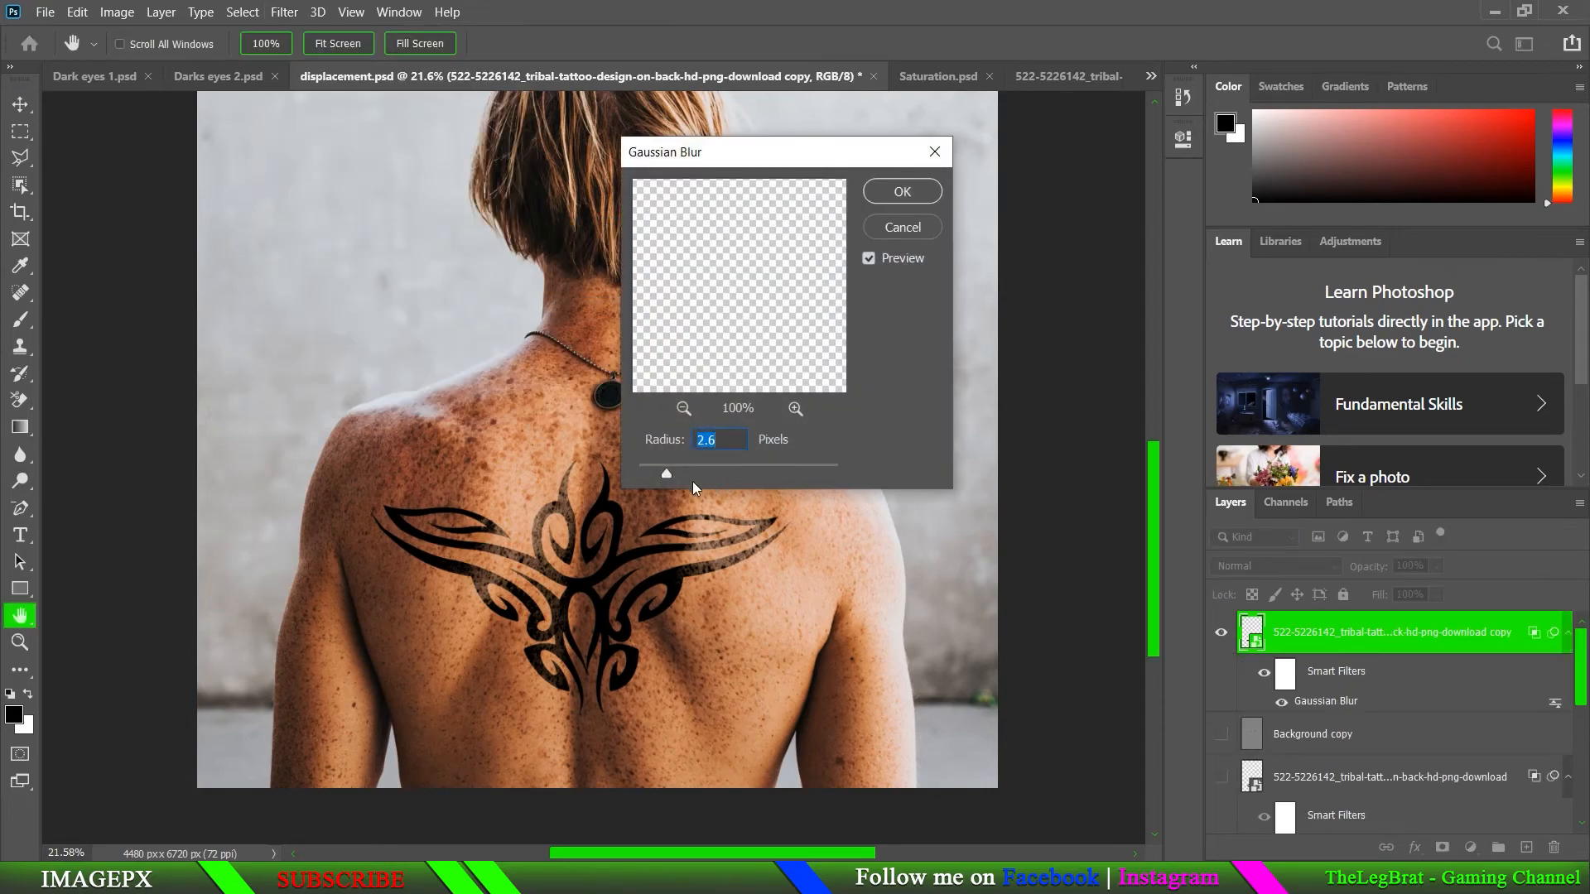
pyautogui.click(894, 195)
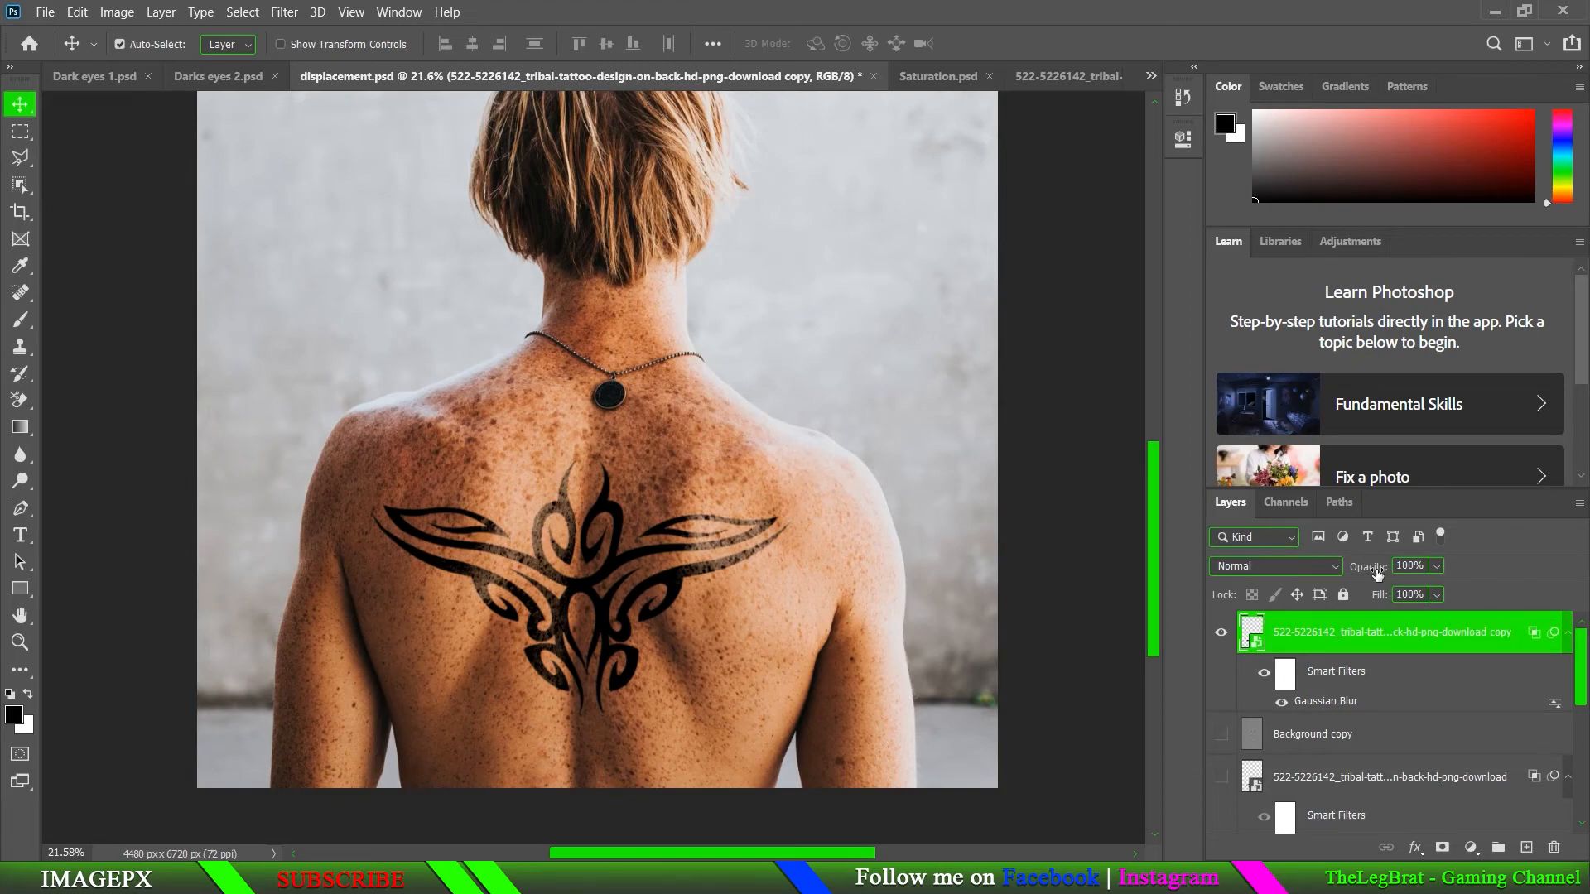
pyautogui.moveTo(1378, 571); pyautogui.dragTo(1328, 572)
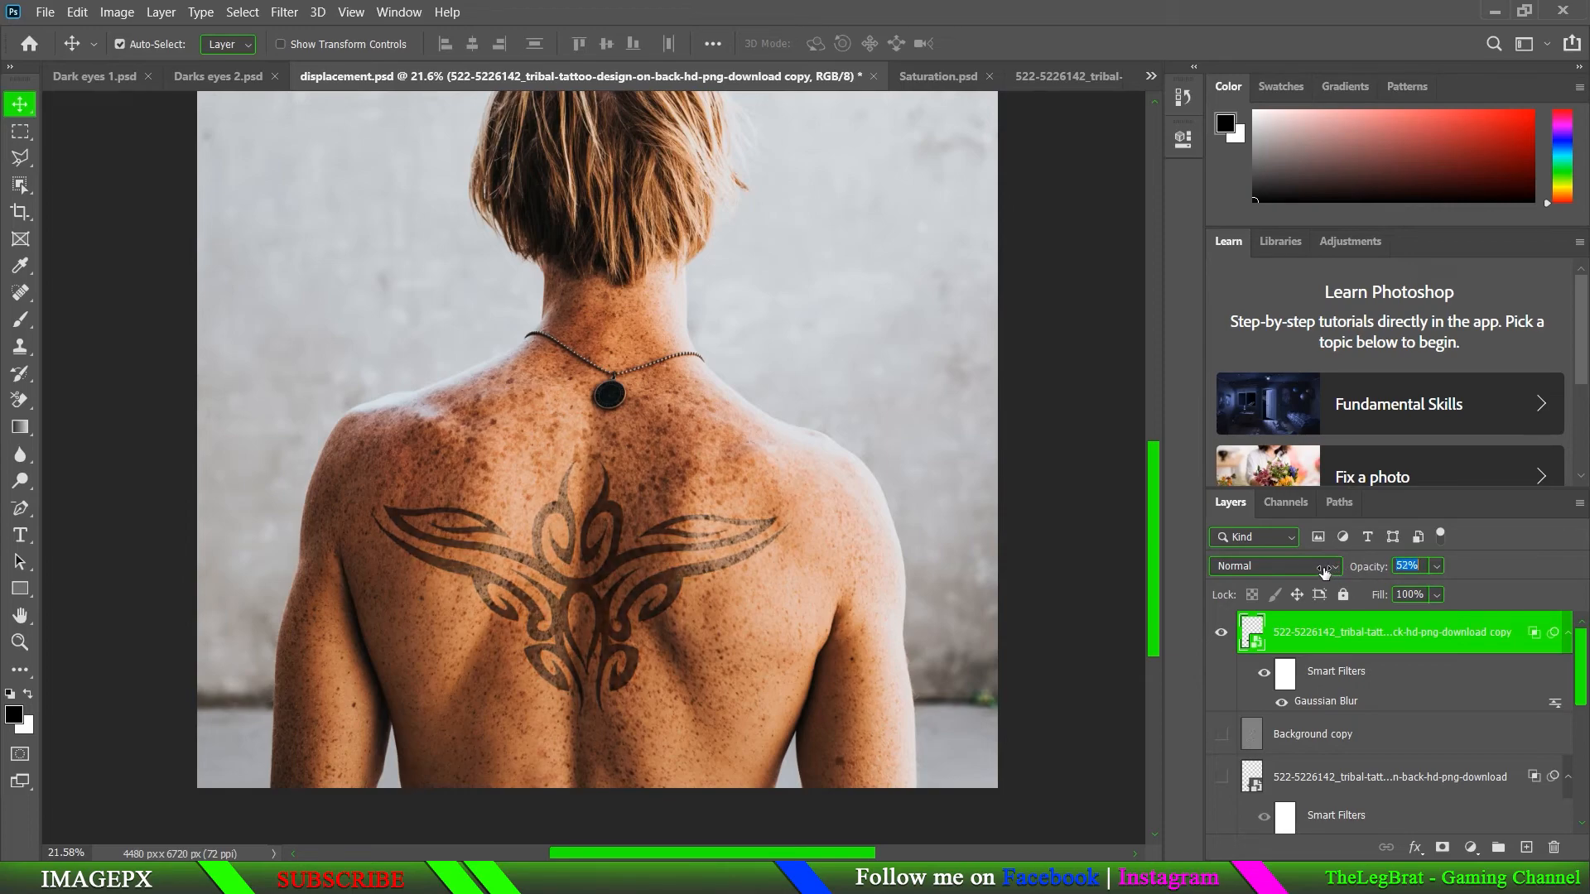
pyautogui.scroll(-2, 793, 635)
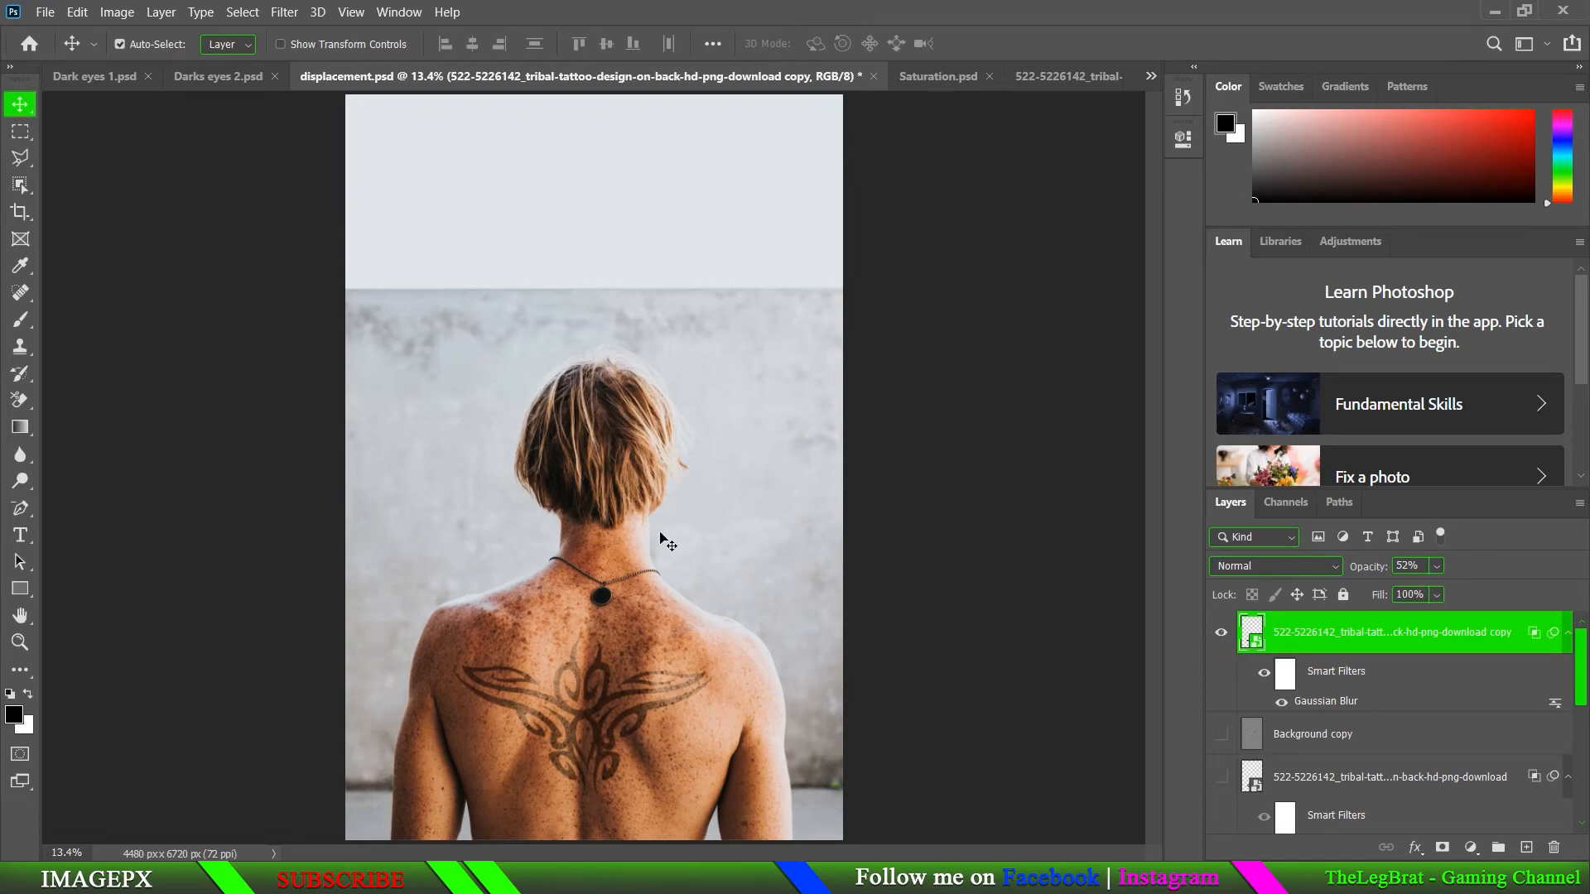
pyautogui.scroll(-3, 1375, 755)
pyautogui.scroll(3, 1374, 740)
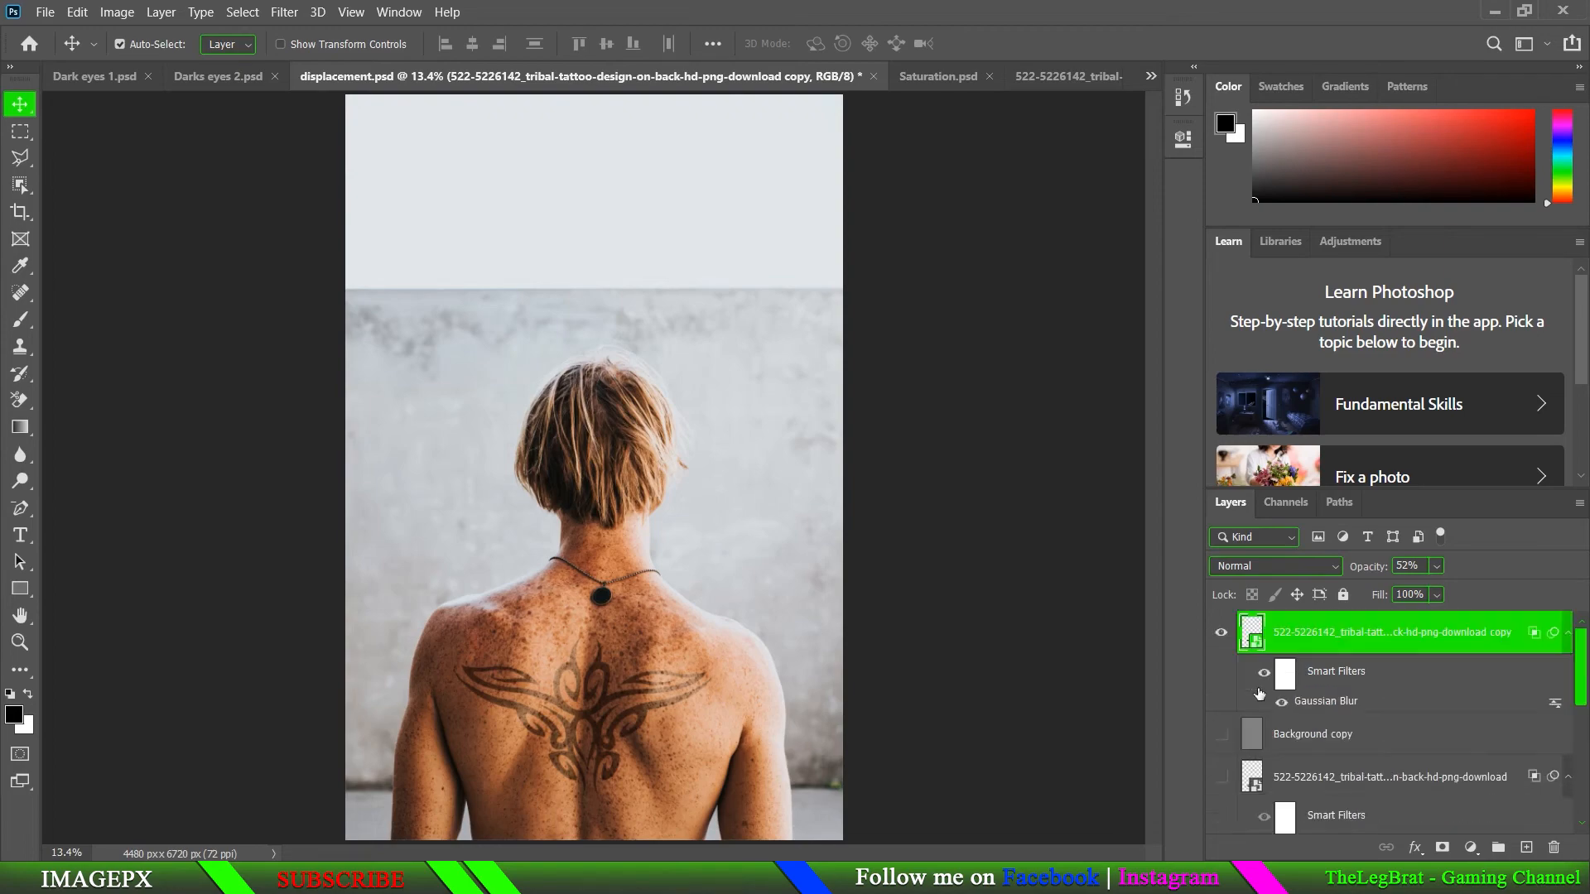
# - Hide the warped tattoo layer and show the tattoo layer that has the Displace smart filter
pyautogui.click(1224, 636)
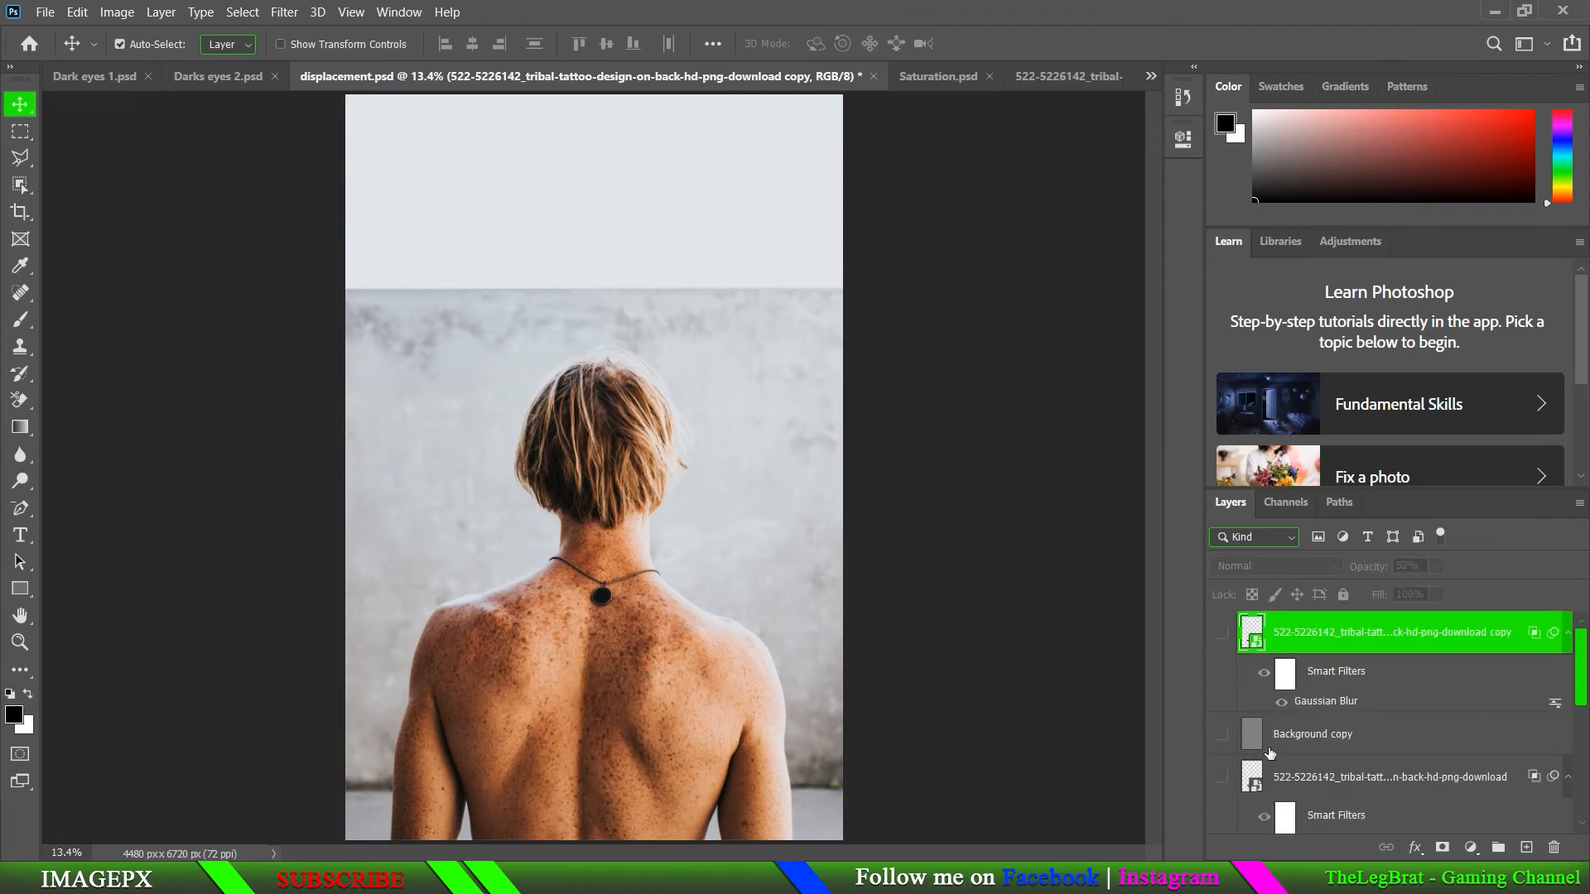
pyautogui.scroll(-5, 1271, 752)
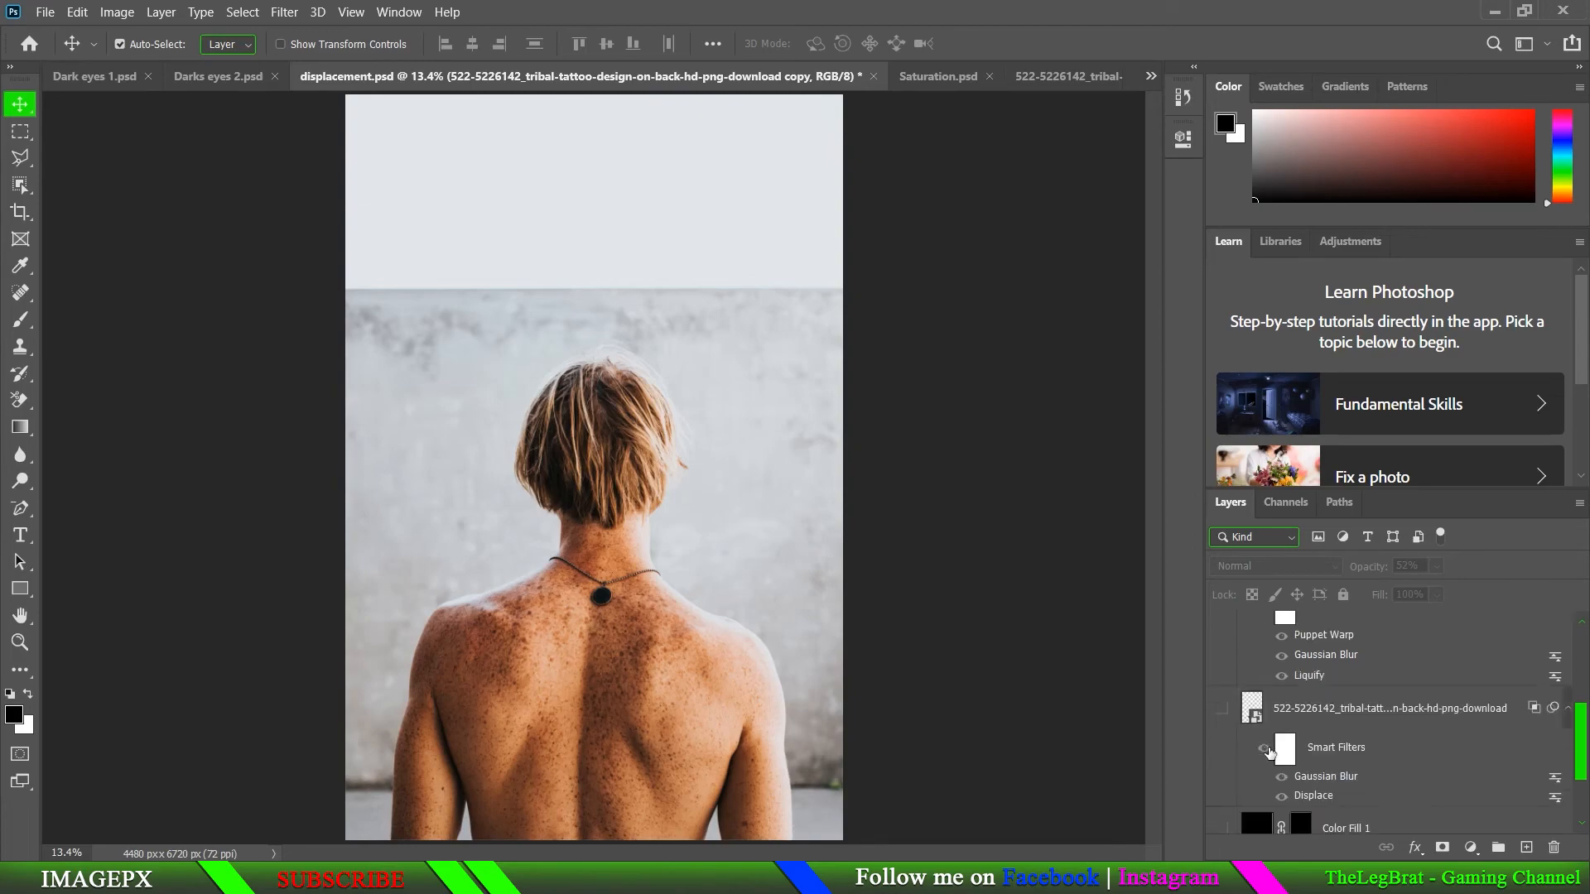
pyautogui.click(1219, 711)
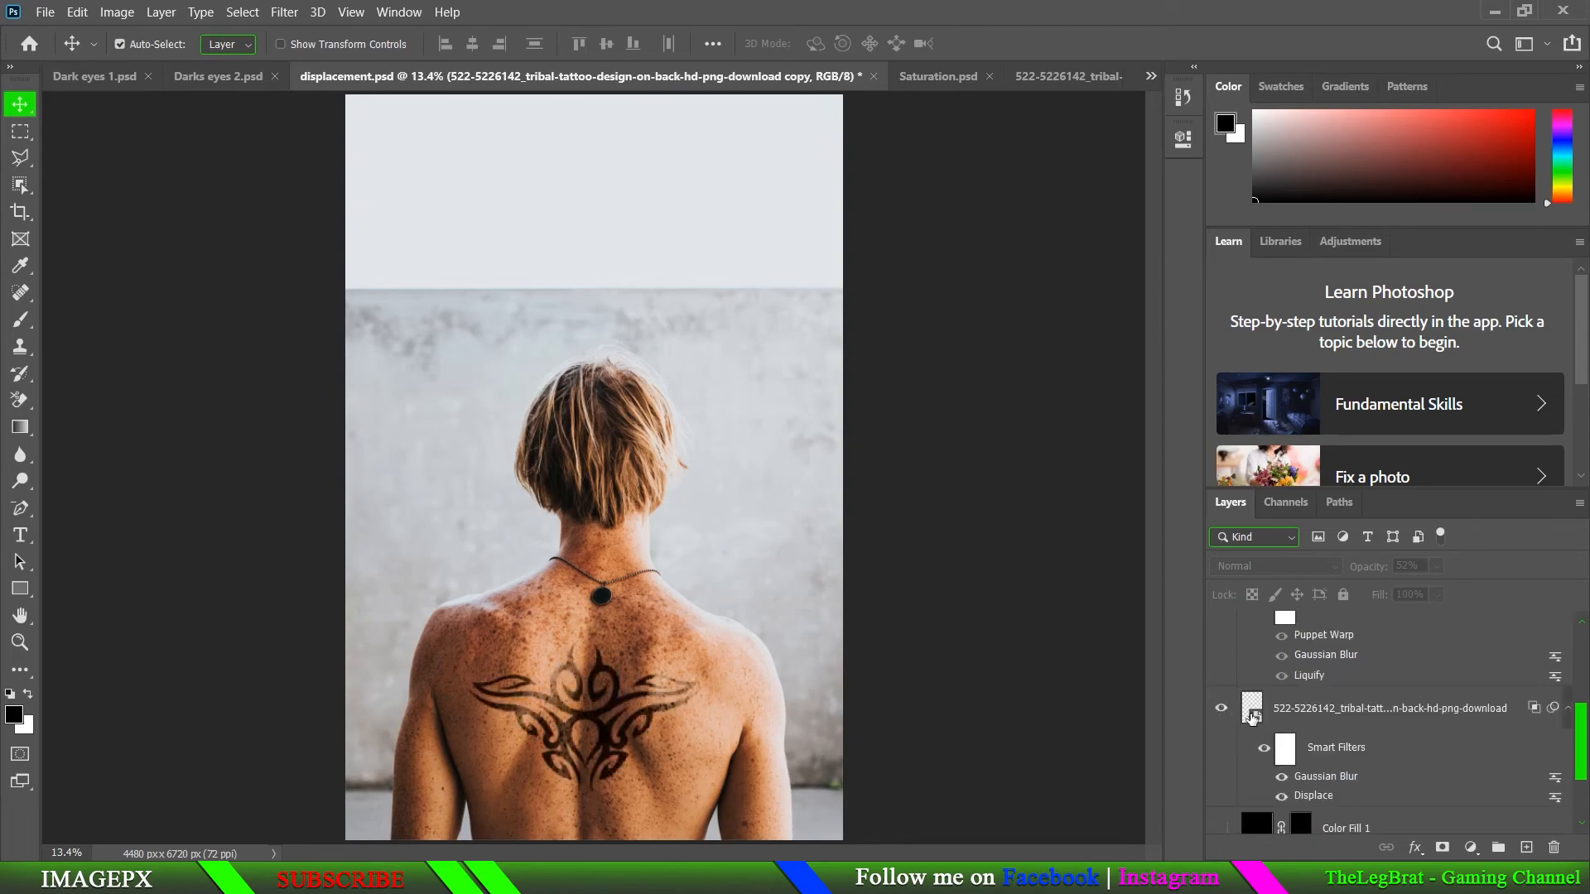
# - Open the displaced tattoo's smart object contents, hide the winged tattoo layer to leave the Maori-style design, save, and return to displacement.psd
pyautogui.doubleClick(1252, 717)
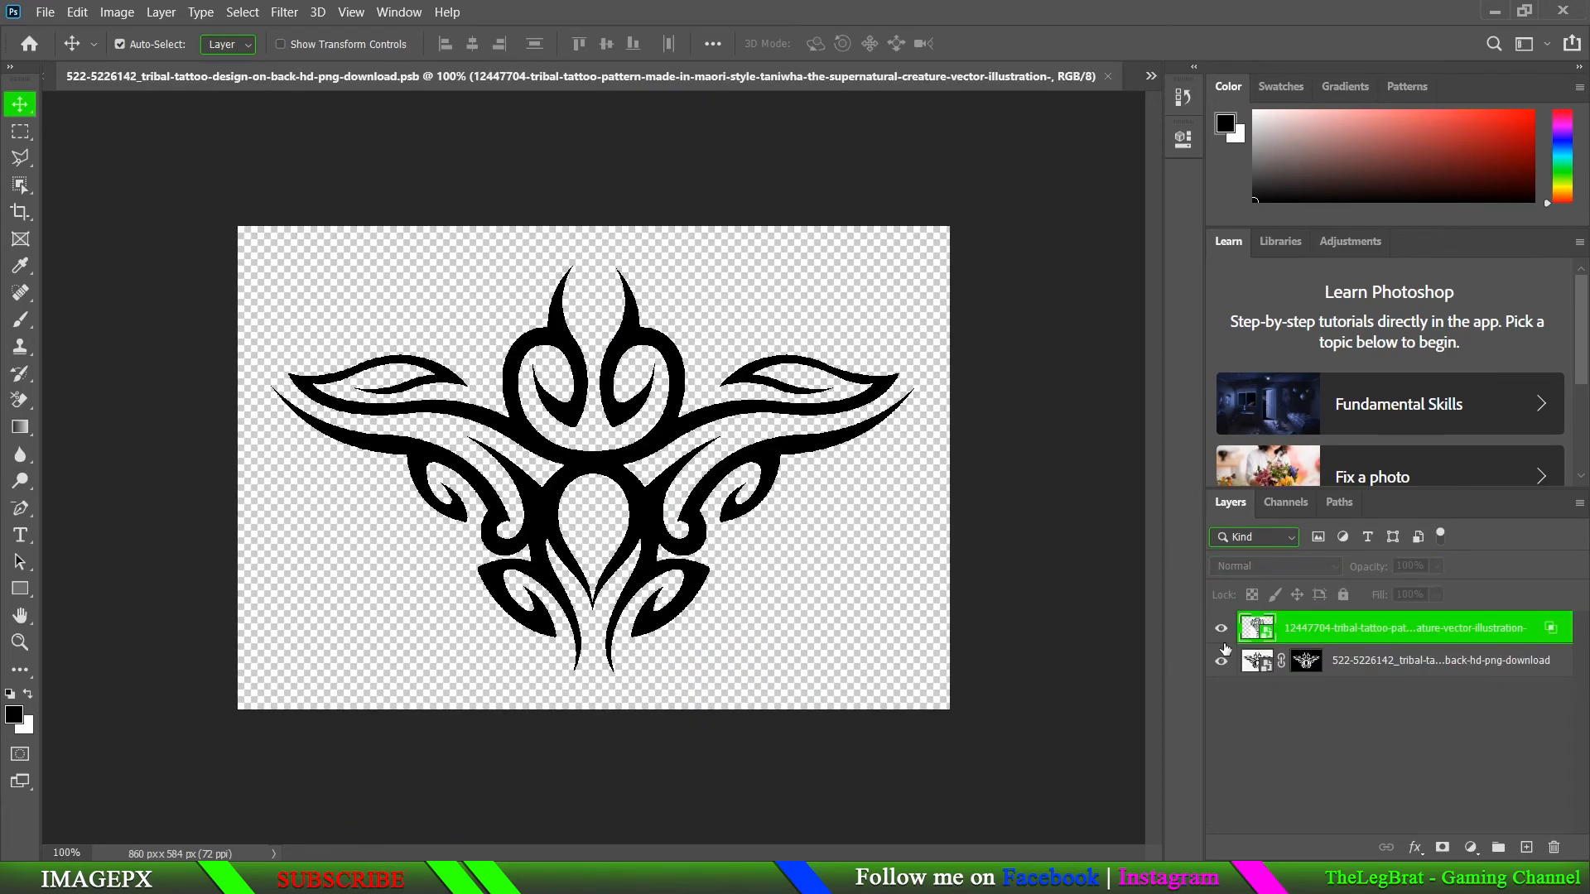
pyautogui.click(1221, 660)
pyautogui.click(45, 12)
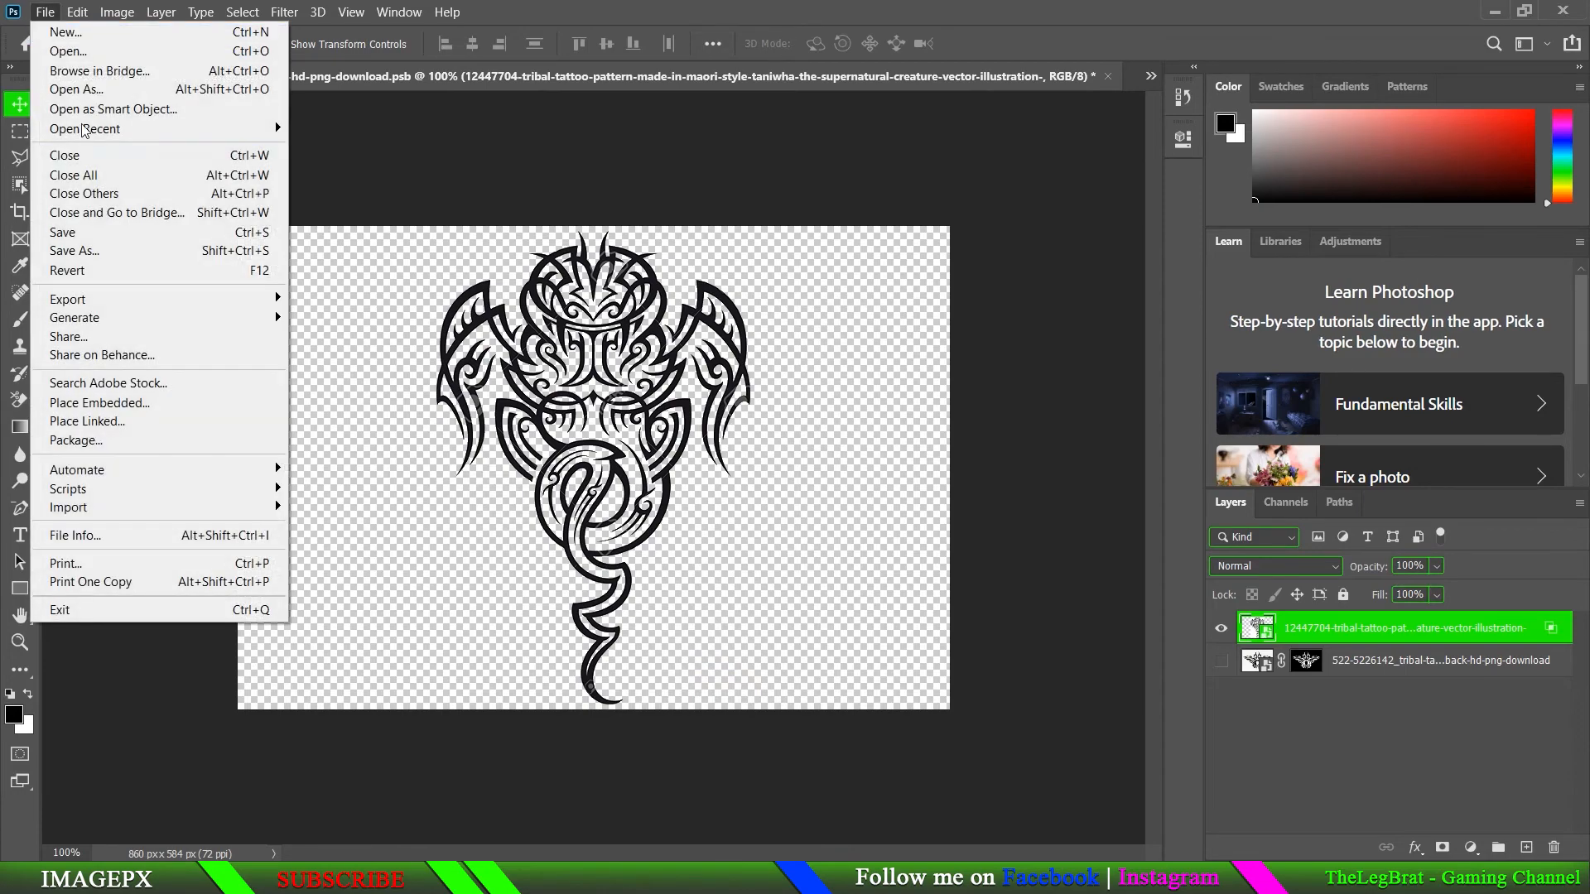
pyautogui.click(59, 226)
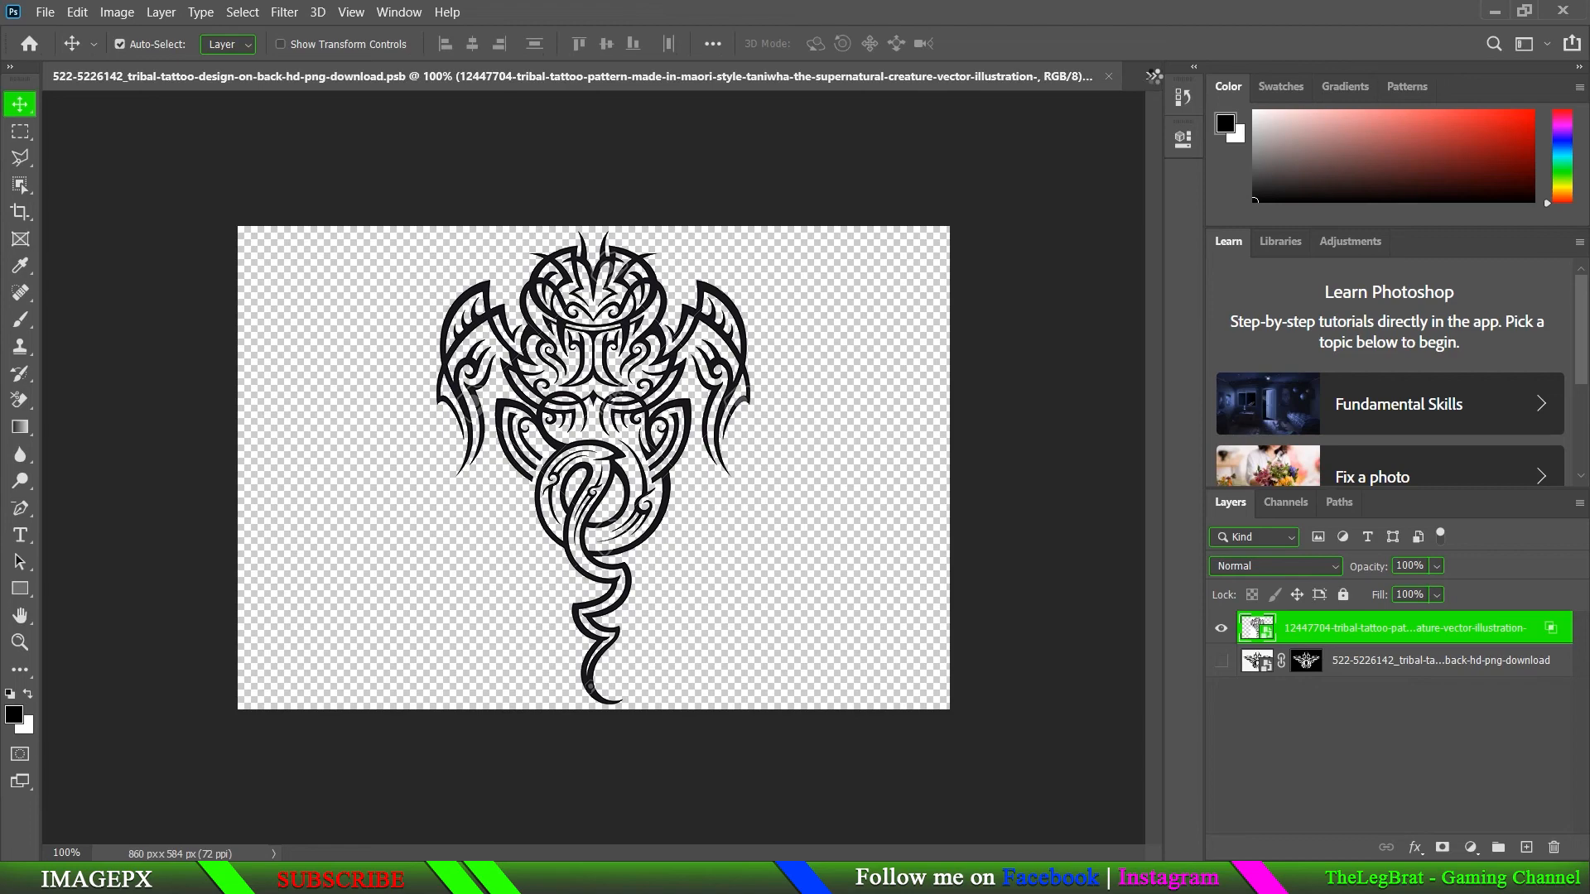
pyautogui.click(1152, 77)
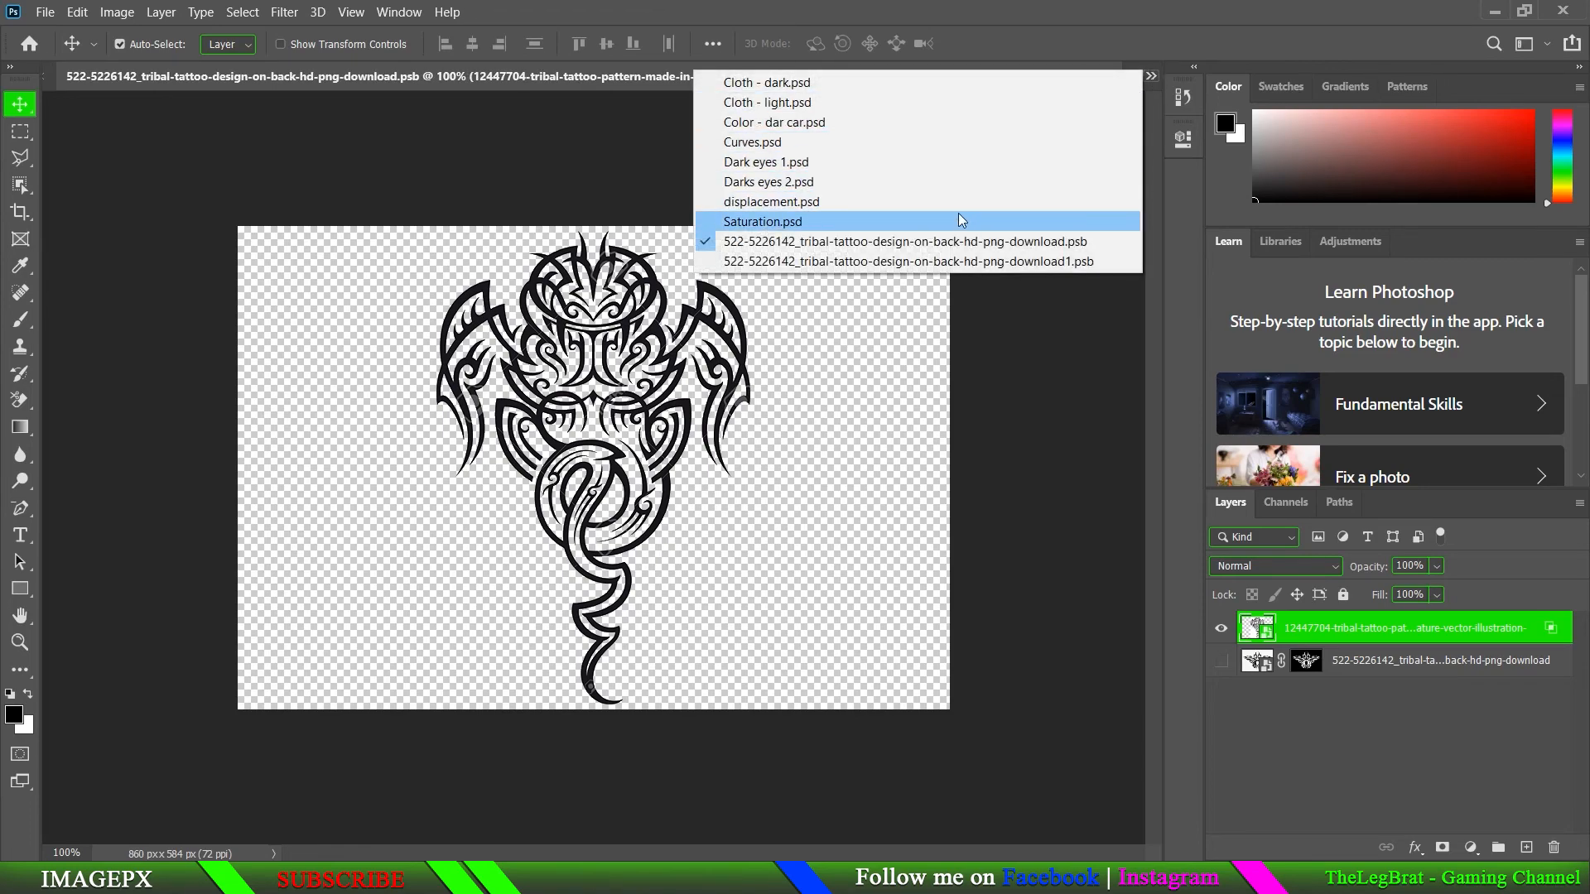
pyautogui.click(958, 201)
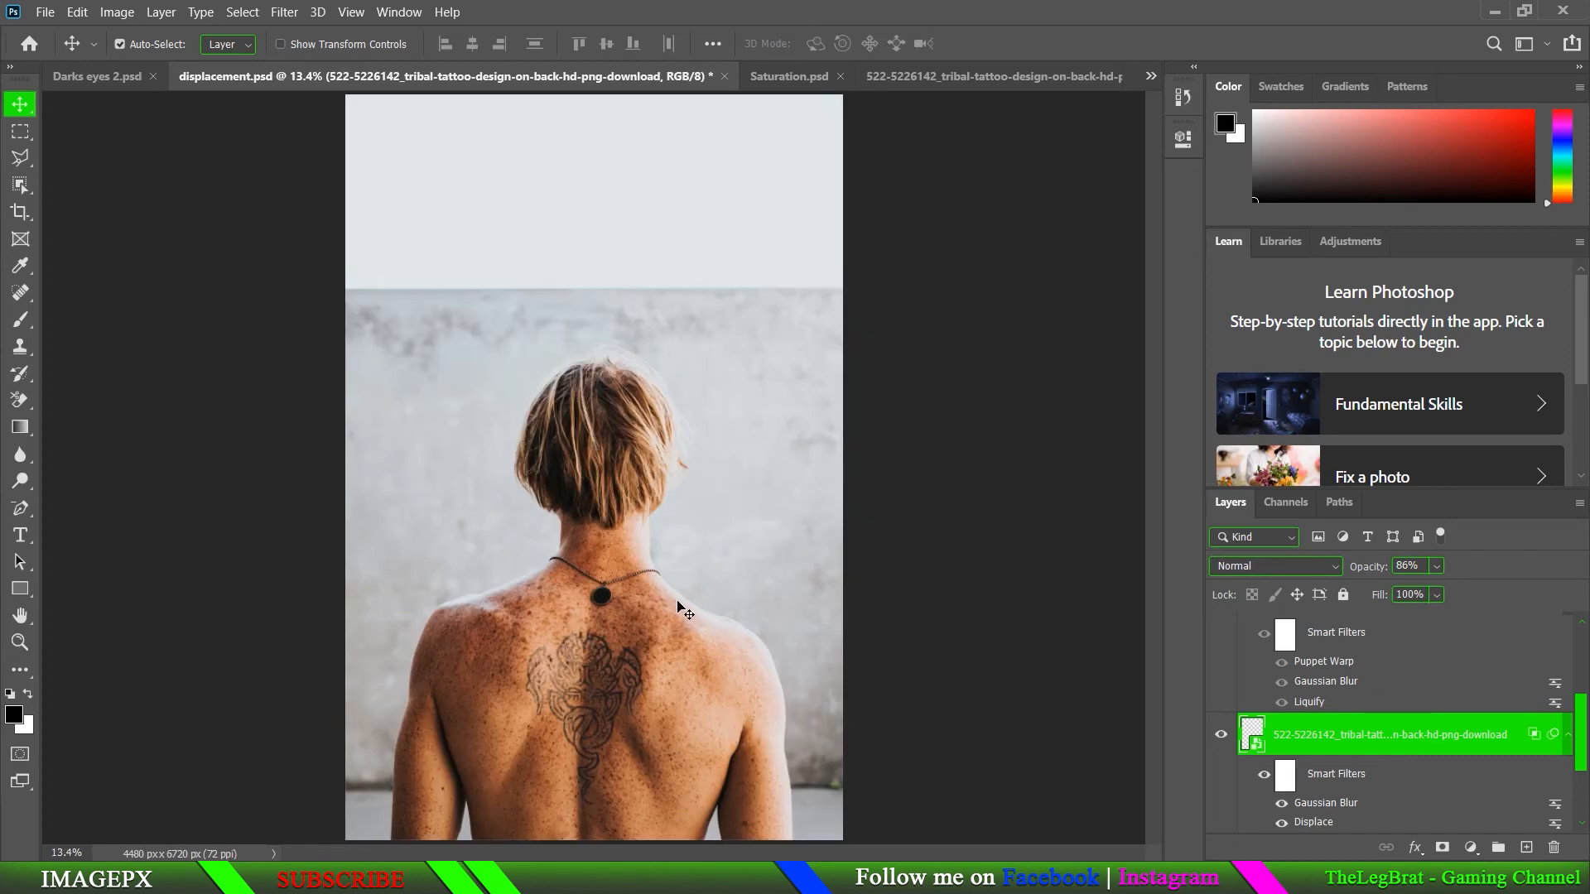